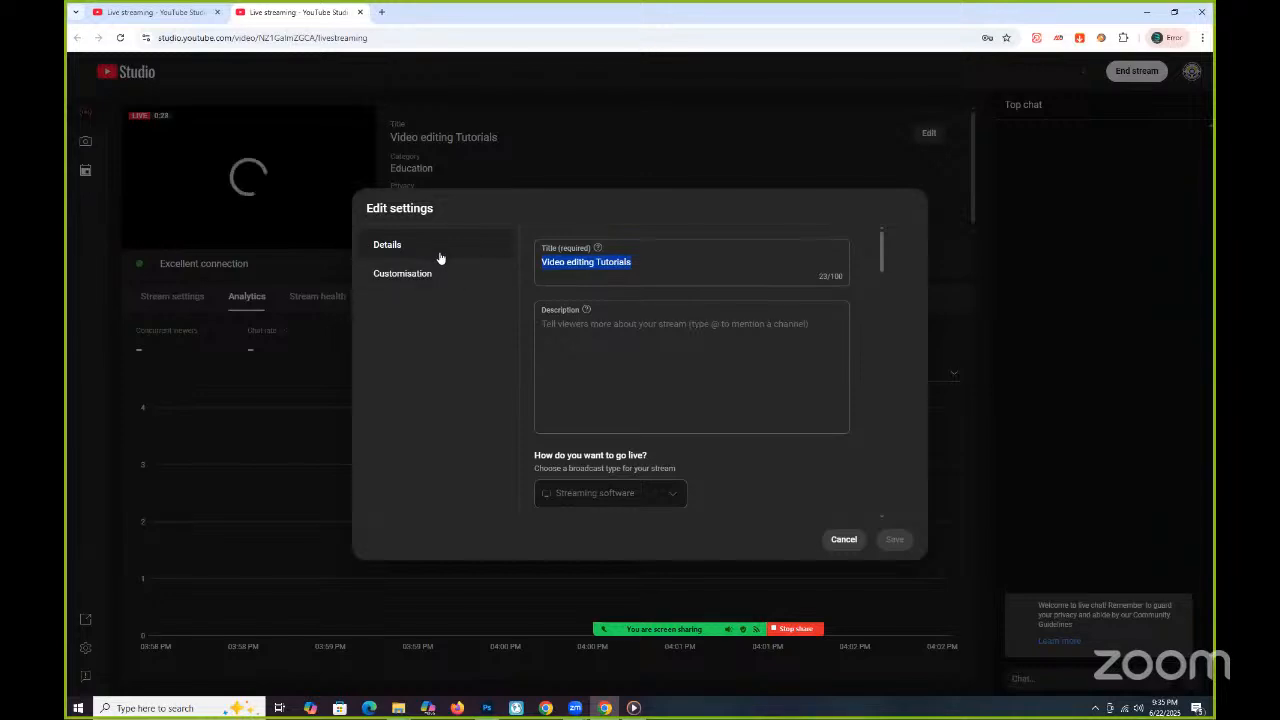
Change the live stream's title to "Graphic Design Tutorials" and save the stream settings.
{"action": "type", "text": "Grap"}
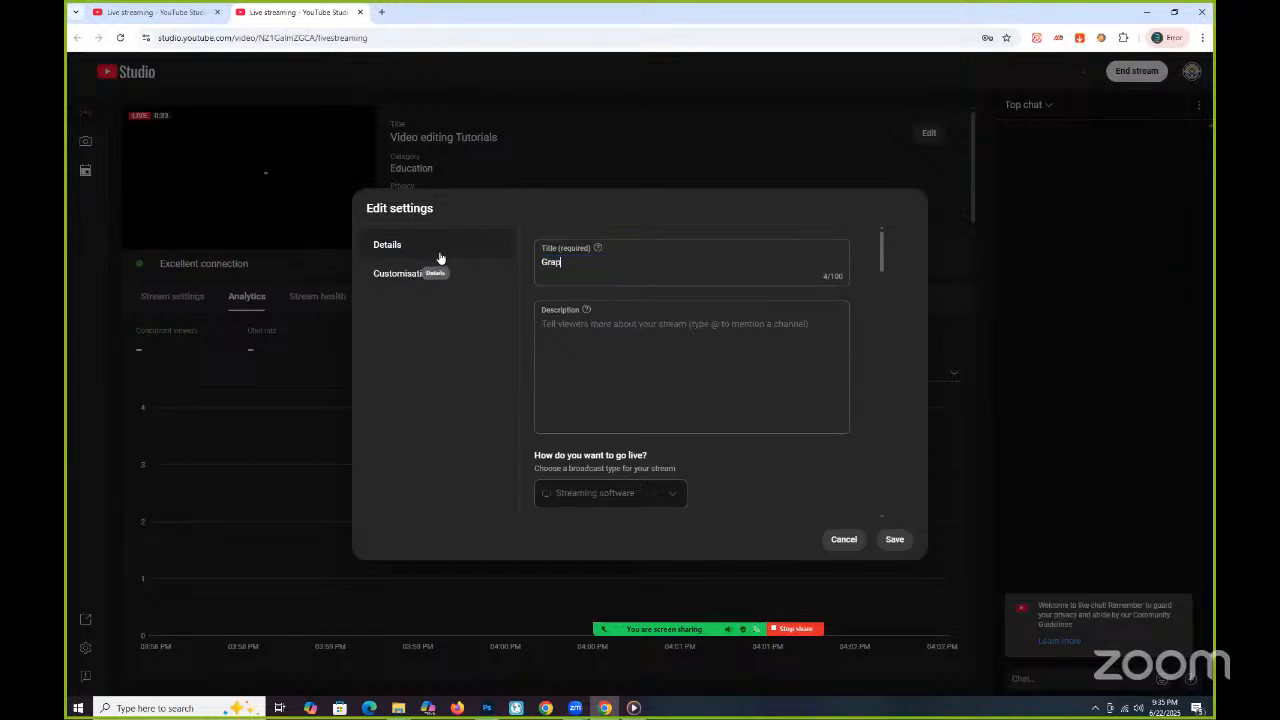
{"action": "type", "text": "hic drsig"}
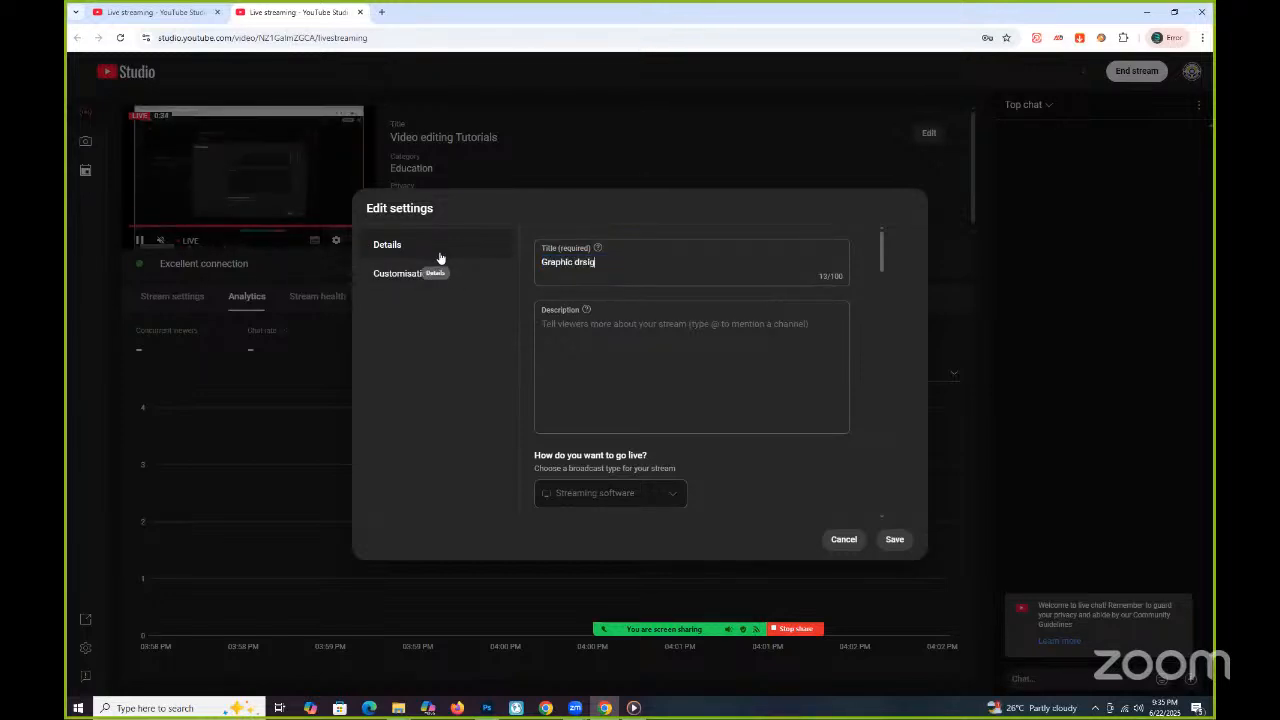
{"action": "key", "text": "BackSpace"}
{"action": "key", "text": "BackSpace"}
{"action": "key", "text": "BackSpace"}
{"action": "key", "text": "BackSpace"}
{"action": "key", "text": "BackSpace"}
{"action": "type", "text": "Des"}
{"action": "key", "text": "BackSpace"}
{"action": "type", "text": "ign Tuto"}
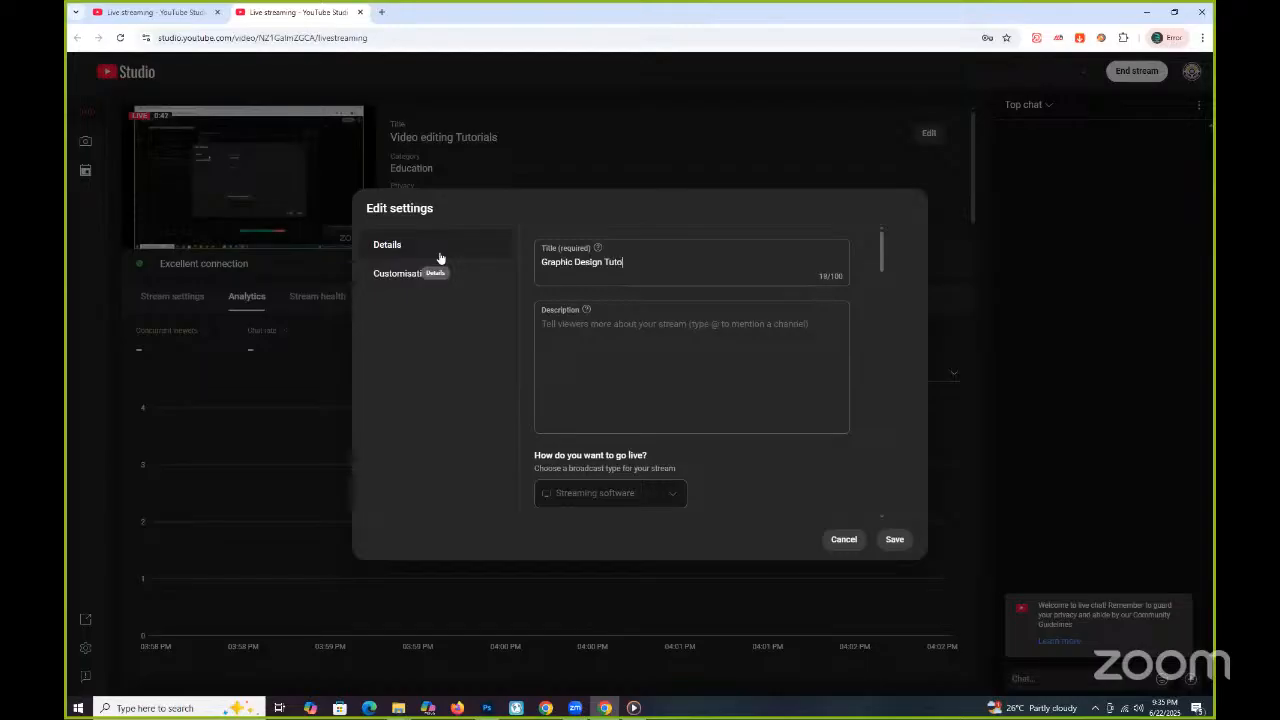
{"action": "type", "text": "rials"}
{"action": "left_click", "coordinate": [889, 539]}
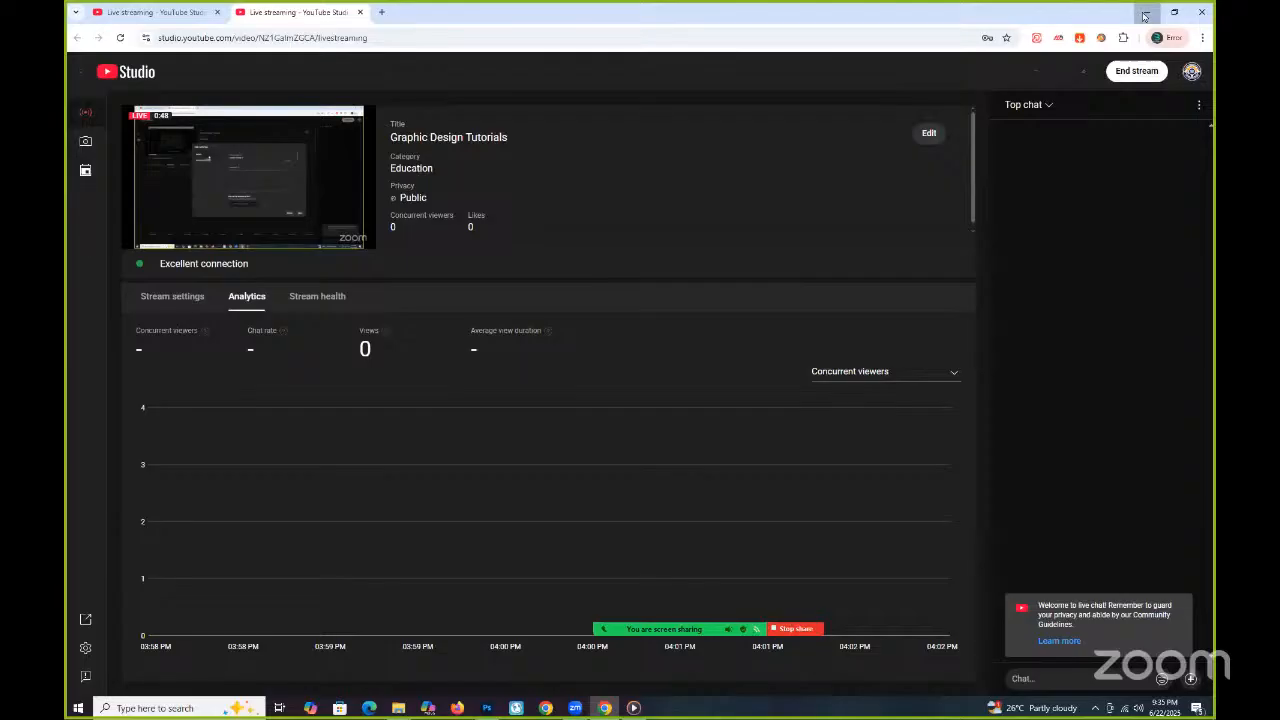
Switch from the browser to Photoshop and bring up the Zoom screen sharing meeting controls.
{"action": "left_click", "coordinate": [1145, 15]}
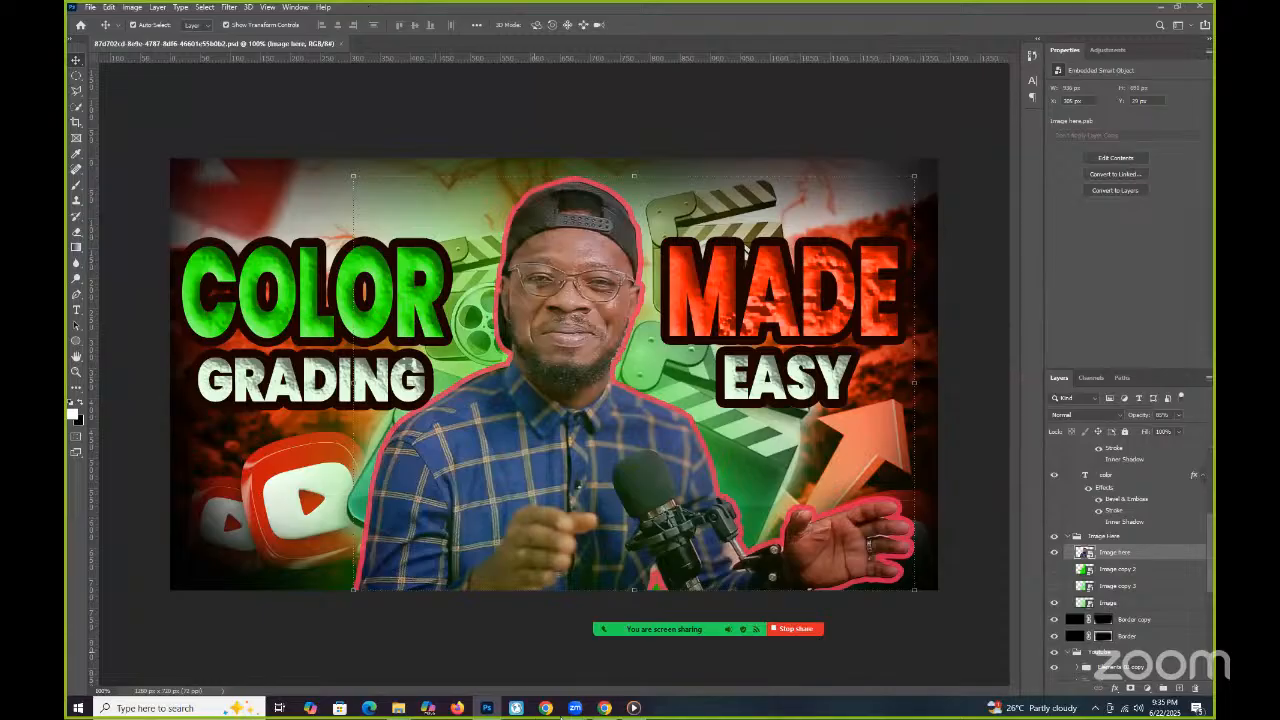
{"action": "mouse_move", "coordinate": [572, 710]}
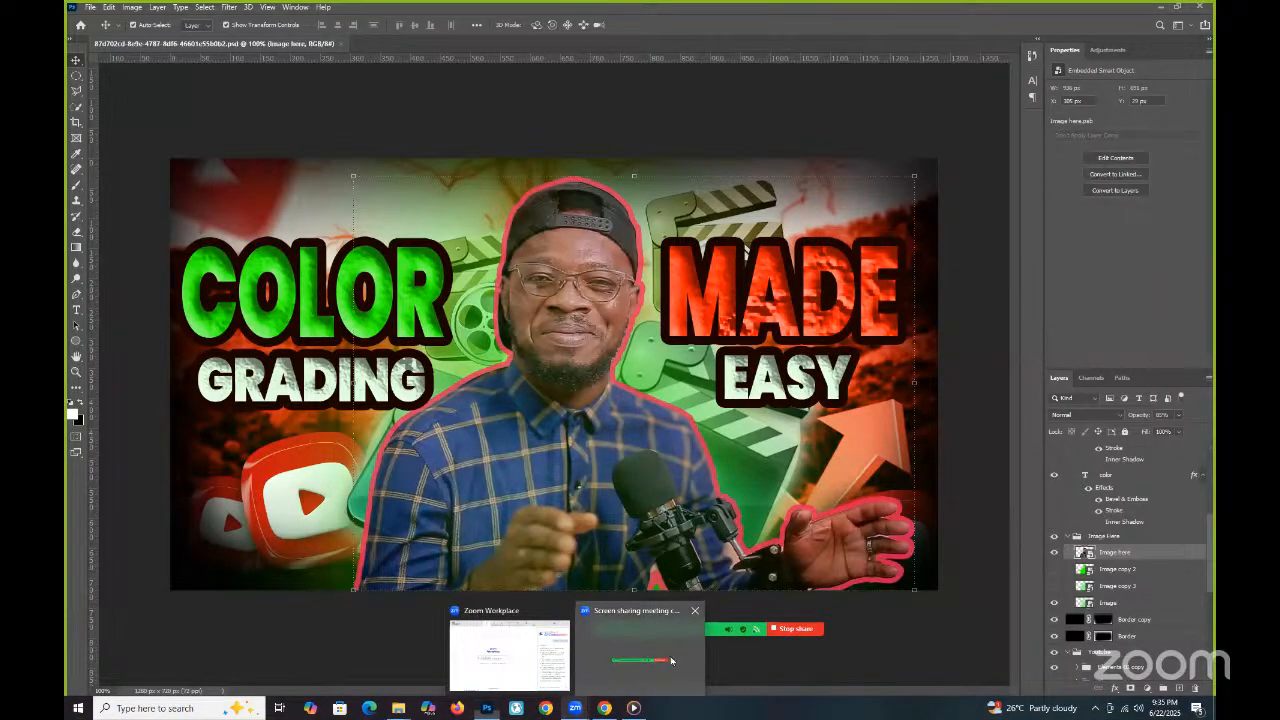
{"action": "left_click", "coordinate": [601, 609]}
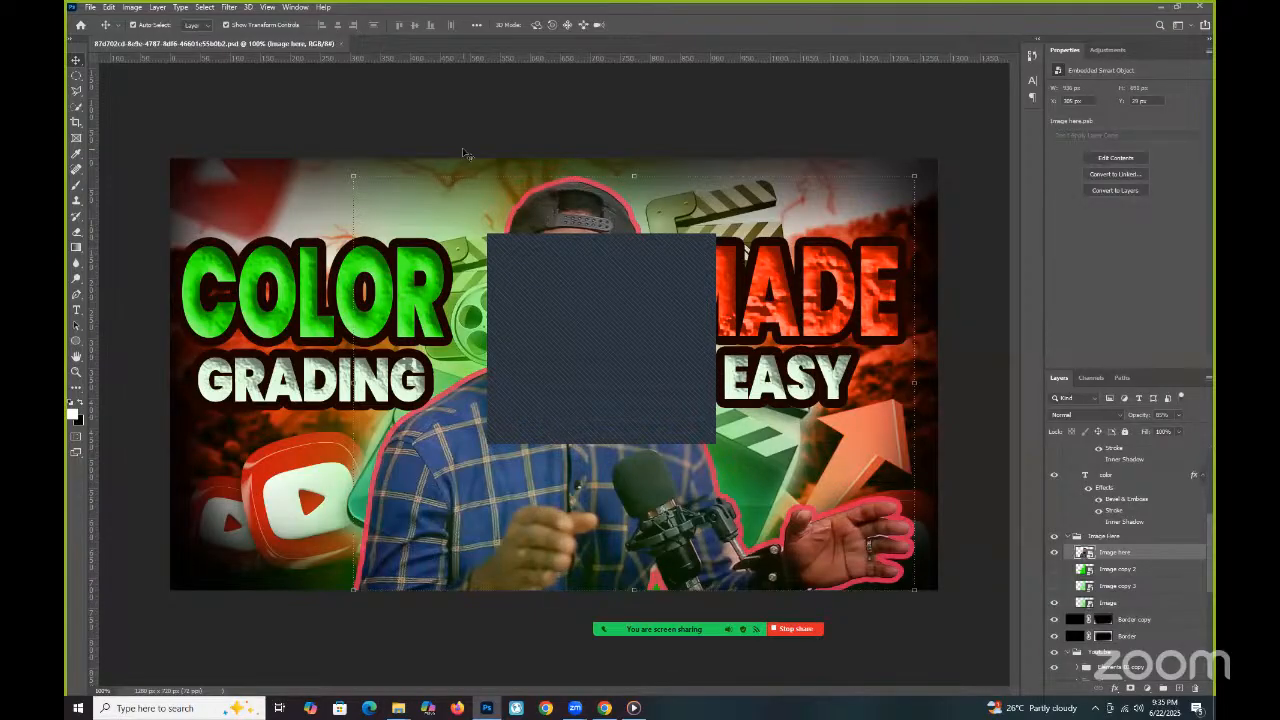
{"action": "left_click", "coordinate": [657, 243]}
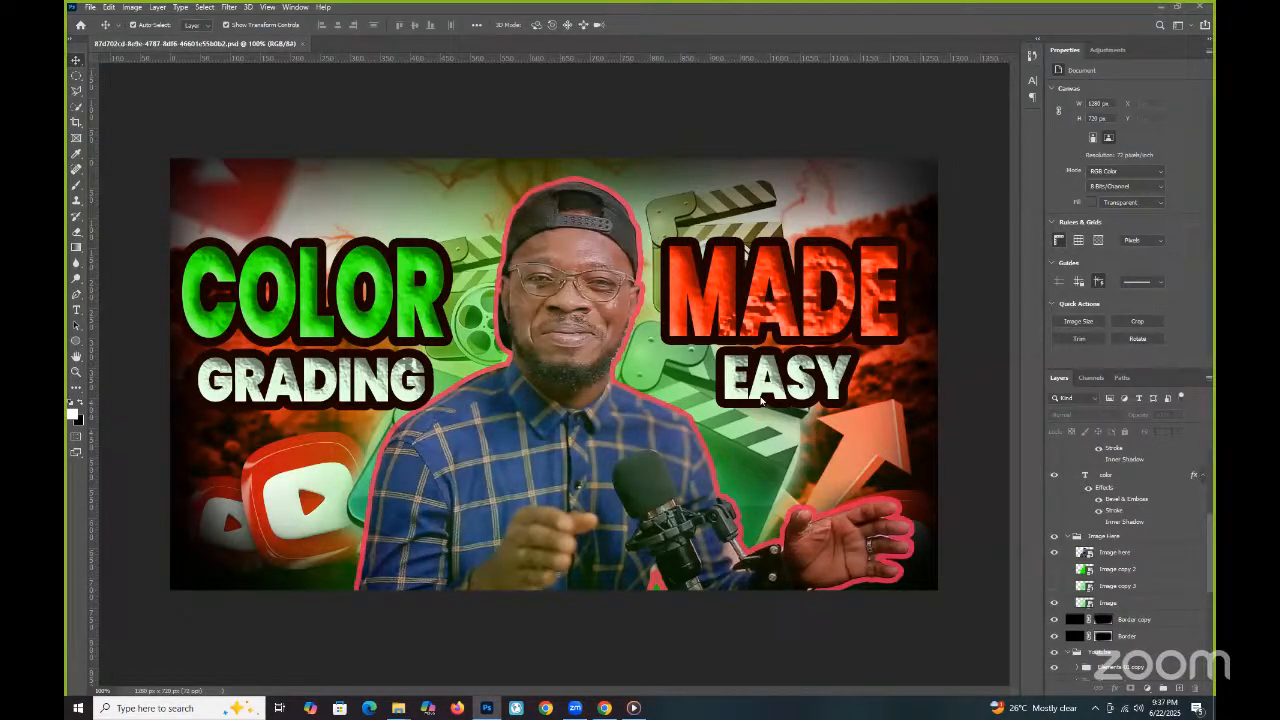
Open the STUDENT ID CARD FRONT Photoshop file from the STUDENT ID folder.
{"action": "mouse_move", "coordinate": [575, 707]}
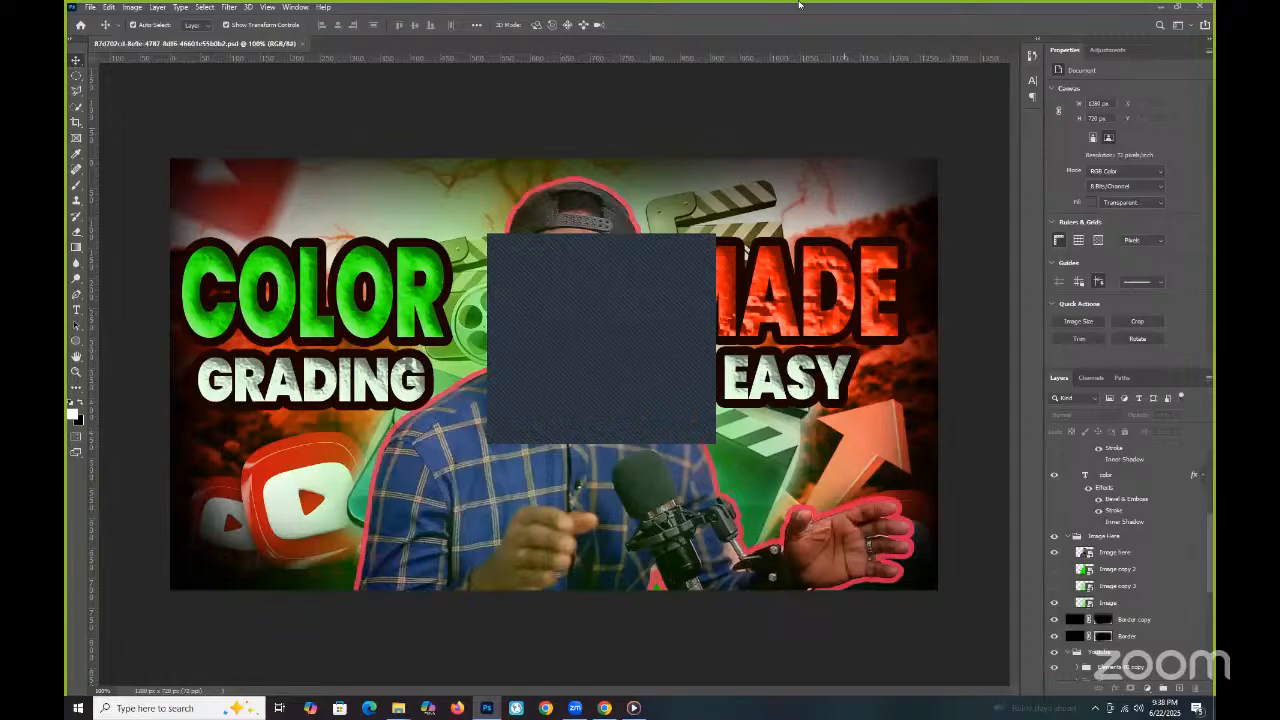
{"action": "mouse_move", "coordinate": [398, 708]}
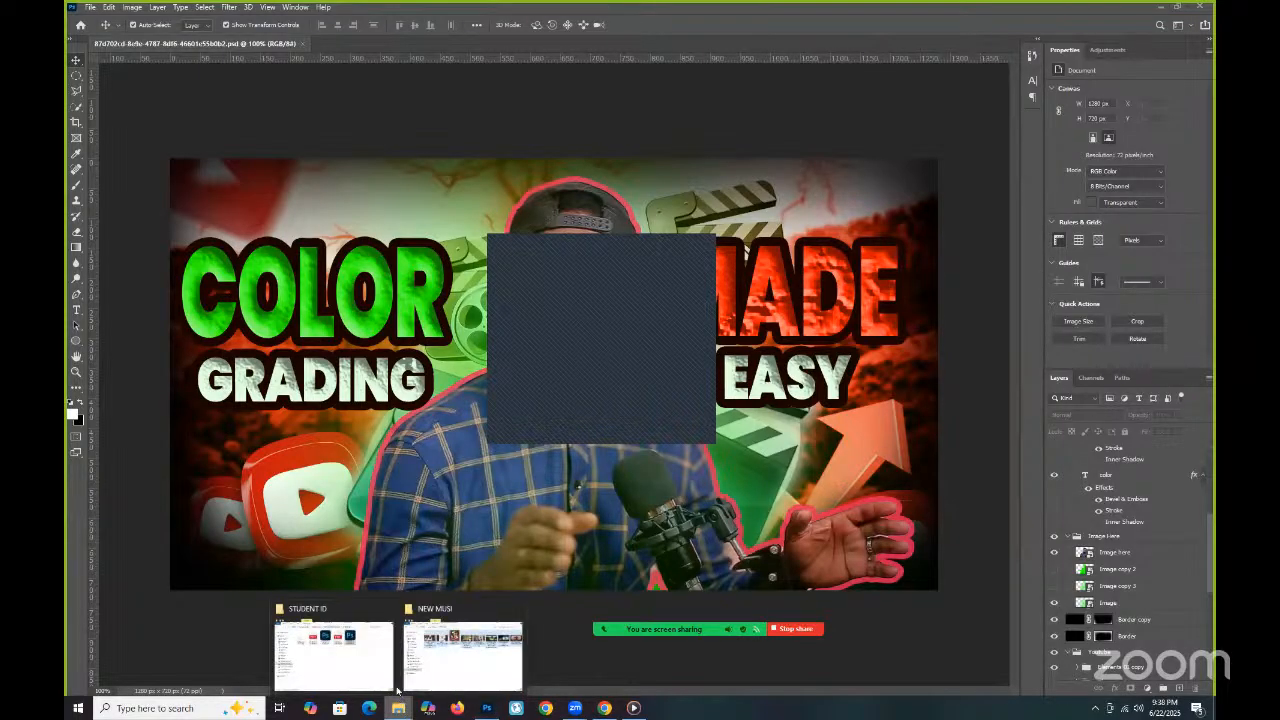
{"action": "left_click", "coordinate": [377, 673]}
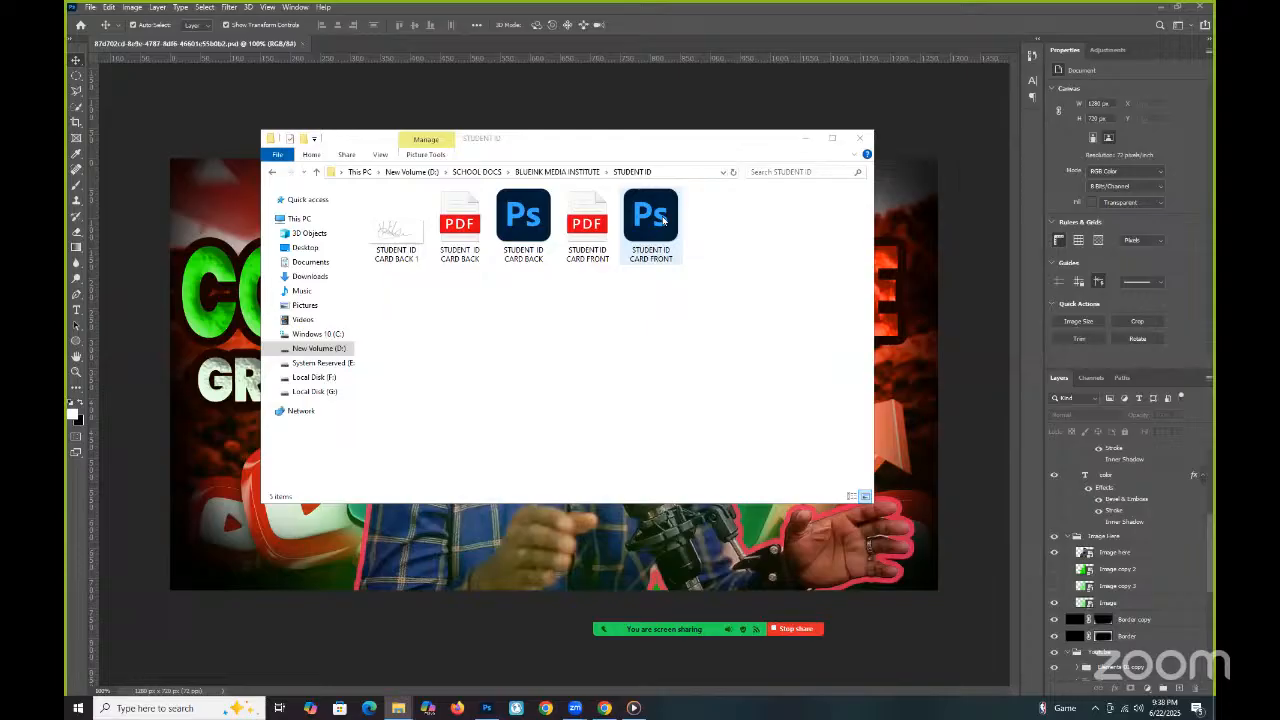
{"action": "double_click", "coordinate": [663, 220]}
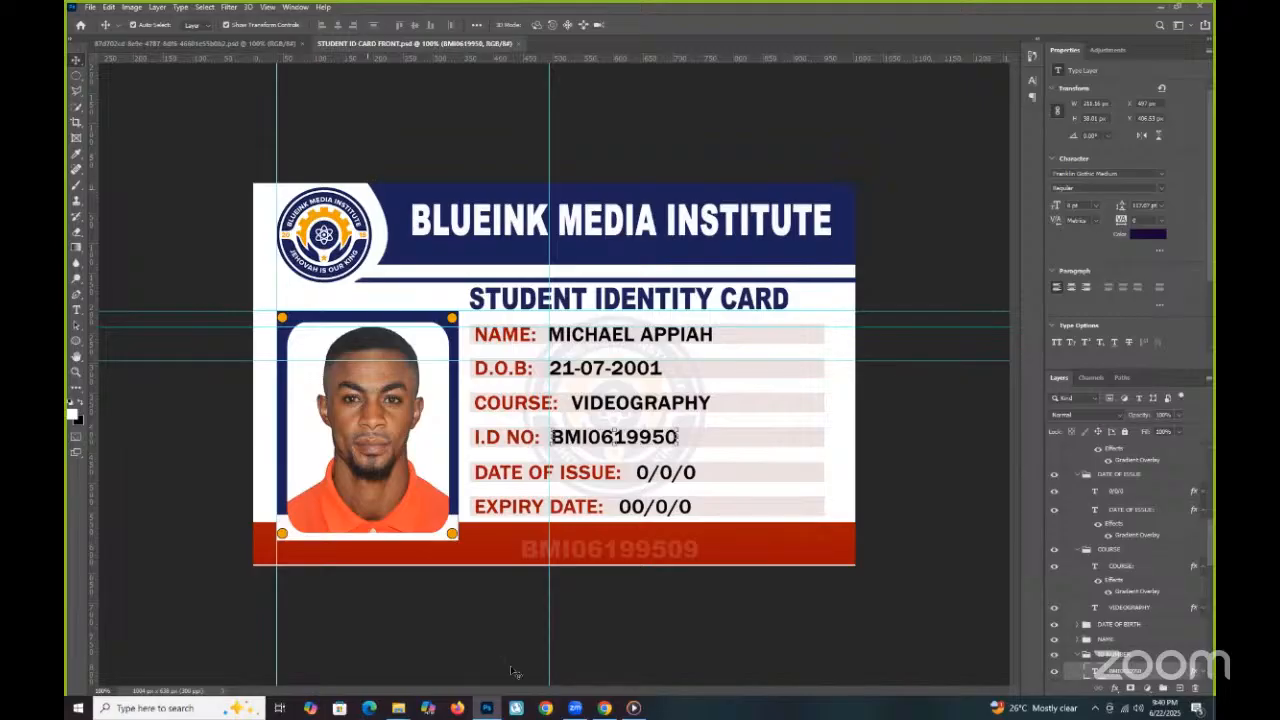
Check the student ID card's image size with the units shown in centimeters, leaving the document unchanged.
{"action": "mouse_move", "coordinate": [583, 713]}
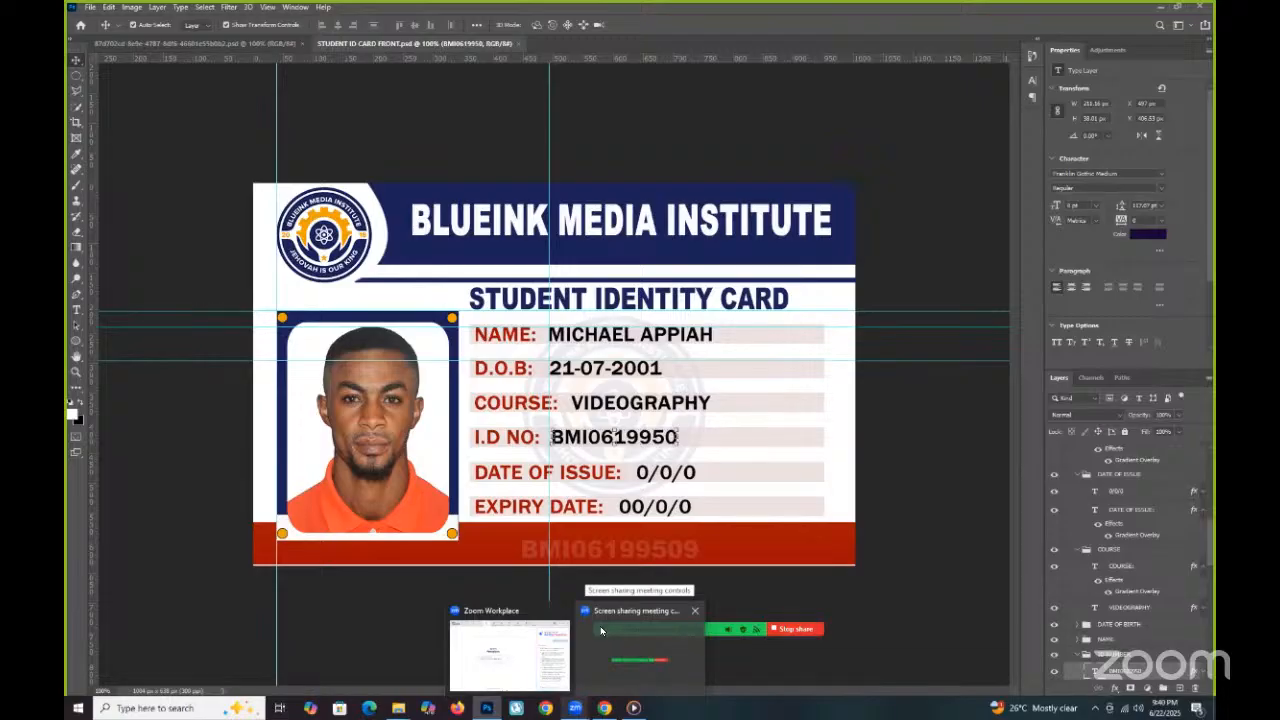
{"action": "mouse_move", "coordinate": [601, 630]}
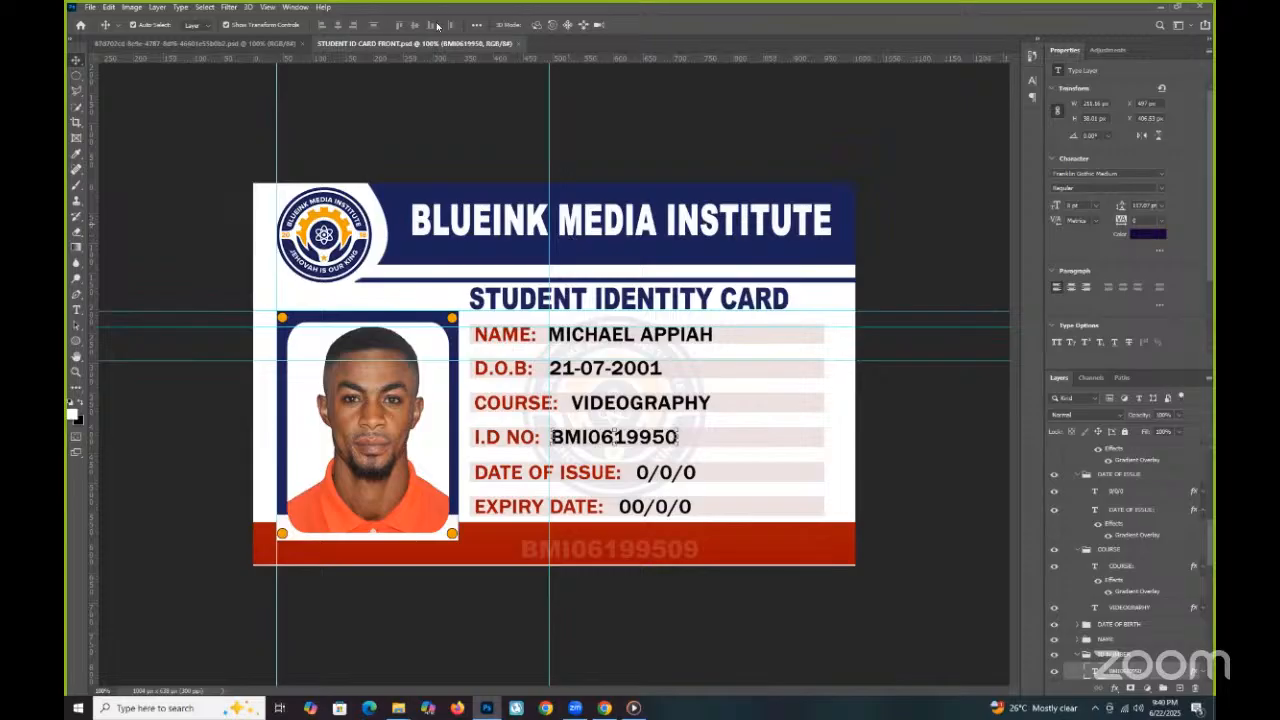
{"action": "left_click", "coordinate": [130, 7]}
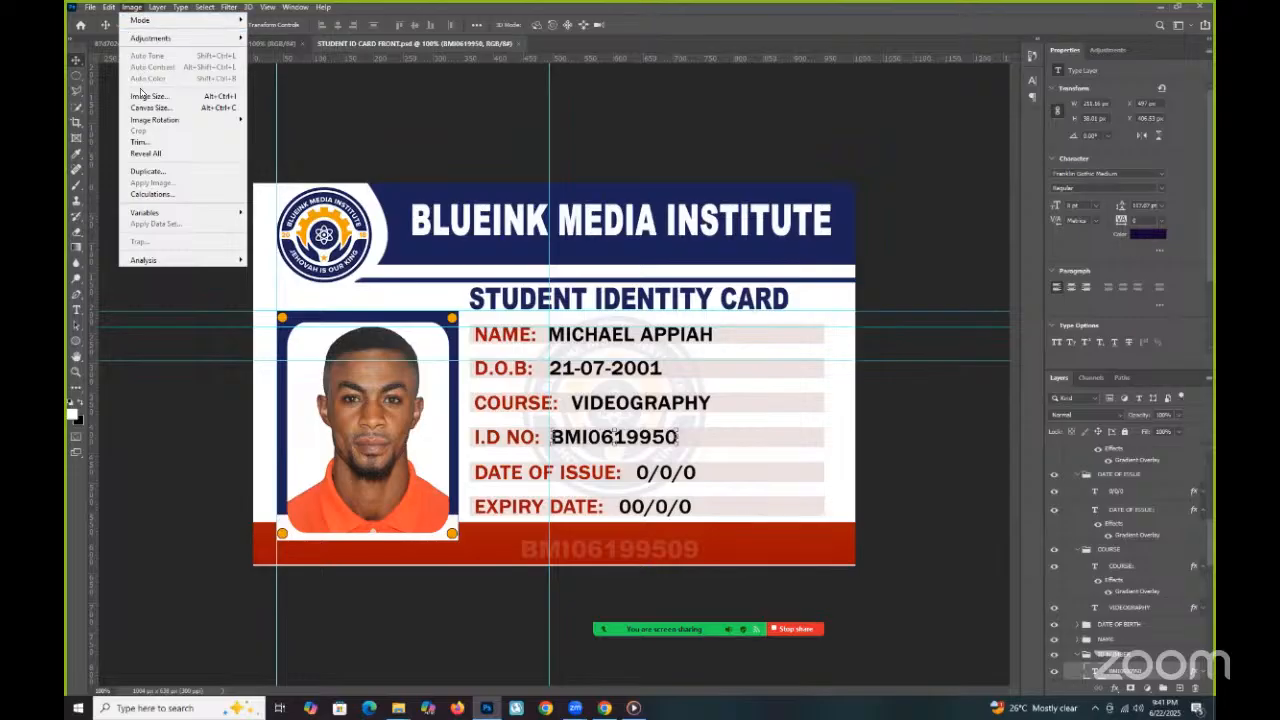
{"action": "left_click", "coordinate": [150, 97]}
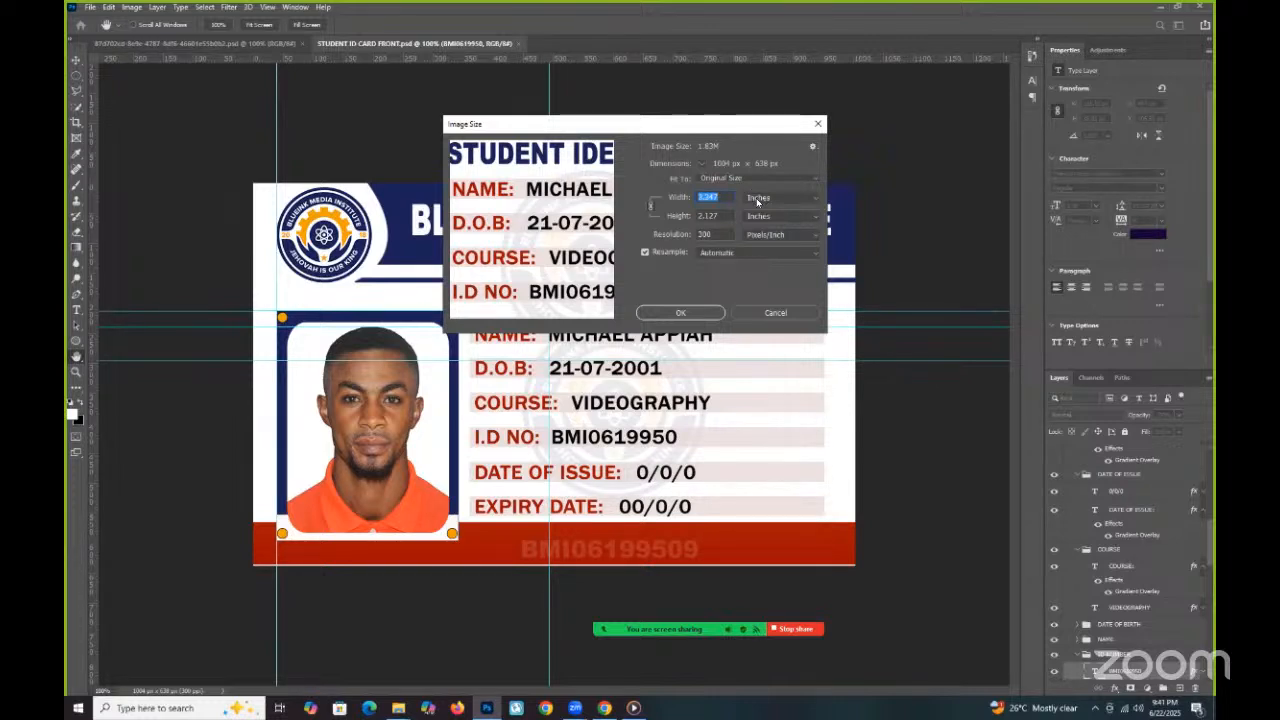
{"action": "left_click", "coordinate": [749, 198]}
{"action": "left_click", "coordinate": [749, 242]}
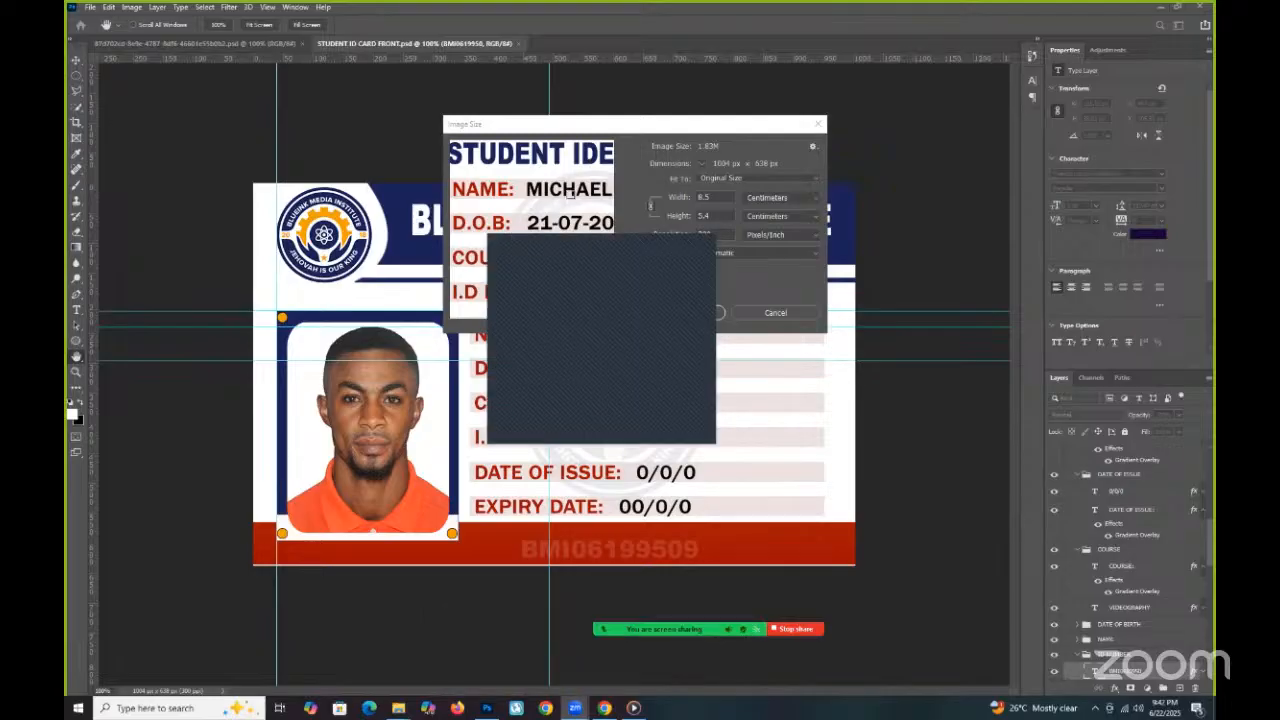
{"action": "left_click_drag", "start_coordinate": [608, 128], "coordinate": [543, 184]}
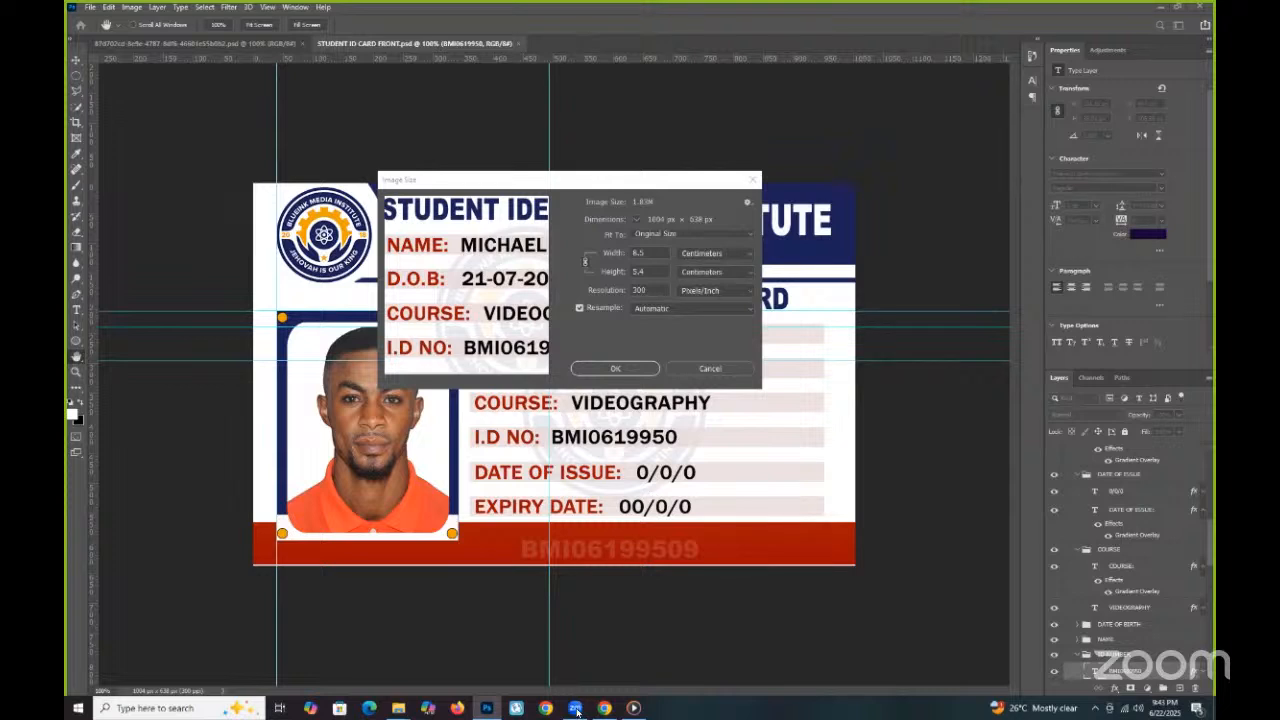
{"action": "mouse_move", "coordinate": [577, 710]}
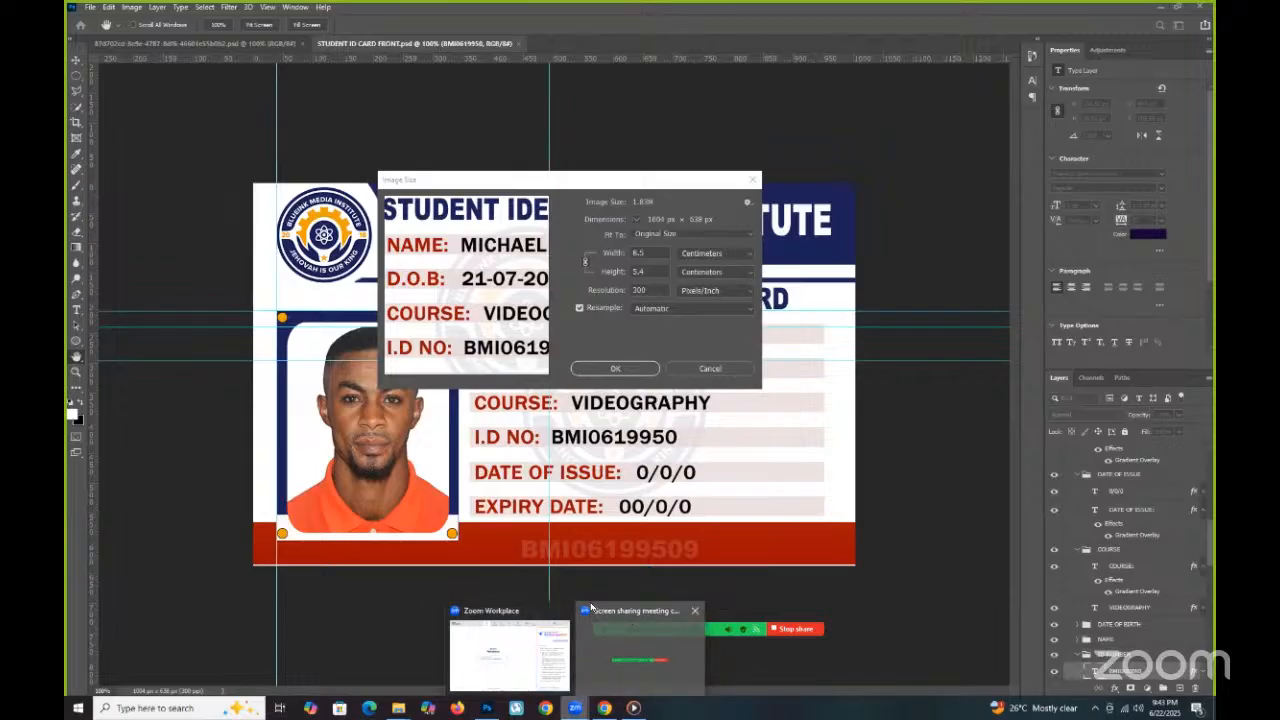
{"action": "left_click", "coordinate": [618, 610]}
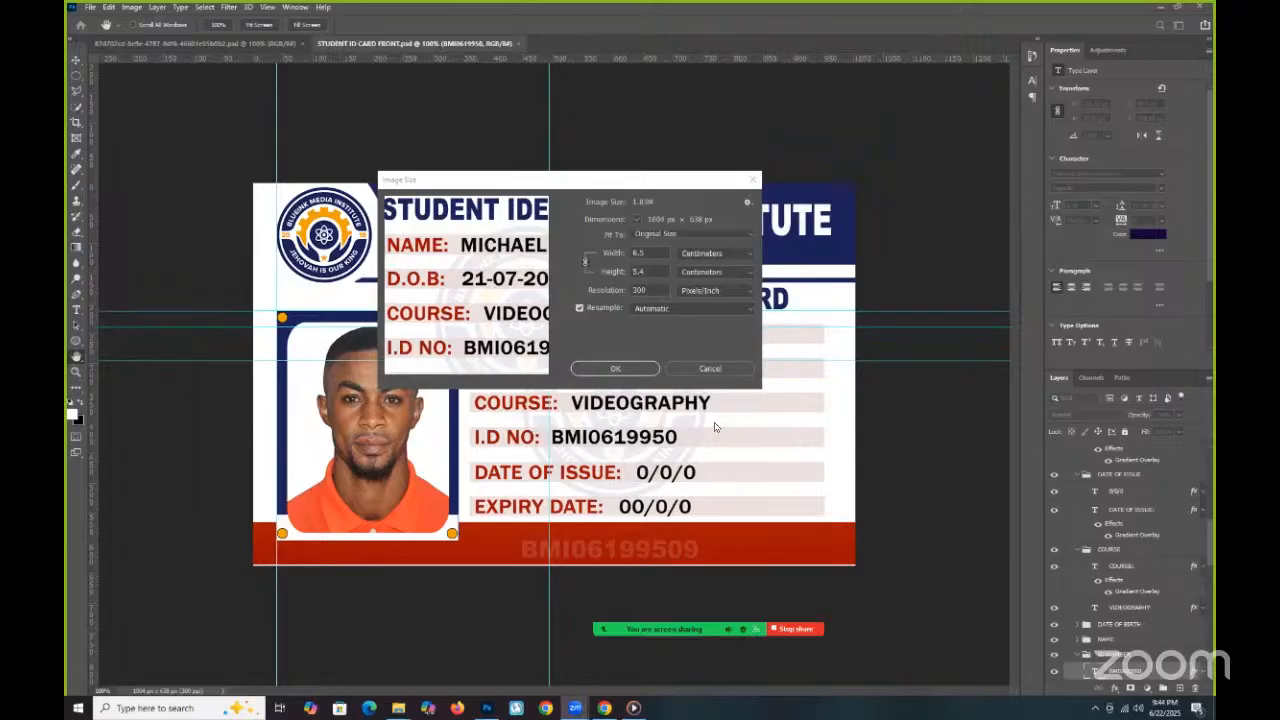
{"action": "left_click", "coordinate": [752, 181]}
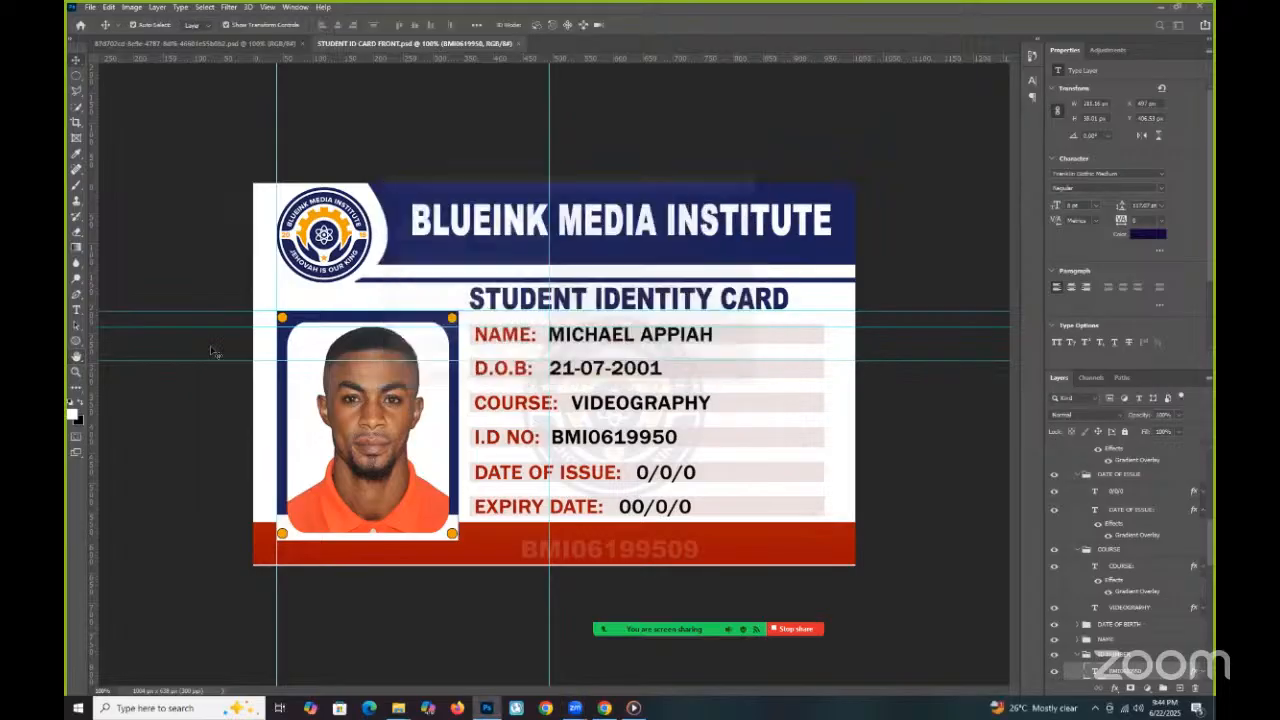
{"action": "left_click", "coordinate": [76, 371]}
{"action": "left_click", "coordinate": [617, 346]}
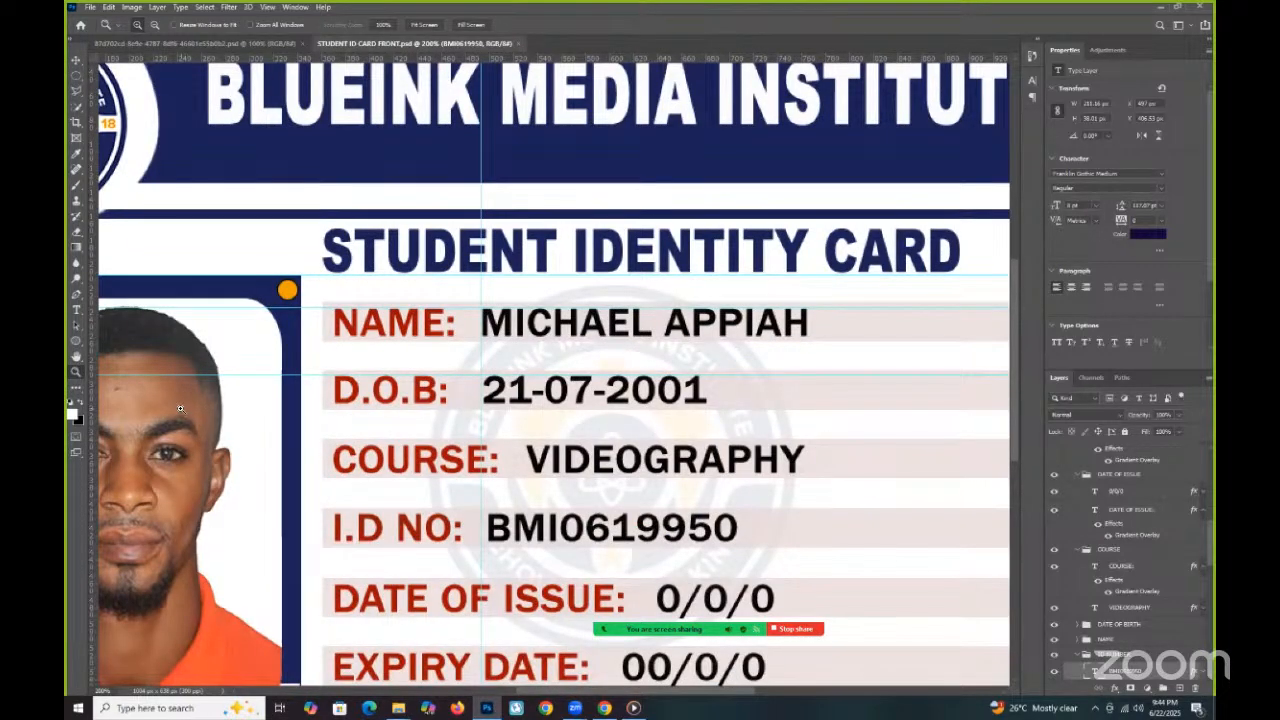
{"action": "left_click", "coordinate": [154, 25]}
{"action": "left_click", "coordinate": [550, 296]}
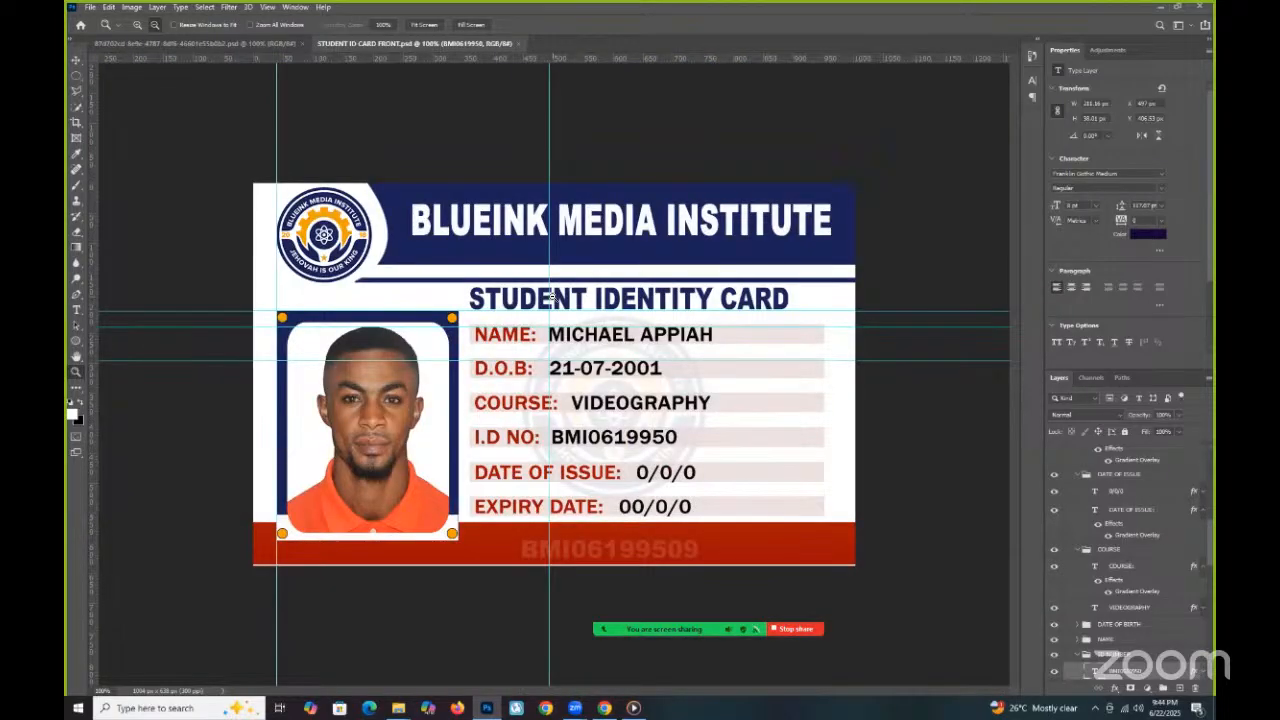
{"action": "left_click", "coordinate": [110, 8]}
{"action": "mouse_move", "coordinate": [130, 8]}
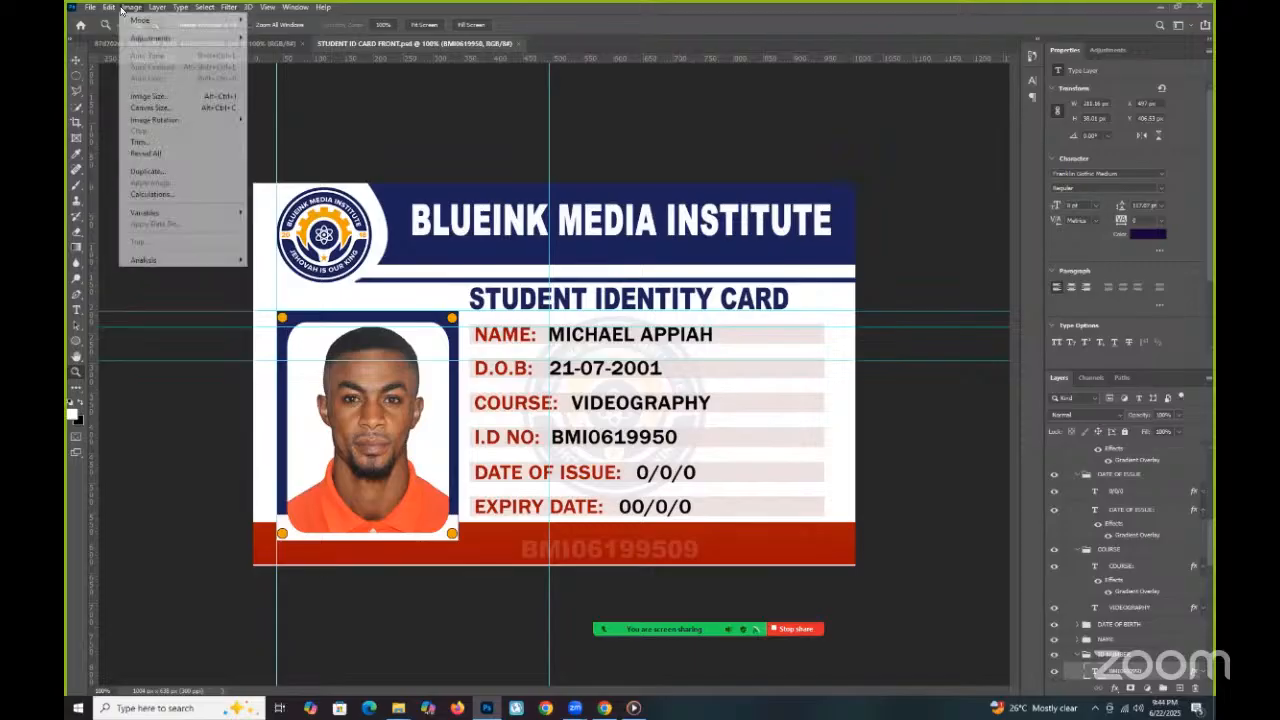
{"action": "left_click", "coordinate": [148, 107]}
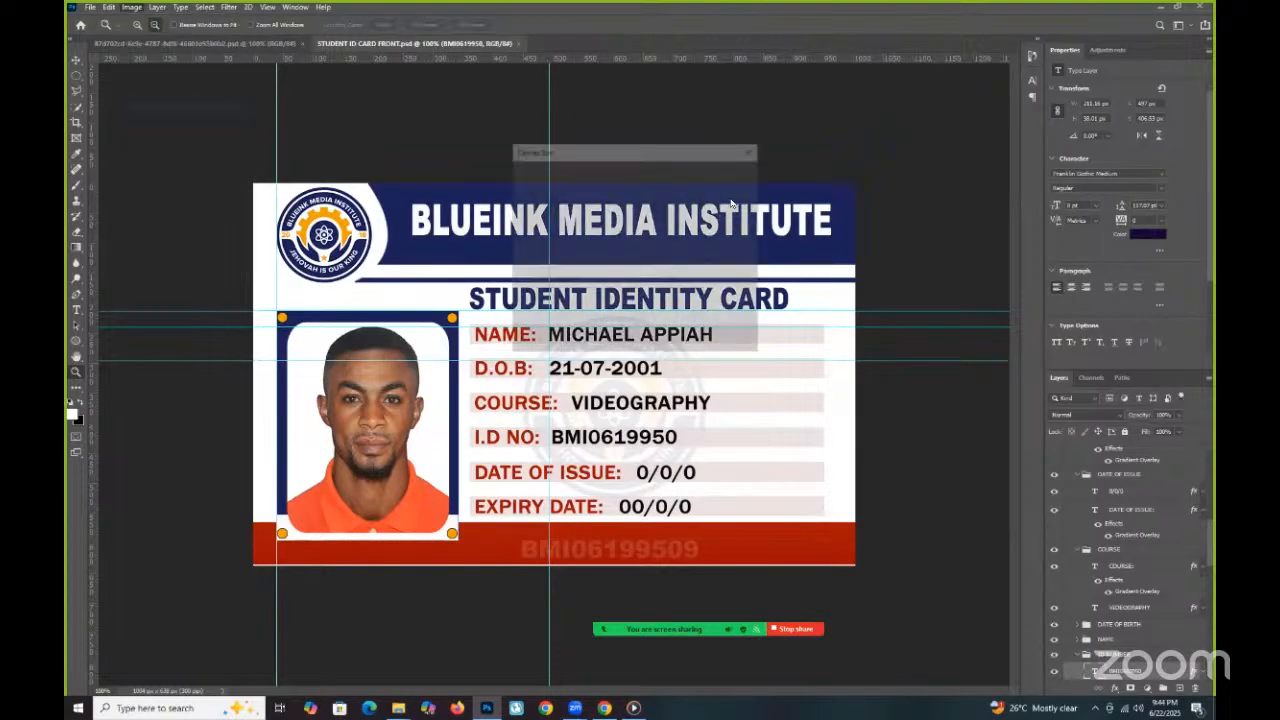
{"action": "key", "text": "Escape"}
Review the ID card's width, height and resolution again in centimeters, without applying any change.
{"action": "left_click", "coordinate": [132, 7]}
{"action": "left_click", "coordinate": [146, 97]}
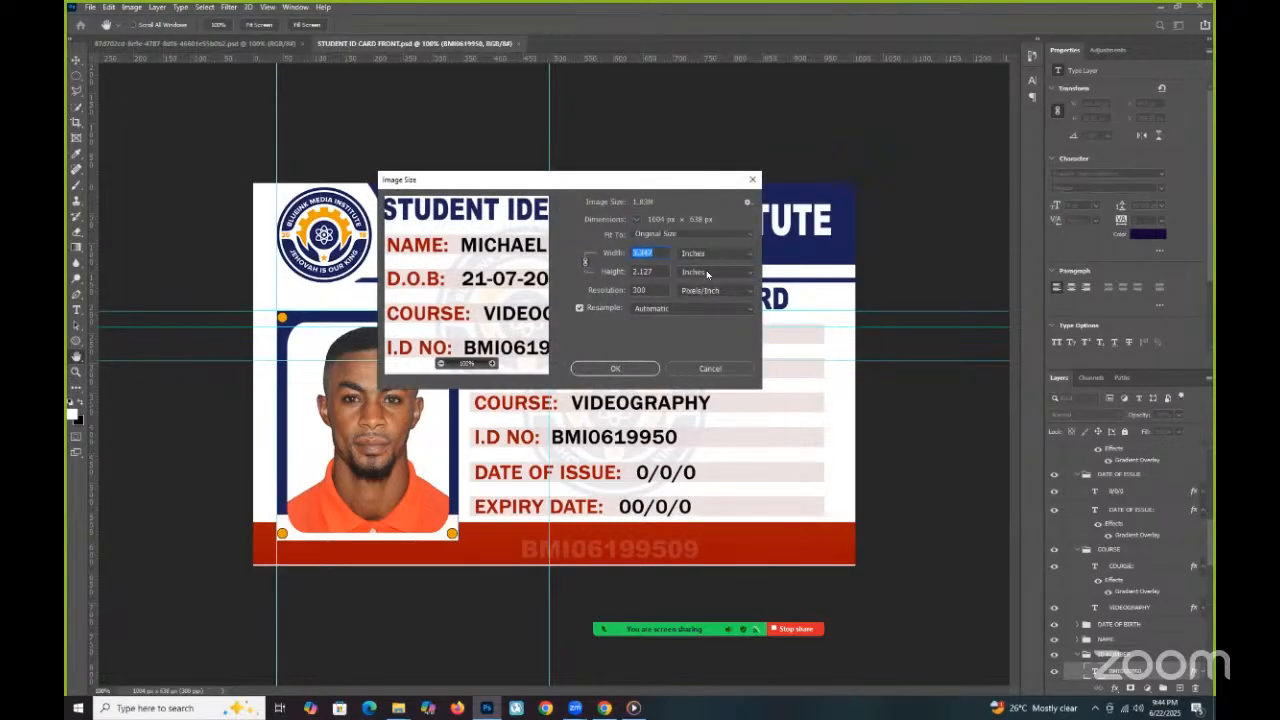
{"action": "left_click", "coordinate": [725, 257]}
{"action": "left_click", "coordinate": [705, 293]}
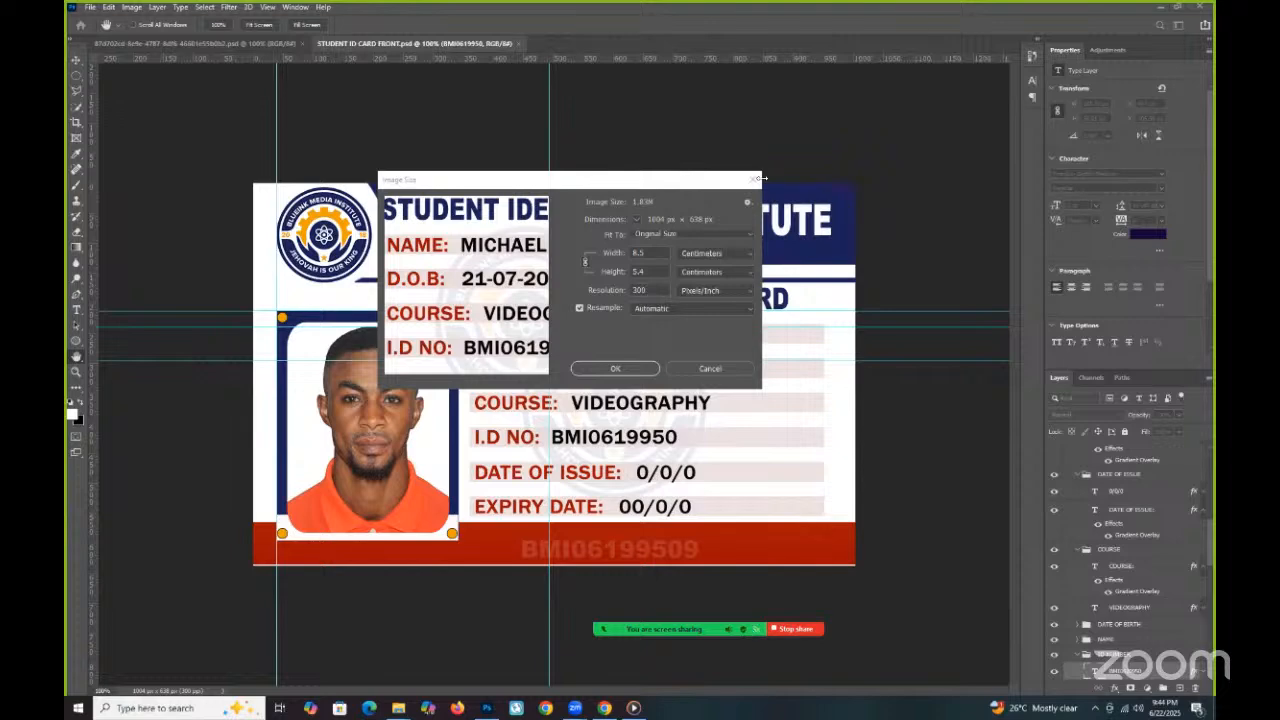
{"action": "left_click", "coordinate": [752, 180]}
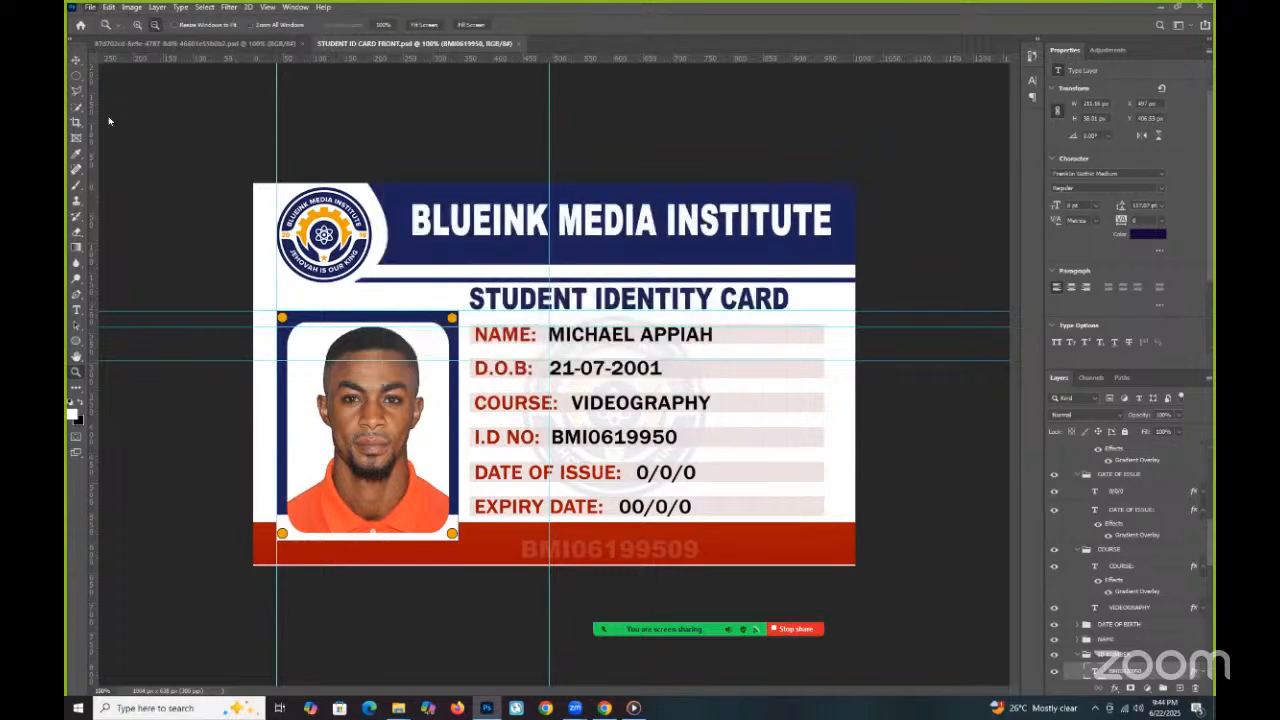
Start a new document measured in centimeters with a width of 8.5 and a height of 5.4.
{"action": "left_click", "coordinate": [92, 7]}
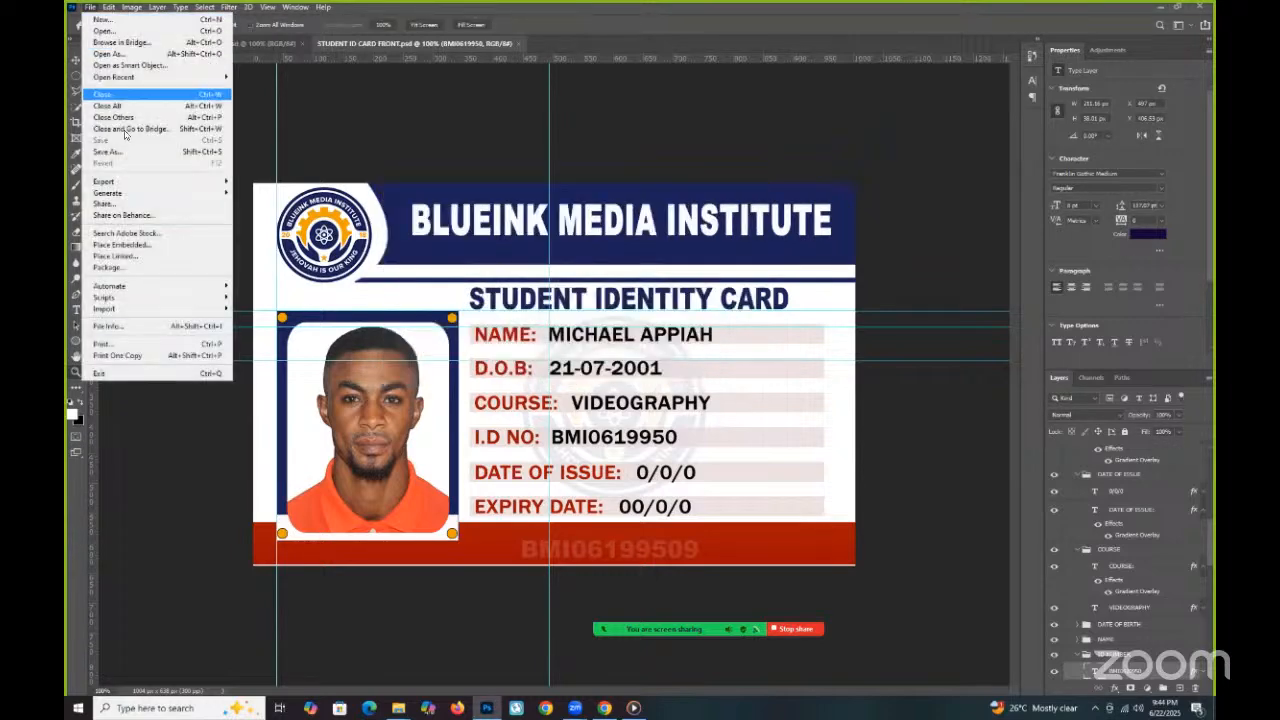
{"action": "left_click", "coordinate": [101, 20]}
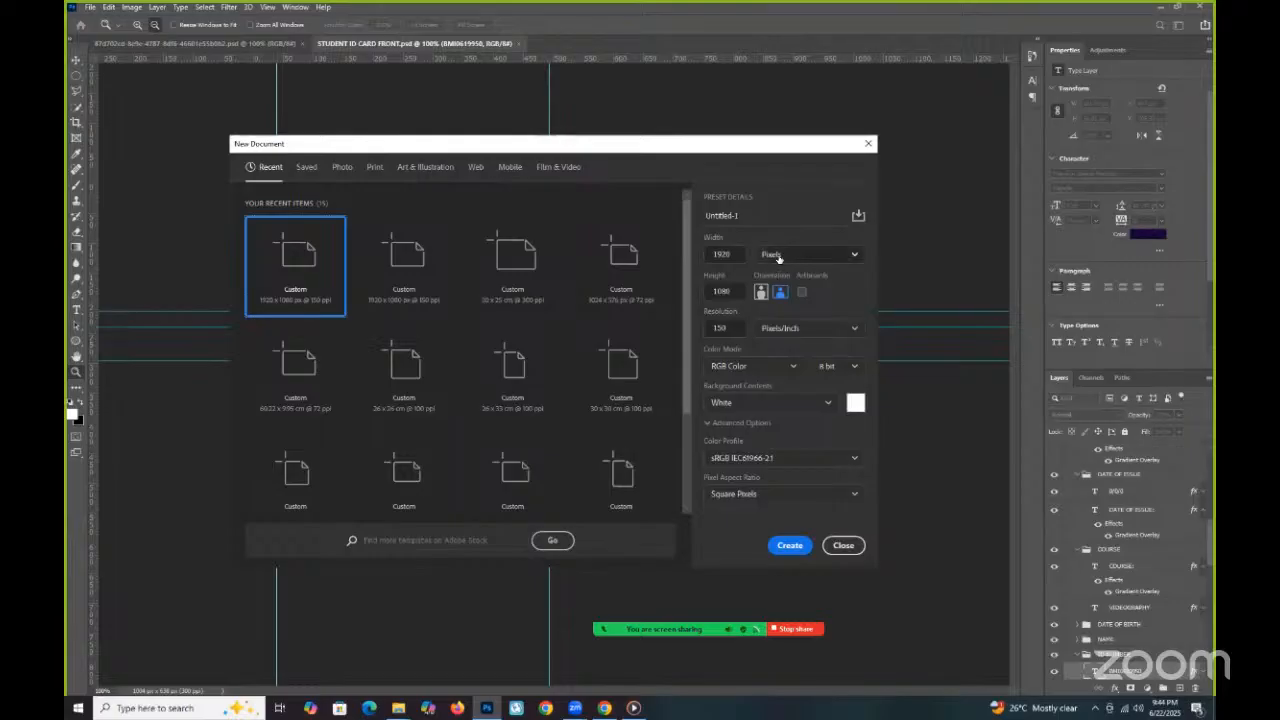
{"action": "left_click", "coordinate": [772, 255]}
{"action": "left_click", "coordinate": [786, 322]}
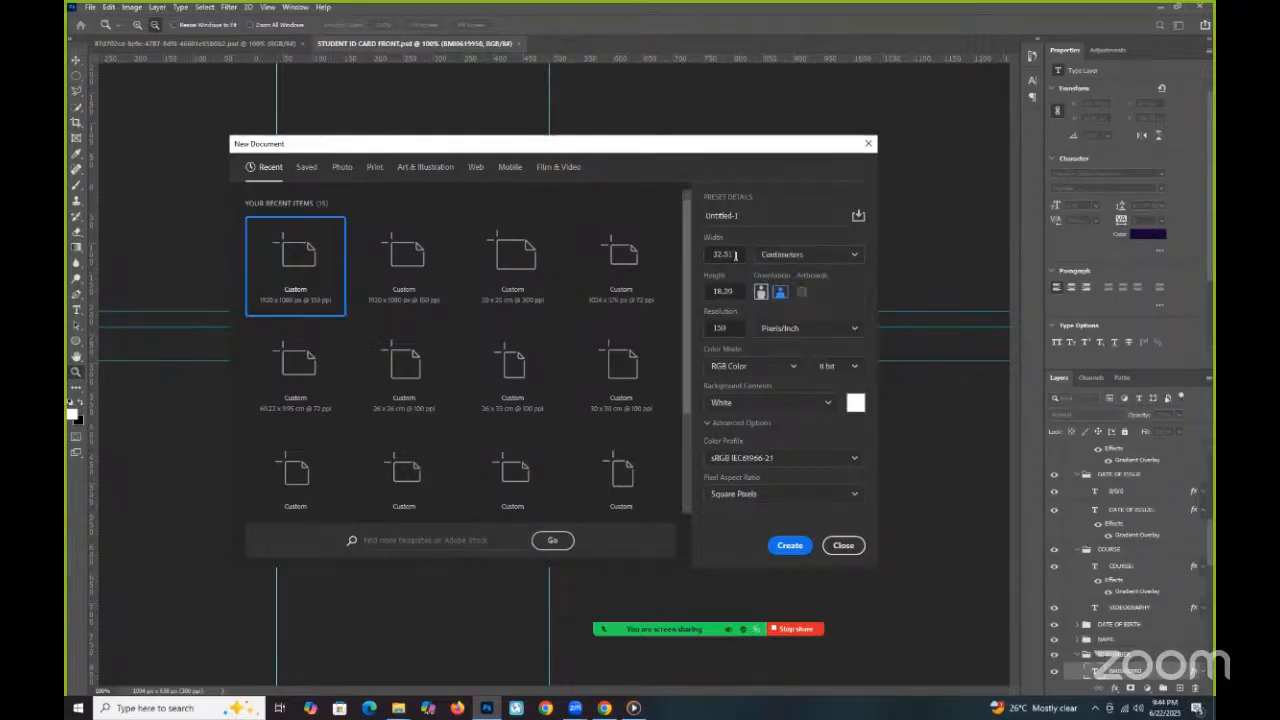
{"action": "type", "text": "8"}
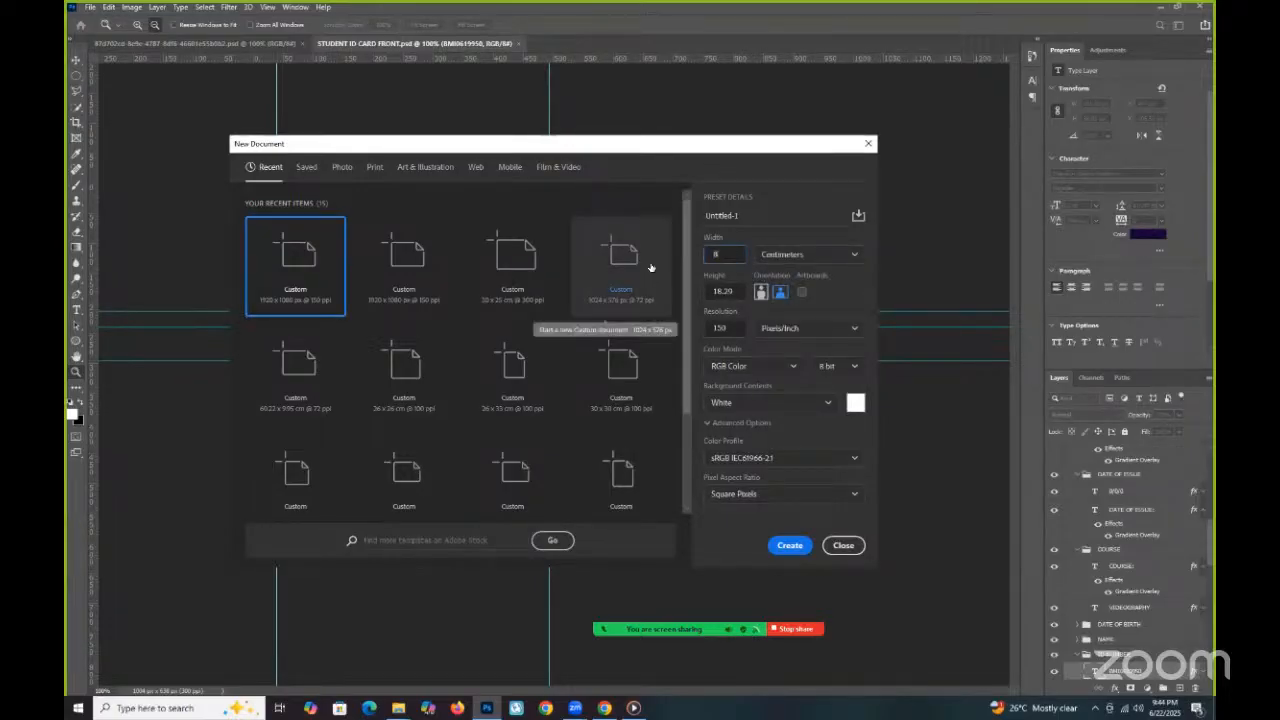
{"action": "type", "text": ".5"}
{"action": "key", "text": "Tab"}
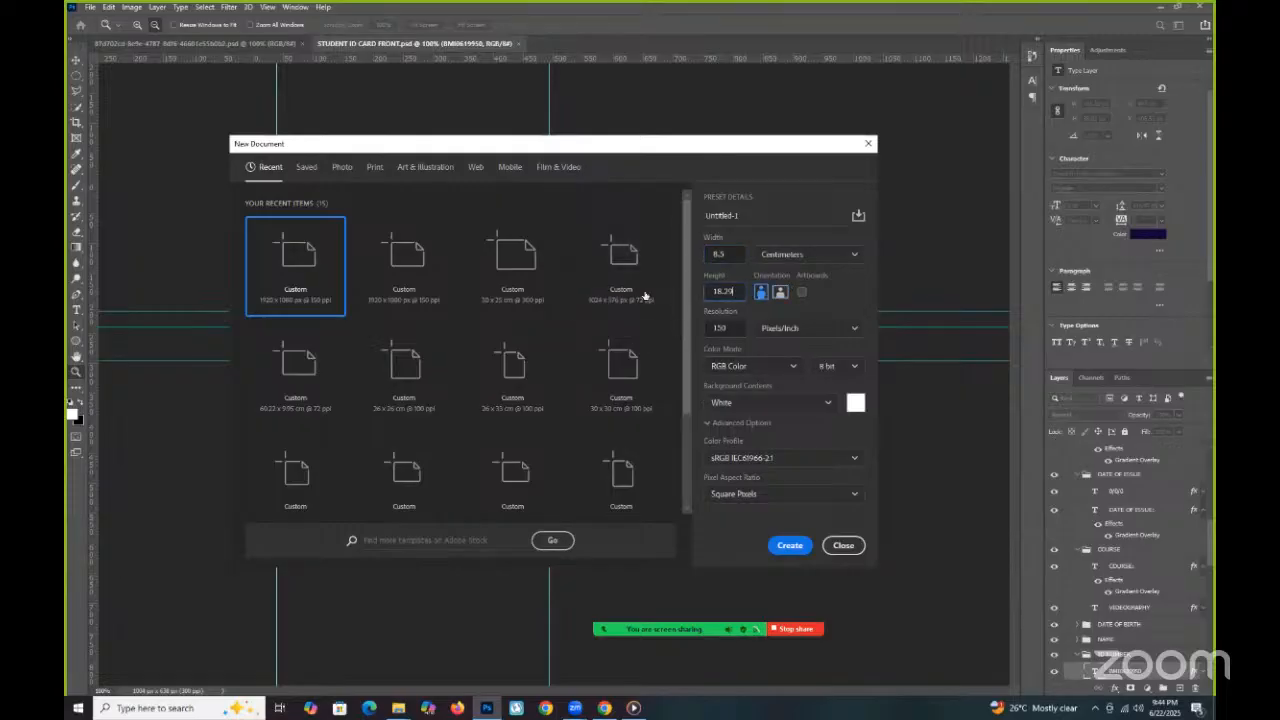
{"action": "type", "text": "5.4"}
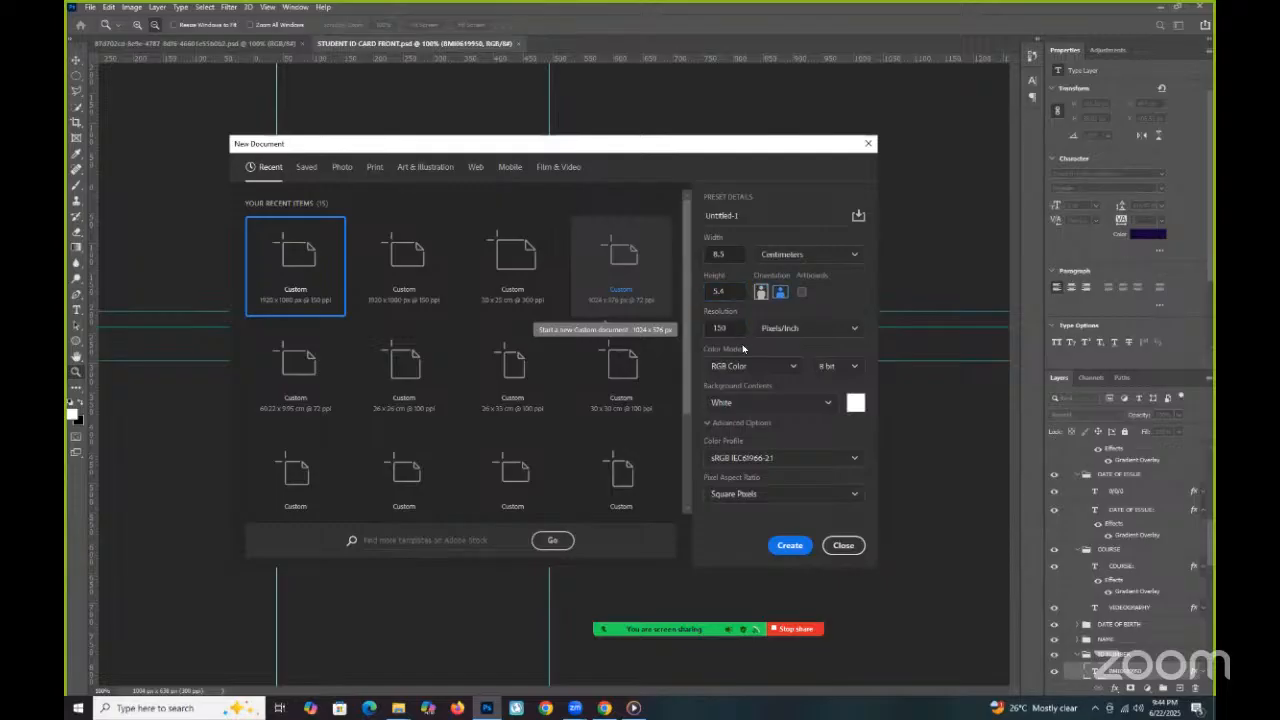
Switch the new document to portrait orientation and set its resolution to 300 pixels/inch.
{"action": "left_click", "coordinate": [758, 294]}
{"action": "left_click_drag", "start_coordinate": [732, 328], "coordinate": [612, 327]}
{"action": "type", "text": "300"}
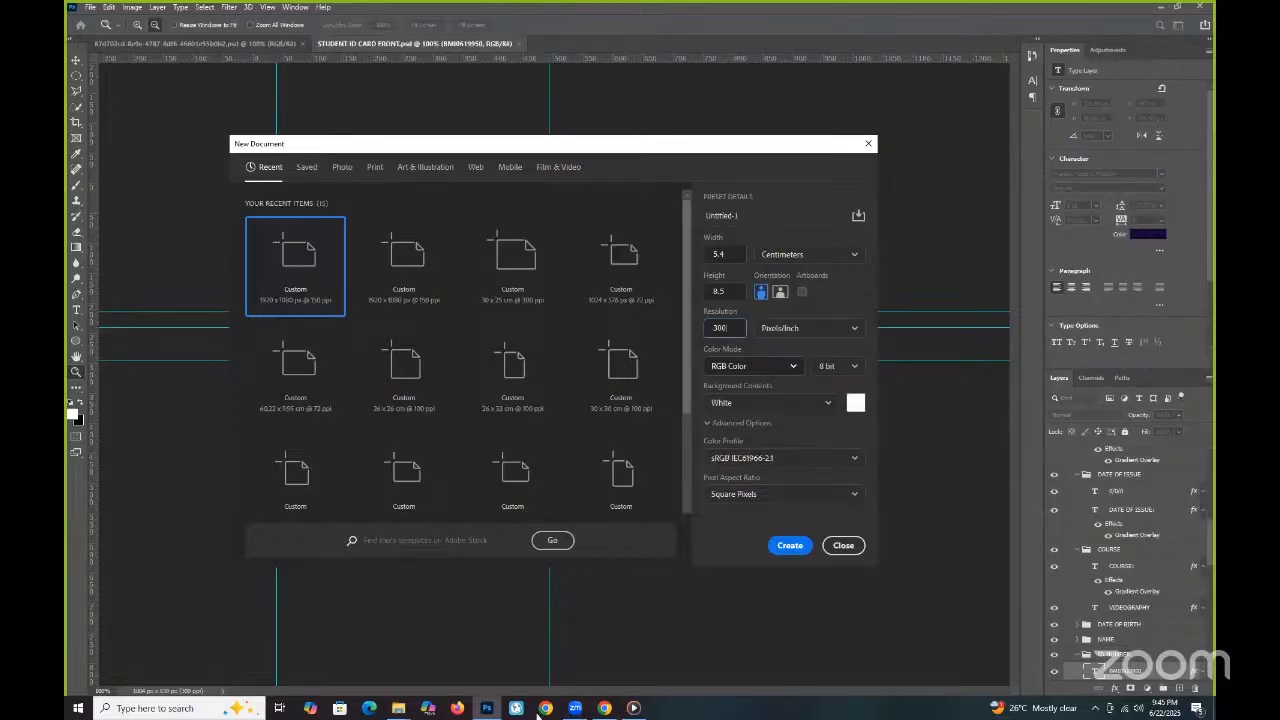
{"action": "mouse_move", "coordinate": [575, 707]}
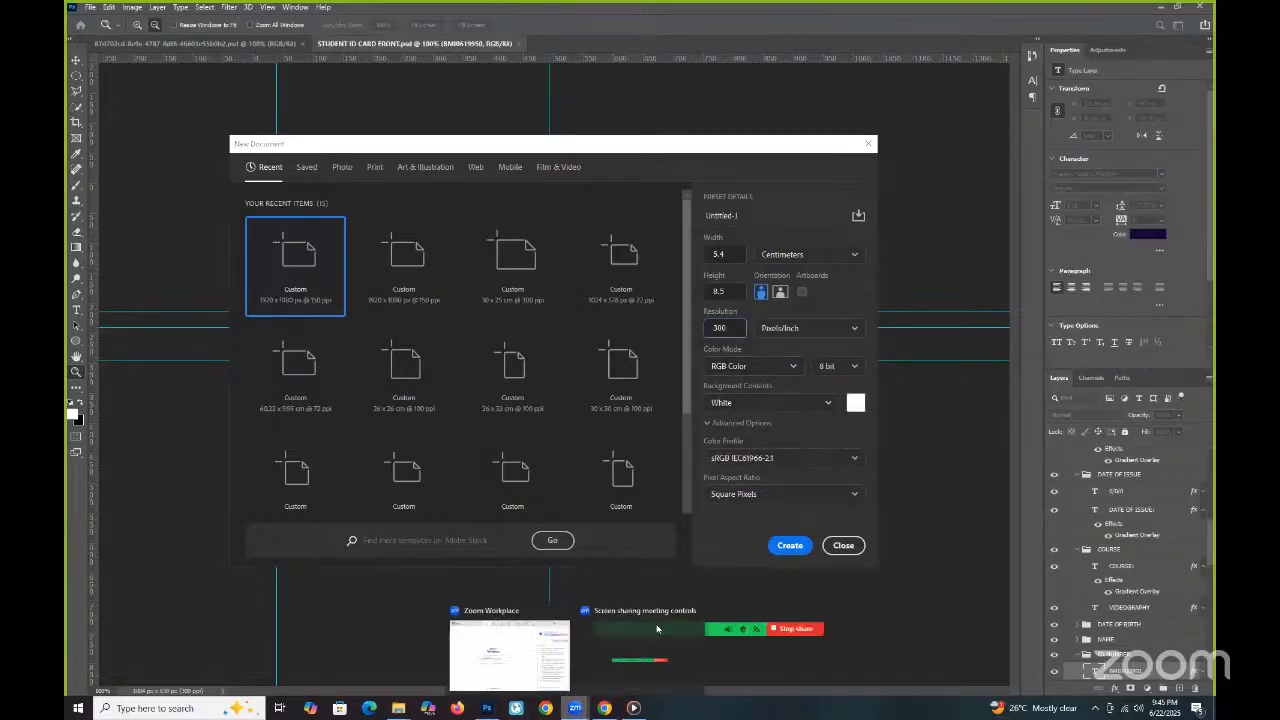
{"action": "left_click", "coordinate": [603, 600]}
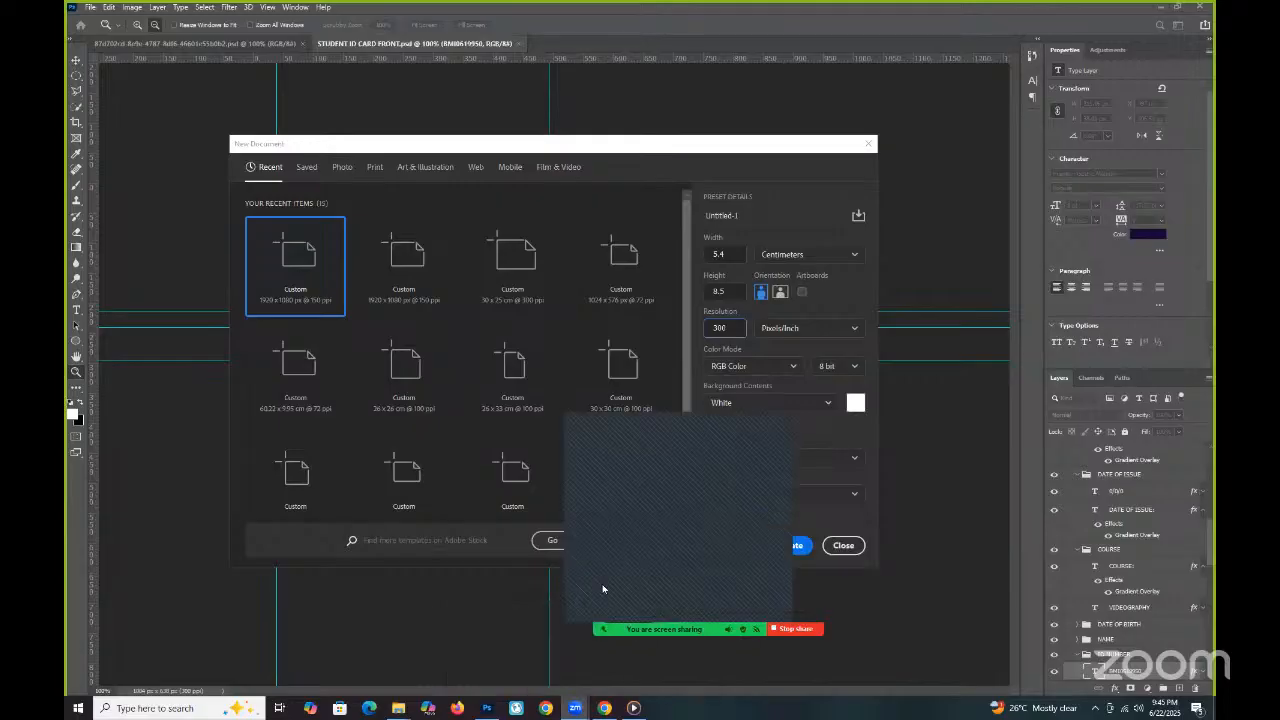
{"action": "left_click", "coordinate": [730, 428]}
Set the new document's color mode to CMYK Color and create the document.
{"action": "left_click", "coordinate": [752, 366]}
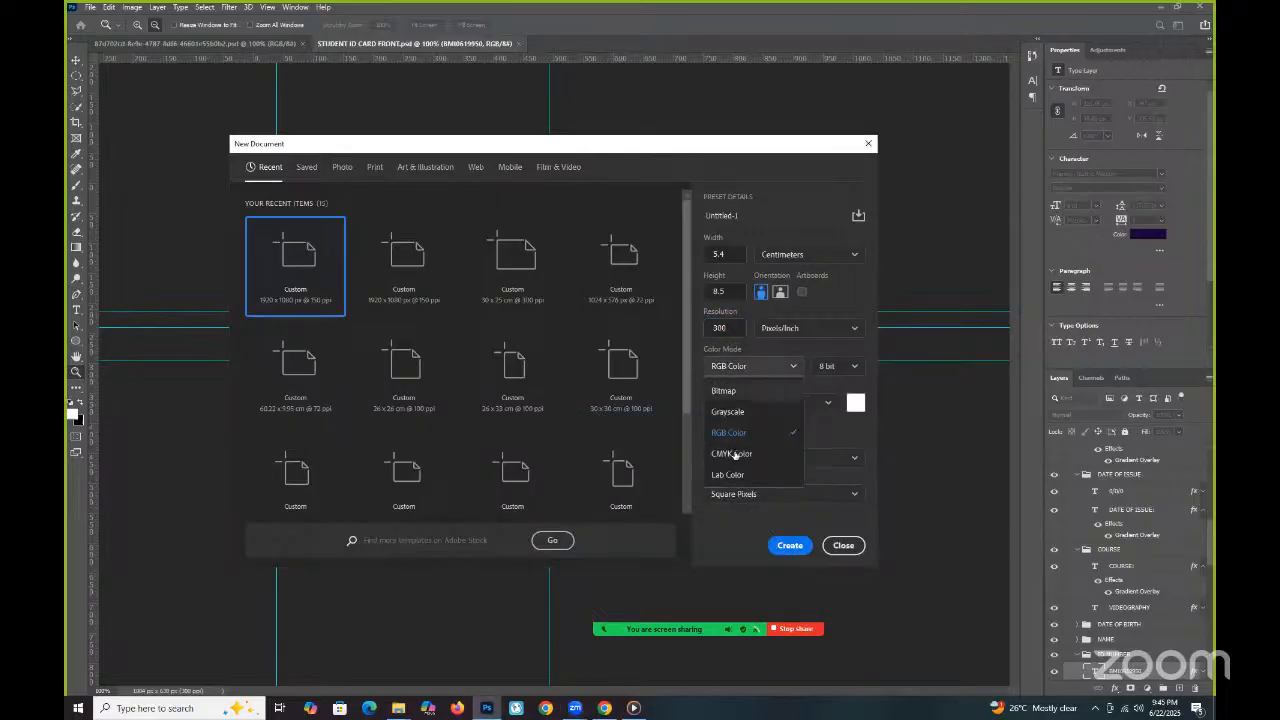
{"action": "left_click", "coordinate": [736, 452]}
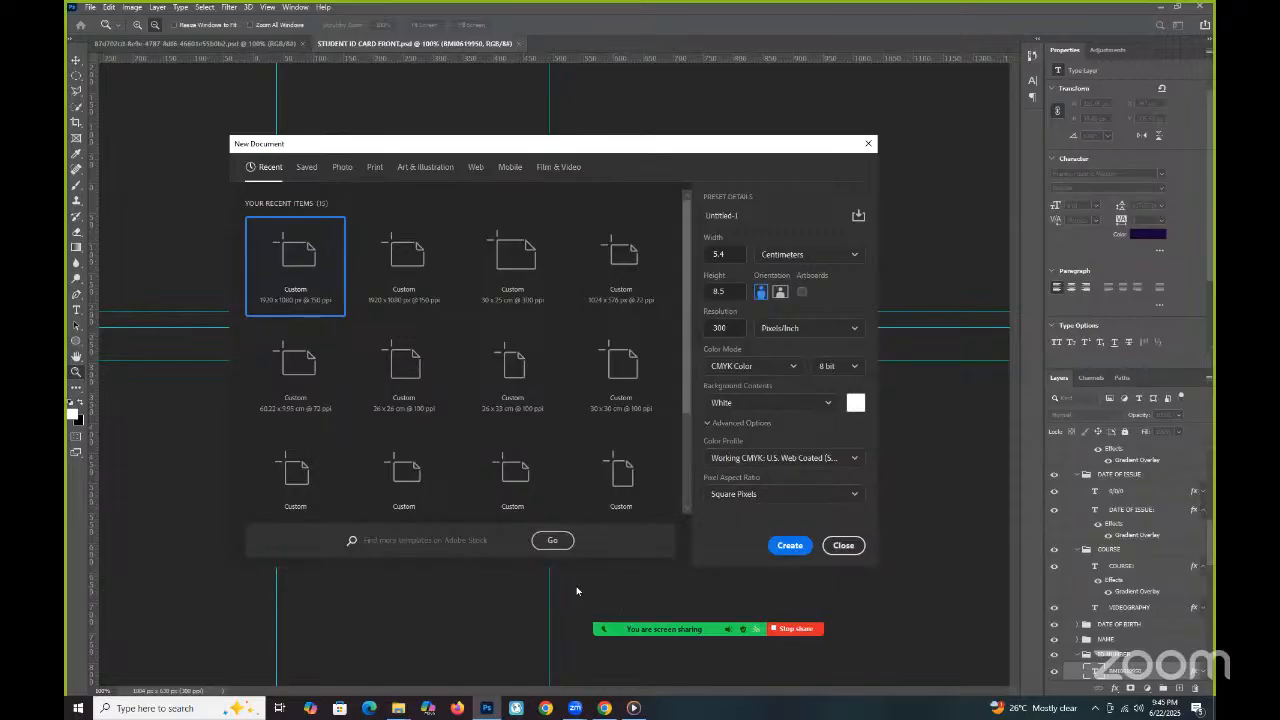
{"action": "left_click", "coordinate": [788, 545]}
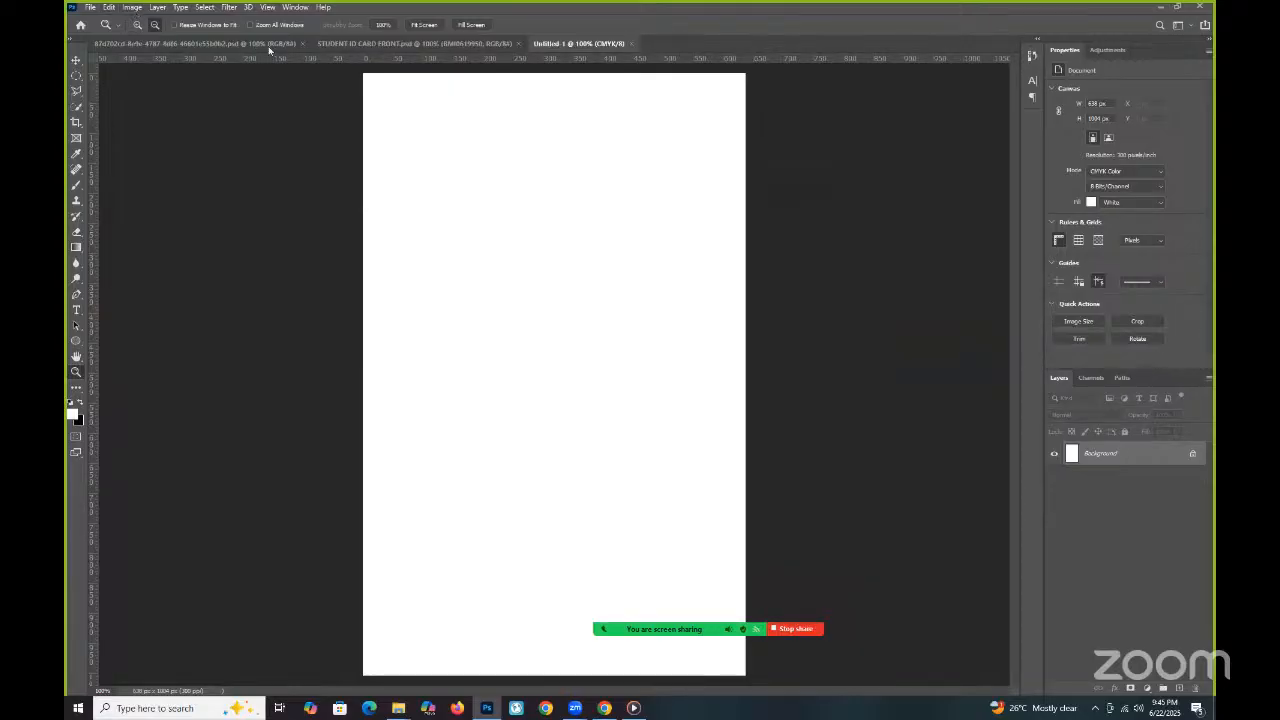
Check the student ID card's image size in centimeters again, without applying any change.
{"action": "left_click", "coordinate": [459, 44]}
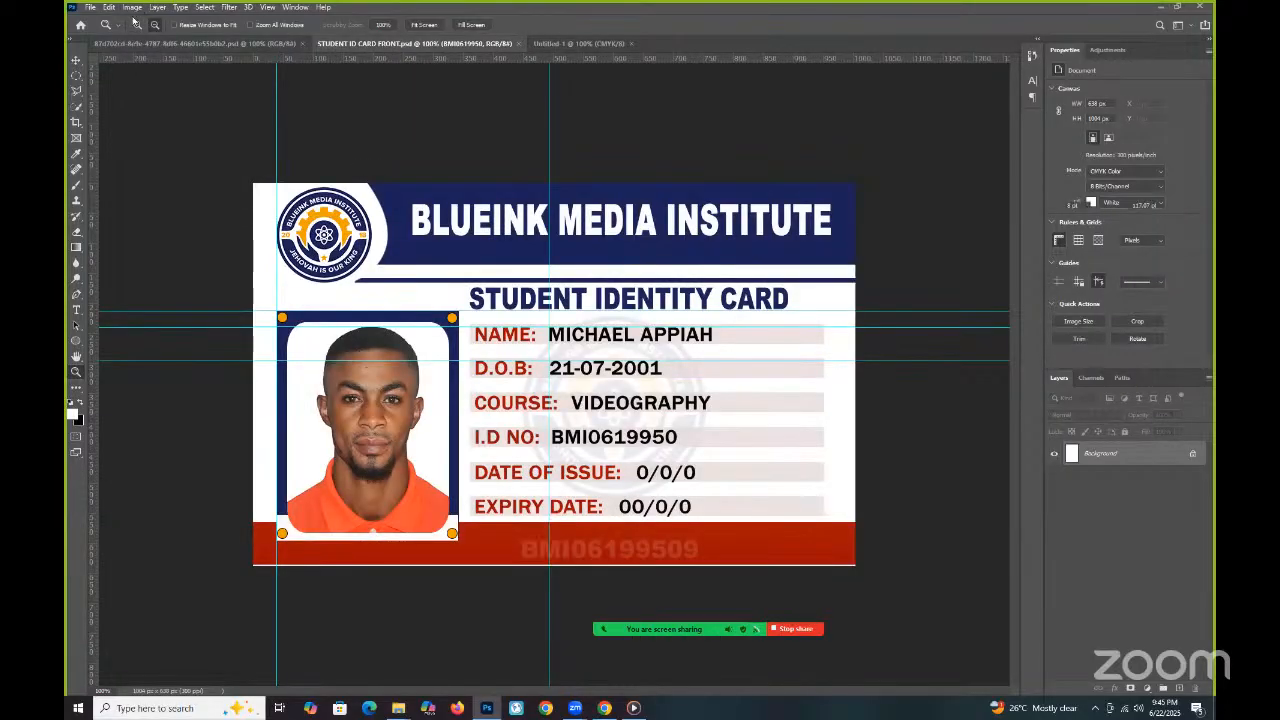
{"action": "left_click", "coordinate": [132, 7]}
{"action": "left_click", "coordinate": [147, 96]}
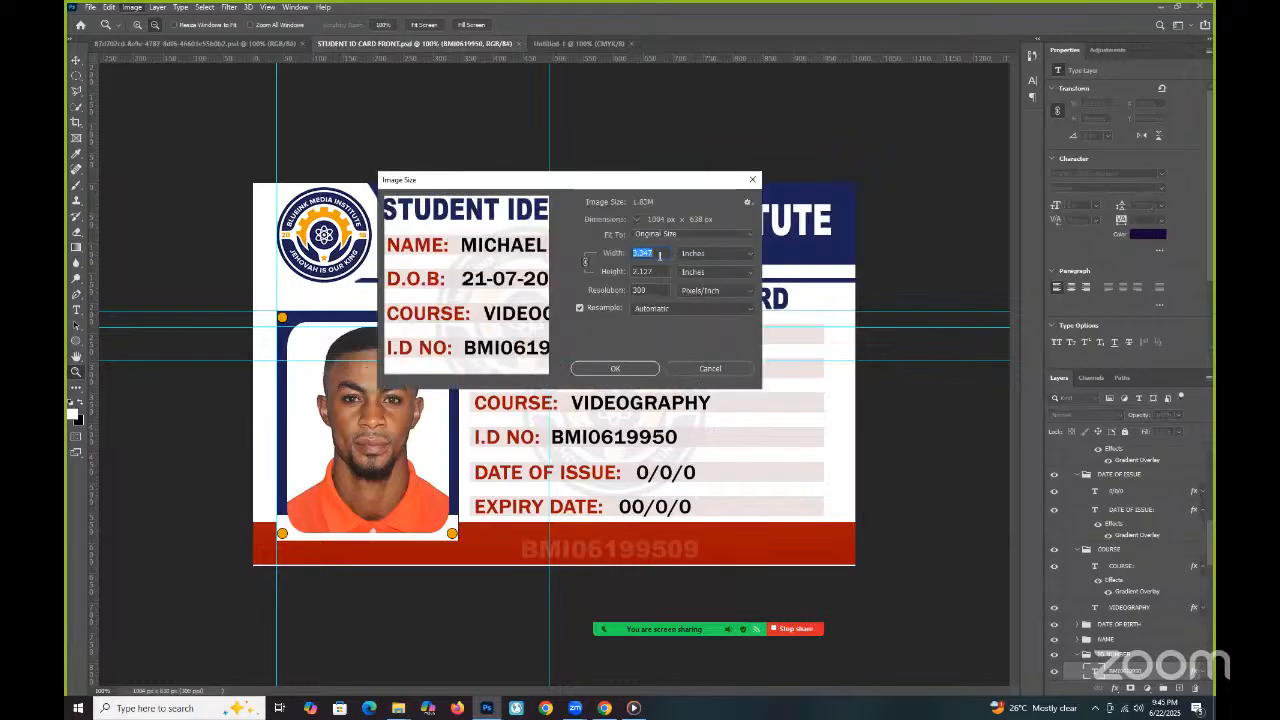
{"action": "left_click", "coordinate": [703, 254]}
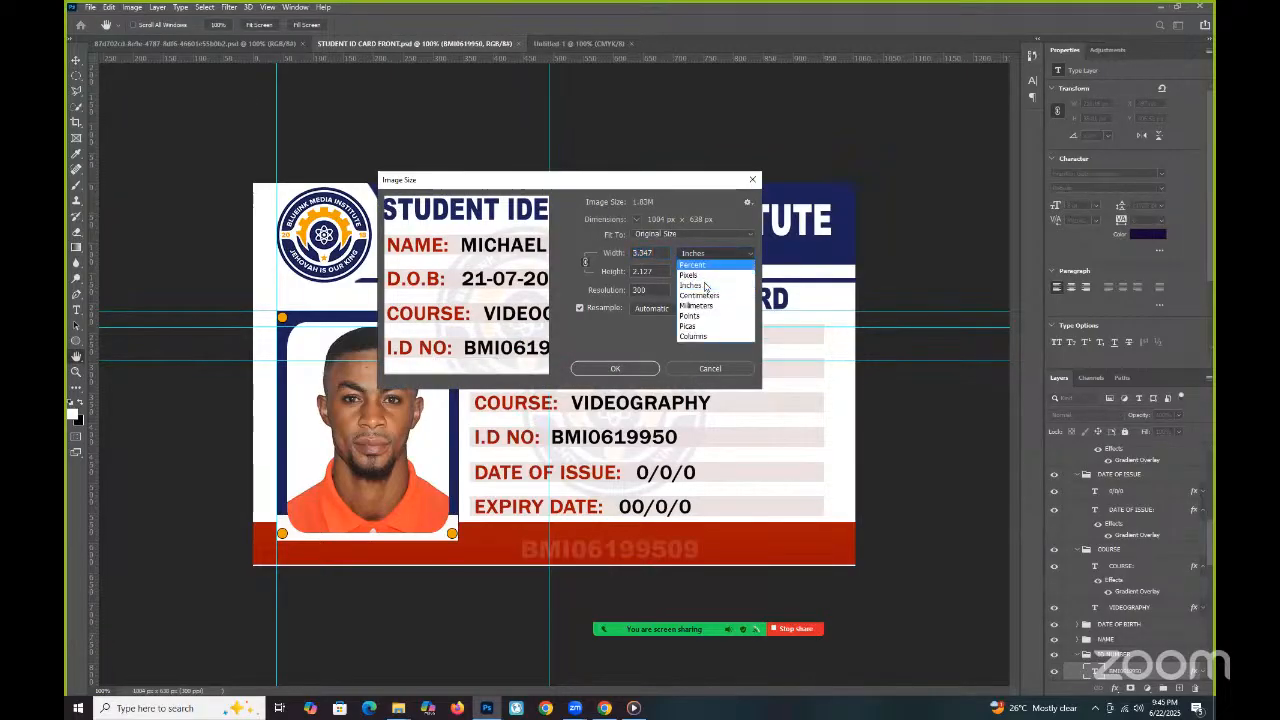
{"action": "left_click", "coordinate": [709, 297]}
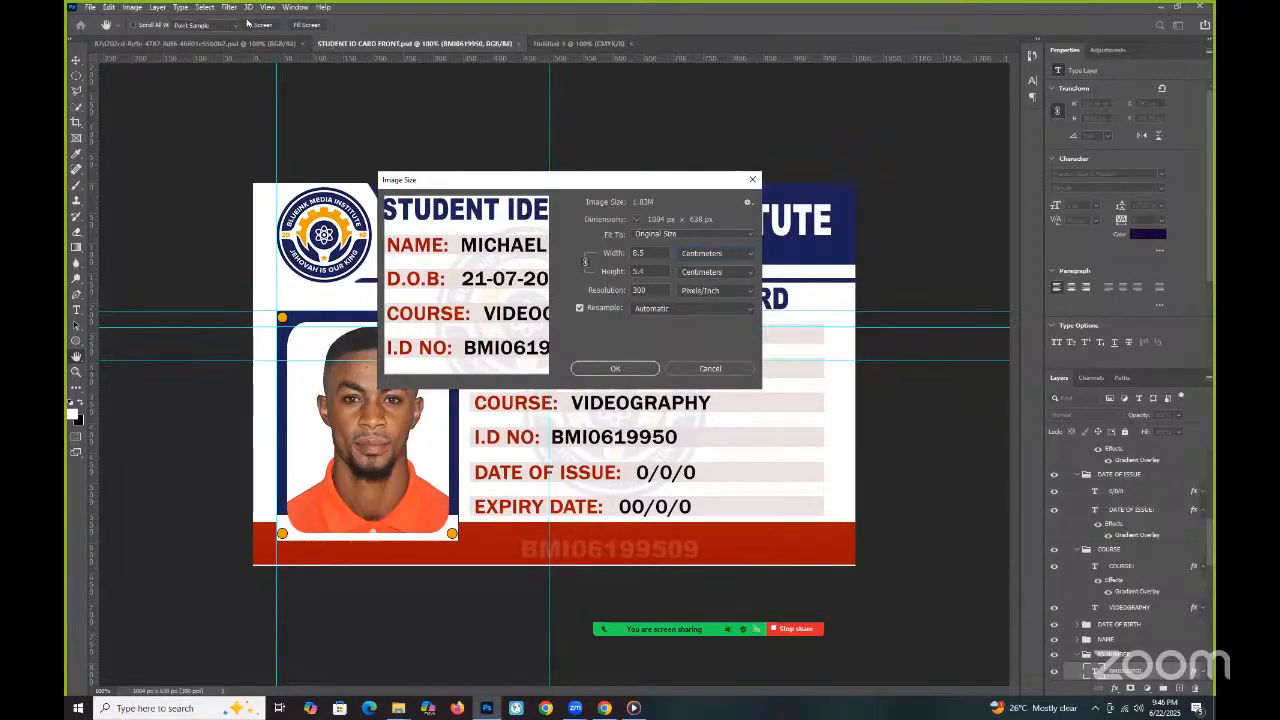
{"action": "left_click", "coordinate": [752, 183]}
Try to resize the blank portrait document to 8.5 cm wide and 5.4 cm high through Image Size.
{"action": "left_click", "coordinate": [545, 43]}
{"action": "left_click", "coordinate": [132, 7]}
{"action": "left_click", "coordinate": [148, 96]}
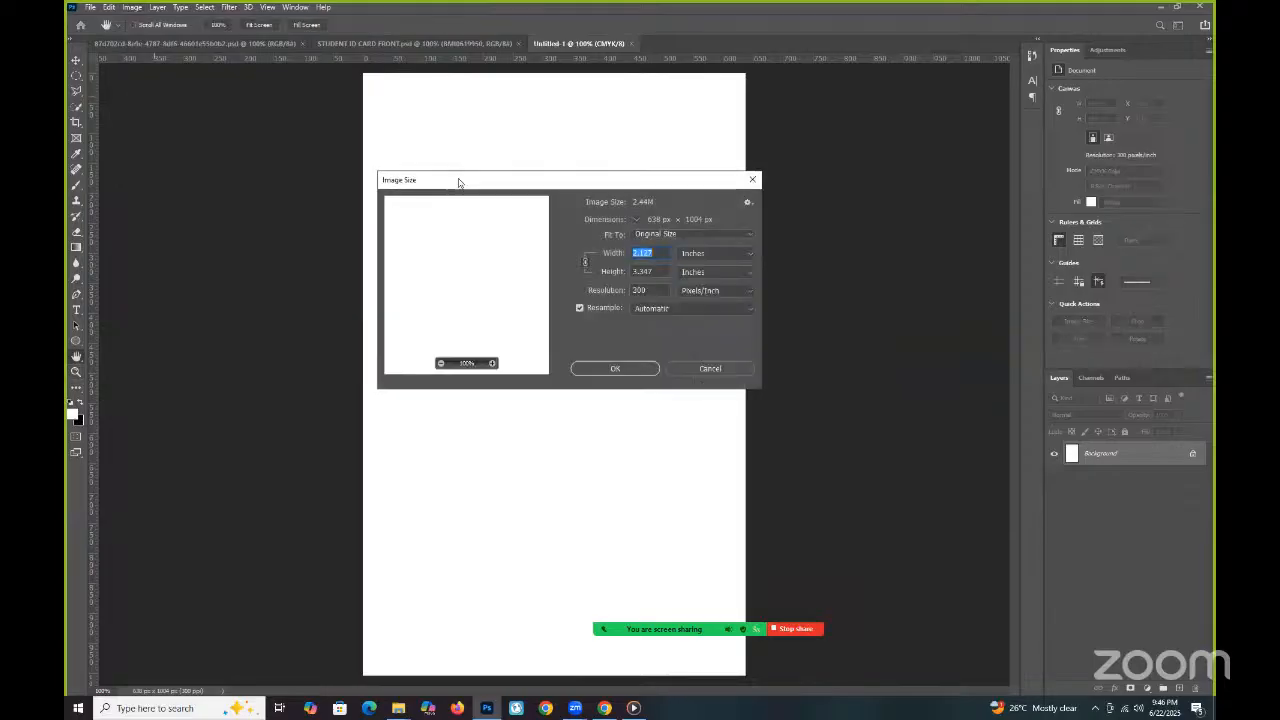
{"action": "left_click", "coordinate": [691, 256]}
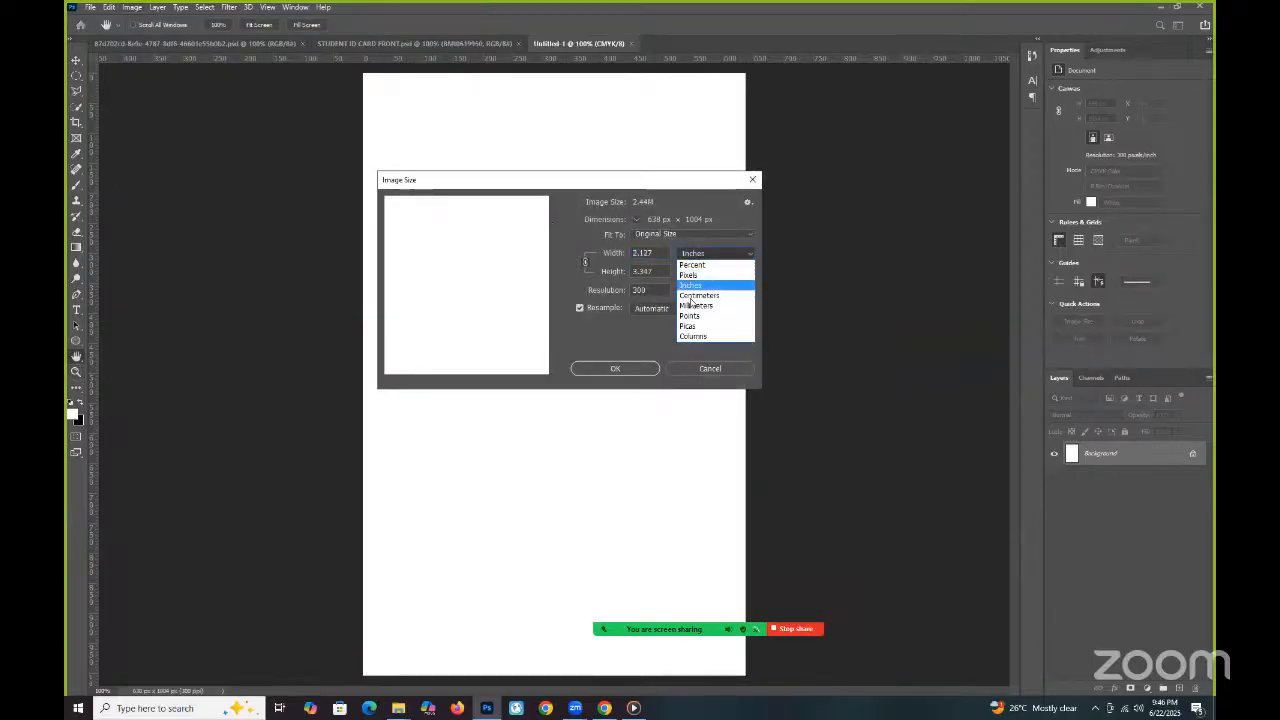
{"action": "left_click", "coordinate": [700, 285]}
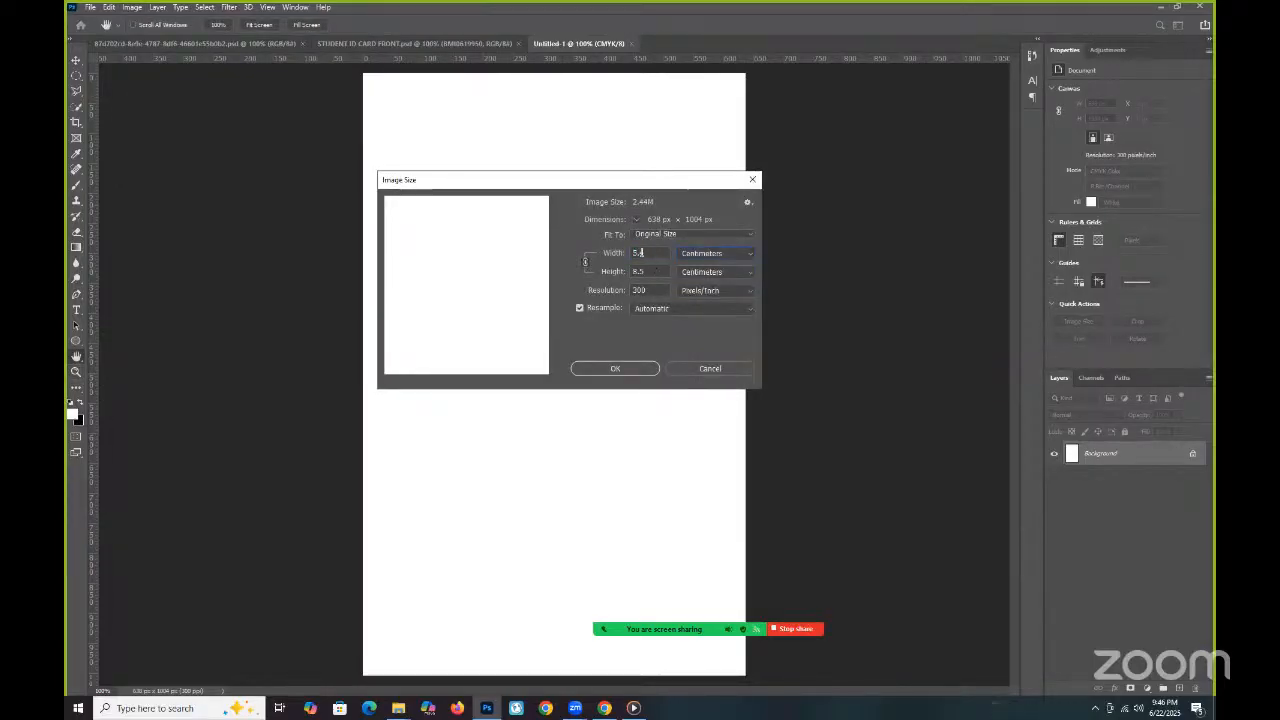
{"action": "left_click_drag", "start_coordinate": [648, 252], "coordinate": [583, 249]}
{"action": "type", "text": "8.5"}
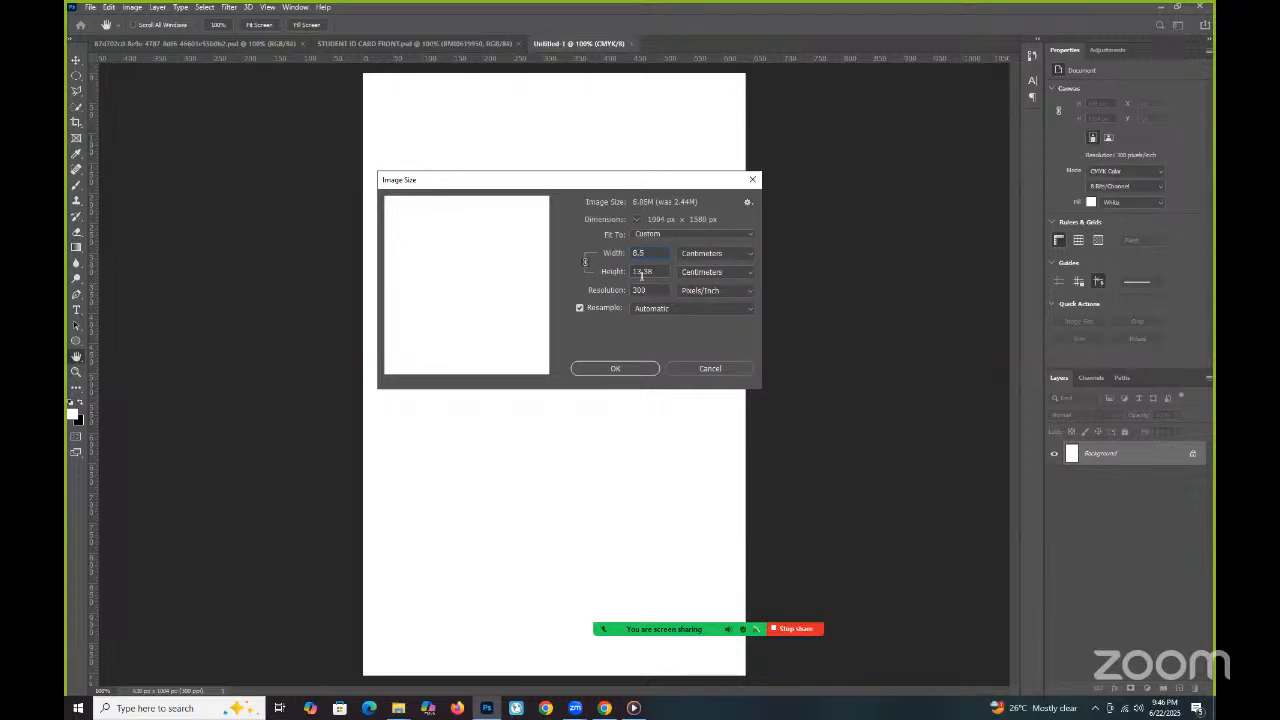
{"action": "key", "text": "Tab"}
{"action": "type", "text": "5"}
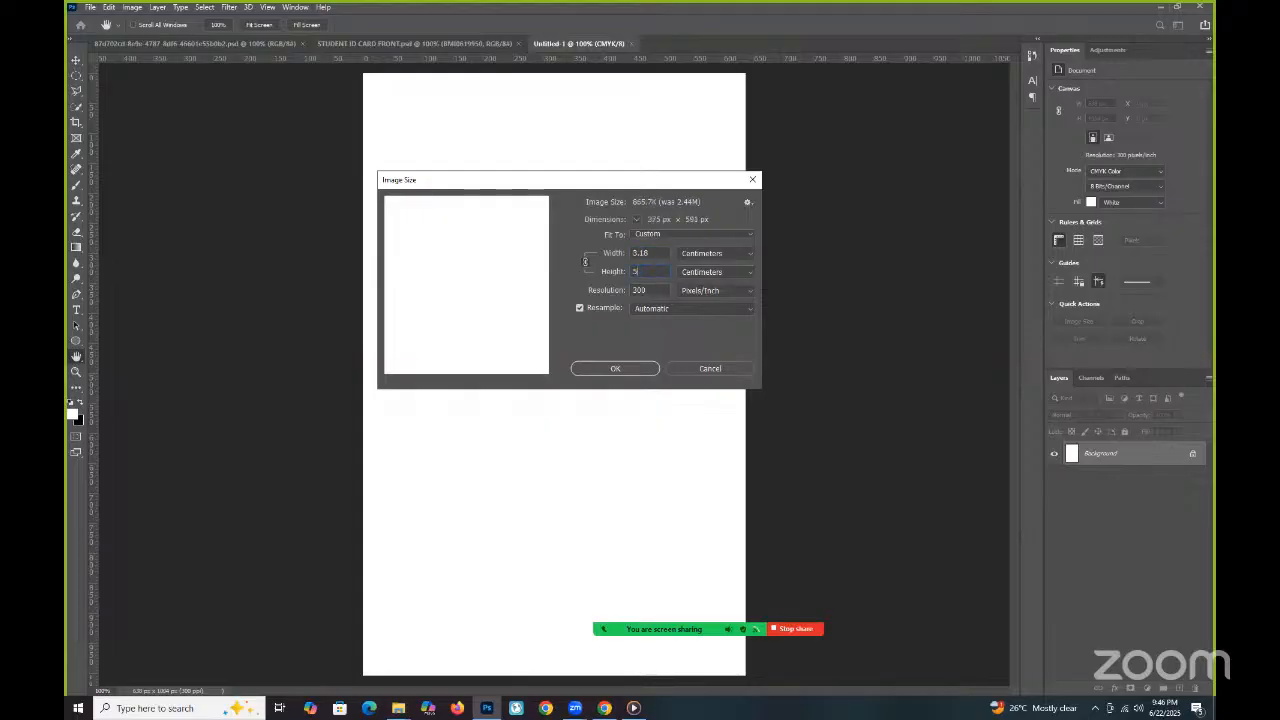
{"action": "type", "text": ".4"}
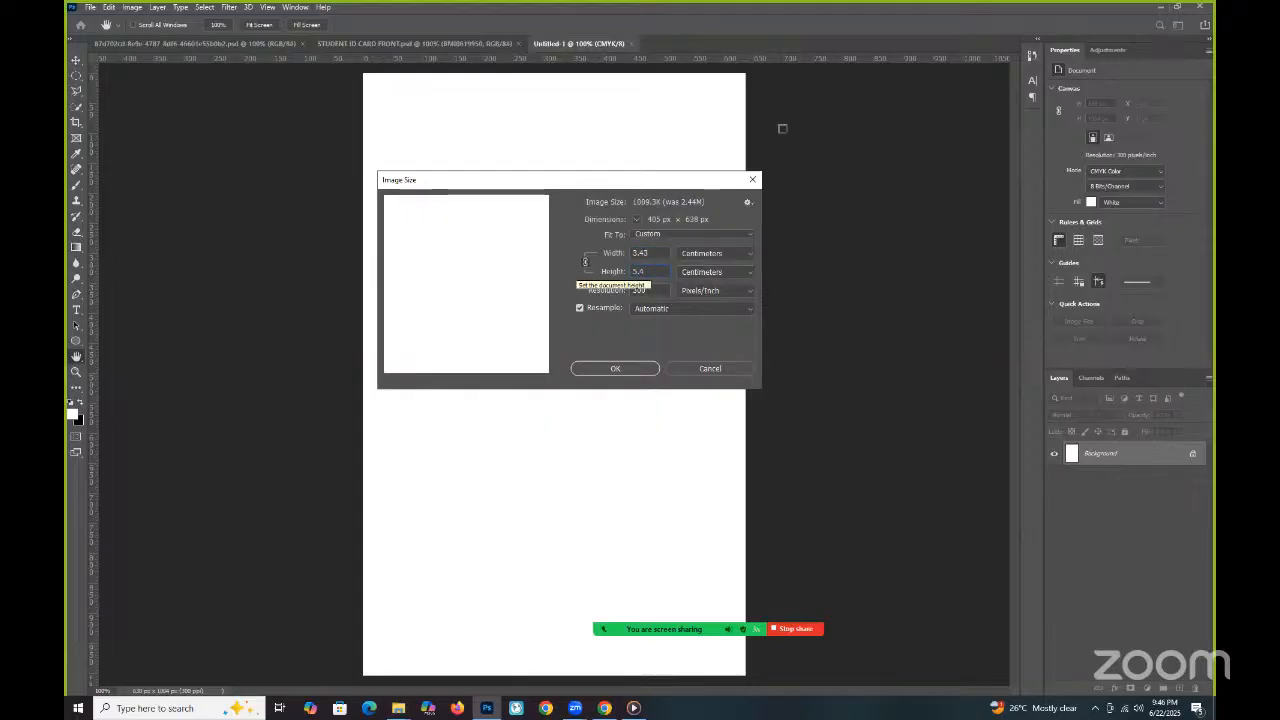
{"action": "left_click", "coordinate": [753, 180]}
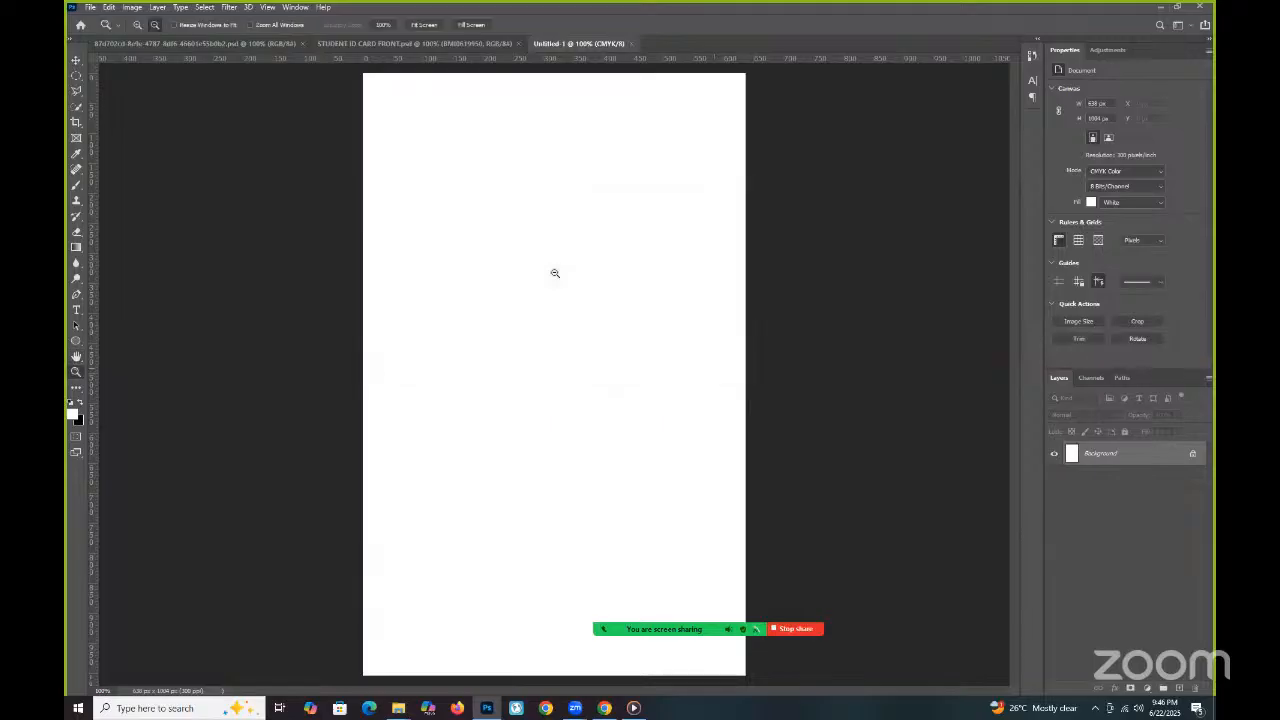
Create another document 8.5 cm wide and 5.4 cm high in landscape orientation, and close the blank portrait document.
{"action": "left_click", "coordinate": [94, 7]}
{"action": "left_click", "coordinate": [105, 25]}
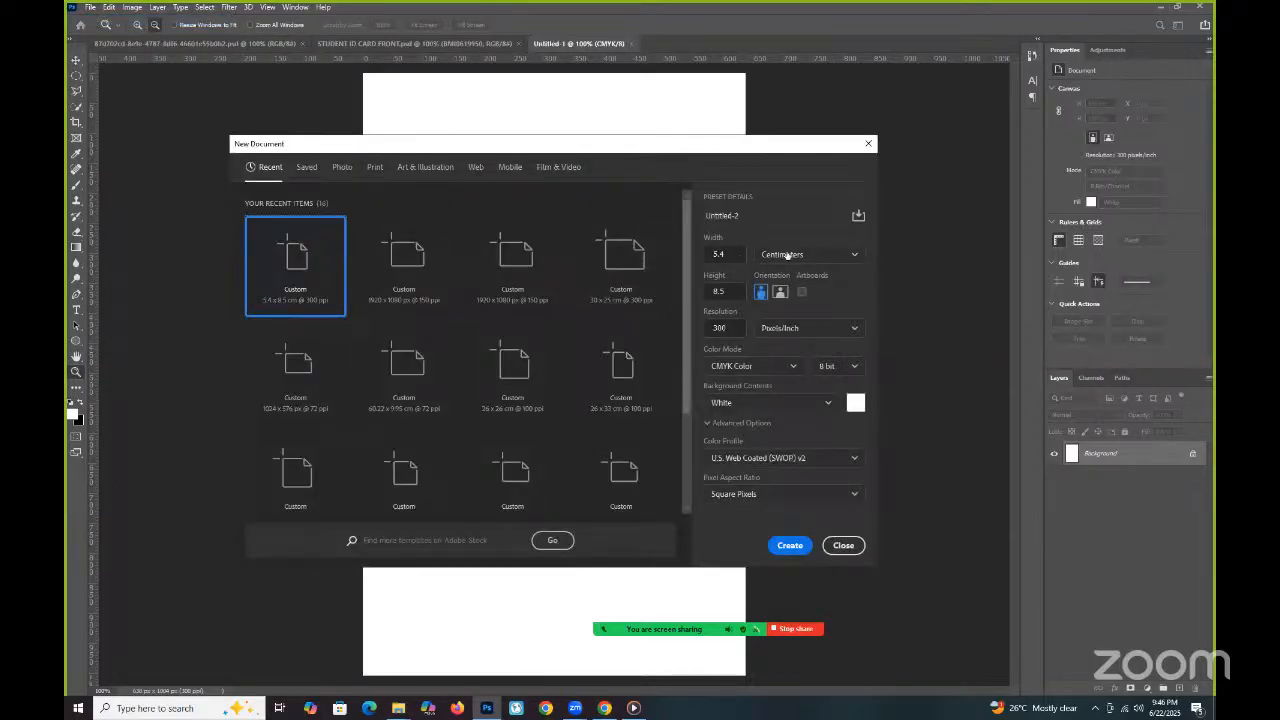
{"action": "left_click", "coordinate": [764, 254]}
{"action": "left_click", "coordinate": [736, 253]}
{"action": "left_click_drag", "start_coordinate": [736, 253], "coordinate": [681, 257]}
{"action": "type", "text": "8.5"}
{"action": "left_click_drag", "start_coordinate": [727, 294], "coordinate": [656, 291]}
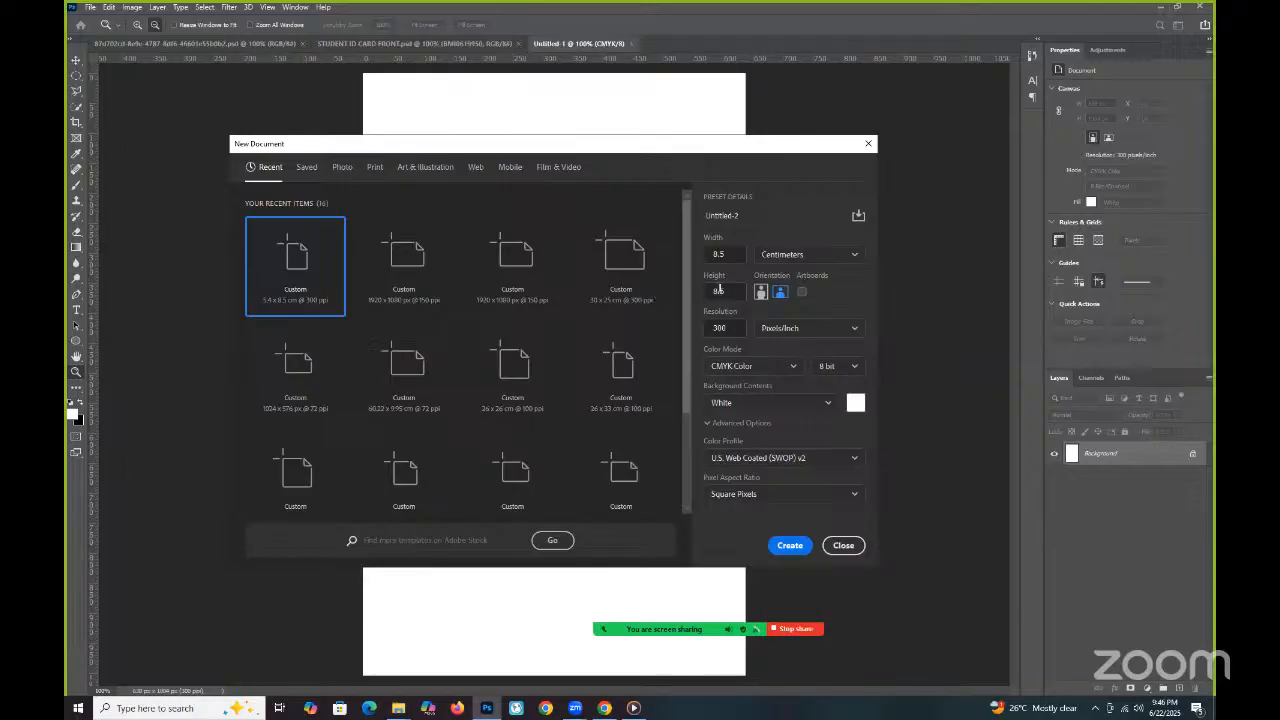
{"action": "type", "text": "5.4"}
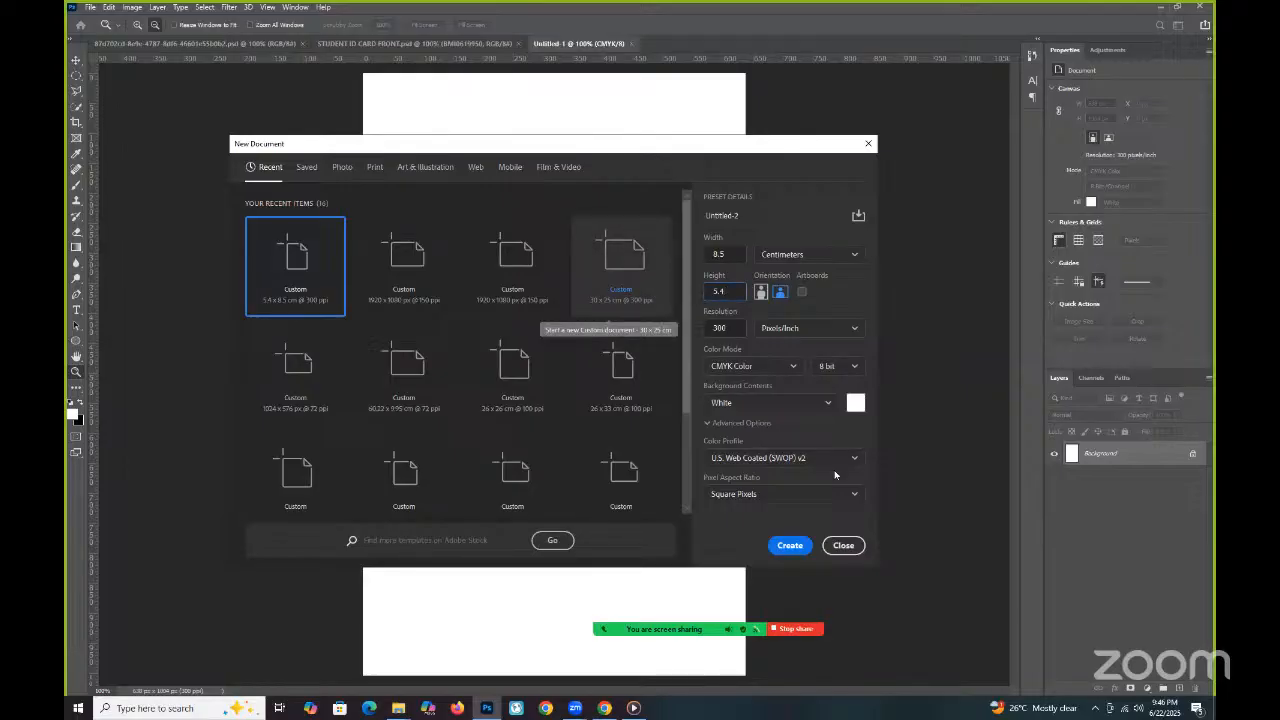
{"action": "left_click", "coordinate": [781, 545]}
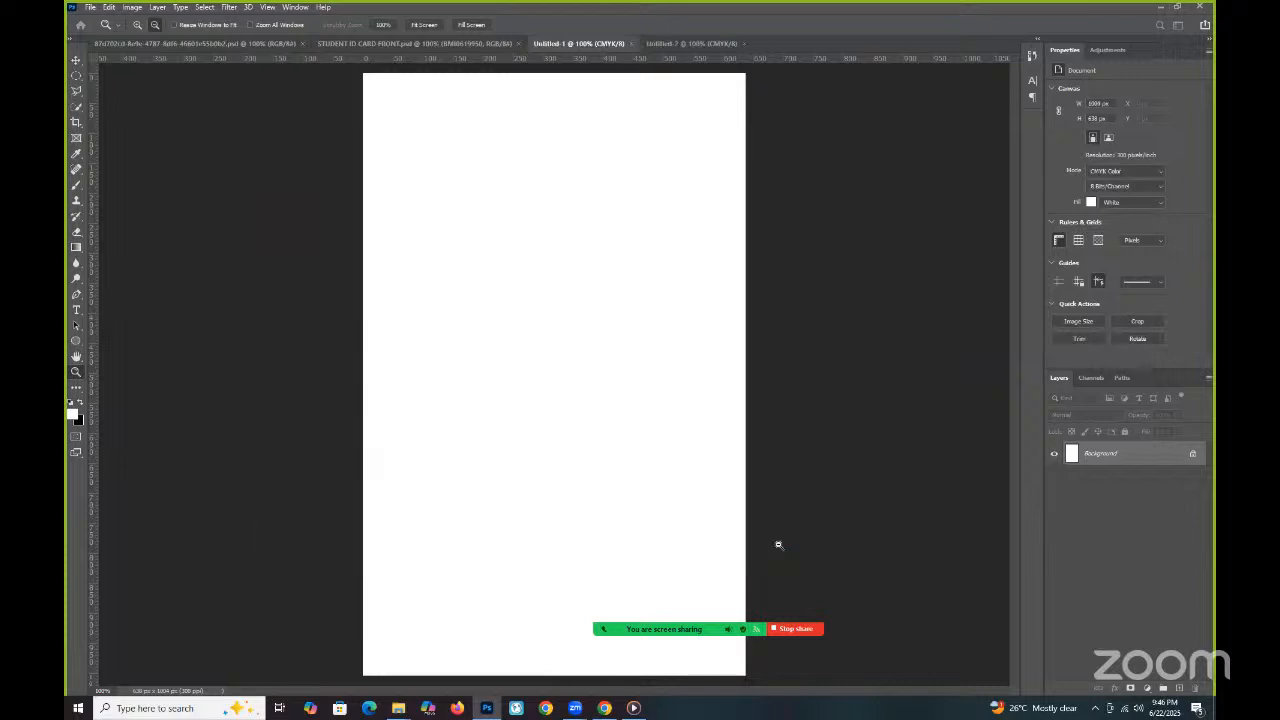
{"action": "left_click", "coordinate": [572, 45]}
{"action": "left_click", "coordinate": [631, 44]}
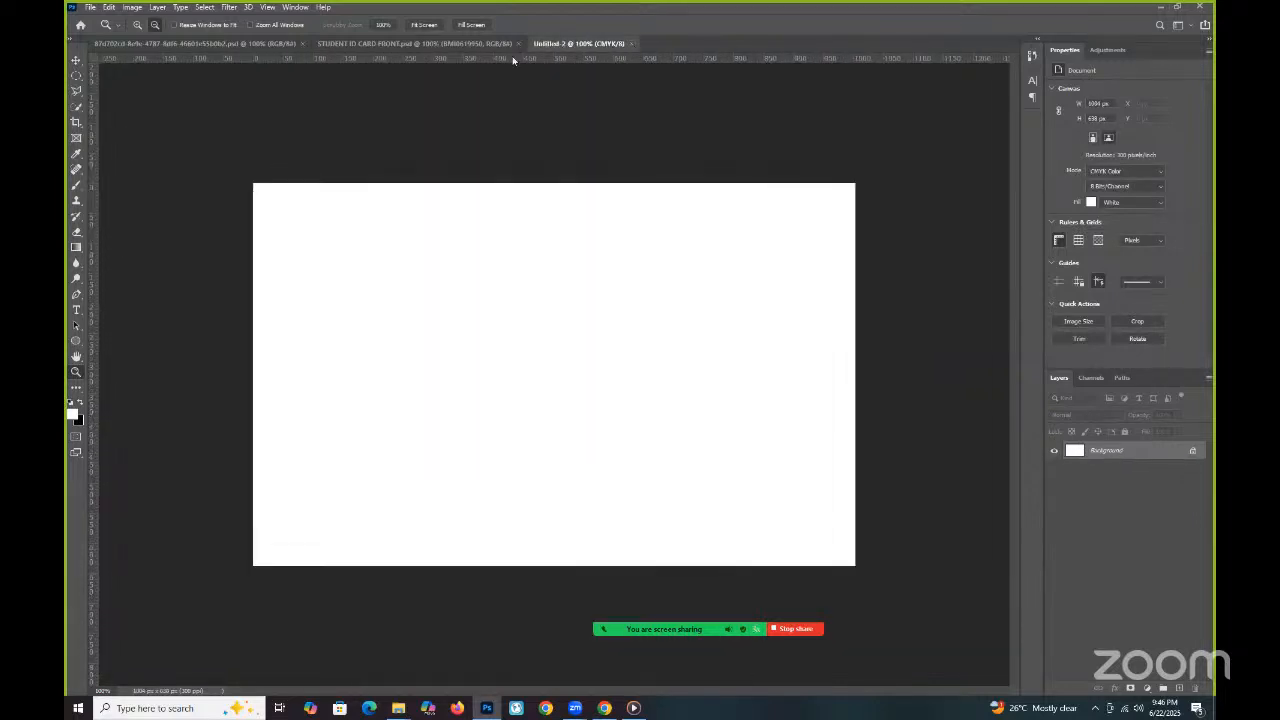
Compare the student ID card with the blank landscape document, and add a white-filled layer above the blank document's background.
{"action": "left_click", "coordinate": [410, 44]}
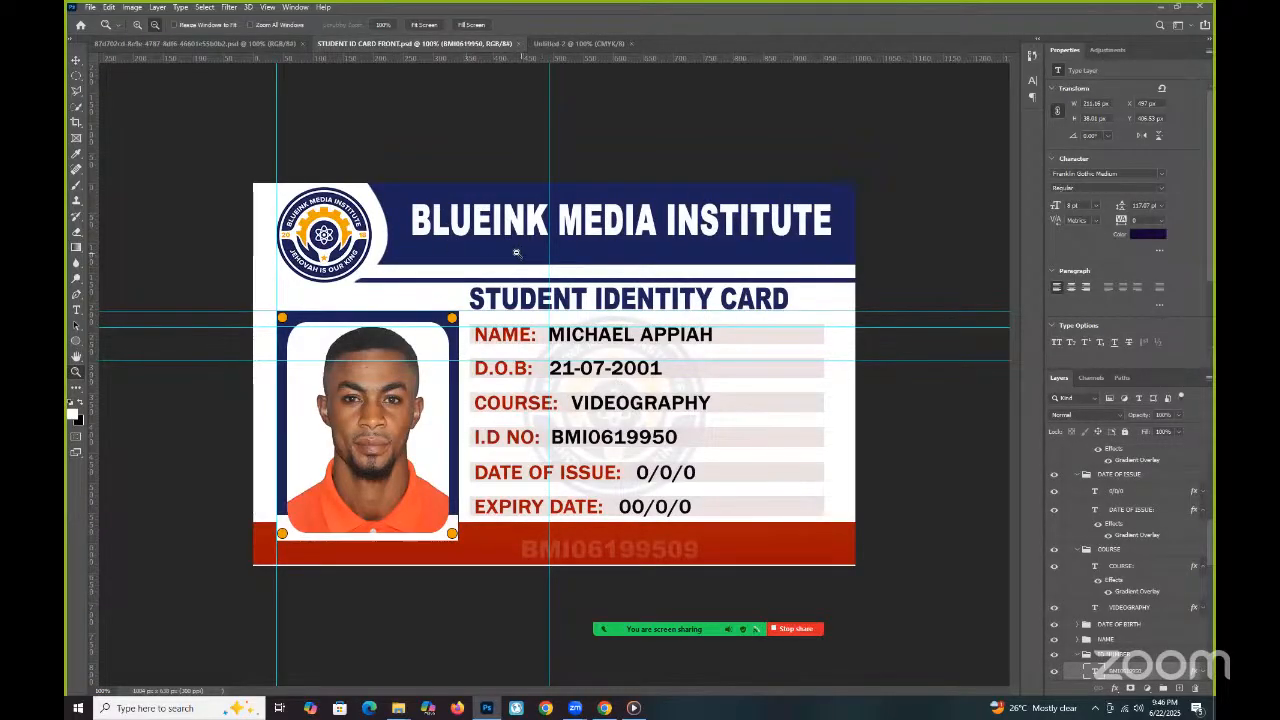
{"action": "left_click", "coordinate": [572, 44]}
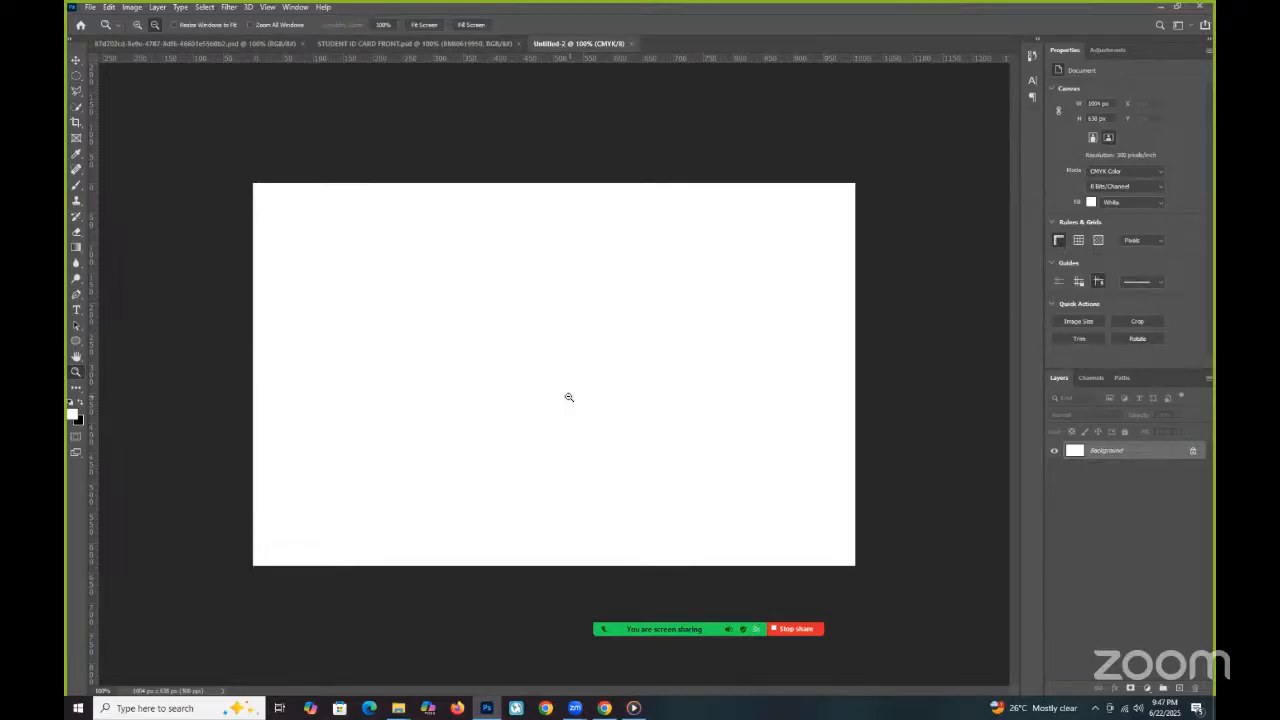
{"action": "key", "text": "ctrl+shift+alt+n"}
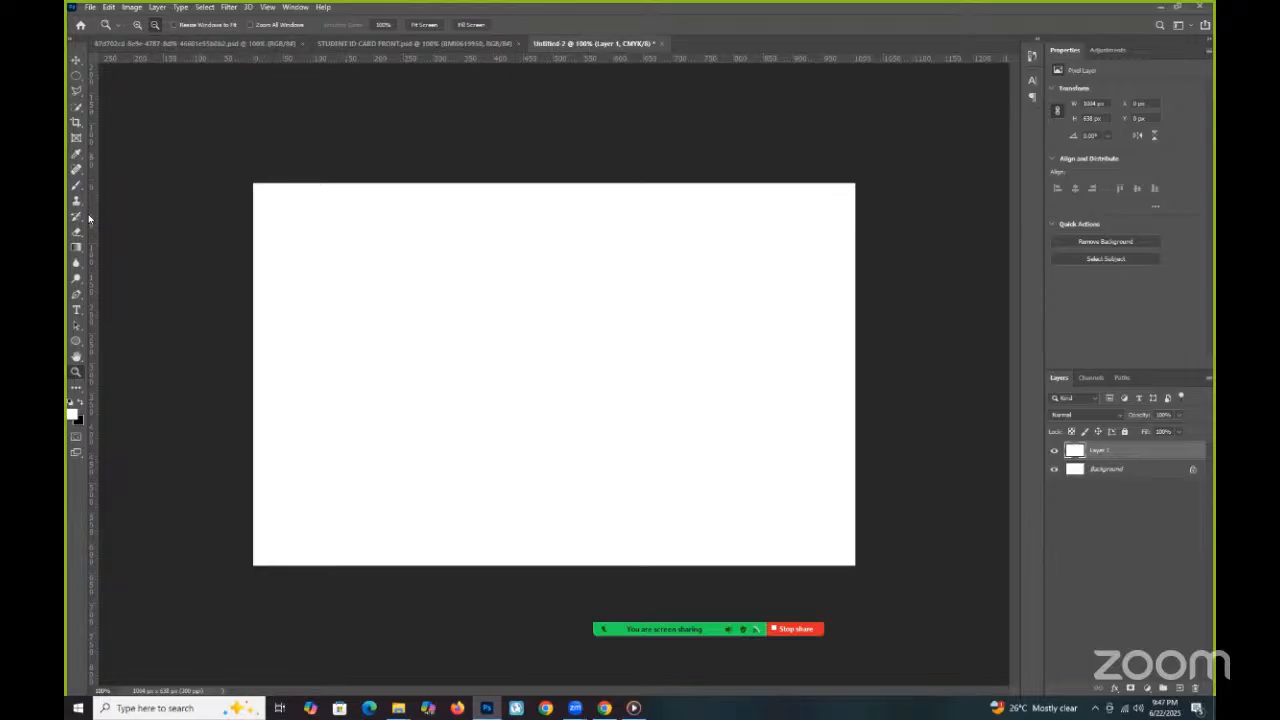
Place two vertical and two horizontal margin guides, one just inside each edge of the canvas.
{"action": "left_click_drag", "start_coordinate": [95, 233], "coordinate": [262, 298]}
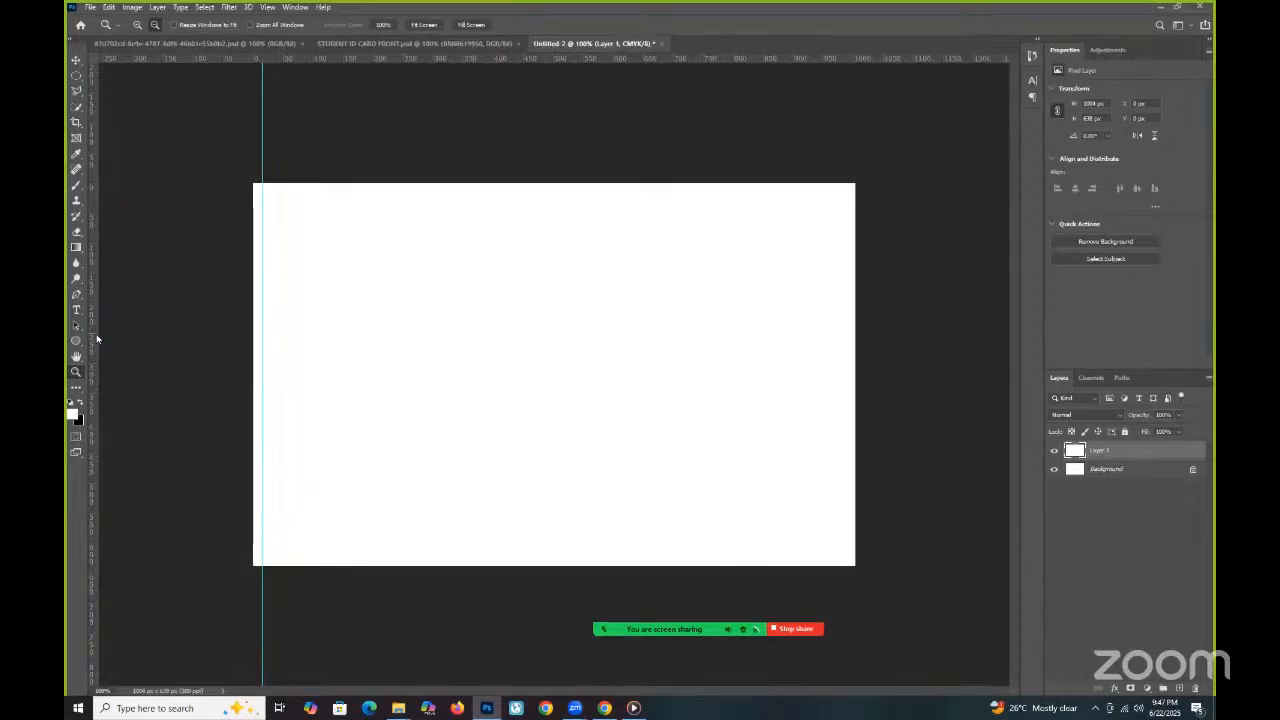
{"action": "left_click_drag", "start_coordinate": [95, 339], "coordinate": [846, 328]}
{"action": "left_click_drag", "start_coordinate": [557, 57], "coordinate": [557, 191]}
{"action": "left_click_drag", "start_coordinate": [531, 58], "coordinate": [540, 557]}
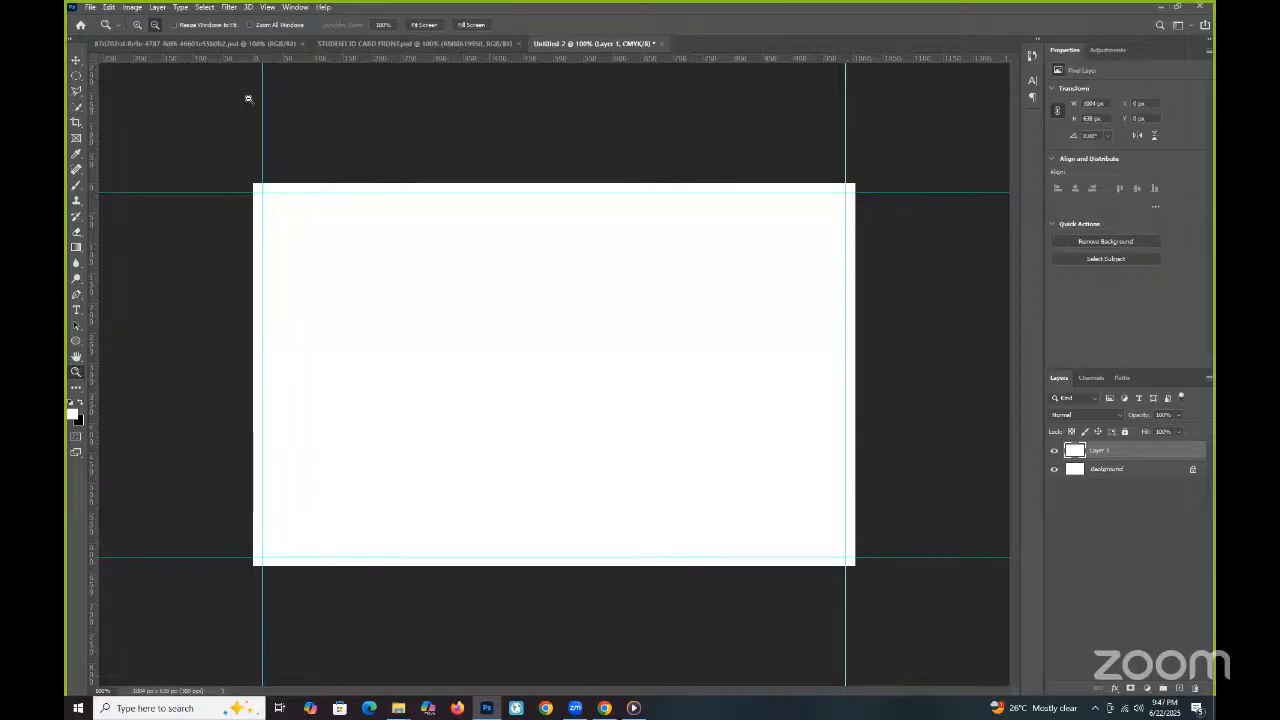
Draw a rectangle about 1078 by 65 px and move it to form a bar spanning the canvas's lower edge.
{"action": "left_click", "coordinate": [376, 44]}
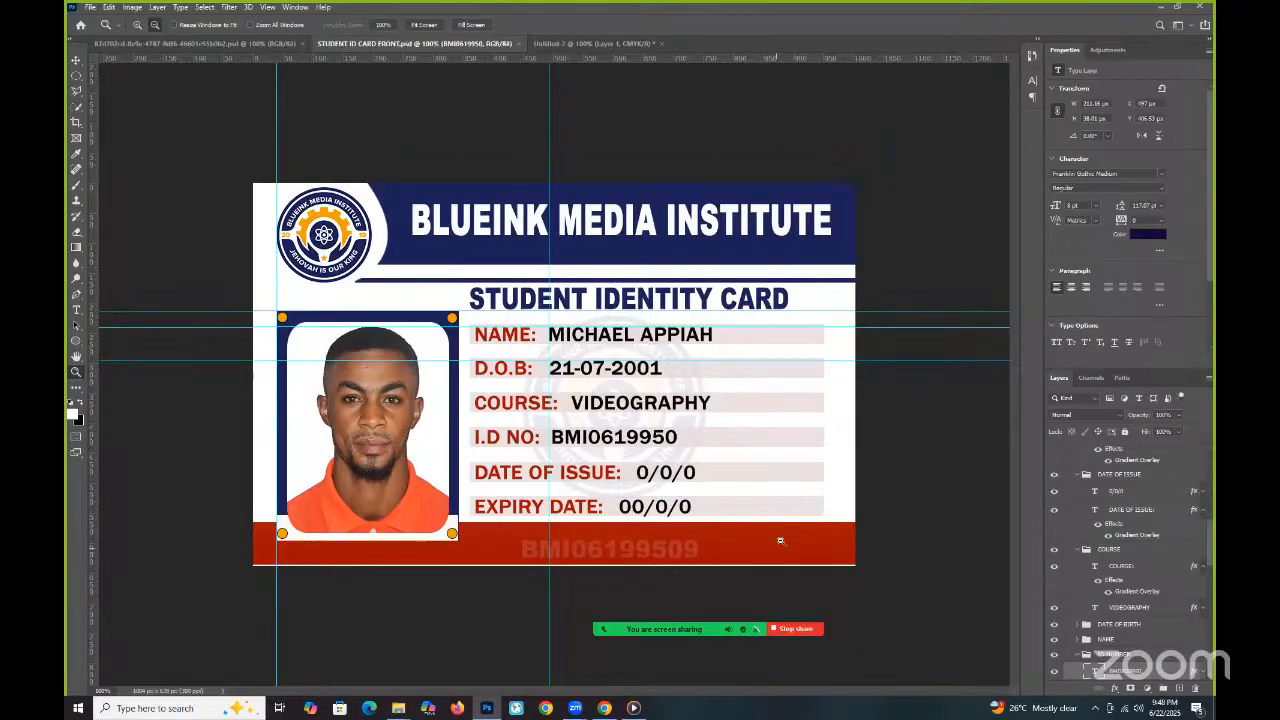
{"action": "left_click", "coordinate": [598, 44]}
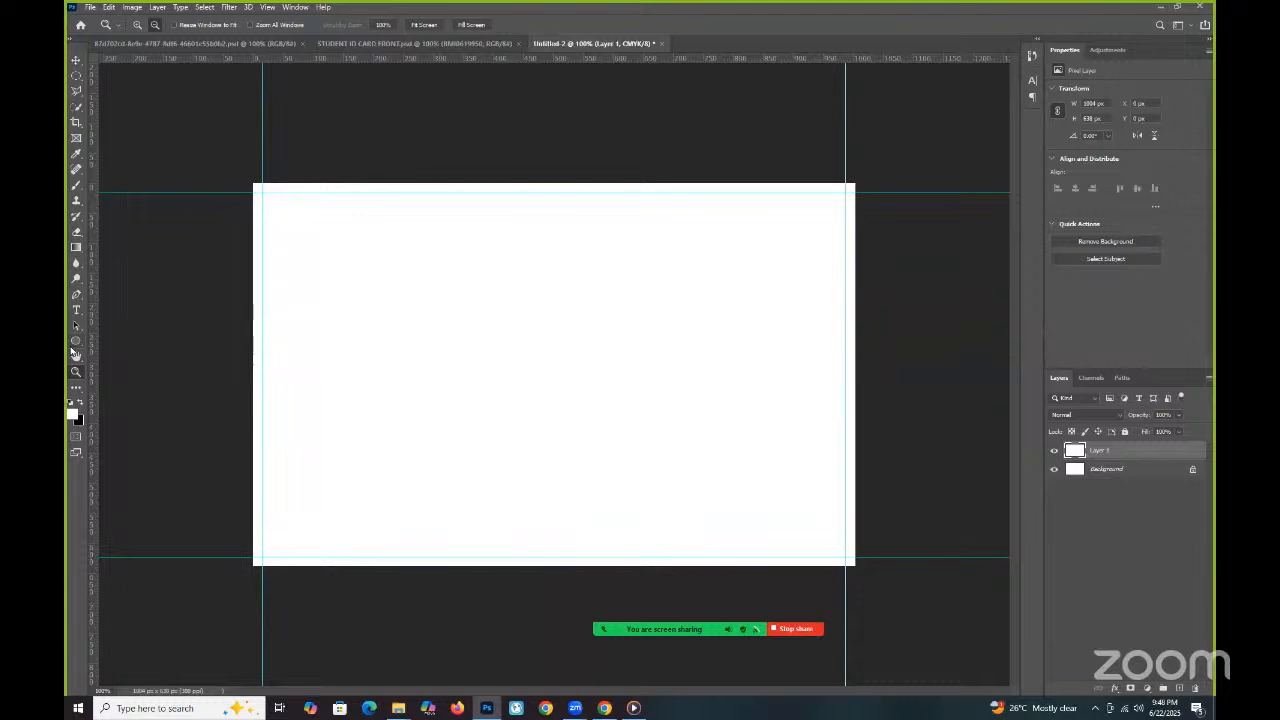
{"action": "left_click", "coordinate": [75, 341]}
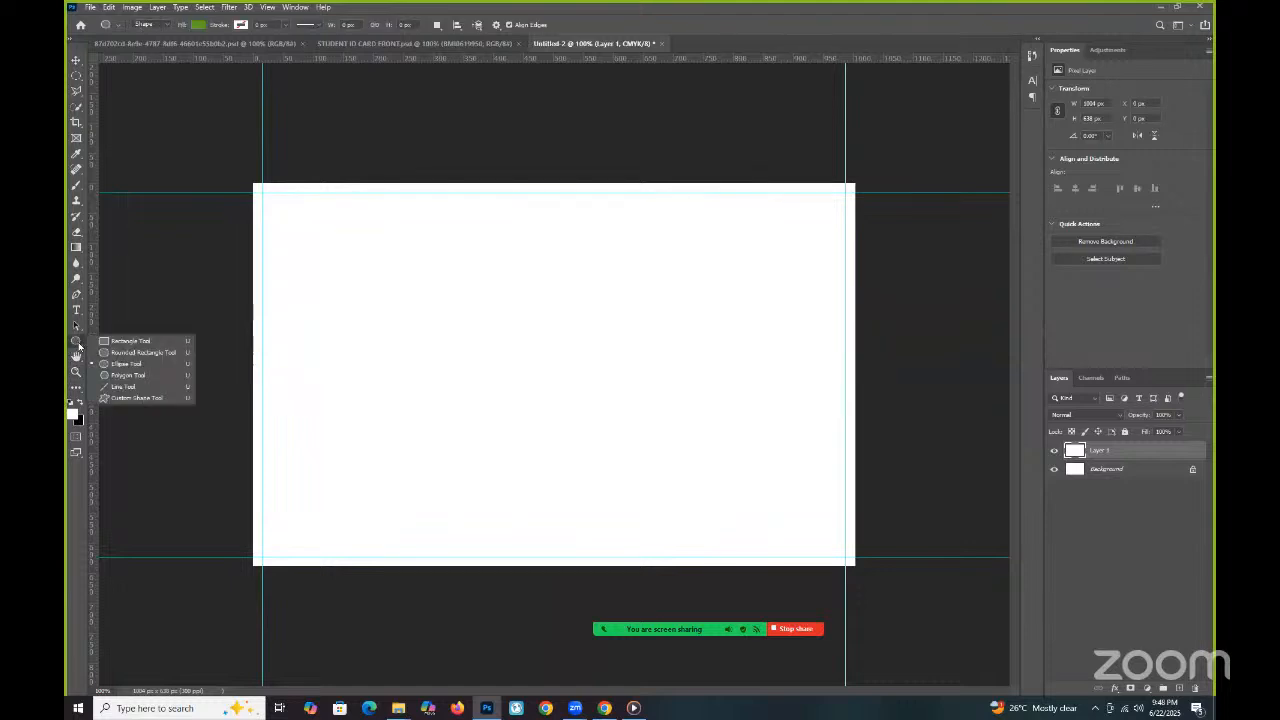
{"action": "left_click", "coordinate": [137, 344]}
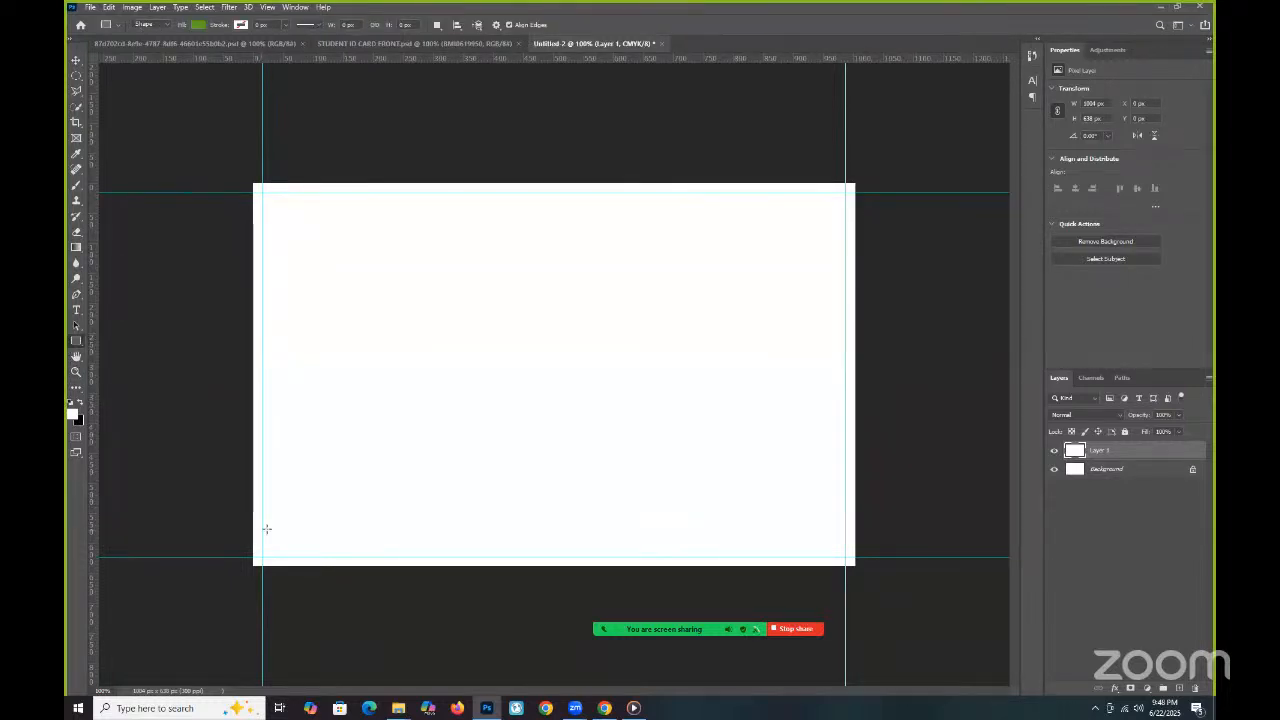
{"action": "left_click_drag", "start_coordinate": [253, 531], "coordinate": [899, 570]}
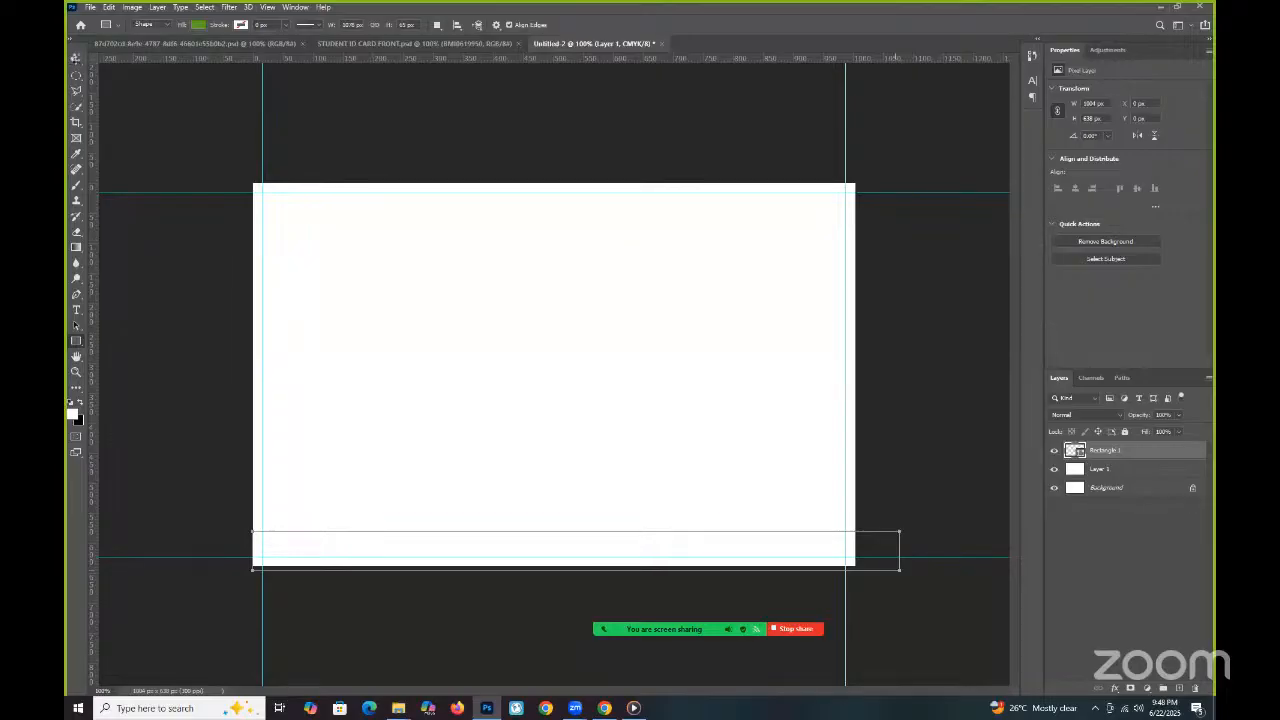
{"action": "left_click", "coordinate": [78, 60]}
{"action": "left_click_drag", "start_coordinate": [571, 534], "coordinate": [571, 542]}
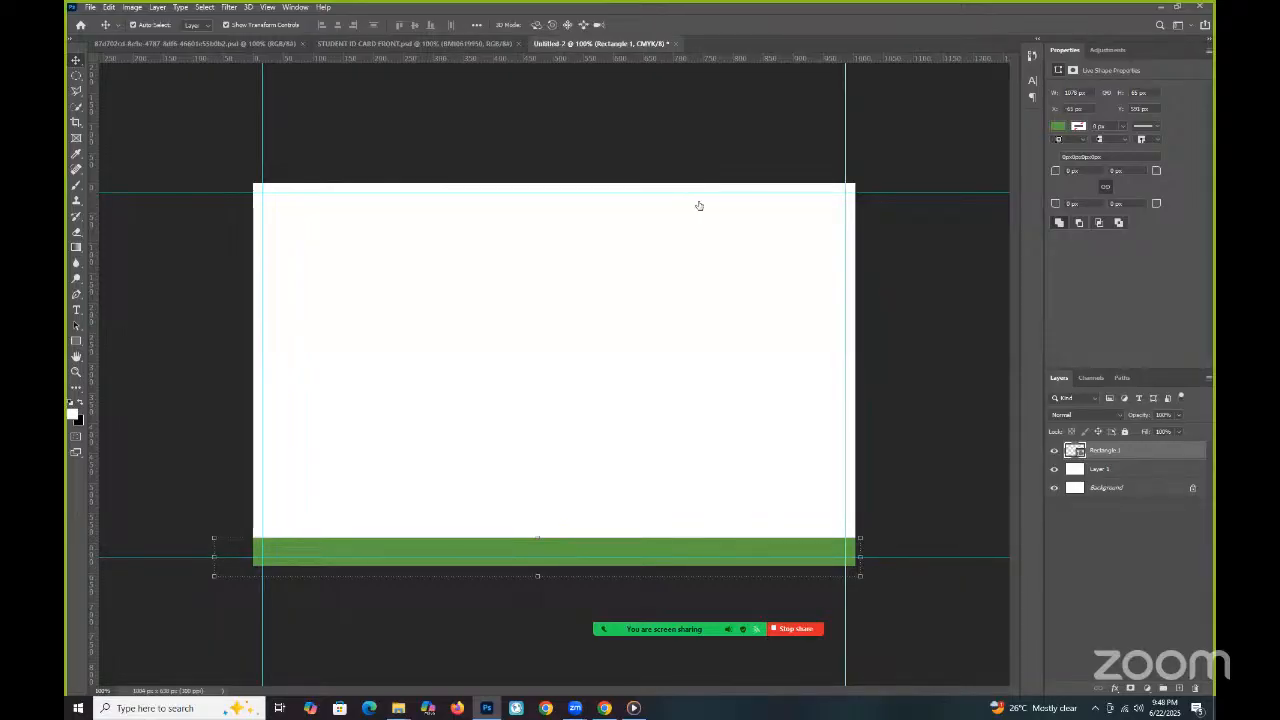
Change the fill of the bar along the canvas's lower edge to red #e01010.
{"action": "double_click", "coordinate": [1074, 450]}
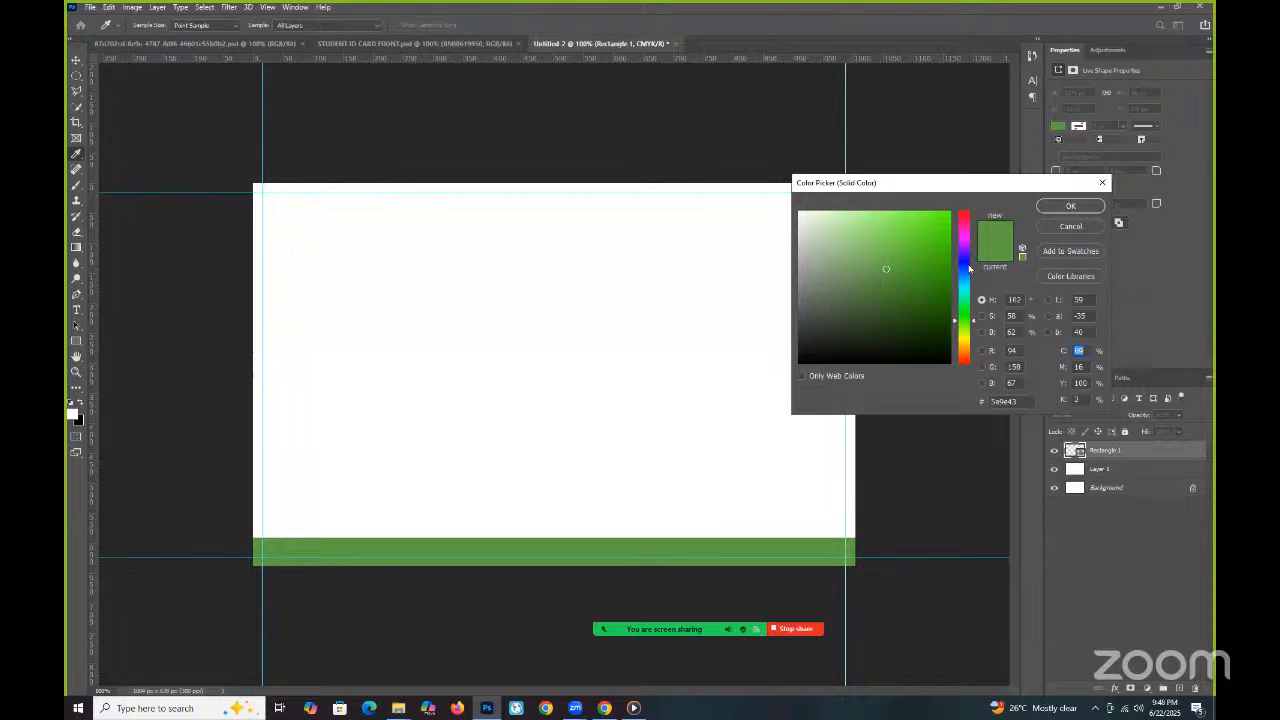
{"action": "left_click", "coordinate": [965, 226]}
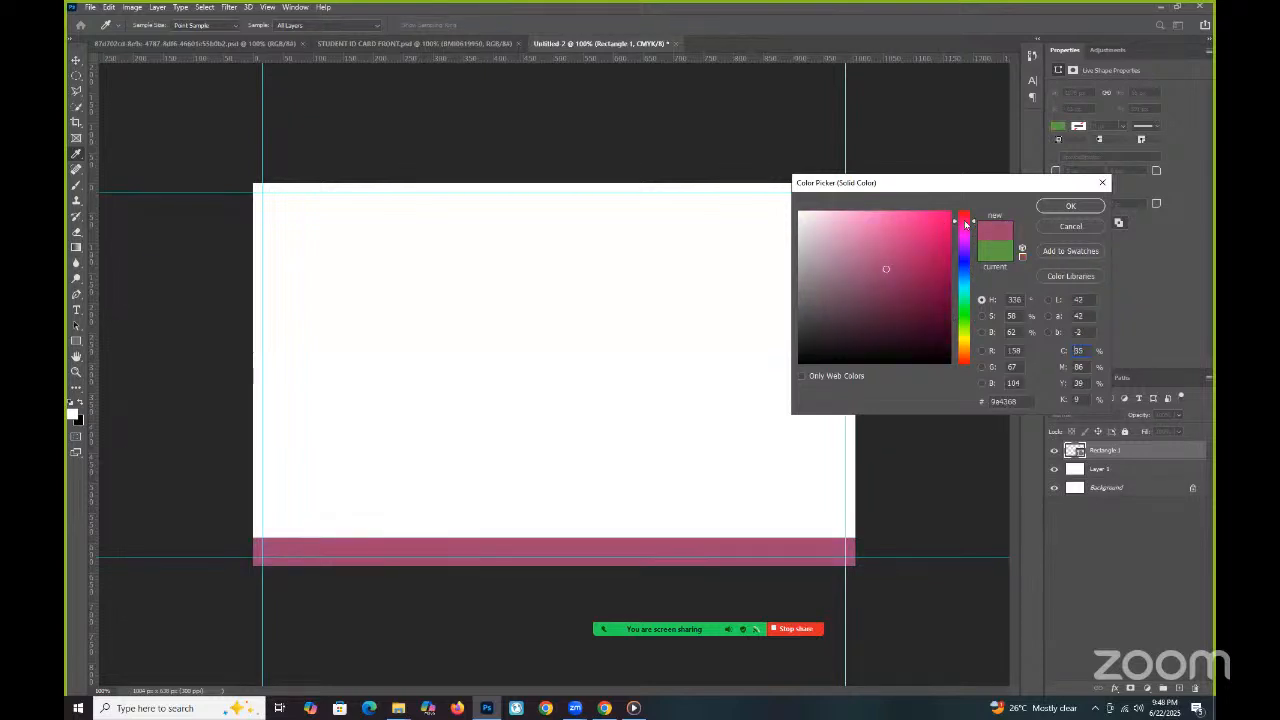
{"action": "left_click", "coordinate": [935, 241]}
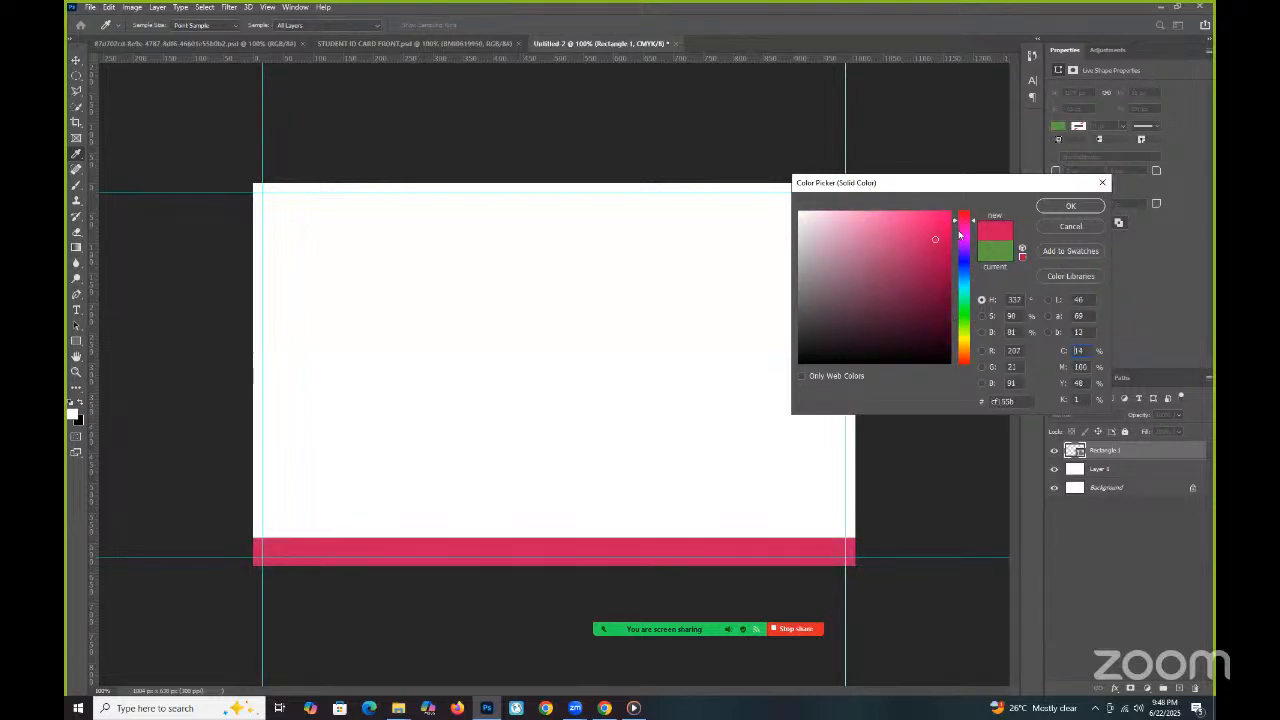
{"action": "left_click", "coordinate": [963, 213]}
{"action": "left_click_drag", "start_coordinate": [933, 237], "coordinate": [938, 231]}
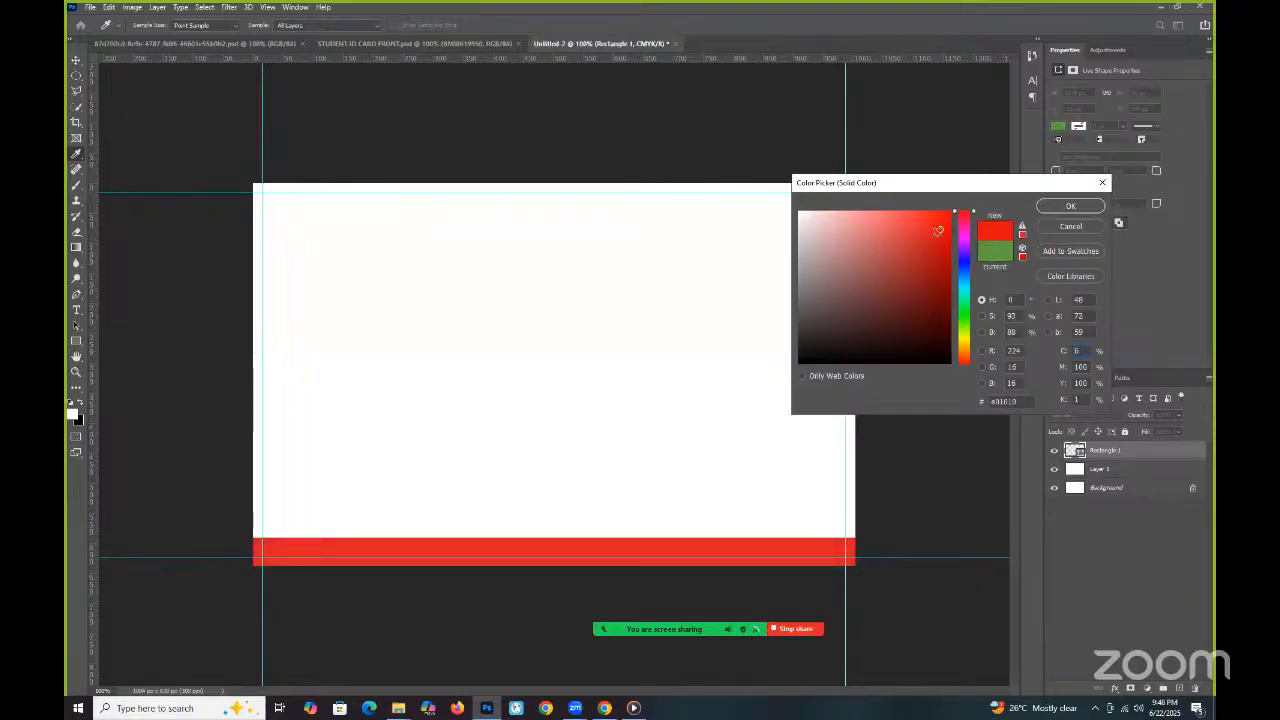
{"action": "left_click", "coordinate": [1071, 207]}
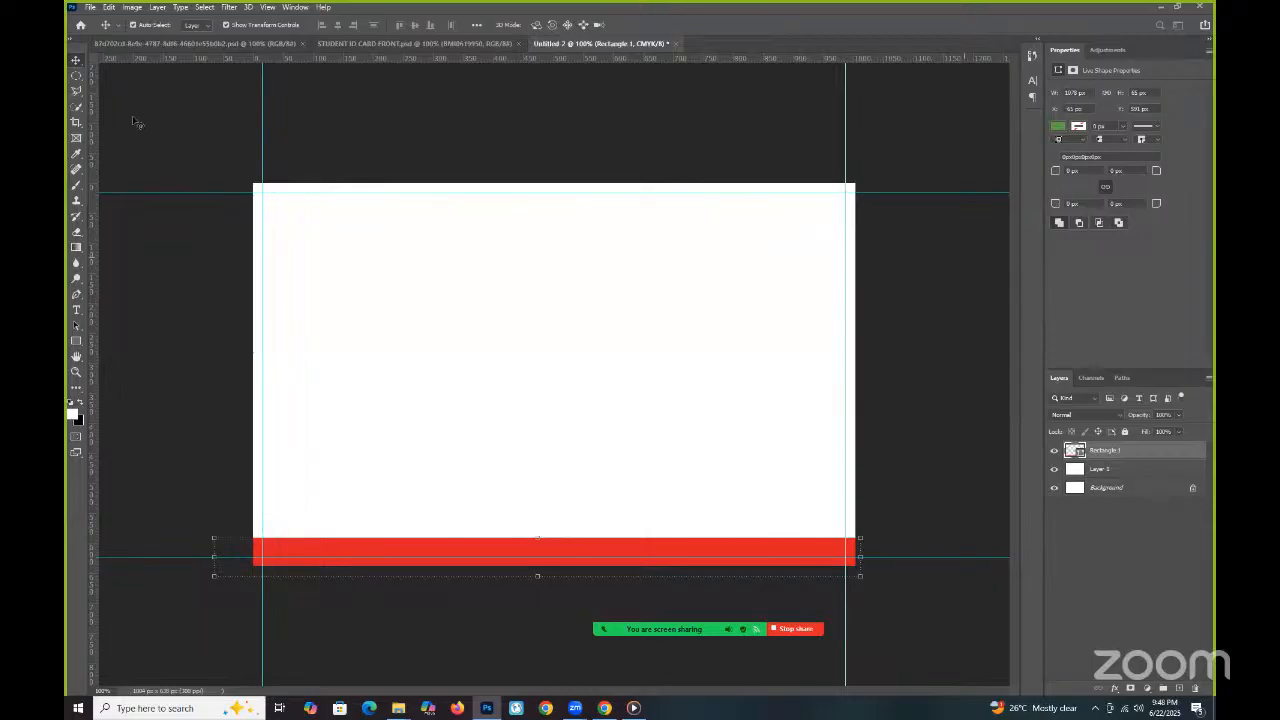
Check the reference student ID card, and draw a rectangle about 1093 by 125 px across the canvas's upper edge.
{"action": "left_click", "coordinate": [400, 43]}
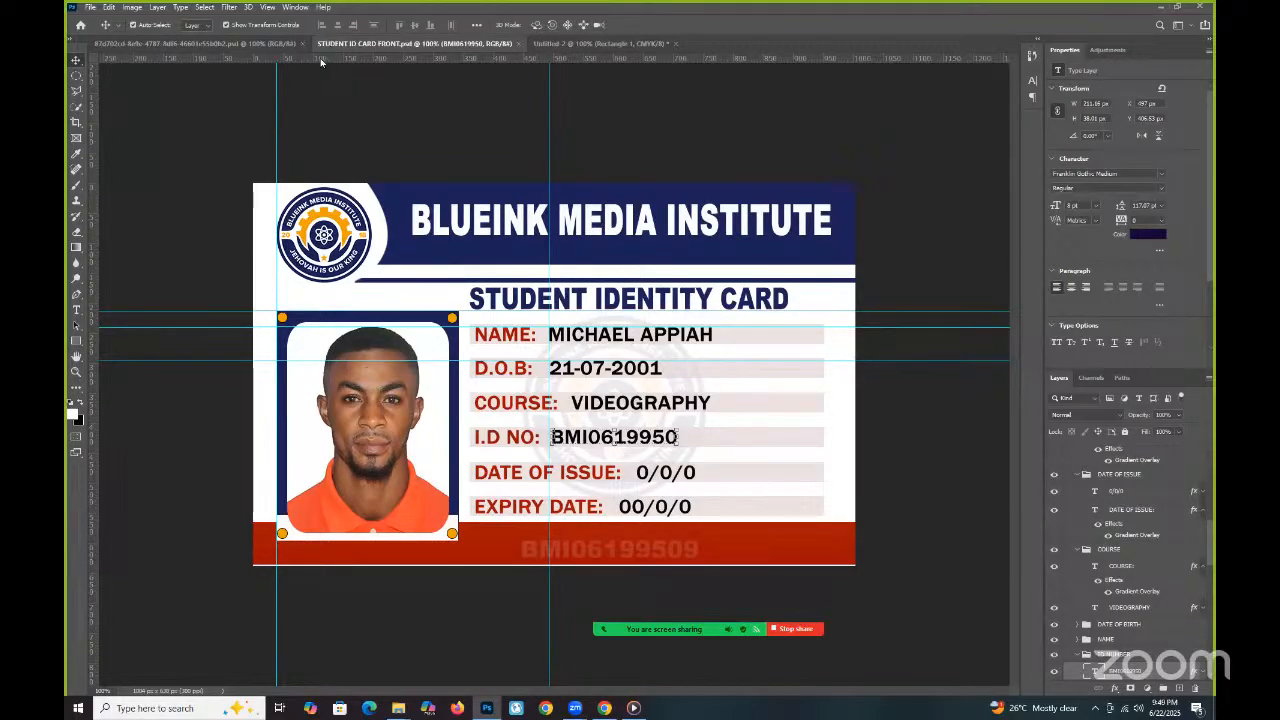
{"action": "left_click", "coordinate": [576, 45]}
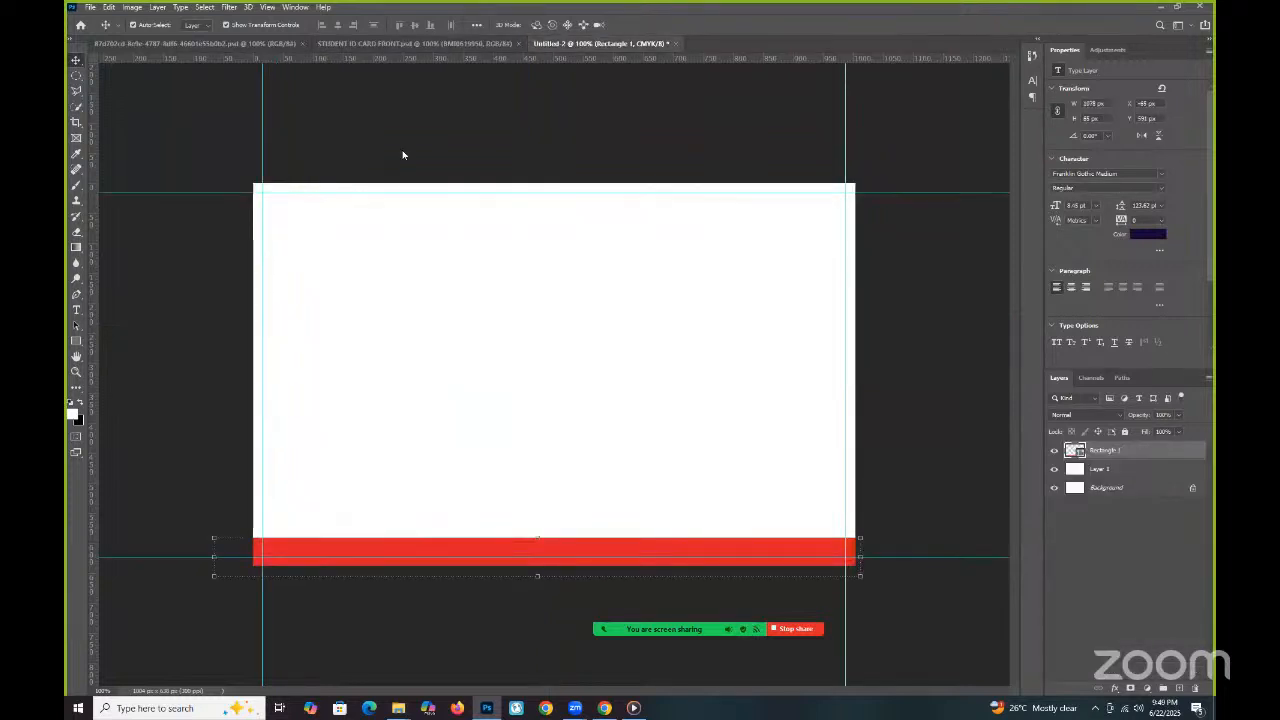
{"action": "left_click", "coordinate": [75, 341]}
{"action": "left_click_drag", "start_coordinate": [236, 175], "coordinate": [891, 249]}
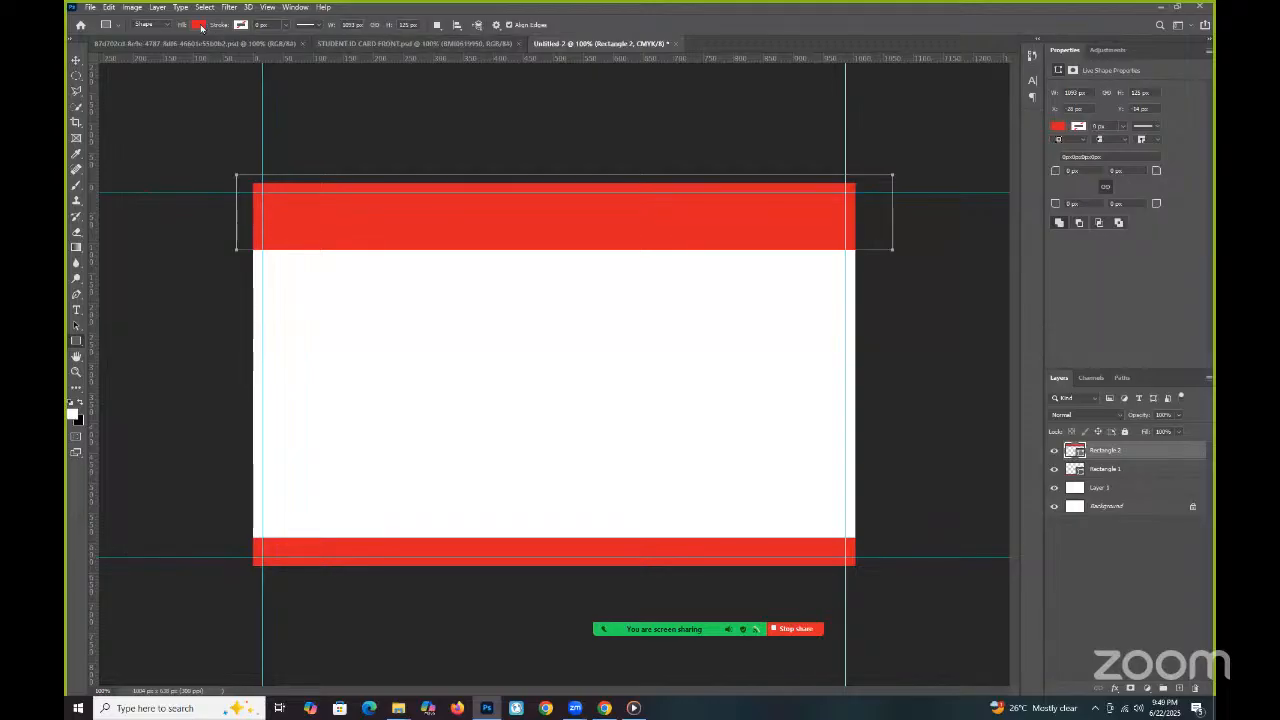
{"action": "left_click", "coordinate": [240, 25]}
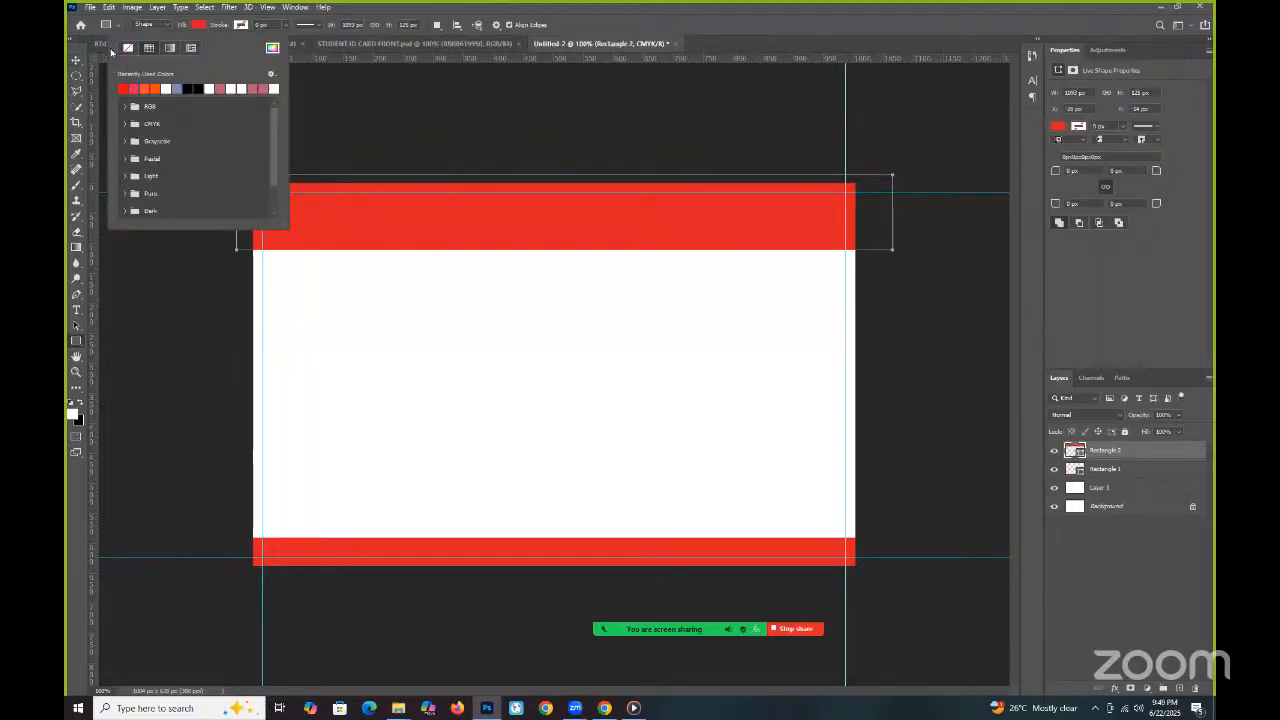
{"action": "left_click", "coordinate": [76, 61]}
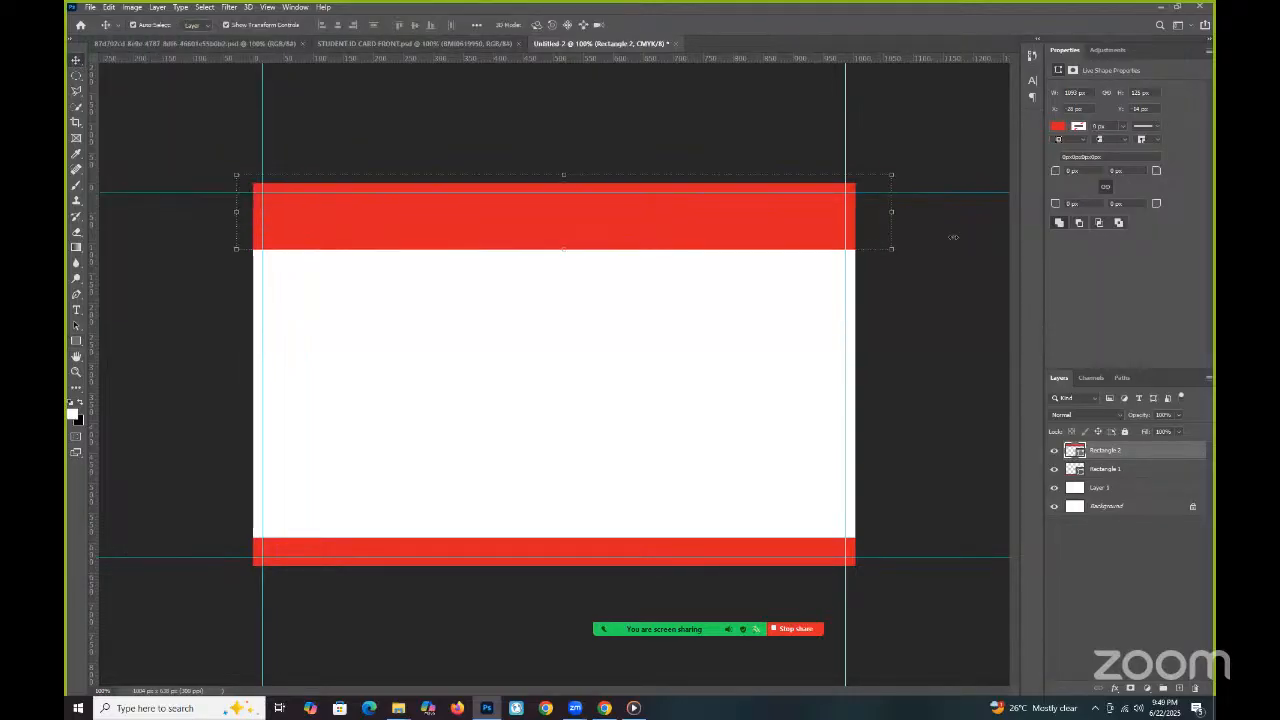
Change the upper rectangle's fill to dark navy blue #0f1654.
{"action": "double_click", "coordinate": [1074, 450]}
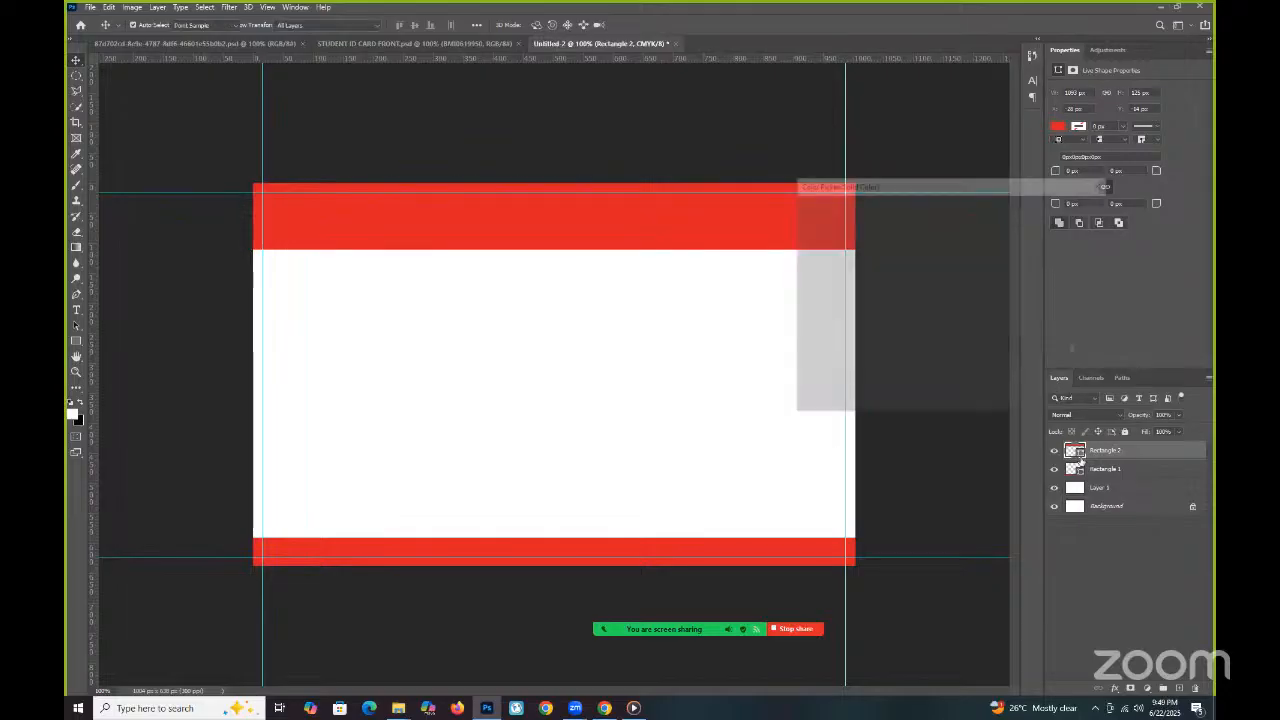
{"action": "left_click", "coordinate": [963, 268]}
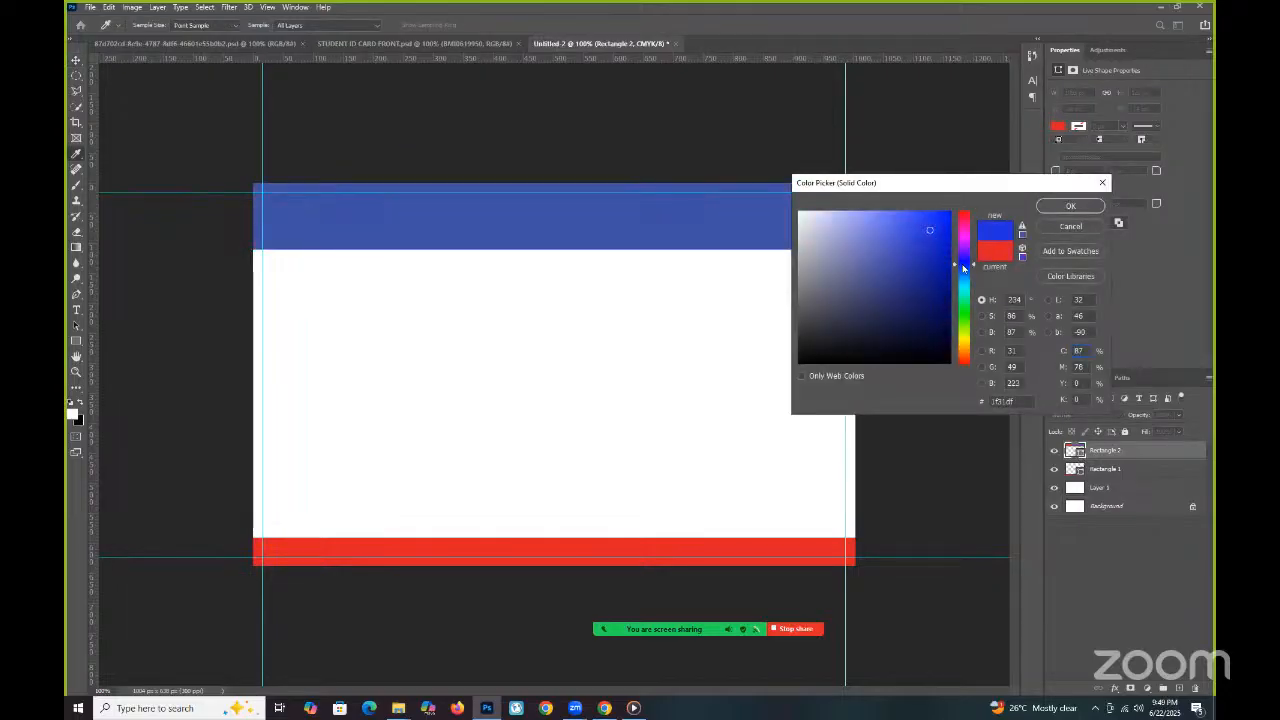
{"action": "left_click", "coordinate": [919, 307]}
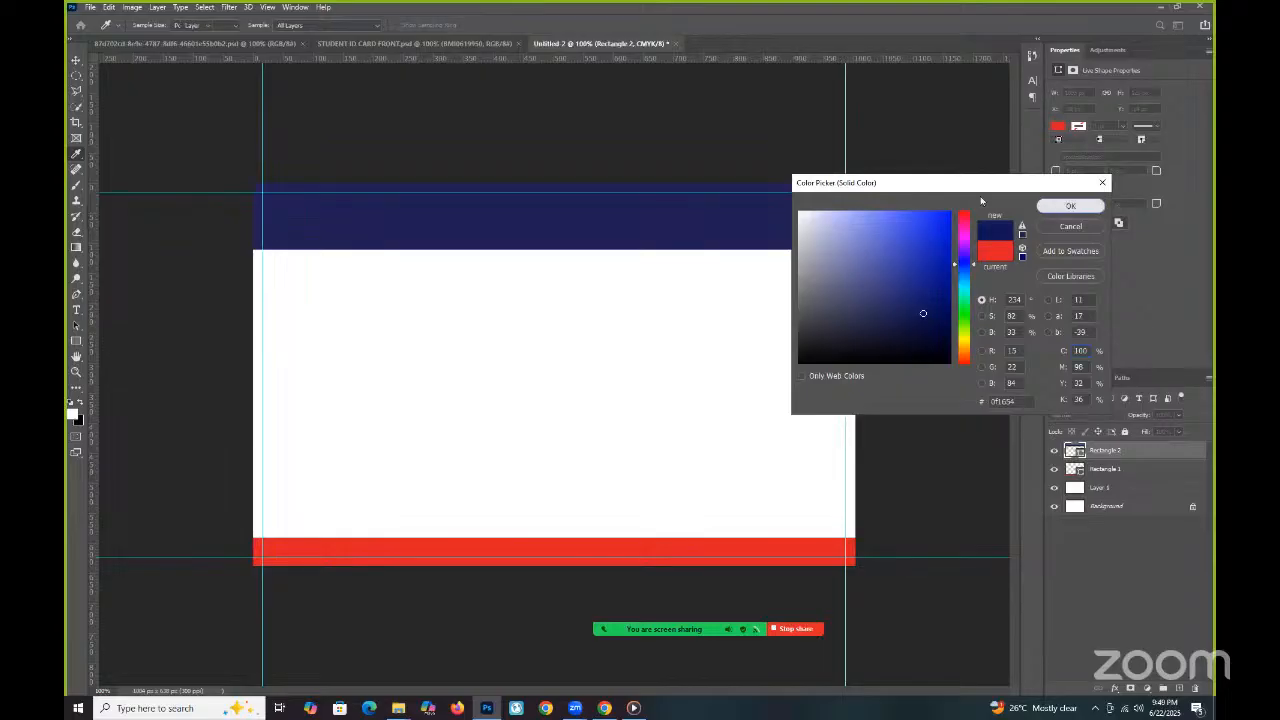
{"action": "left_click", "coordinate": [1070, 206]}
Compare the header with the reference ID card, and stretch the navy rectangle's lower edge down to a height of about 175 px.
{"action": "left_click", "coordinate": [355, 44]}
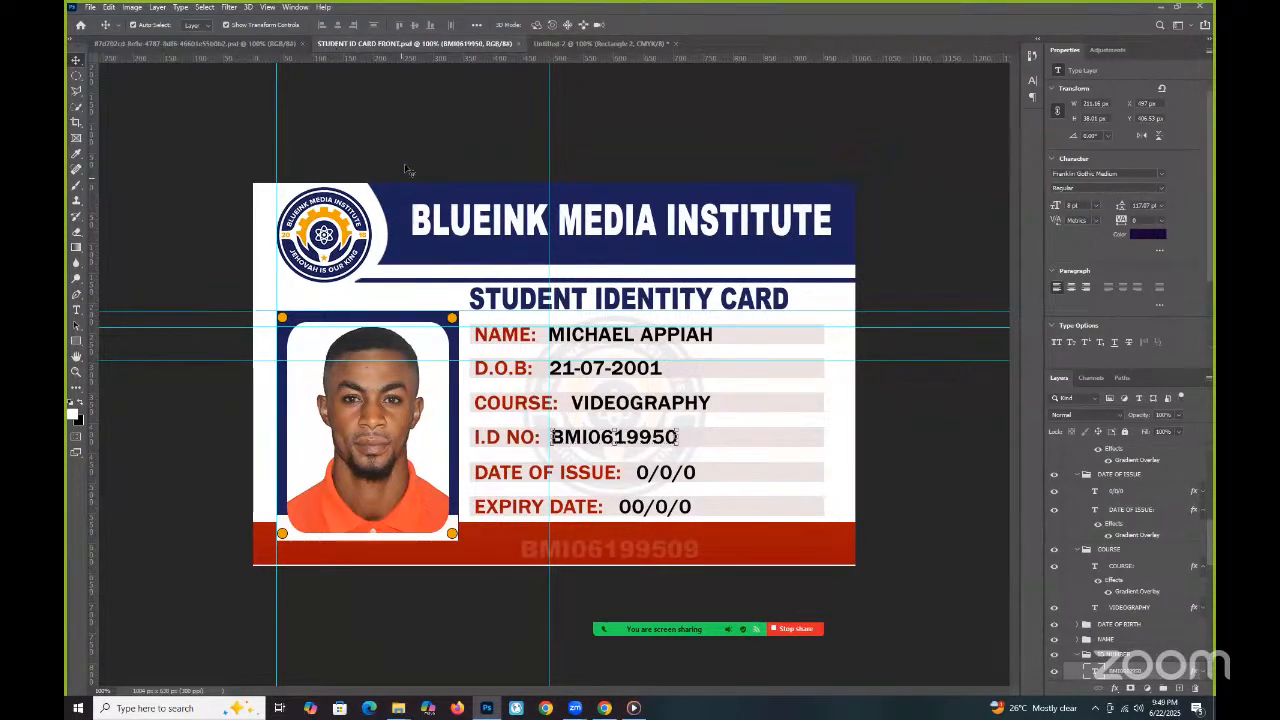
{"action": "left_click", "coordinate": [587, 44]}
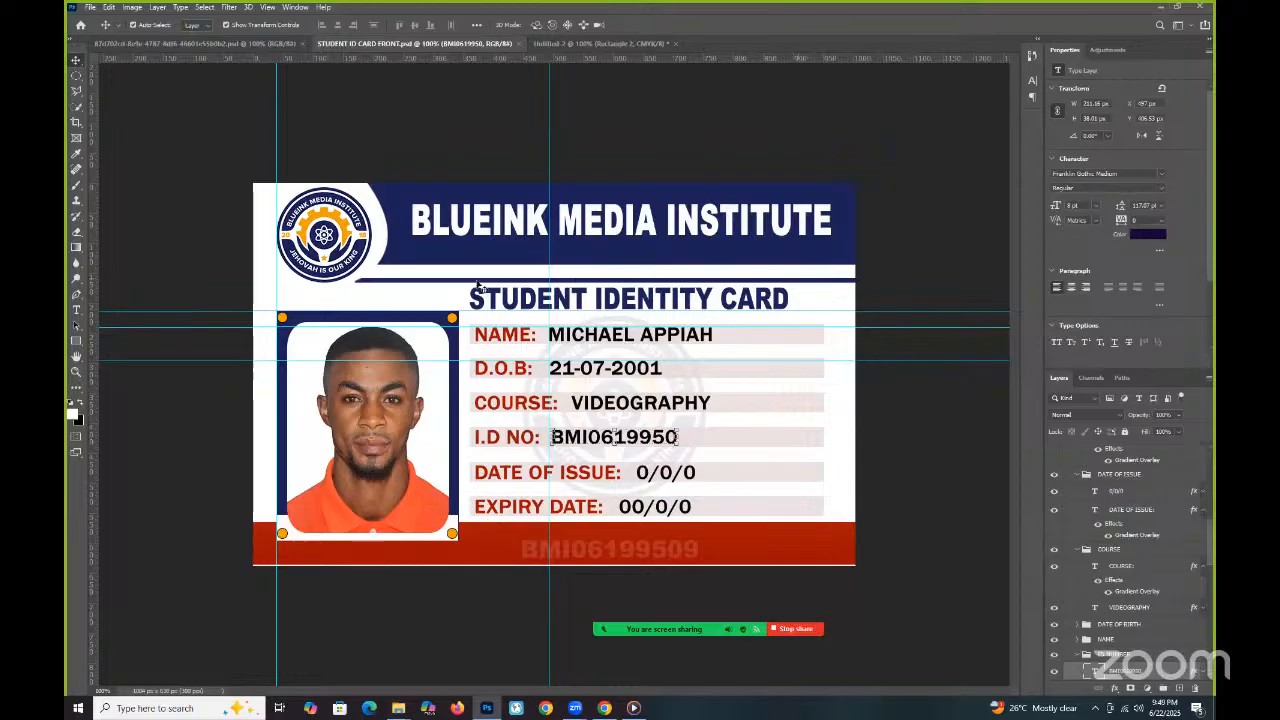
{"action": "left_click", "coordinate": [569, 44]}
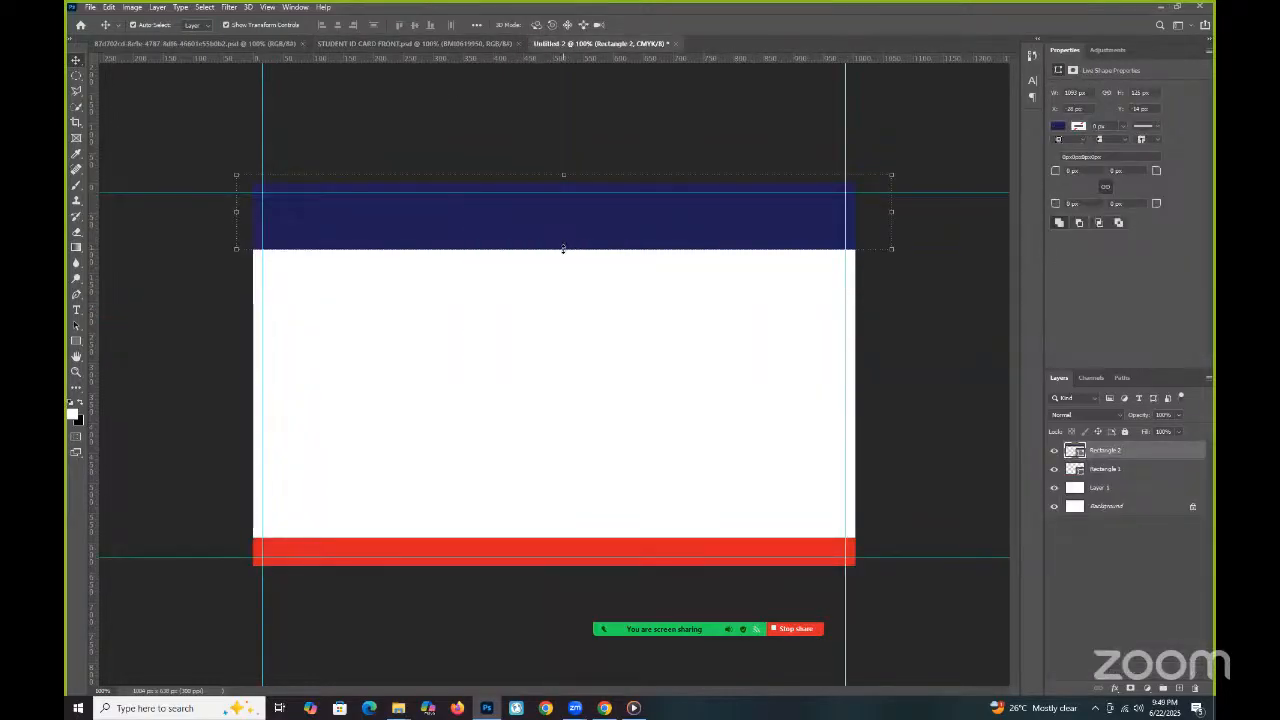
{"action": "left_click_drag", "start_coordinate": [563, 252], "coordinate": [563, 262]}
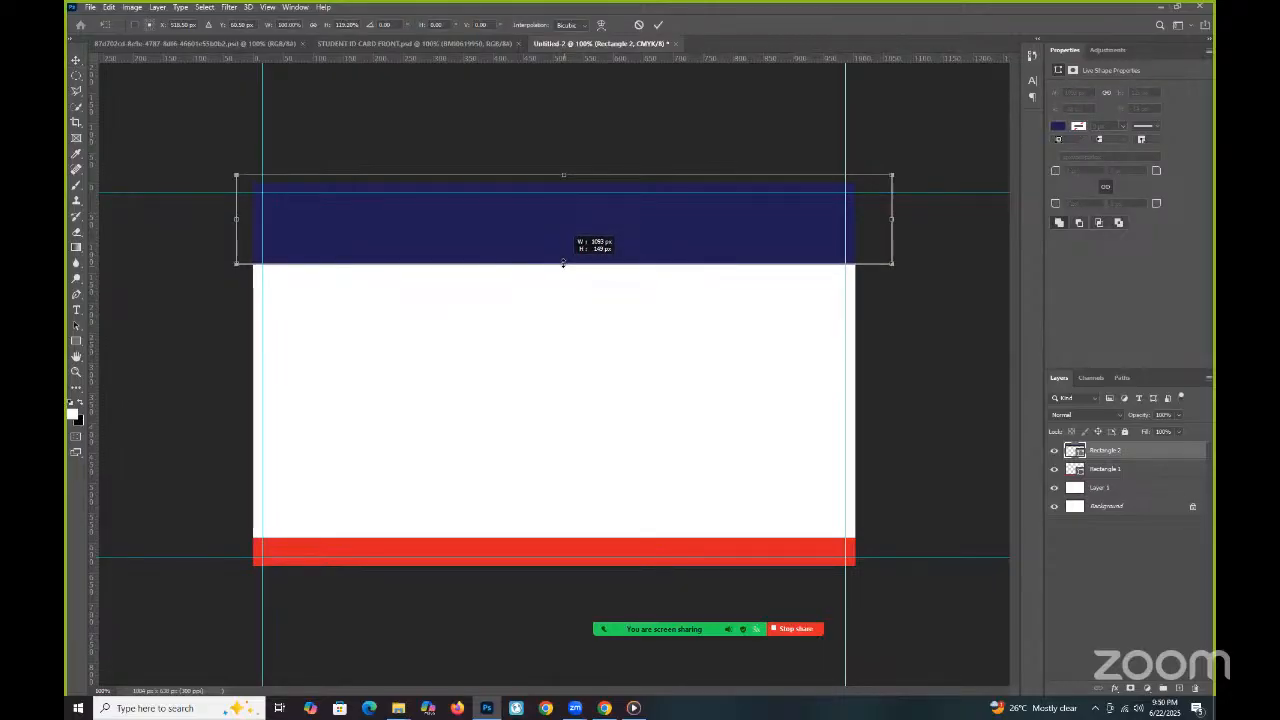
{"action": "left_click", "coordinate": [658, 24]}
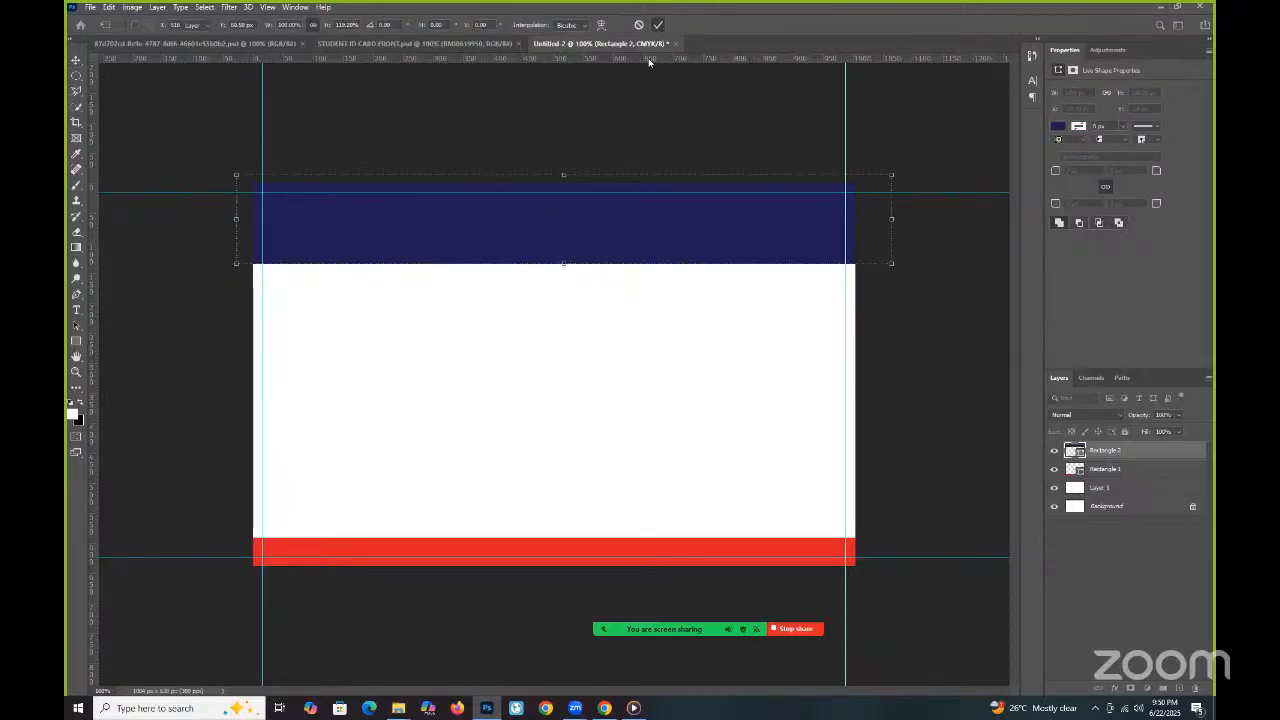
{"action": "left_click", "coordinate": [432, 44]}
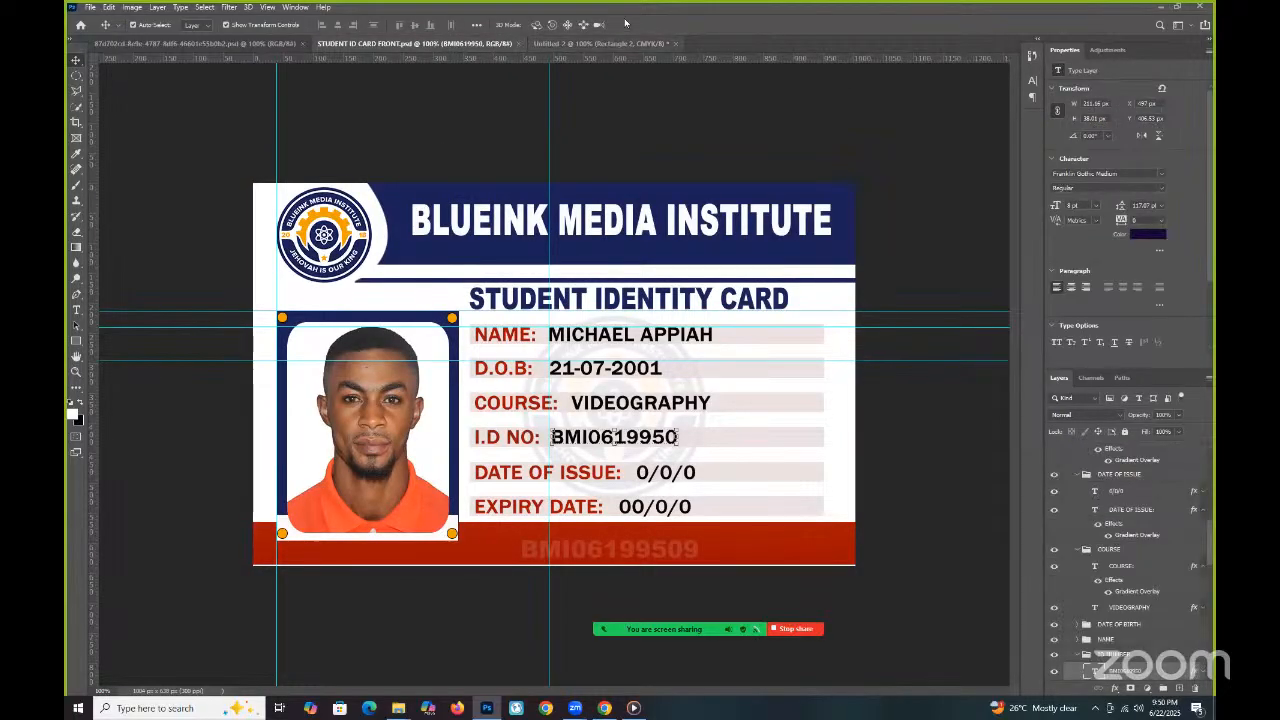
{"action": "left_click", "coordinate": [607, 46]}
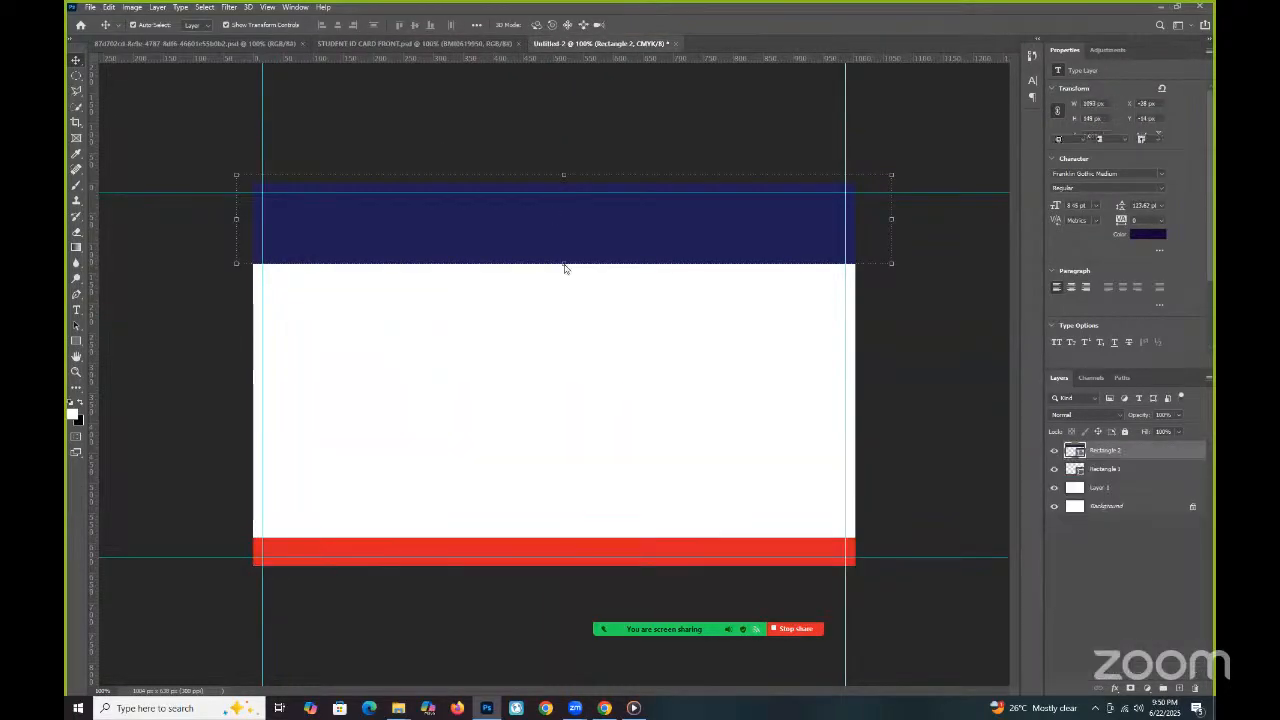
{"action": "left_click_drag", "start_coordinate": [561, 263], "coordinate": [563, 279]}
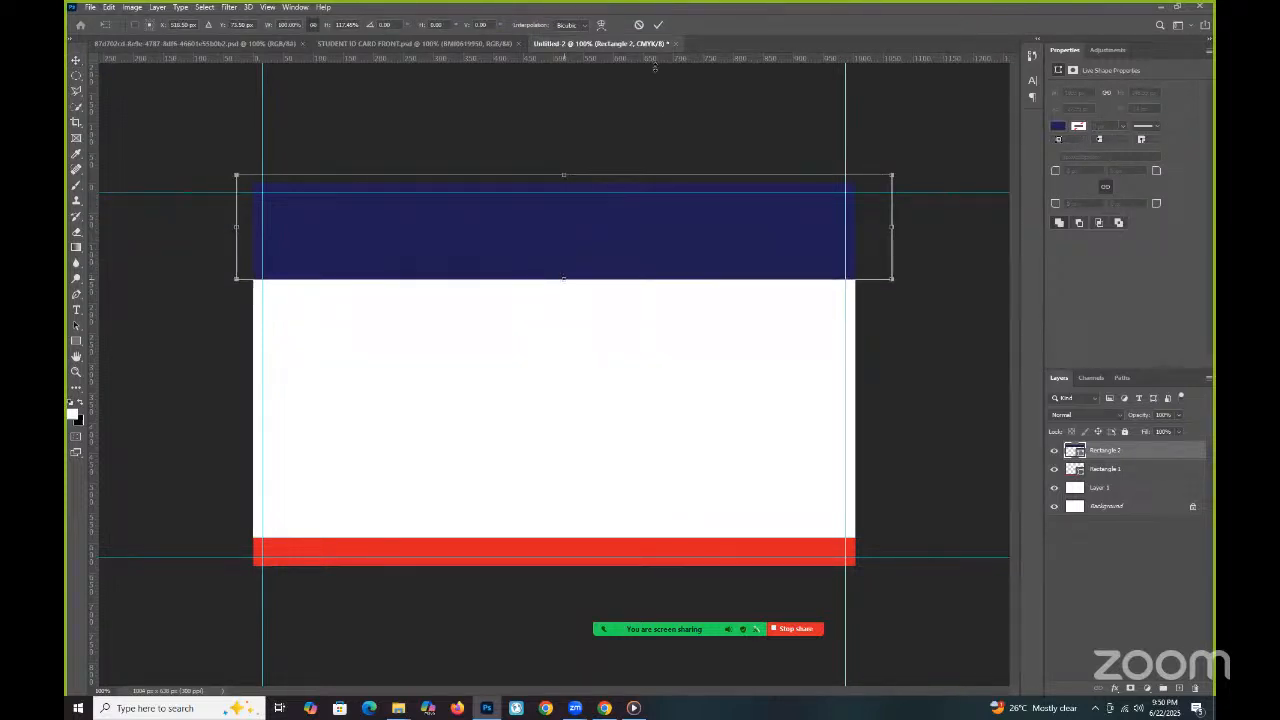
{"action": "left_click", "coordinate": [658, 24]}
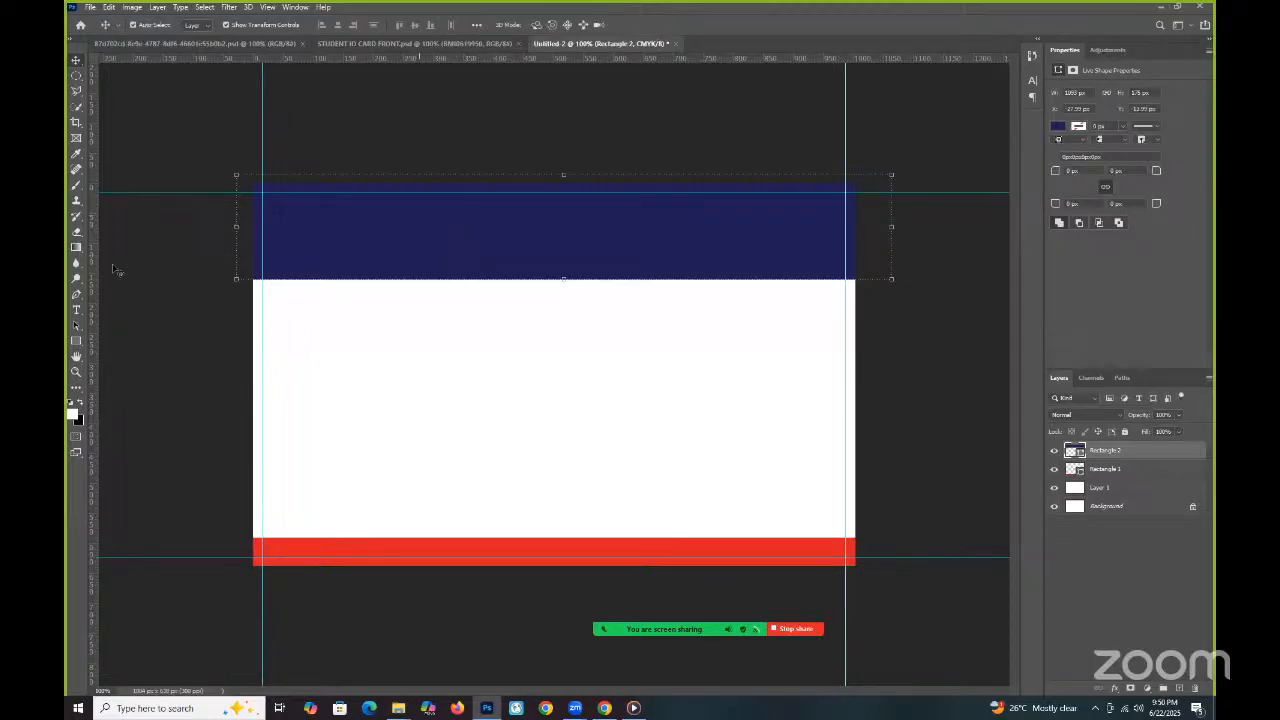
Rasterize the navy header rectangle's layer, and activate the Rectangular Marquee tool.
{"action": "right_click", "coordinate": [1119, 452]}
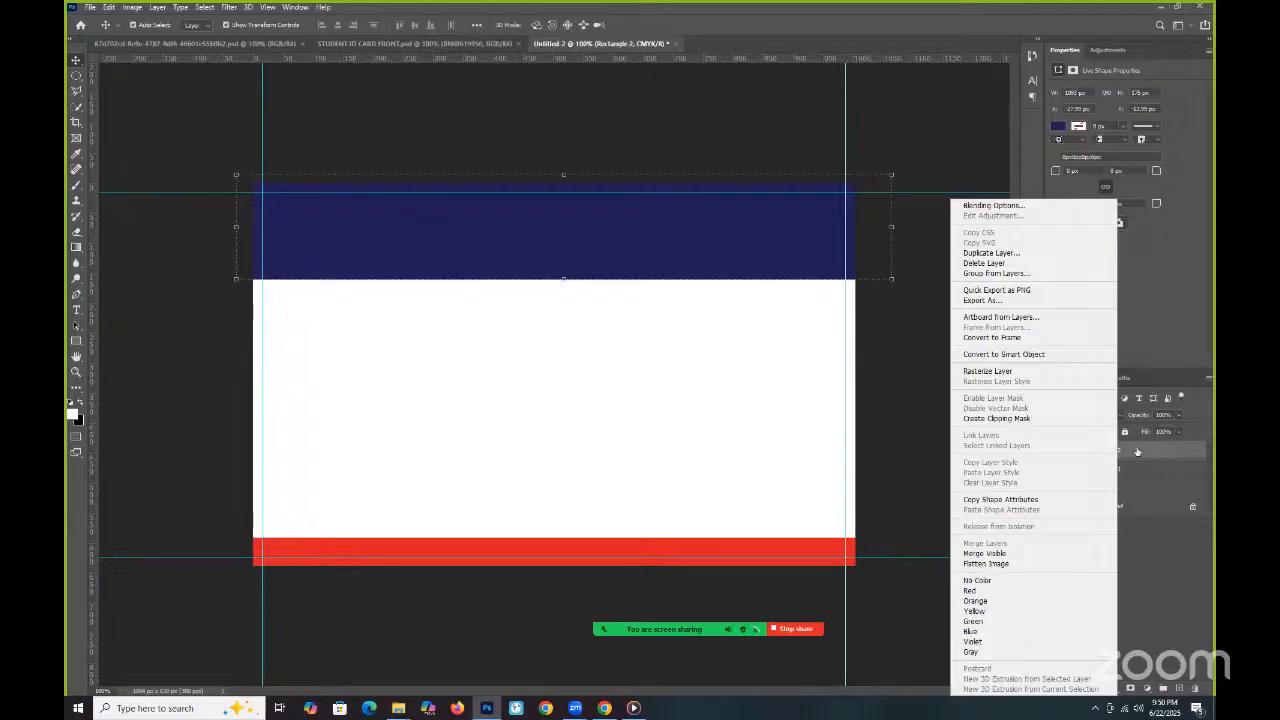
{"action": "left_click", "coordinate": [1150, 451]}
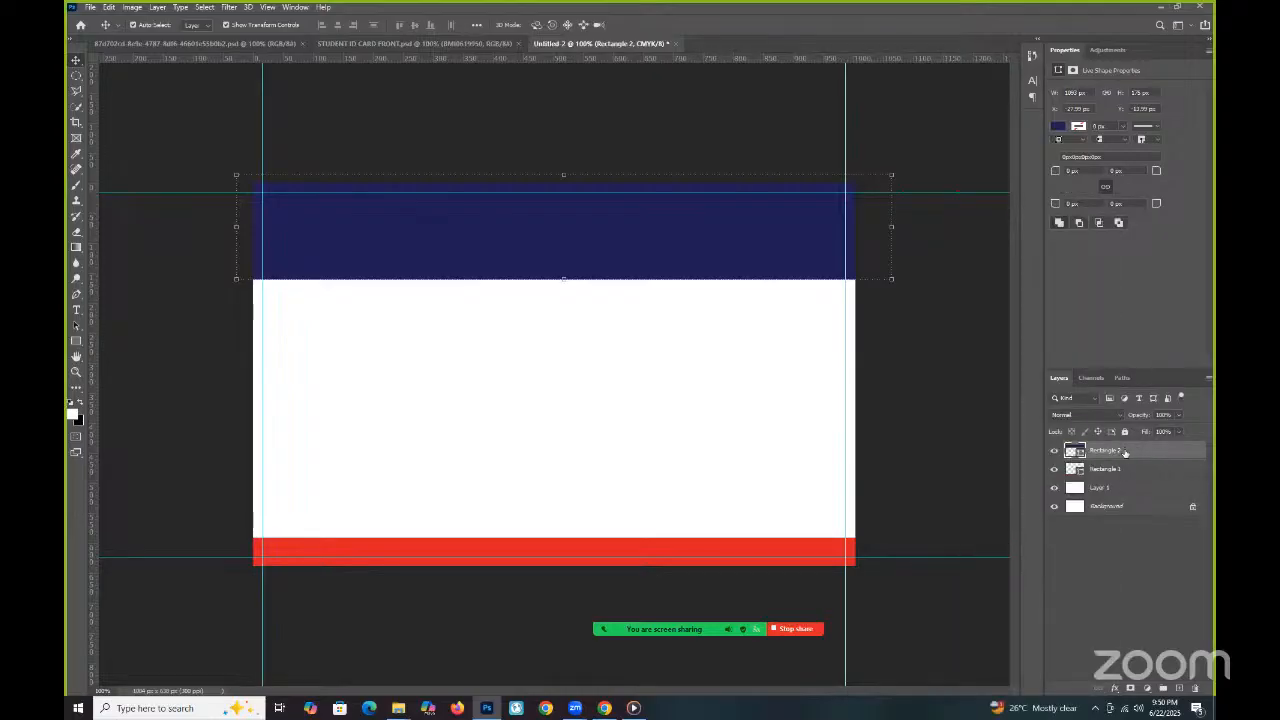
{"action": "right_click", "coordinate": [1112, 454]}
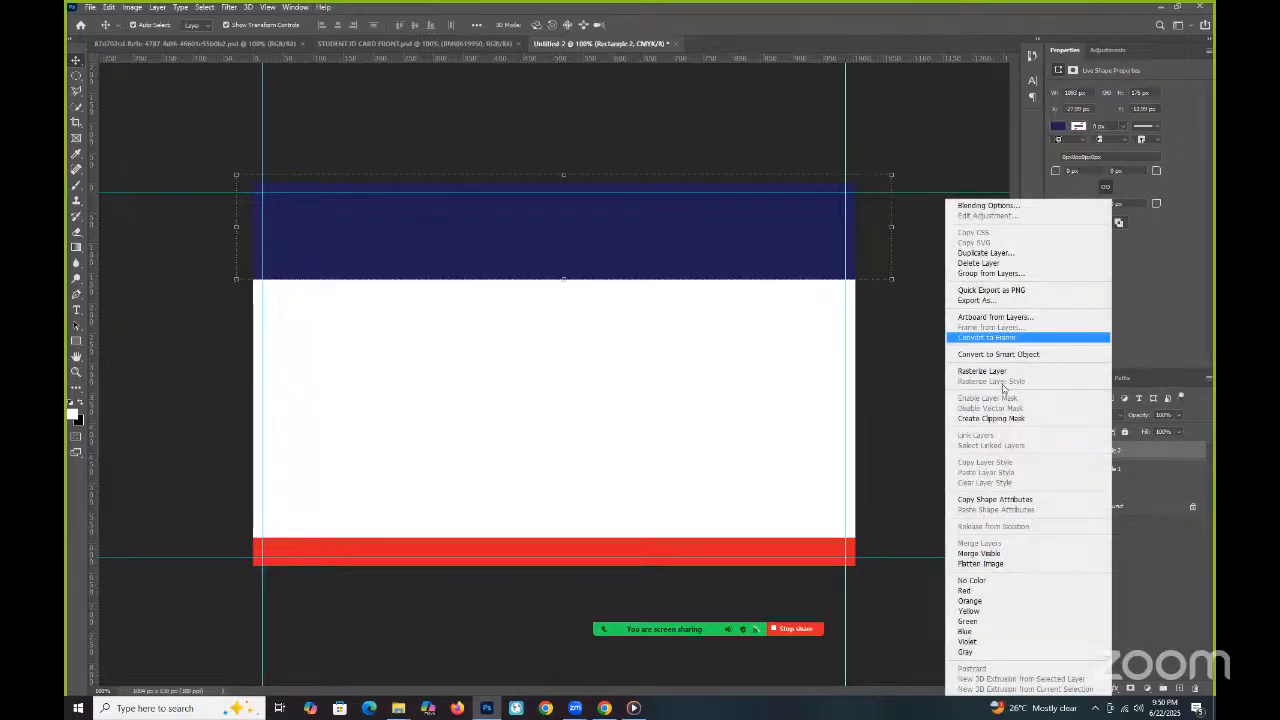
{"action": "left_click", "coordinate": [1003, 372]}
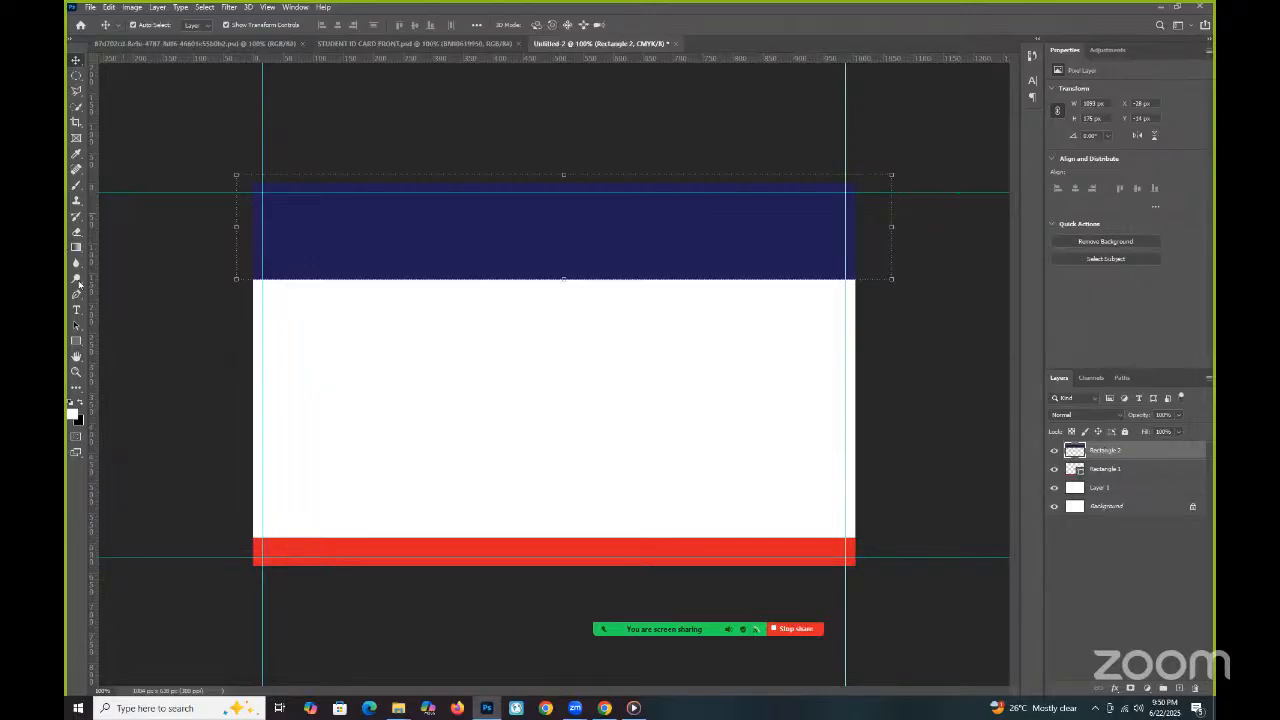
{"action": "left_click", "coordinate": [76, 76]}
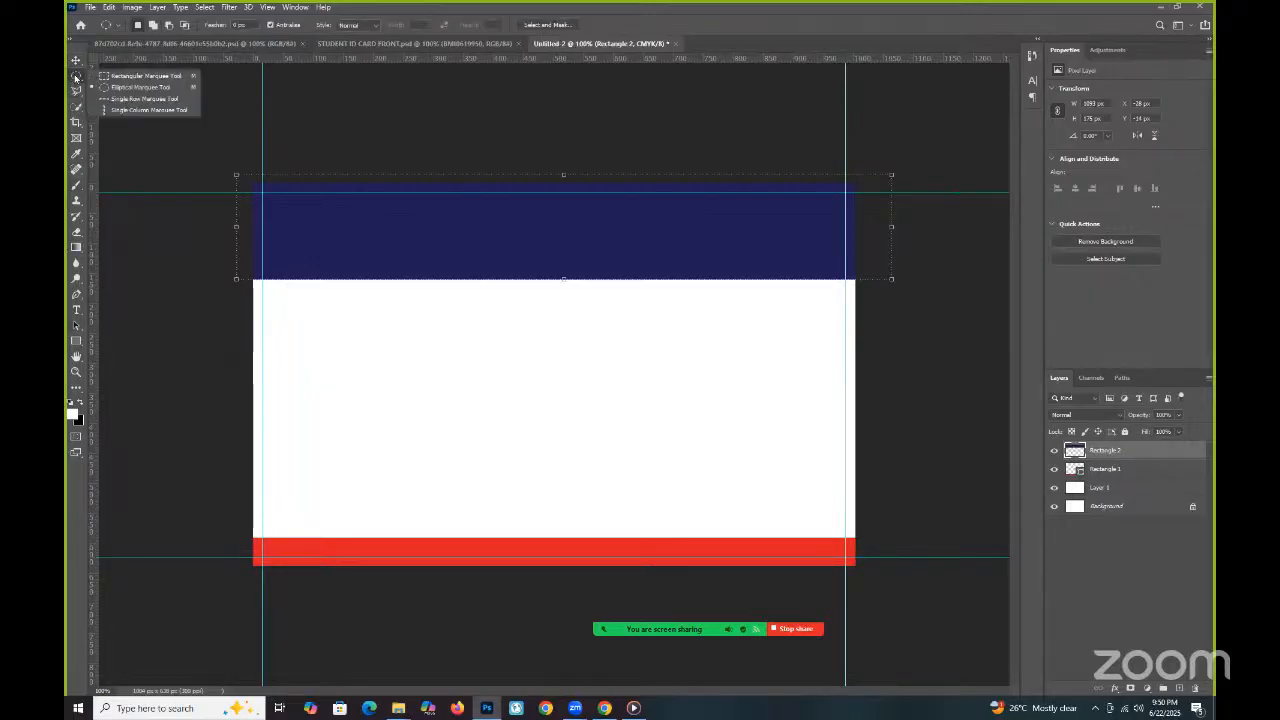
{"action": "left_click", "coordinate": [133, 77]}
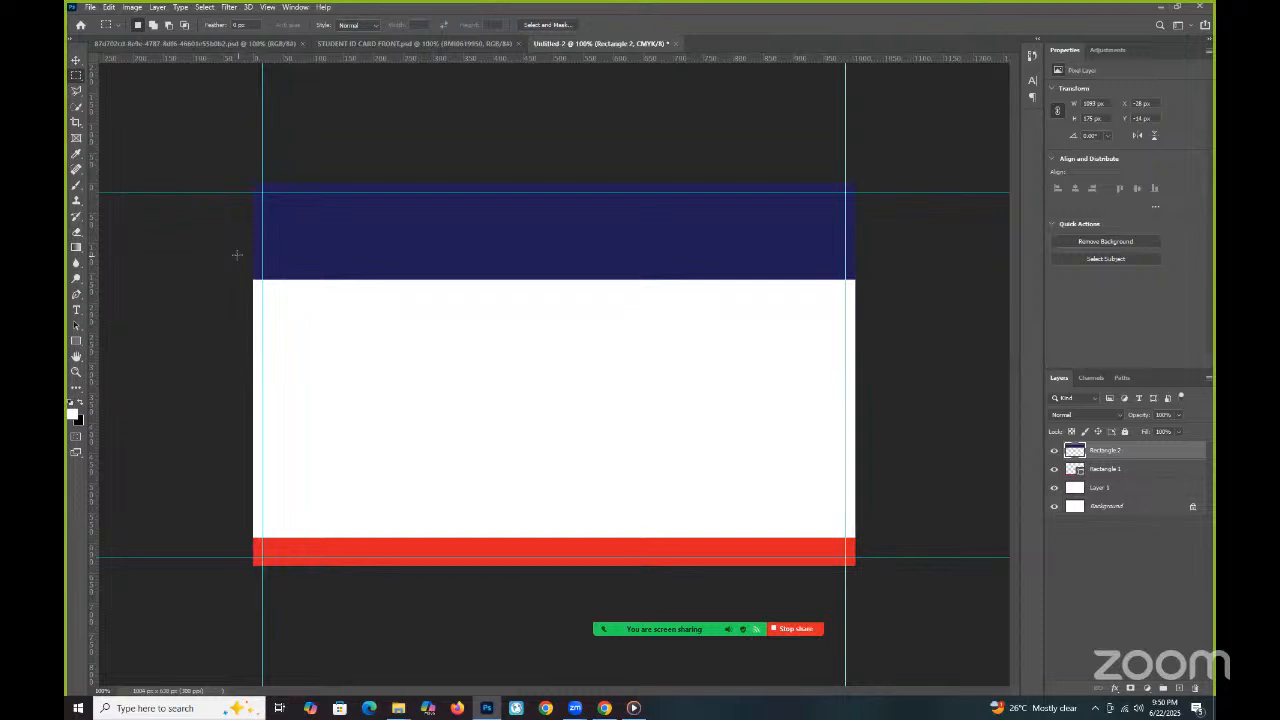
{"action": "left_click_drag", "start_coordinate": [254, 252], "coordinate": [924, 249]}
{"action": "key", "text": "Down"}
{"action": "key", "text": "Down"}
{"action": "key", "text": "Down"}
{"action": "key", "text": "Down"}
{"action": "key", "text": "Down"}
{"action": "key", "text": "Down"}
{"action": "key", "text": "Down"}
{"action": "key", "text": "Down"}
{"action": "key", "text": "Down"}
{"action": "key", "text": "Down"}
{"action": "key", "text": "Down"}
{"action": "key", "text": "Down"}
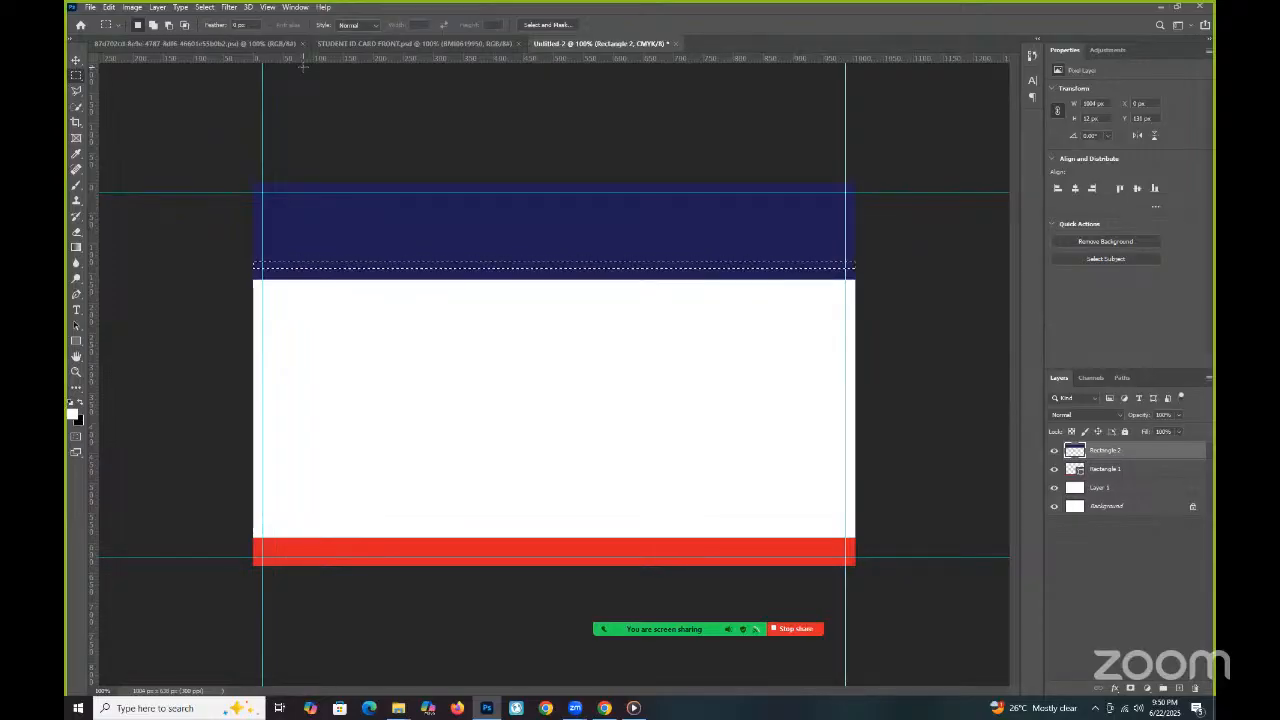
{"action": "left_click", "coordinate": [364, 48]}
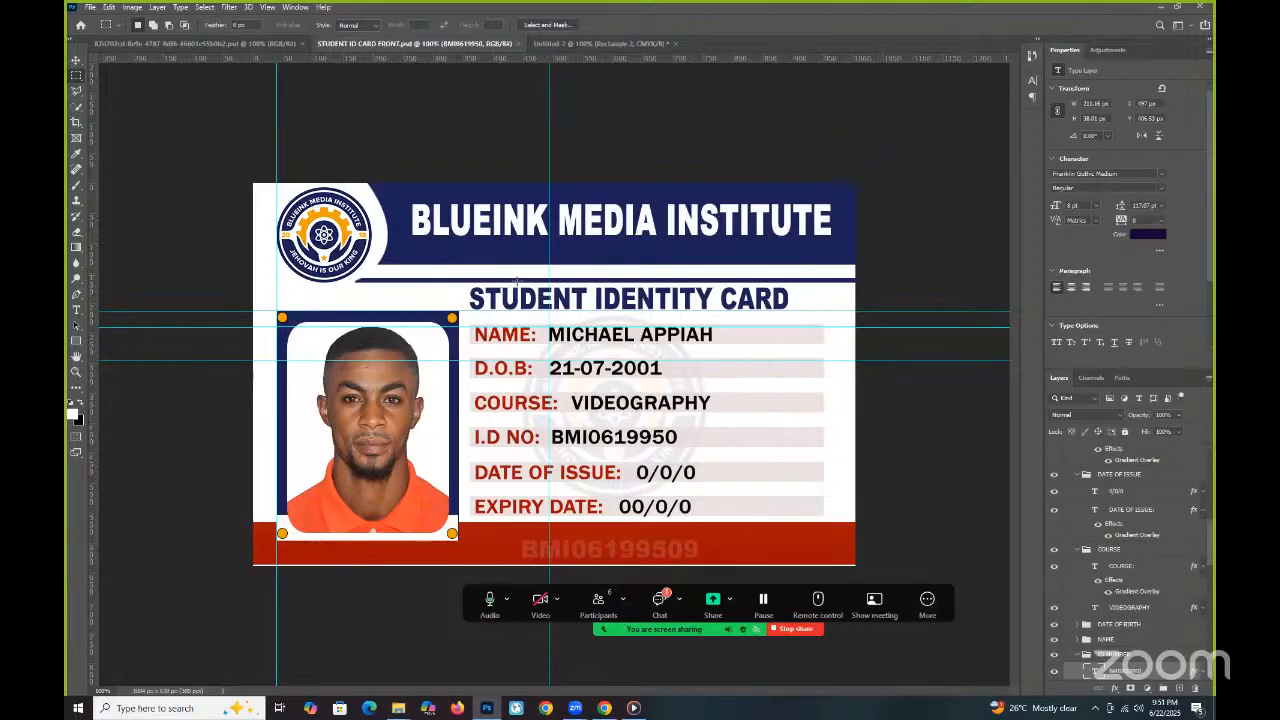
{"action": "left_click", "coordinate": [590, 43]}
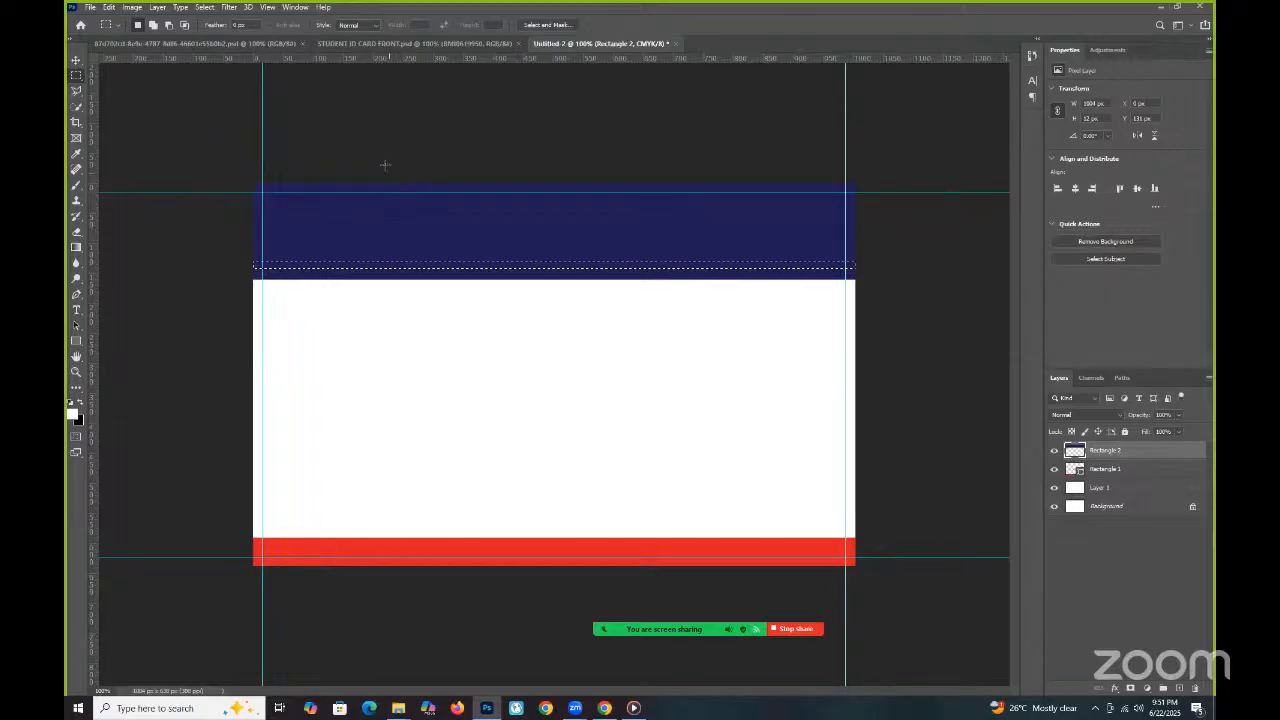
{"action": "key", "text": "ctrl+d"}
Delete a full-width strip about 46 px high just above the navy header's lower edge, and view the reference ID card.
{"action": "left_click_drag", "start_coordinate": [252, 244], "coordinate": [878, 268]}
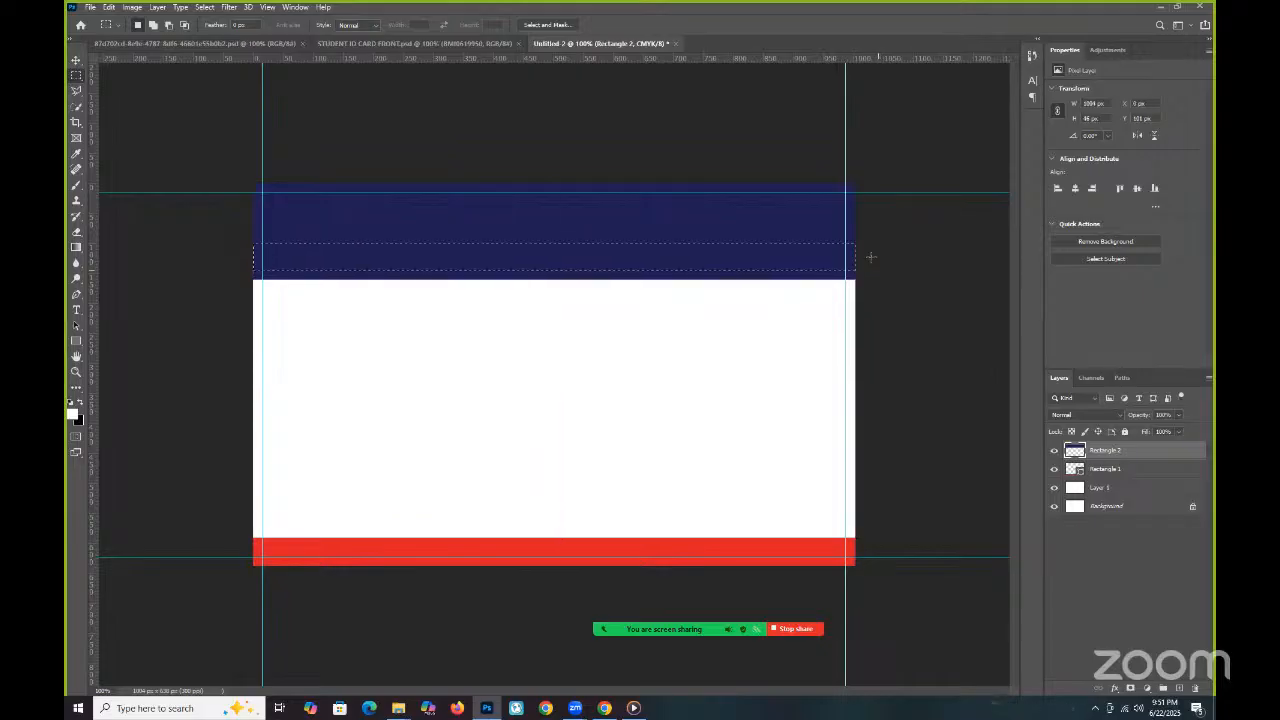
{"action": "left_click", "coordinate": [76, 62]}
{"action": "key", "text": "Delete"}
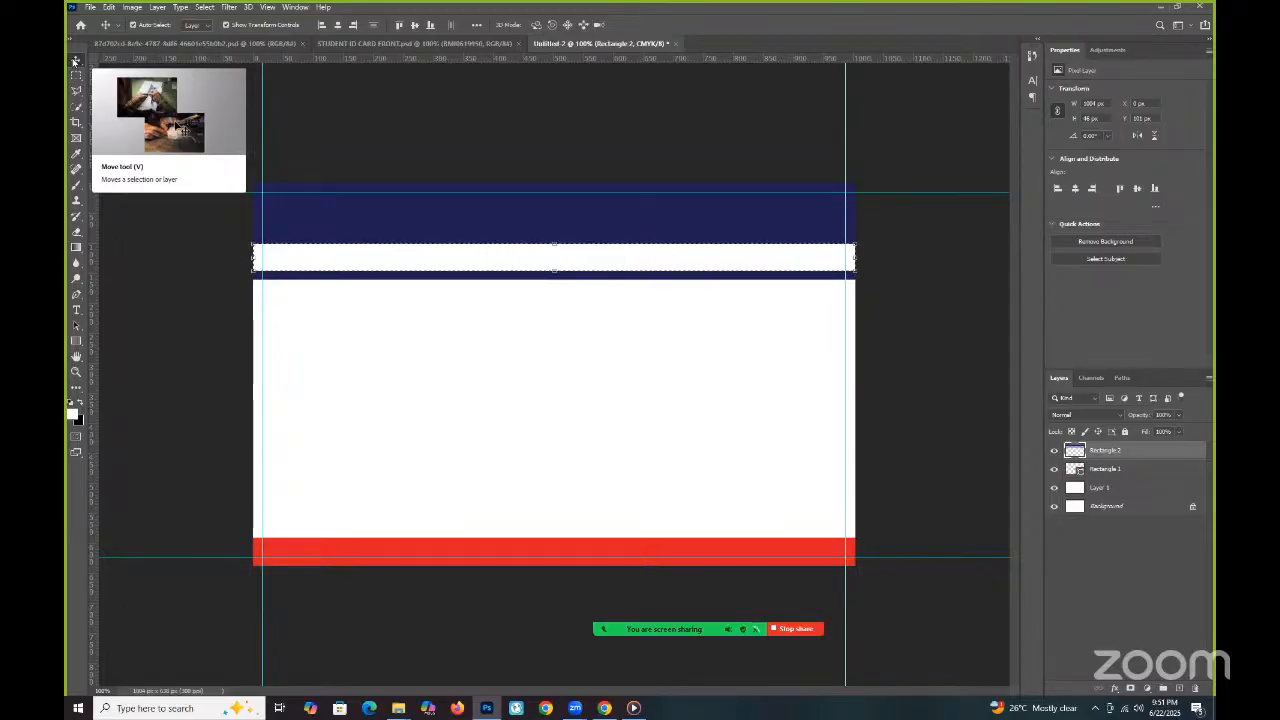
{"action": "key", "text": "ctrl+d"}
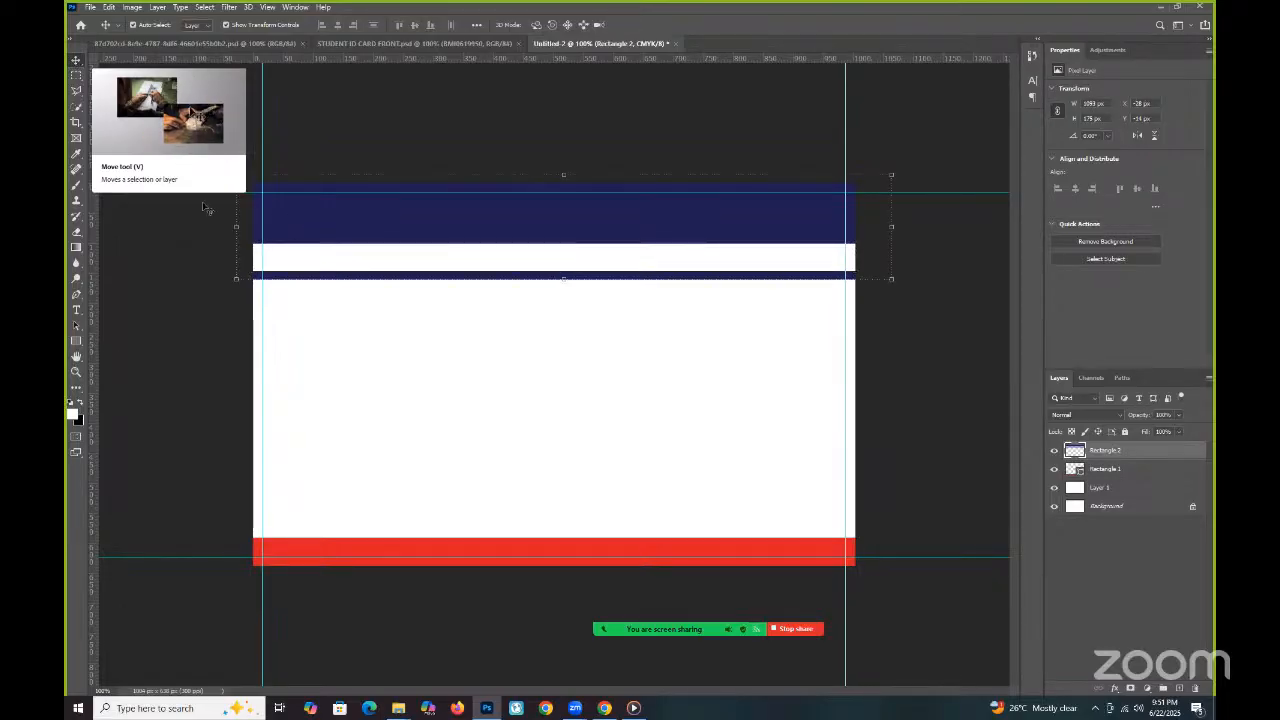
{"action": "left_click", "coordinate": [340, 43]}
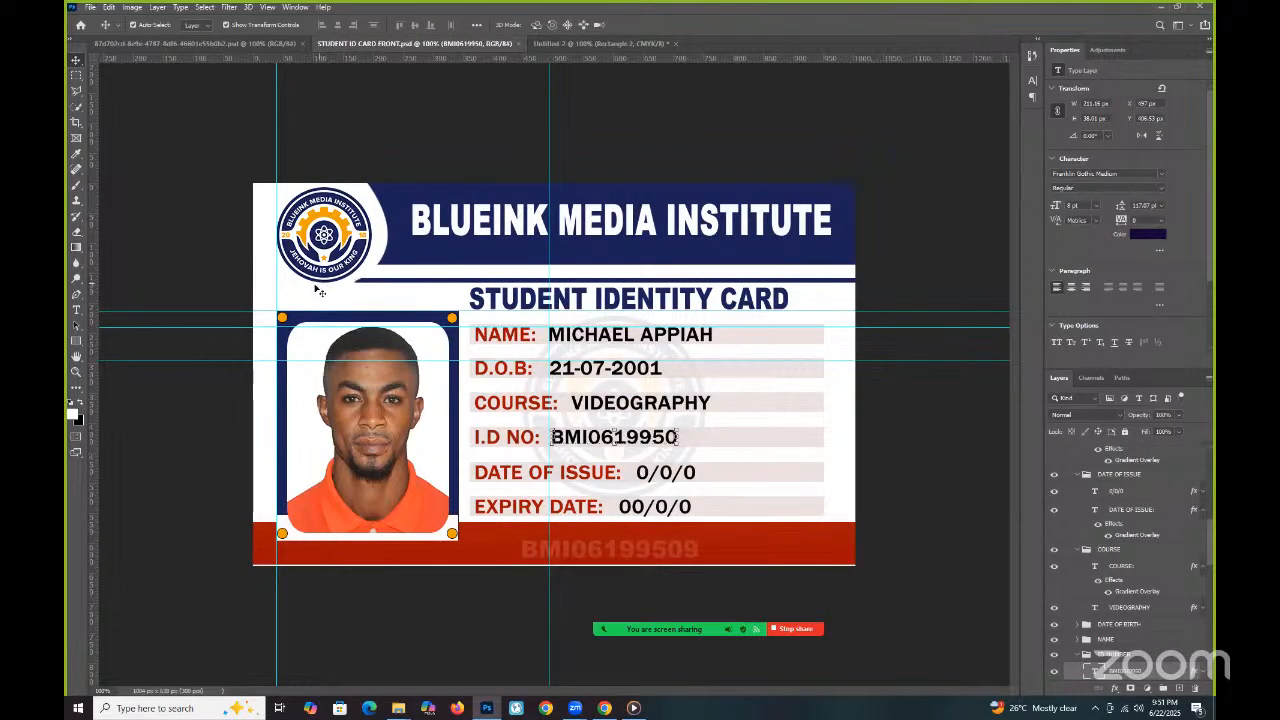
Draw a circular elliptical-marquee selection about 278 px wide over the navy header's left end in the new card document.
{"action": "left_click", "coordinate": [562, 44]}
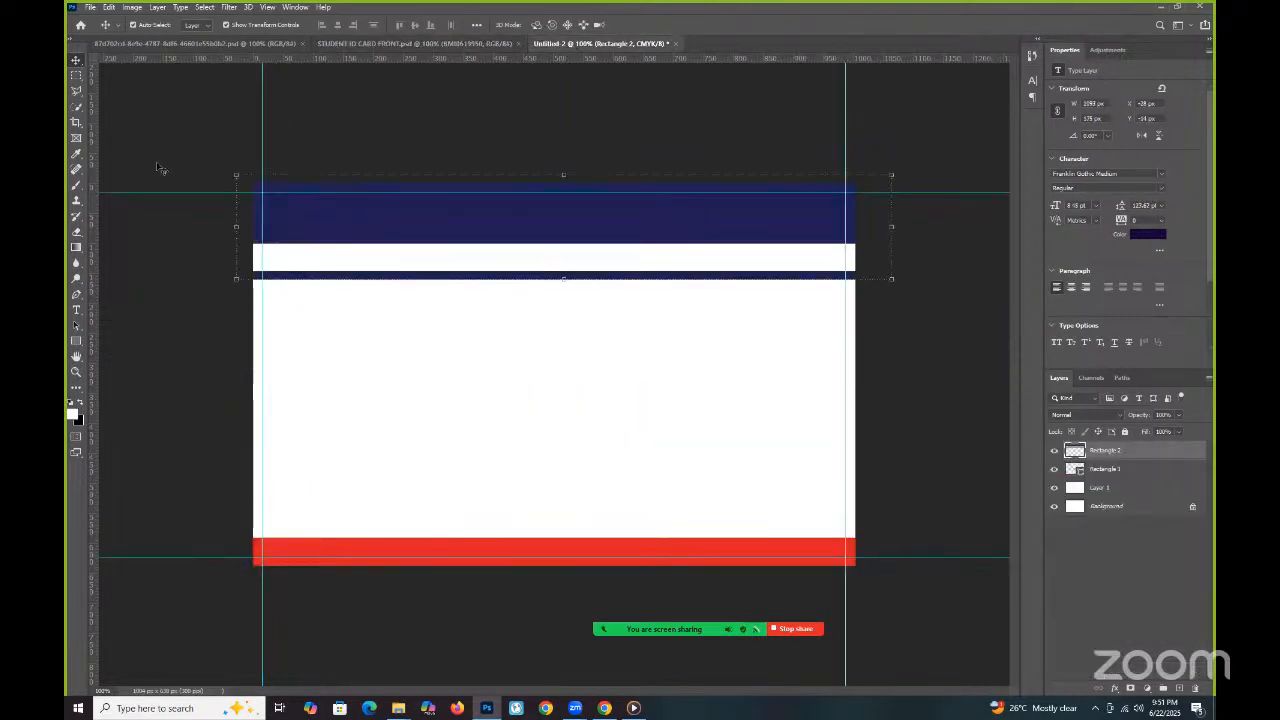
{"action": "left_click", "coordinate": [652, 116]}
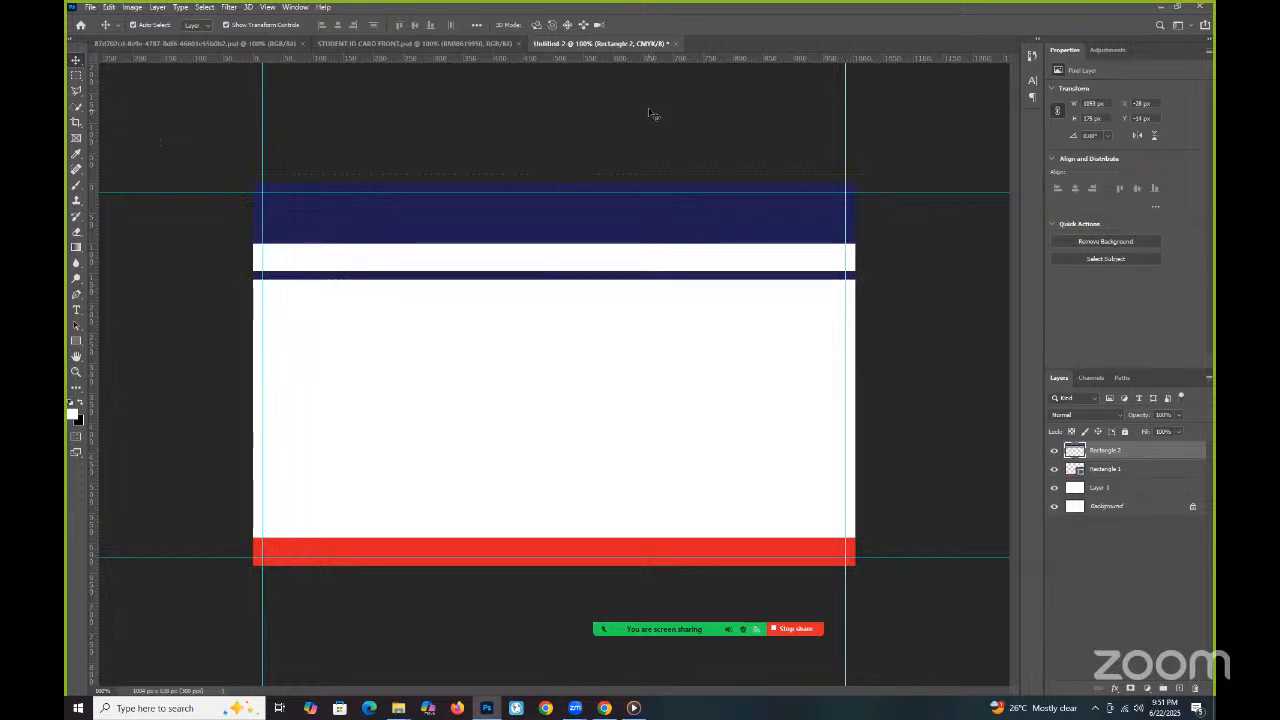
{"action": "left_click", "coordinate": [76, 75]}
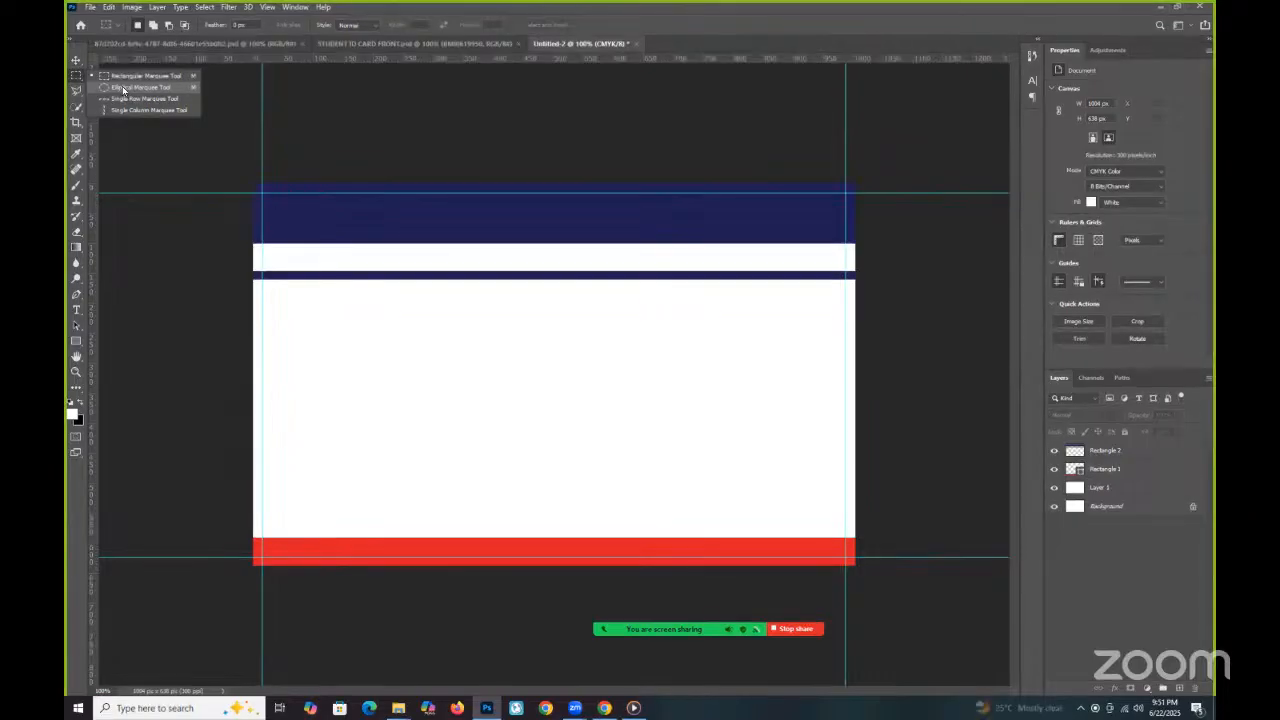
{"action": "left_click", "coordinate": [124, 88]}
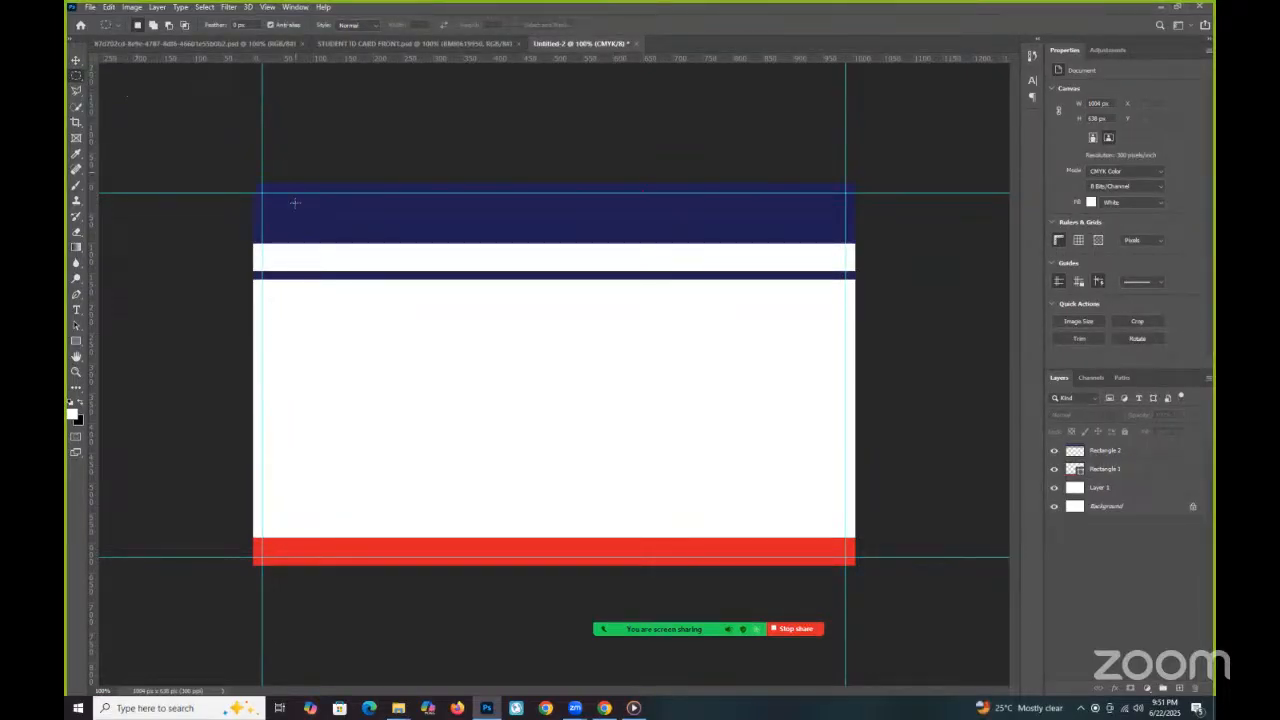
{"action": "left_click_drag", "start_coordinate": [240, 170], "coordinate": [445, 335]}
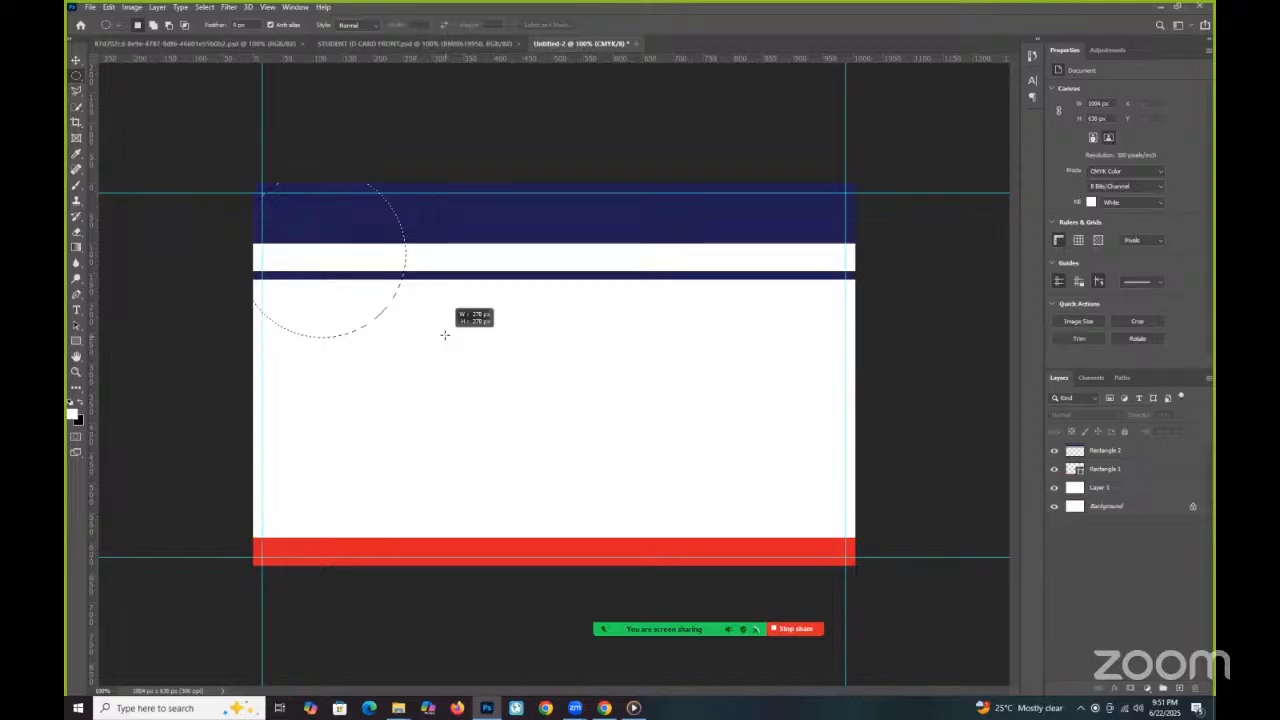
{"action": "left_click_drag", "start_coordinate": [445, 335], "coordinate": [445, 335]}
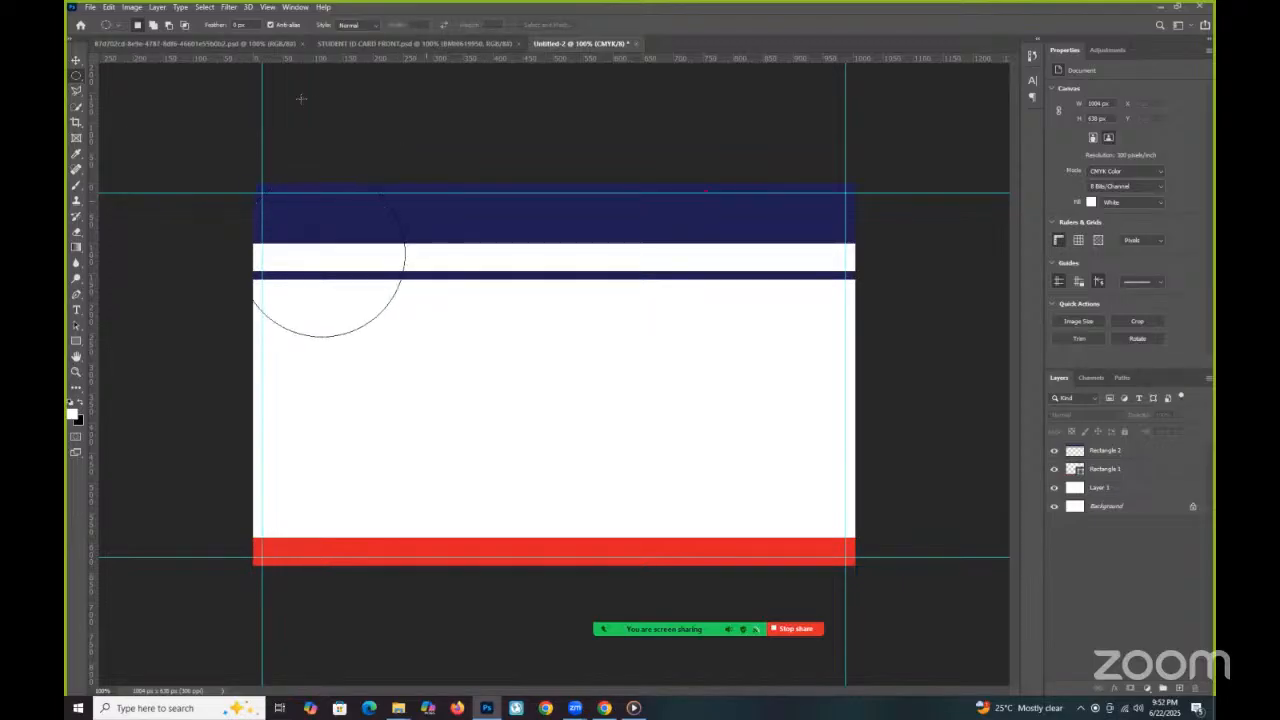
Compare the circular selection with the reference card's logo cutout, and shift the selection slightly up and to the left.
{"action": "left_click", "coordinate": [410, 45]}
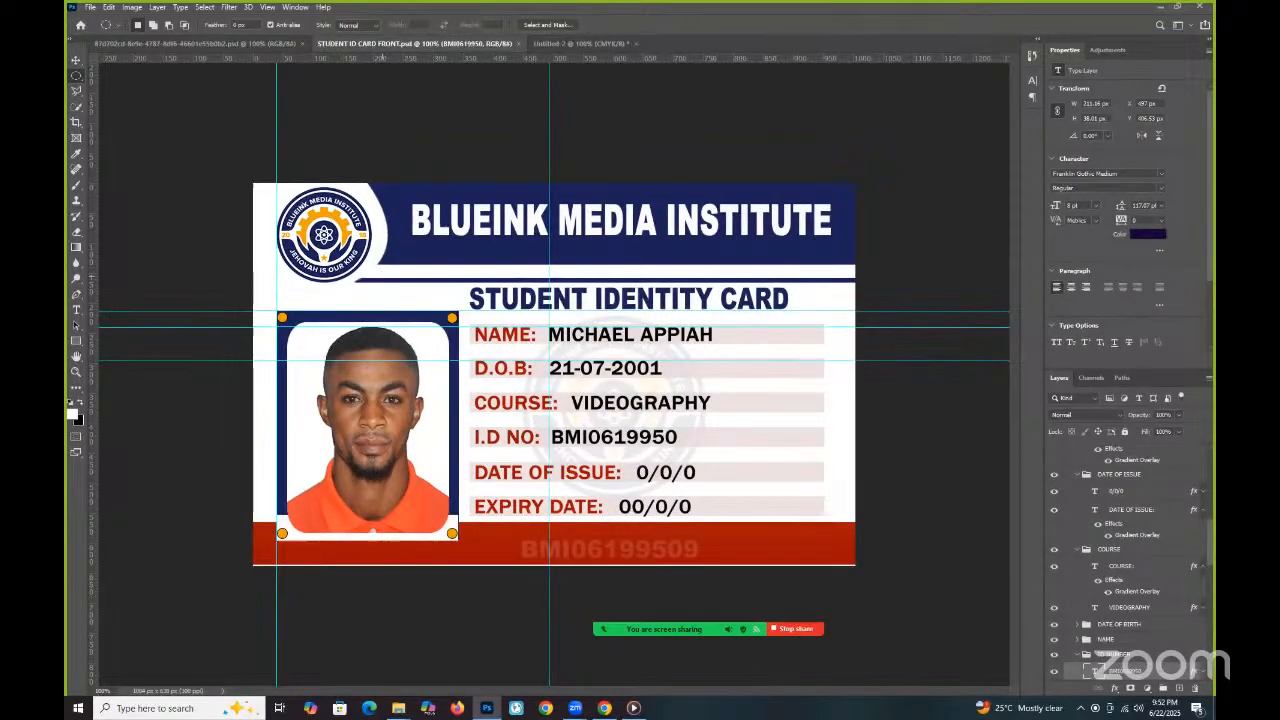
{"action": "left_click", "coordinate": [563, 46]}
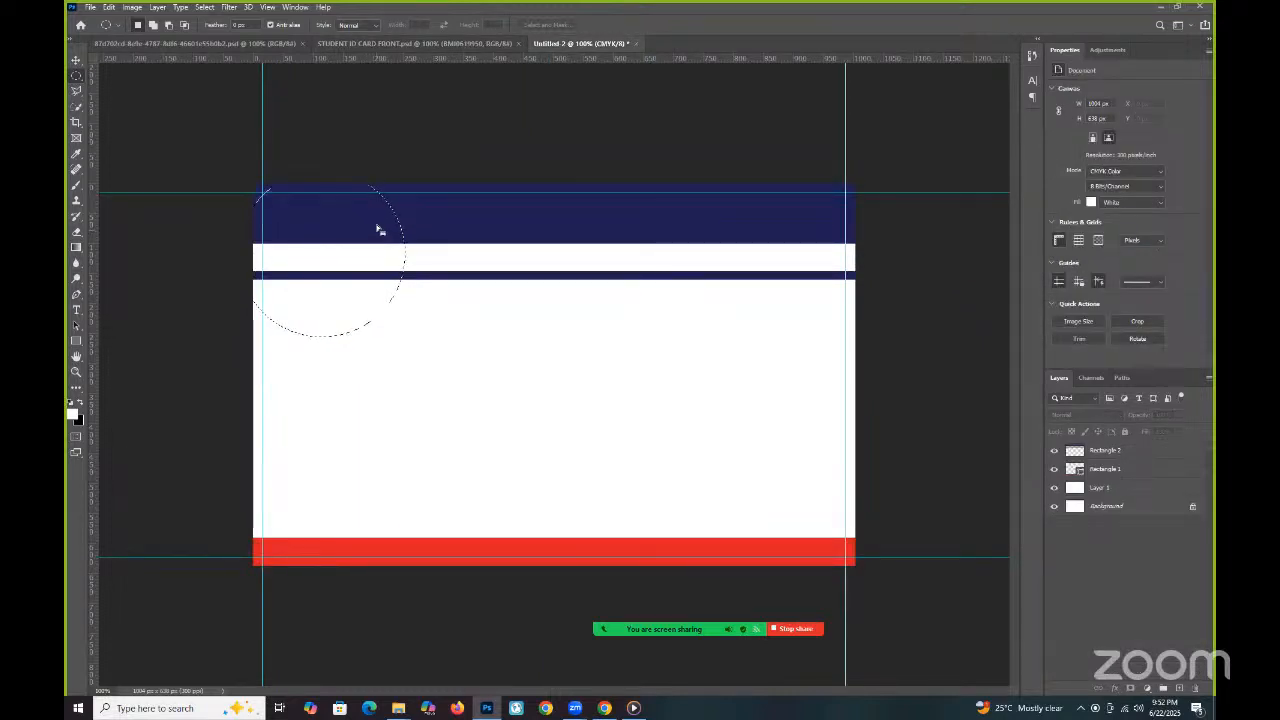
{"action": "left_click_drag", "start_coordinate": [256, 222], "coordinate": [299, 224]}
{"action": "mouse_move", "coordinate": [571, 692]}
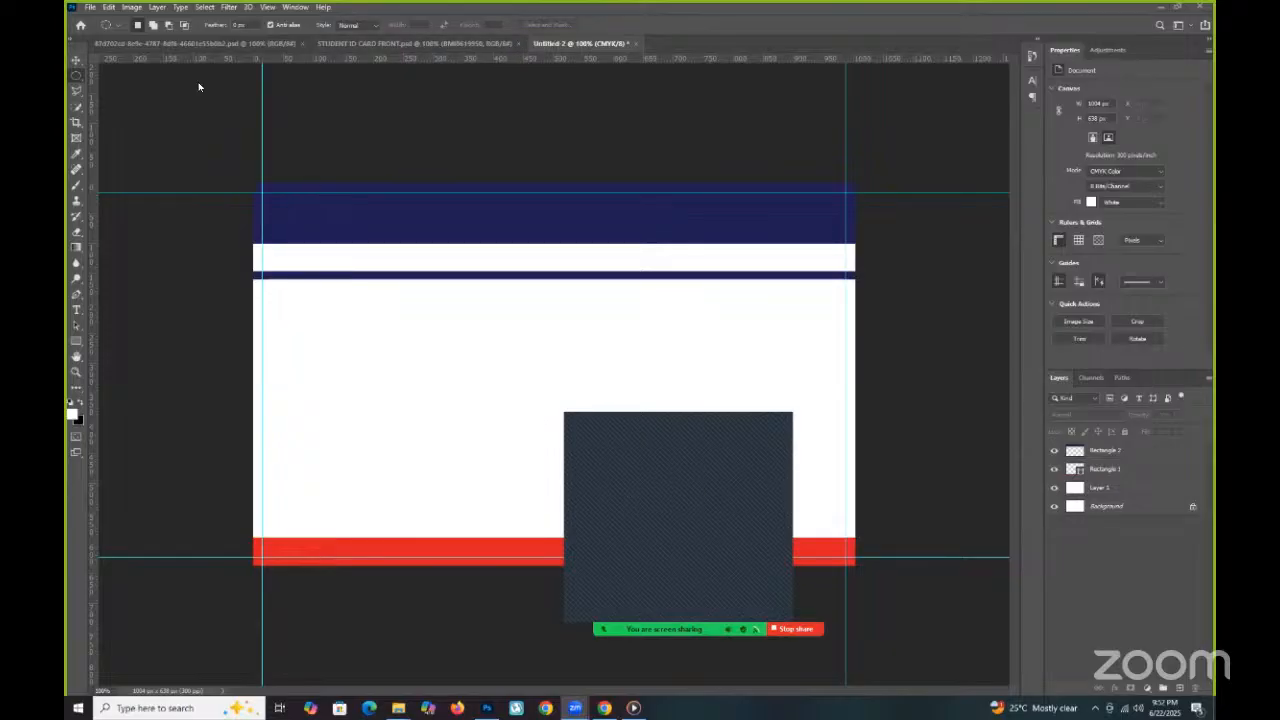
{"action": "left_click", "coordinate": [76, 66]}
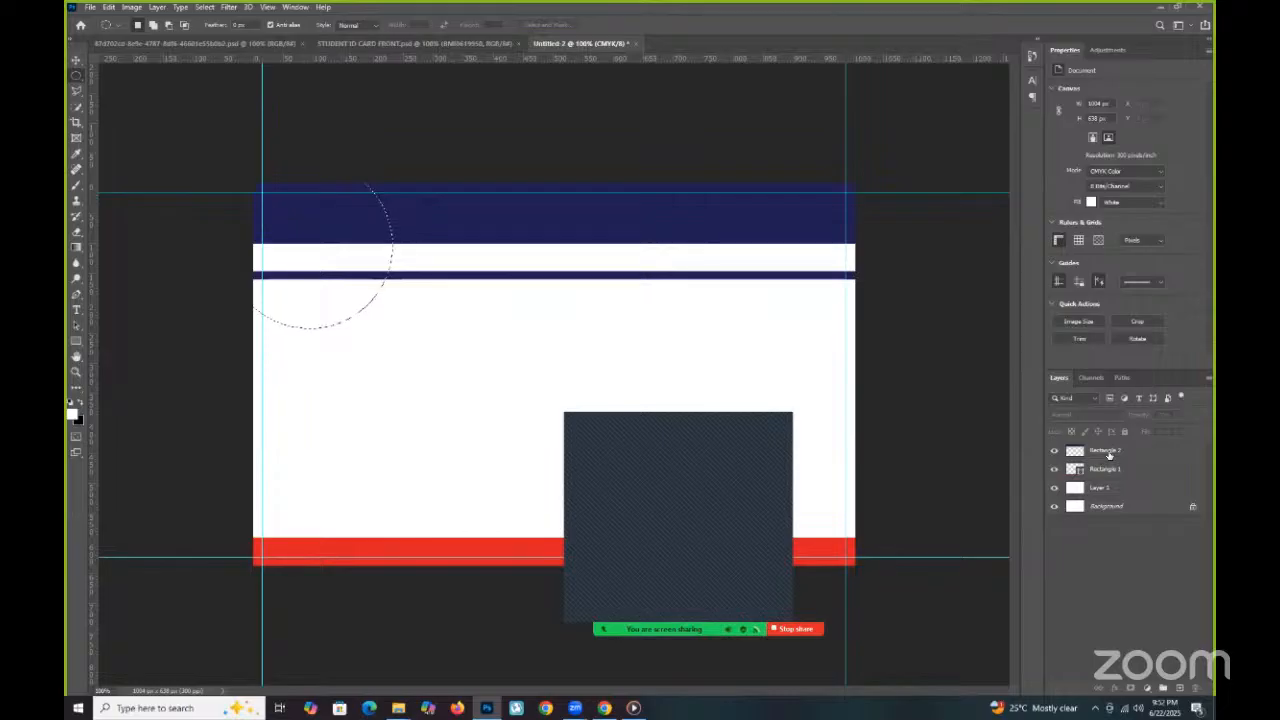
Delete the circular area from the navy header layer Rectangle 2, and clear the selection.
{"action": "left_click", "coordinate": [1107, 453]}
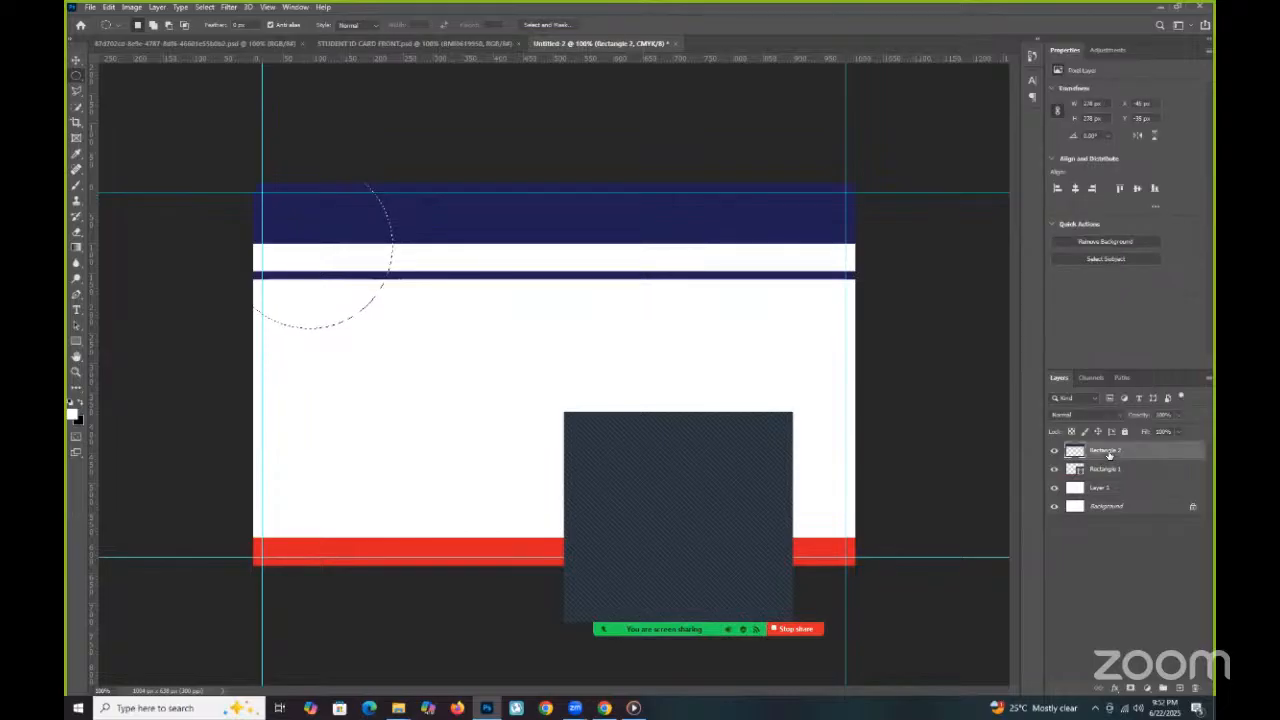
{"action": "left_click", "coordinate": [77, 60]}
{"action": "key", "text": "Delete"}
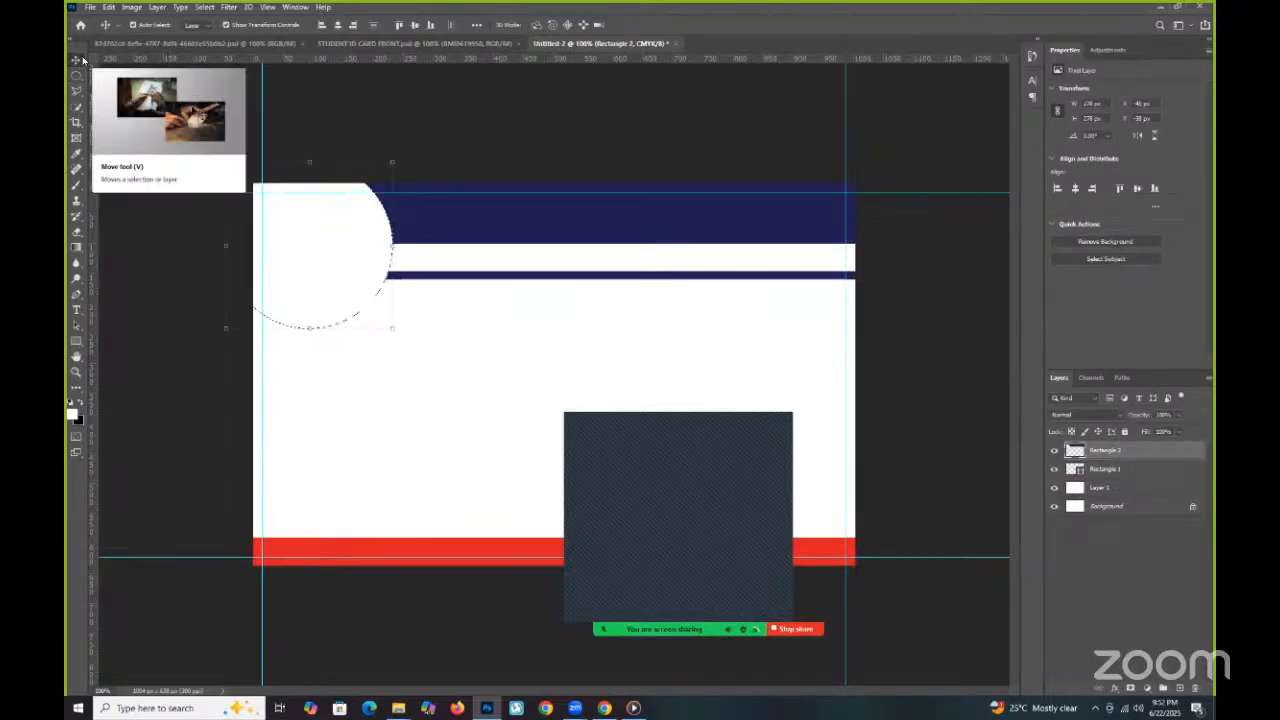
{"action": "key", "text": "ctrl+d"}
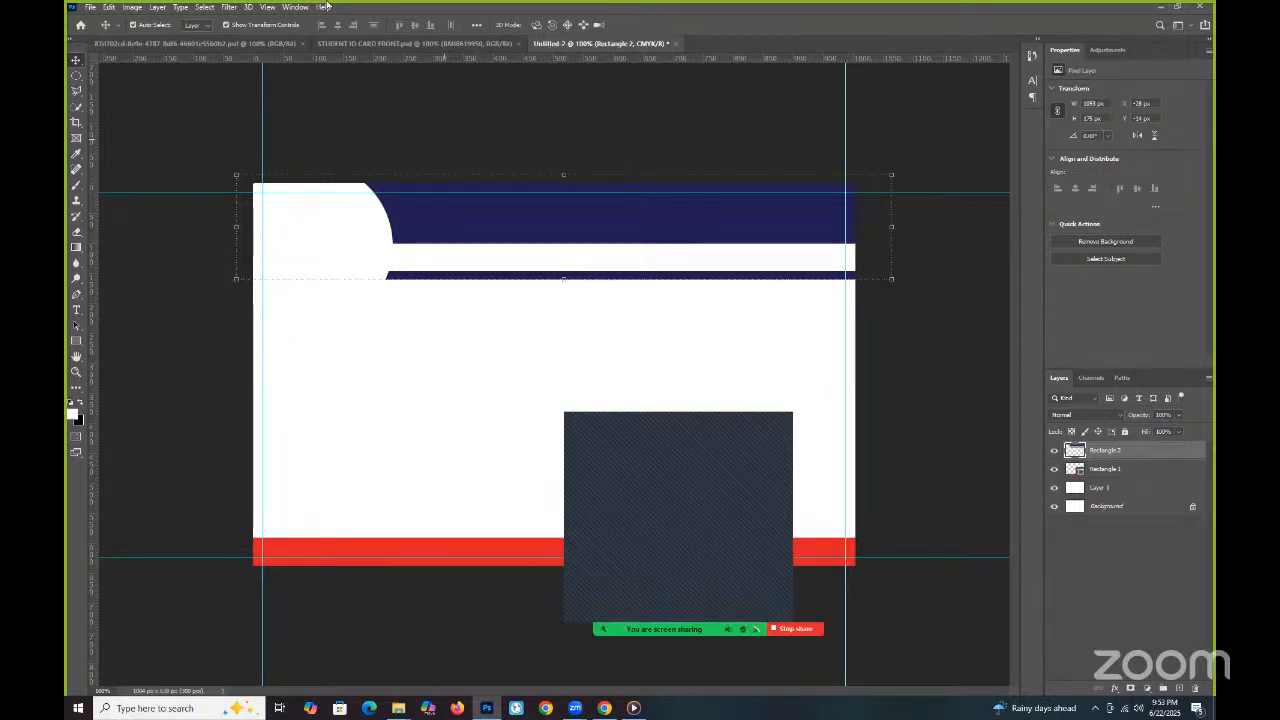
Check the reference card's photo frame, and draw a rectangle about 289 by 316 px from the left guide below the header.
{"action": "left_click", "coordinate": [415, 43]}
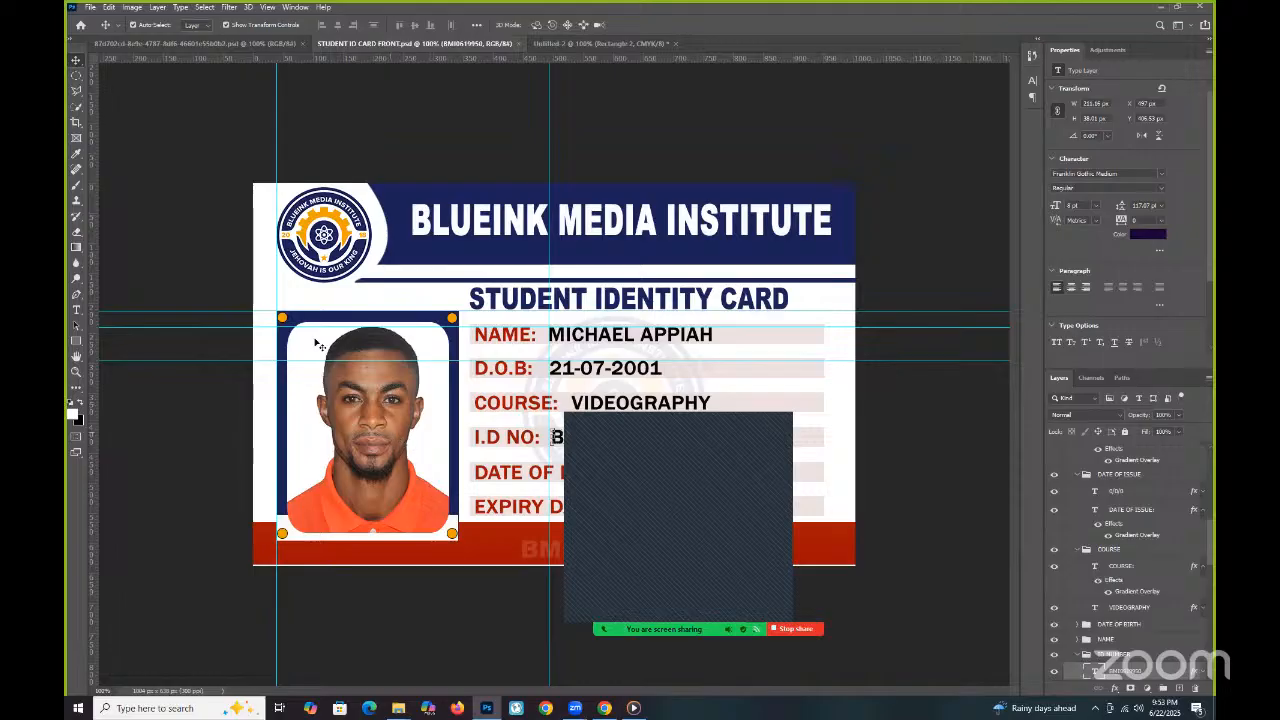
{"action": "left_click", "coordinate": [607, 44]}
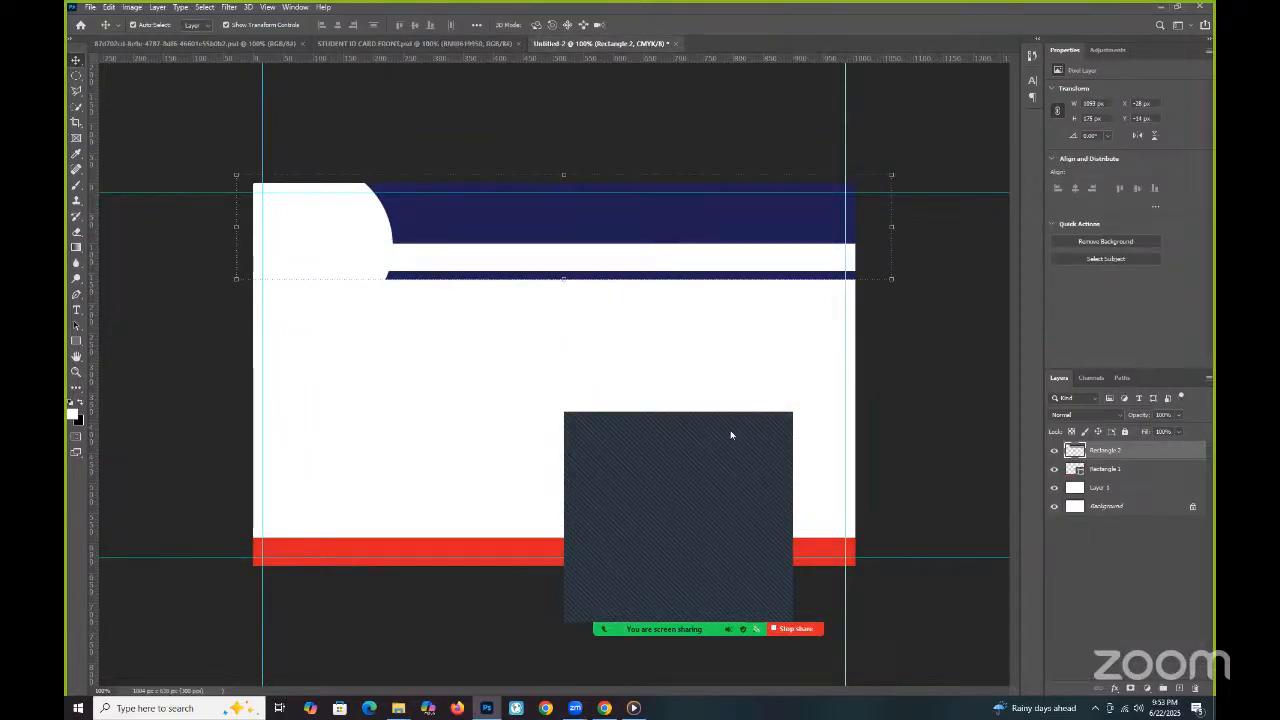
{"action": "left_click", "coordinate": [366, 46]}
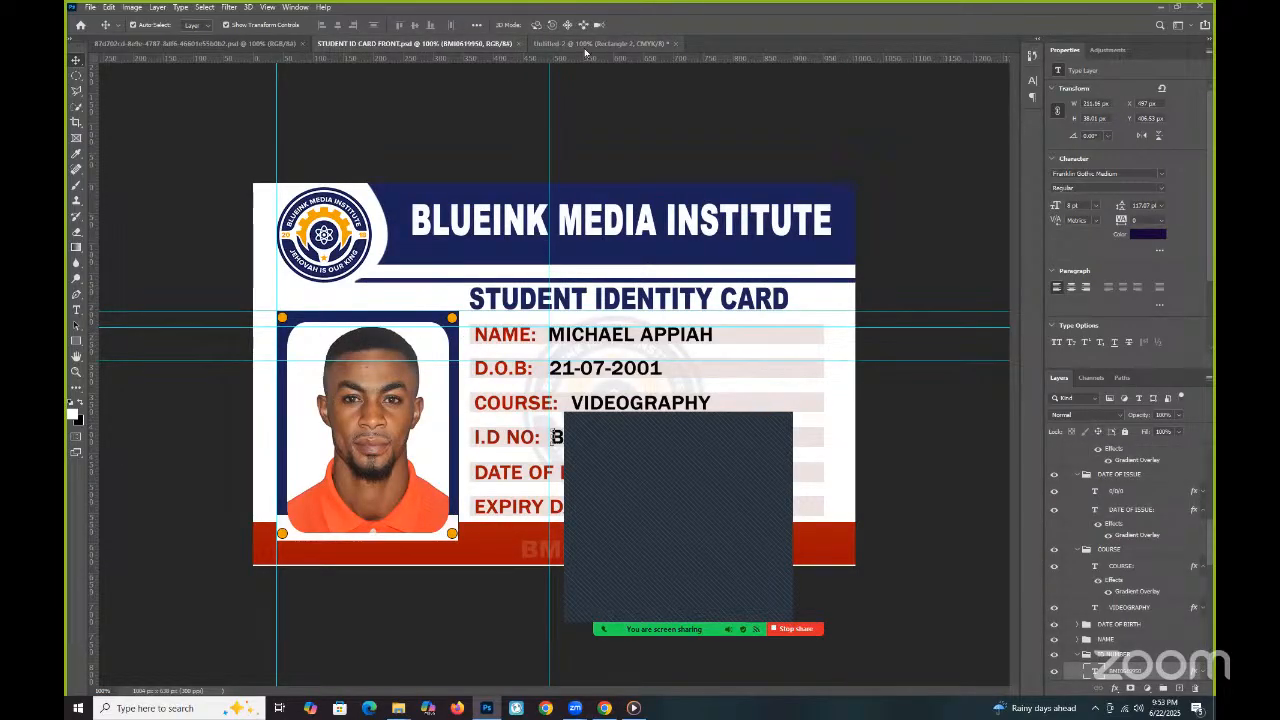
{"action": "key", "text": "ctrl+Tab"}
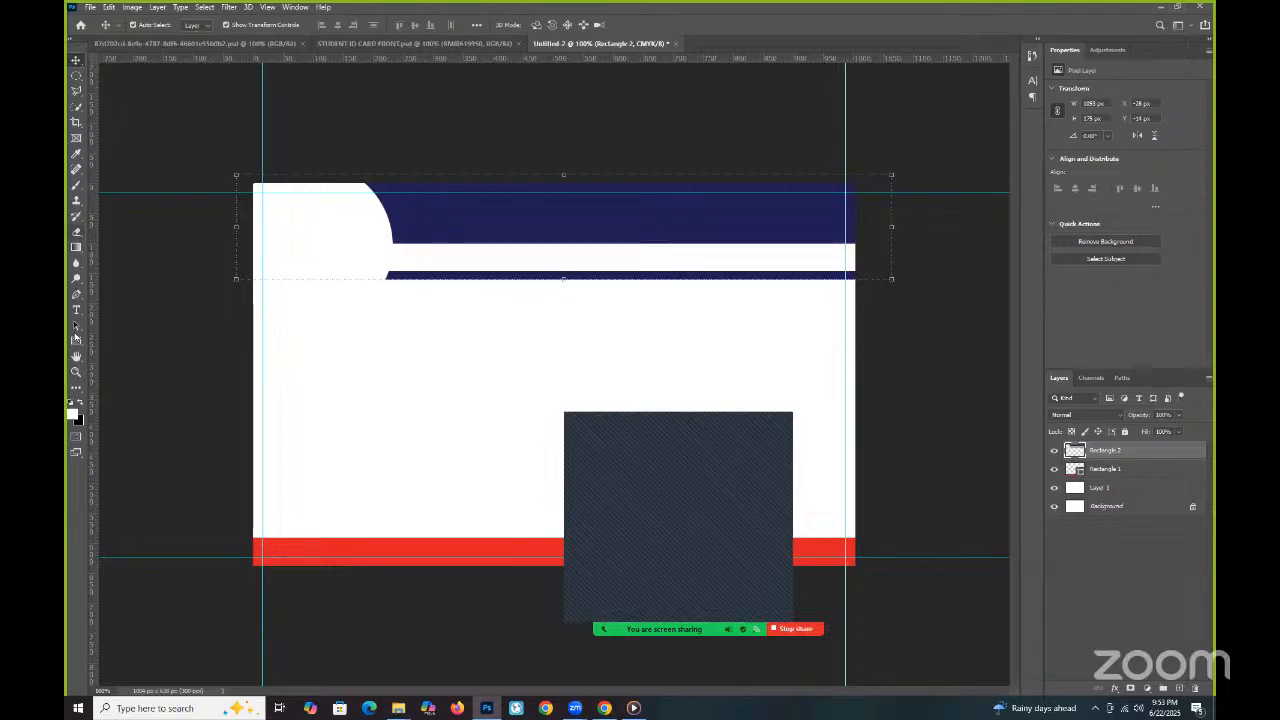
{"action": "left_click", "coordinate": [76, 342]}
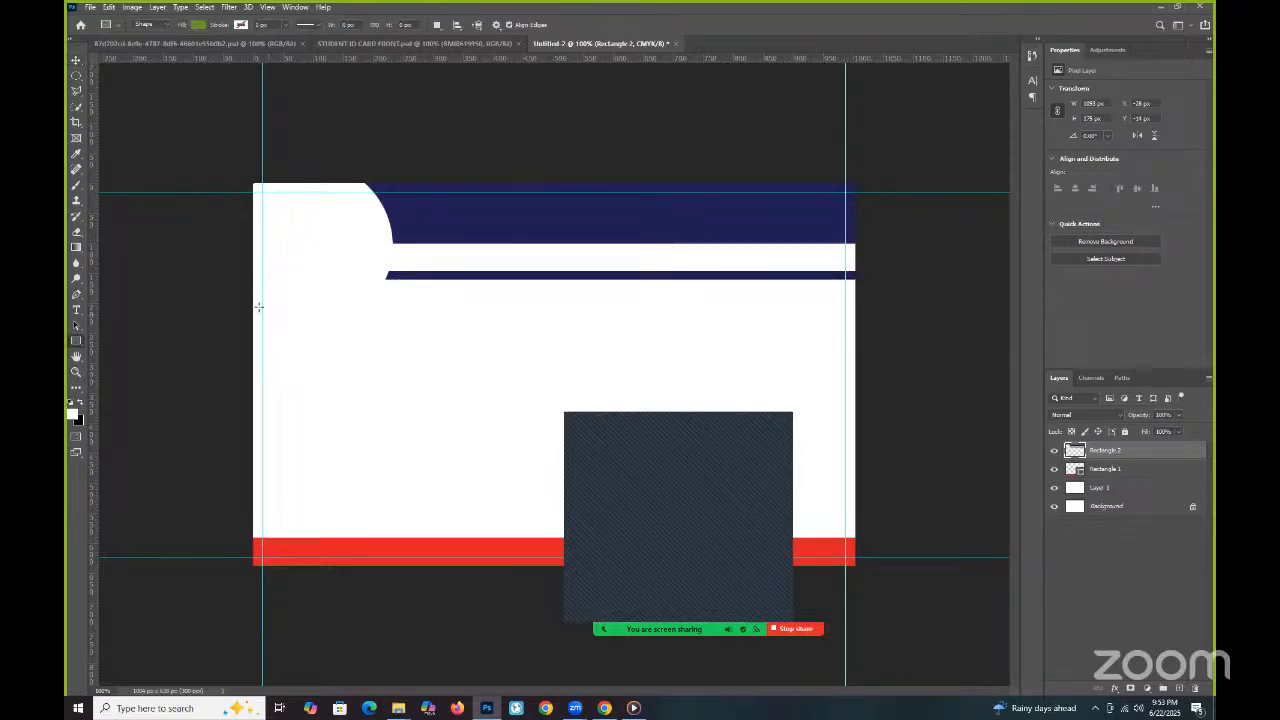
{"action": "left_click_drag", "start_coordinate": [262, 320], "coordinate": [429, 497]}
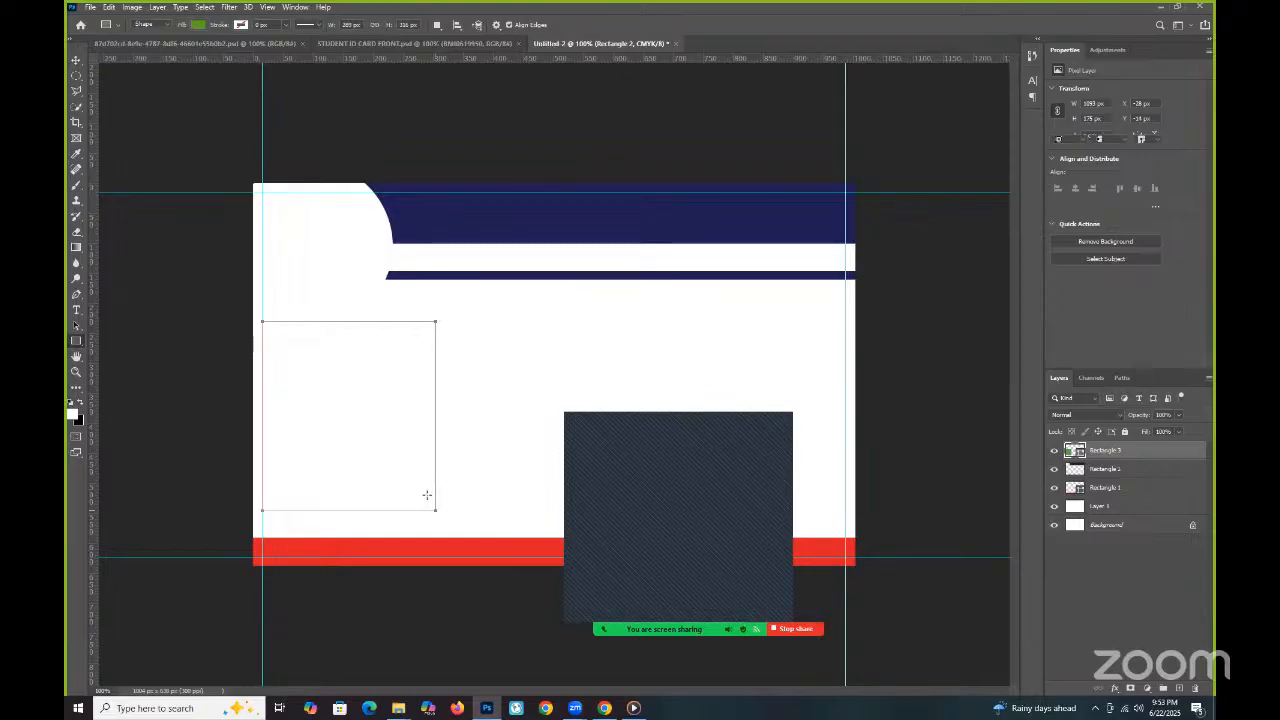
{"action": "left_click", "coordinate": [76, 60]}
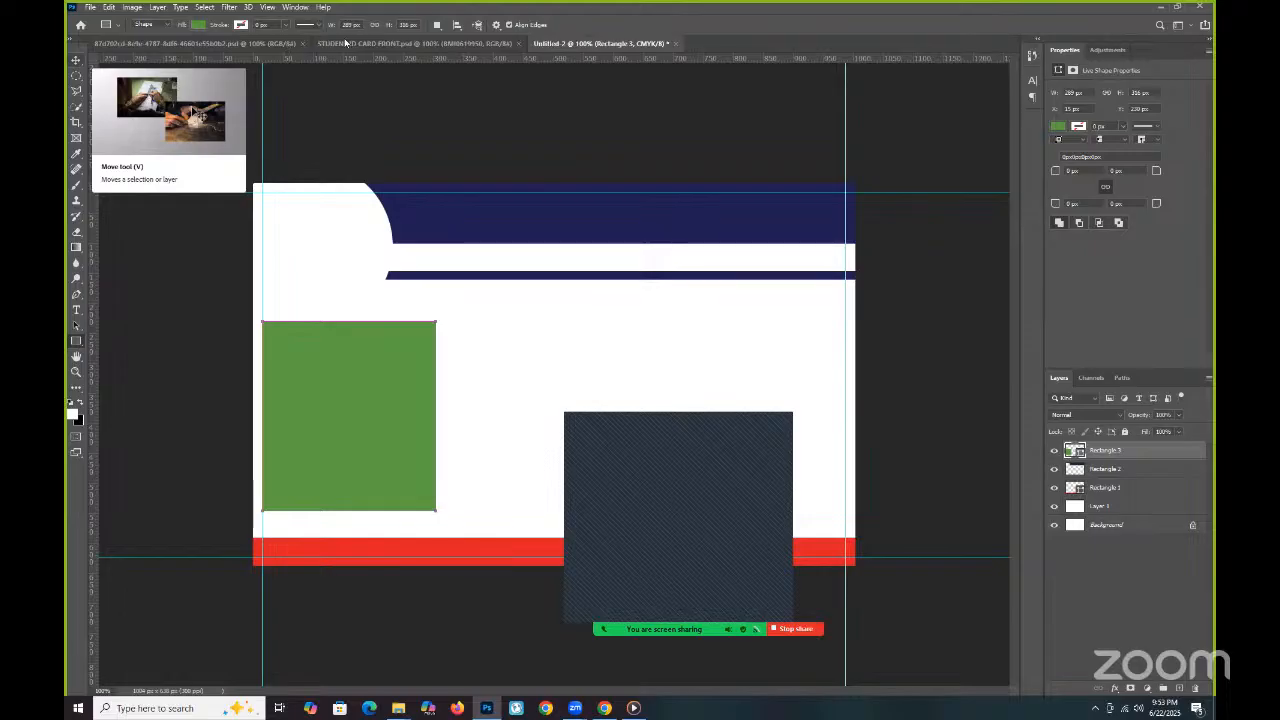
Compare the layout with the reference card, and stretch the red footer rectangle's upper edge upward to match the reference footer.
{"action": "key", "text": "ctrl+Tab"}
{"action": "key", "text": "ctrl+Tab"}
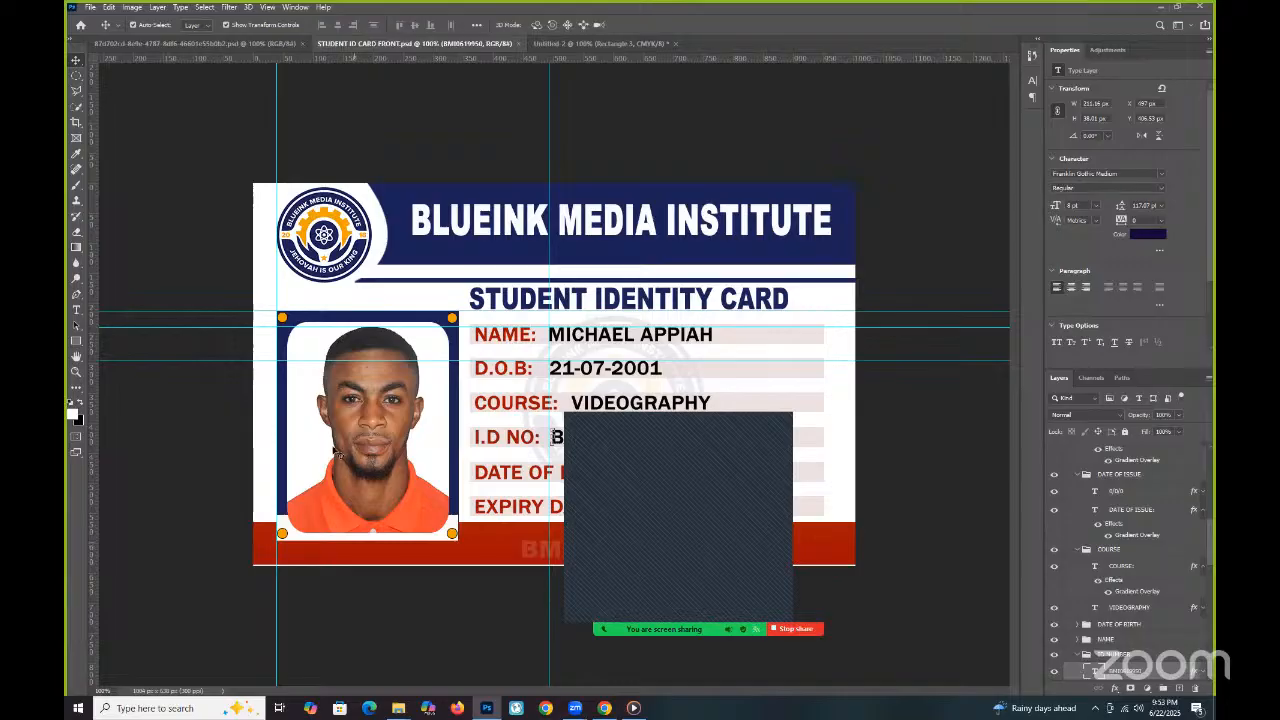
{"action": "left_click", "coordinate": [603, 44]}
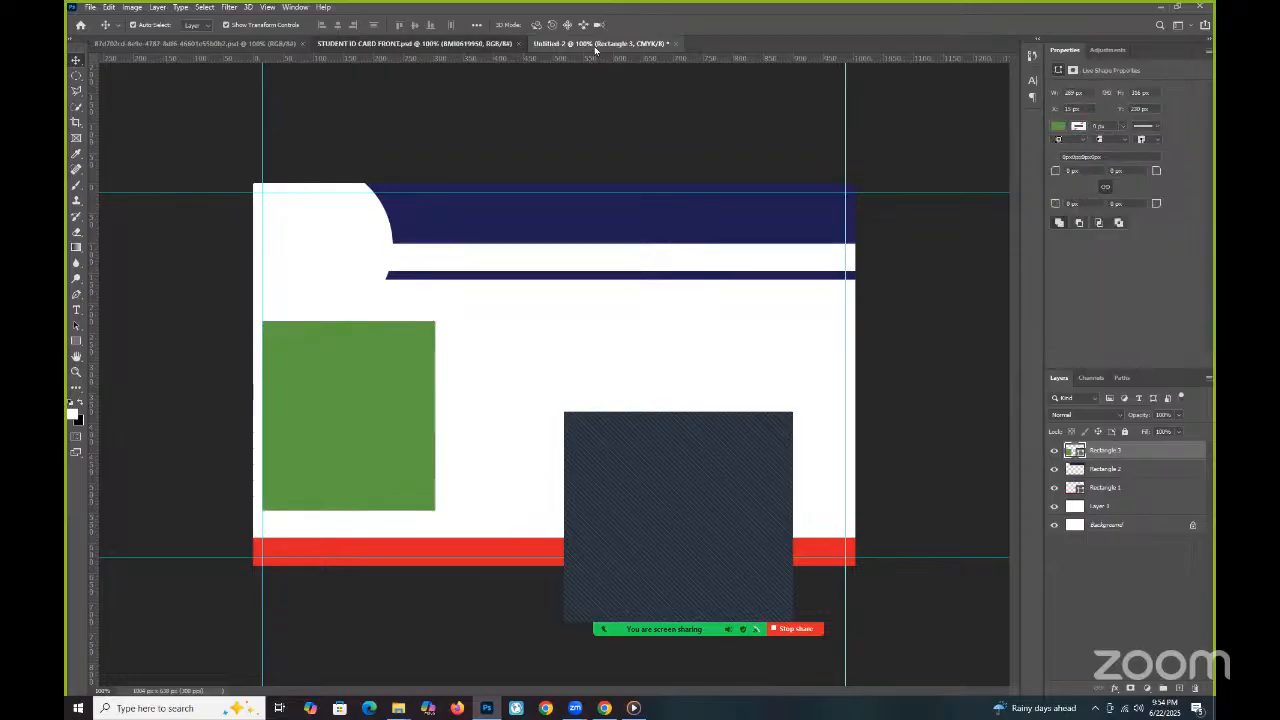
{"action": "left_click", "coordinate": [450, 44]}
{"action": "key", "text": "ctrl+Tab"}
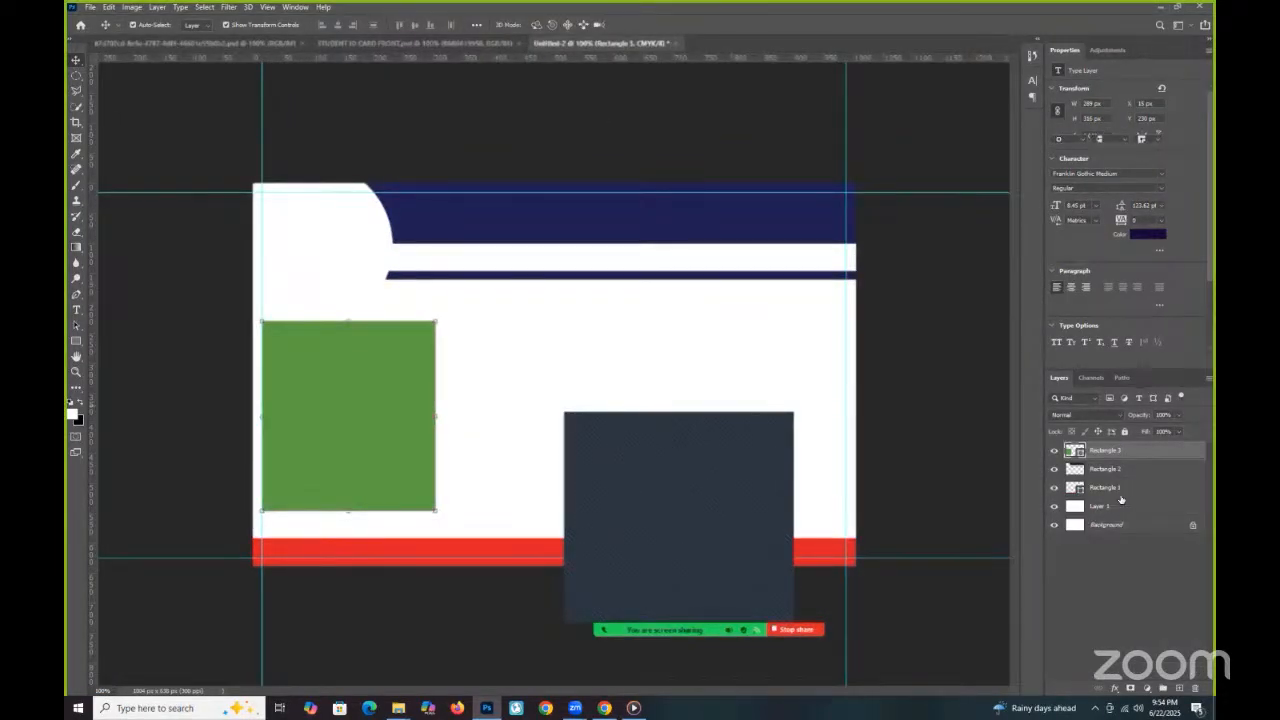
{"action": "left_click", "coordinate": [1108, 469]}
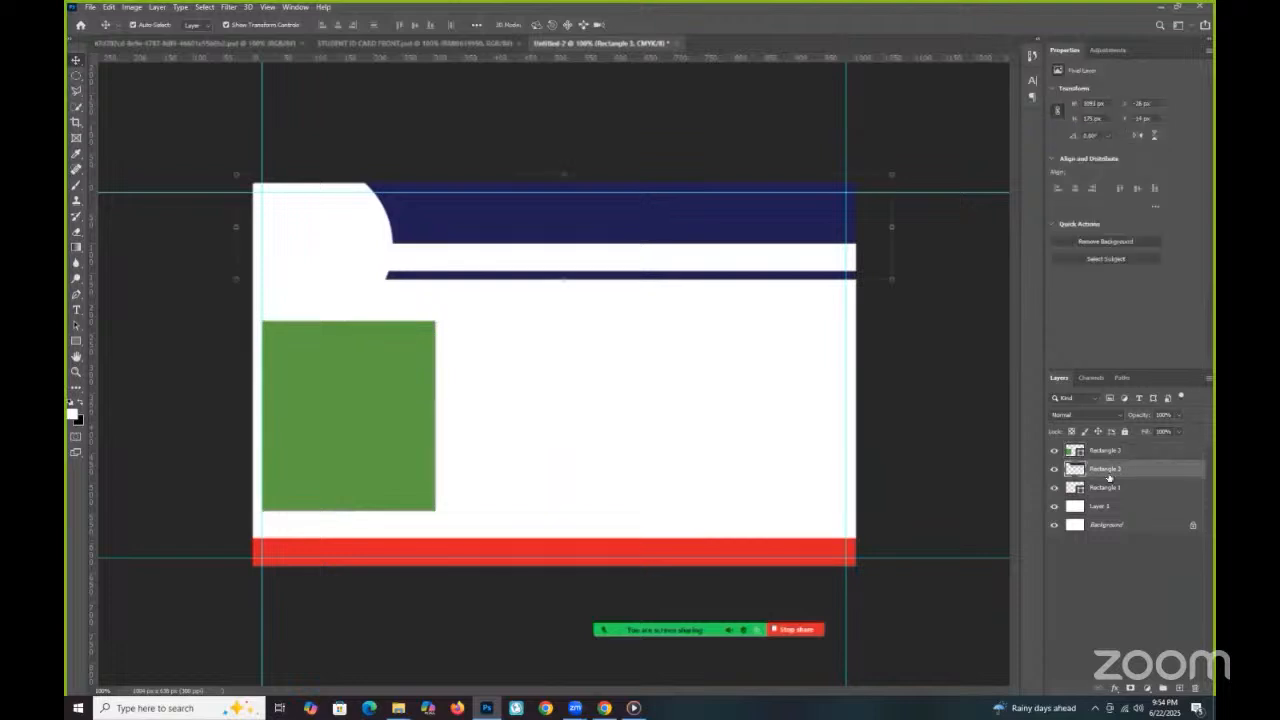
{"action": "left_click", "coordinate": [1105, 489]}
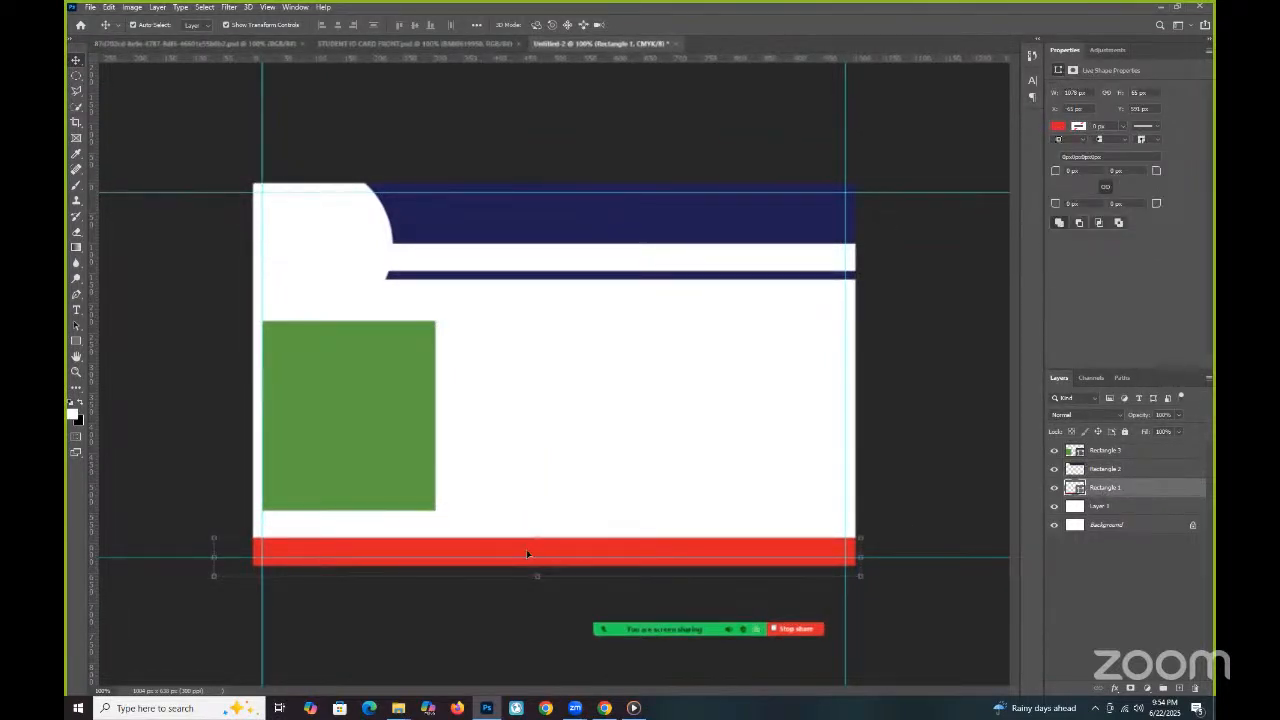
{"action": "left_click_drag", "start_coordinate": [538, 529], "coordinate": [538, 521]}
{"action": "left_click", "coordinate": [658, 24]}
Compare the green photo-frame rectangle with the reference card, and stretch its upper edge upward to a height of about 325 px.
{"action": "left_click", "coordinate": [420, 43]}
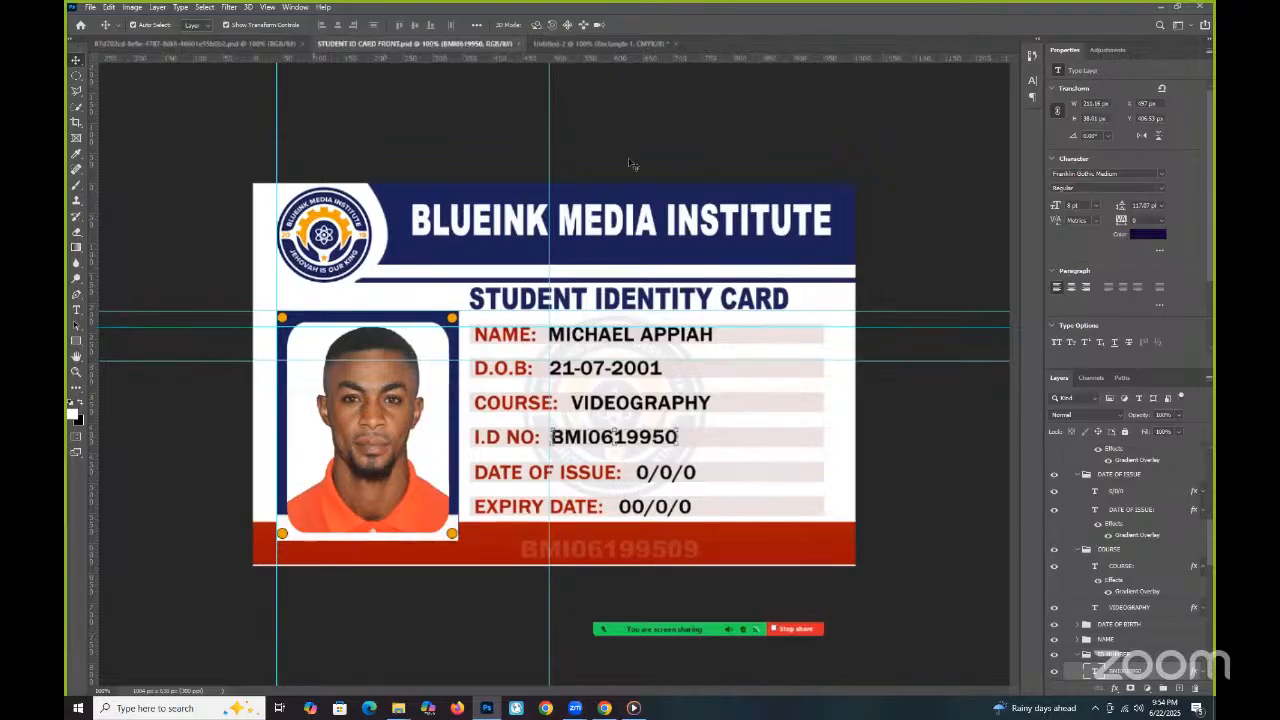
{"action": "left_click", "coordinate": [608, 44]}
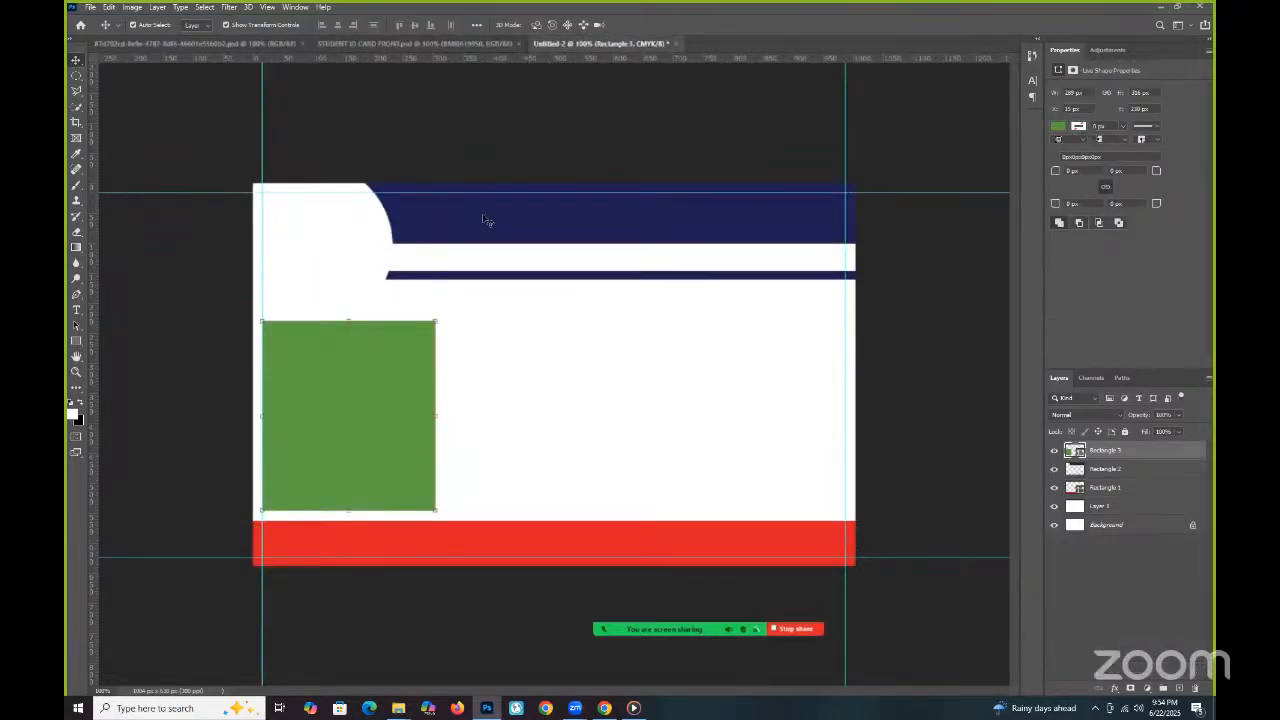
{"action": "left_click", "coordinate": [441, 46]}
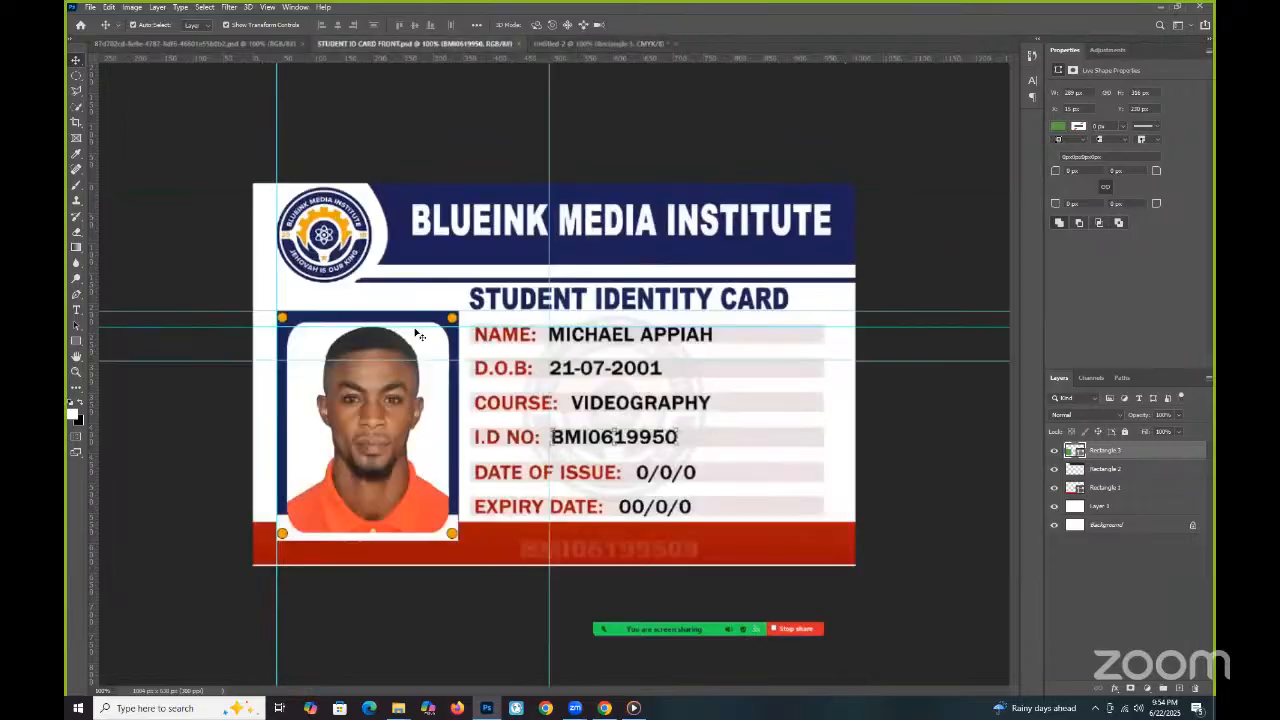
{"action": "left_click", "coordinate": [605, 44]}
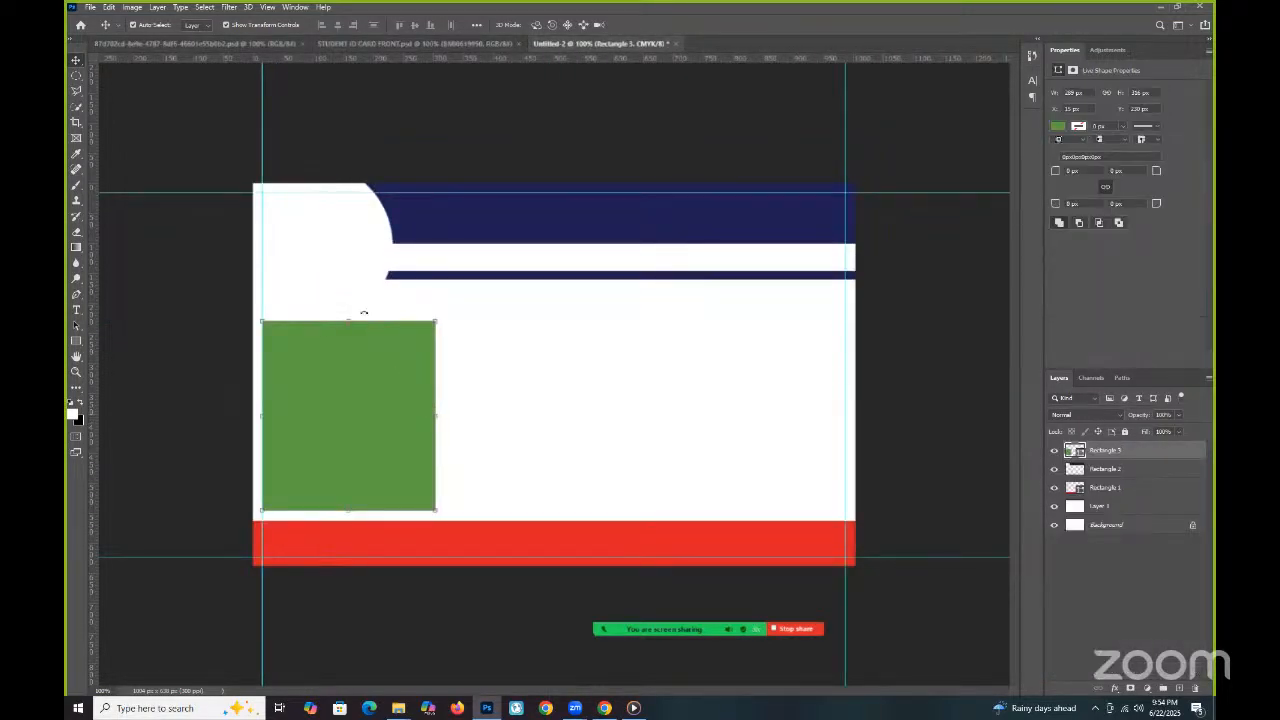
{"action": "left_click", "coordinate": [497, 46]}
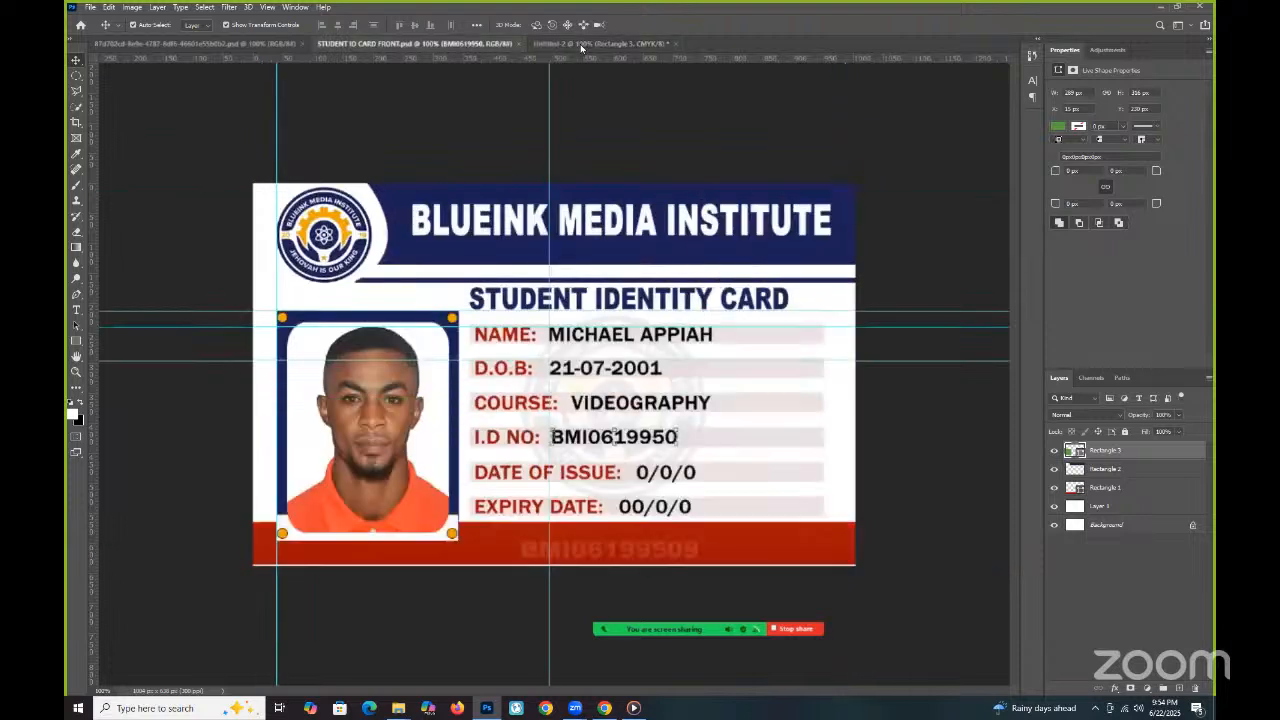
{"action": "key", "text": "ctrl+Tab"}
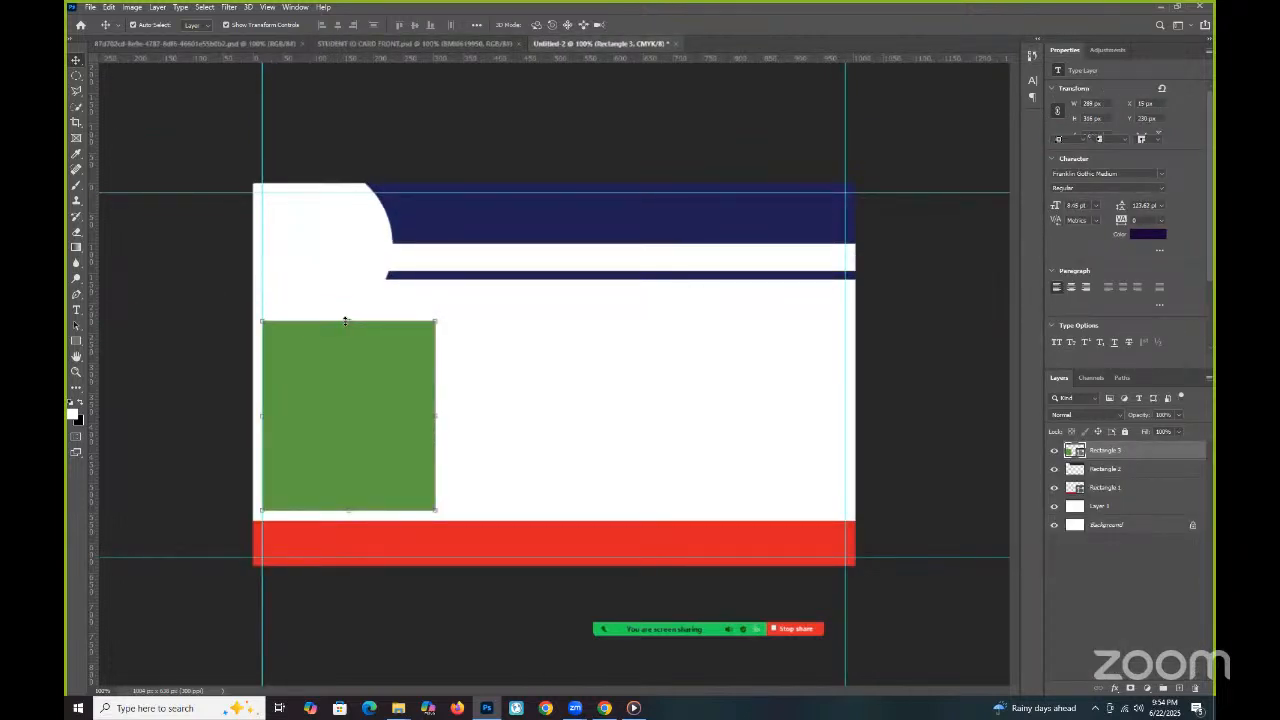
{"action": "key", "text": "ctrl+t"}
{"action": "left_click_drag", "start_coordinate": [345, 315], "coordinate": [345, 310]}
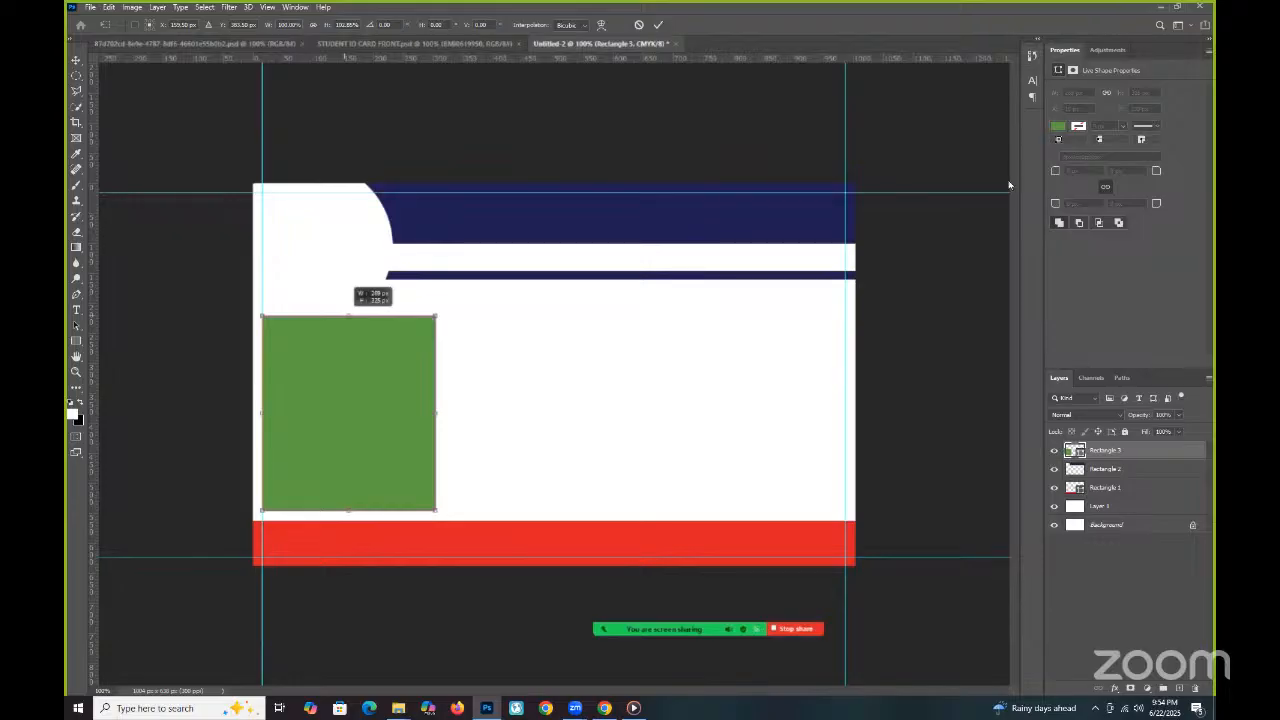
{"action": "key", "text": "Return"}
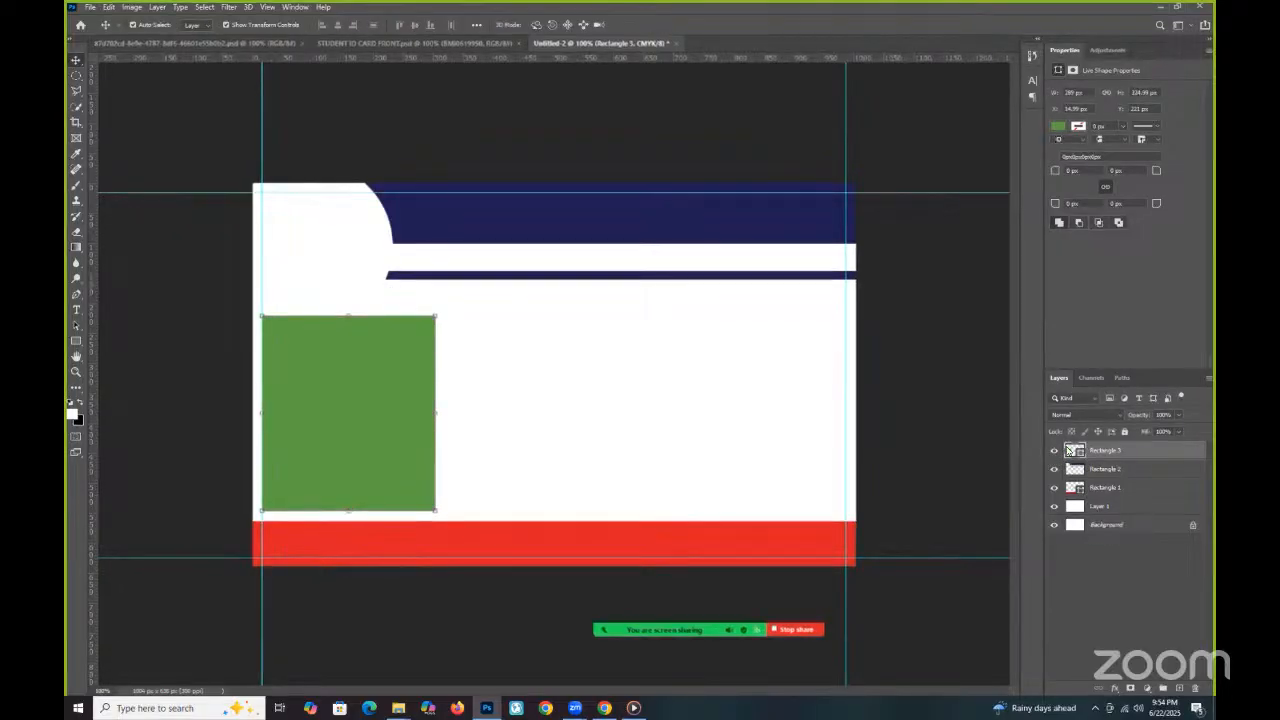
Change the green photo-frame rectangle's fill to navy #1f1d52, sampled from the header bar.
{"action": "double_click", "coordinate": [1090, 457]}
{"action": "left_click", "coordinate": [680, 214]}
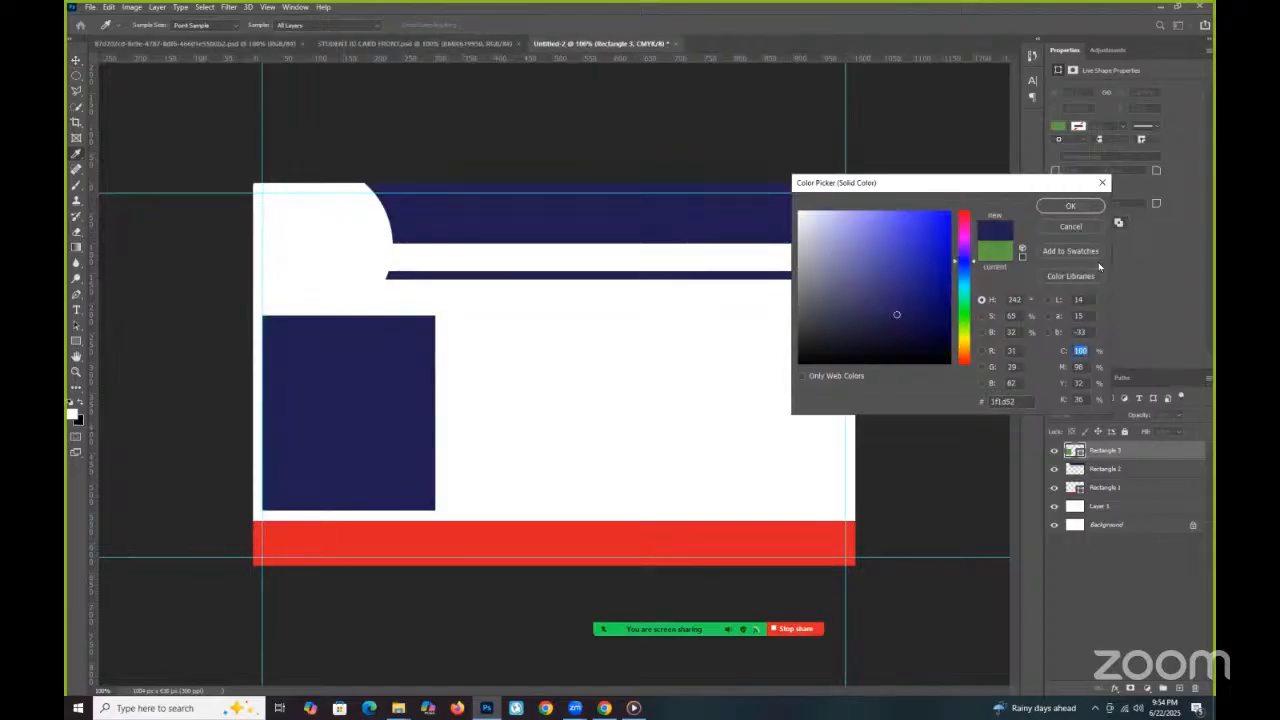
{"action": "key", "text": "Return"}
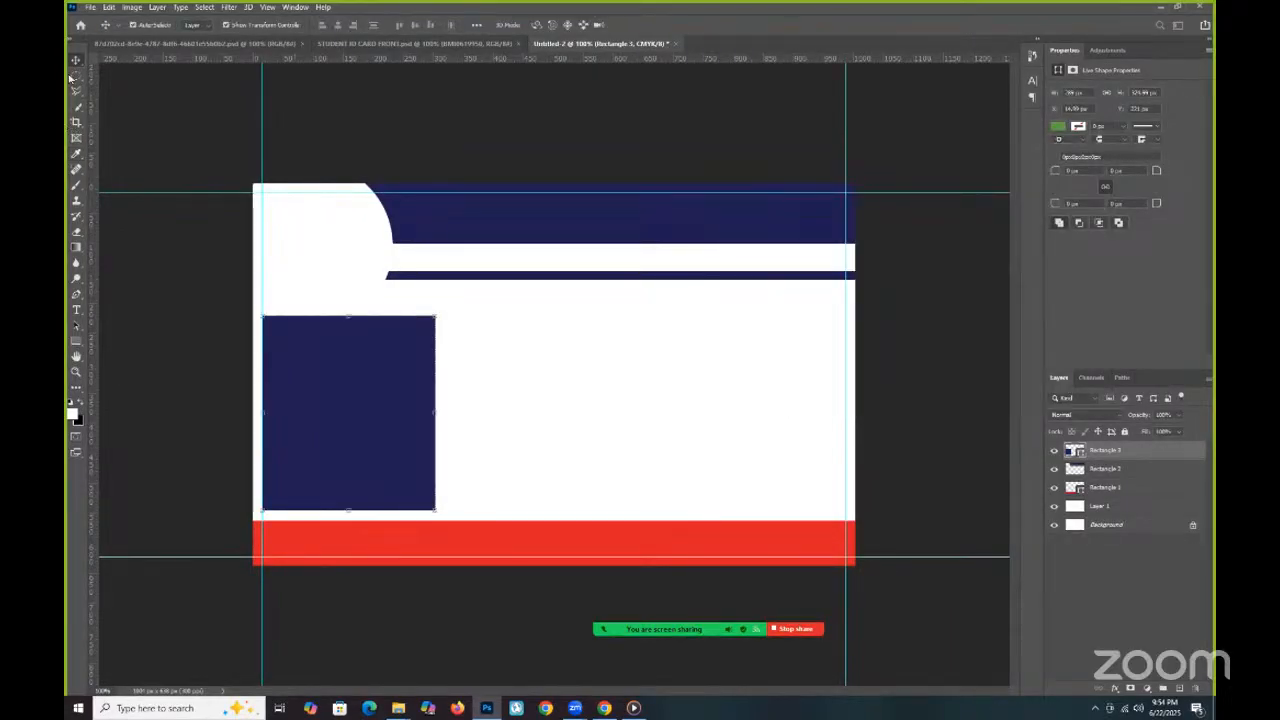
Check the reference card's photo frame, duplicate the navy photo-frame rectangle, and fill the copy with white.
{"action": "left_click", "coordinate": [420, 44]}
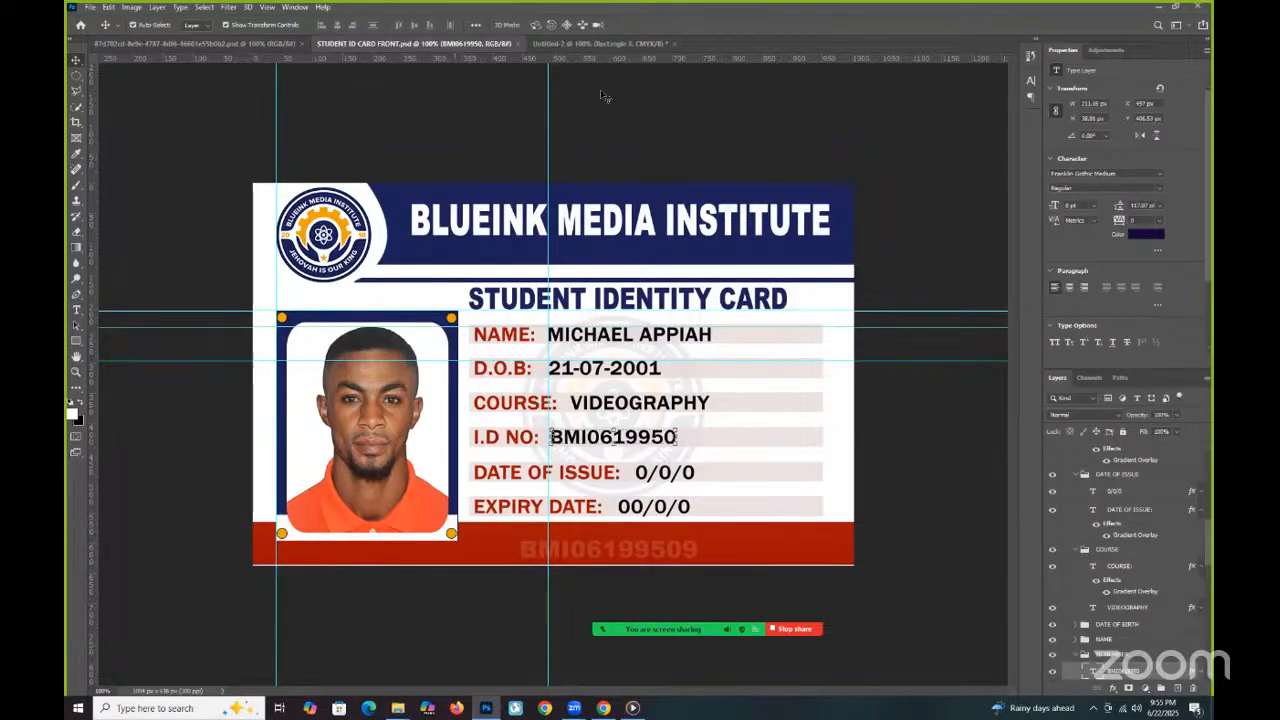
{"action": "left_click", "coordinate": [583, 45]}
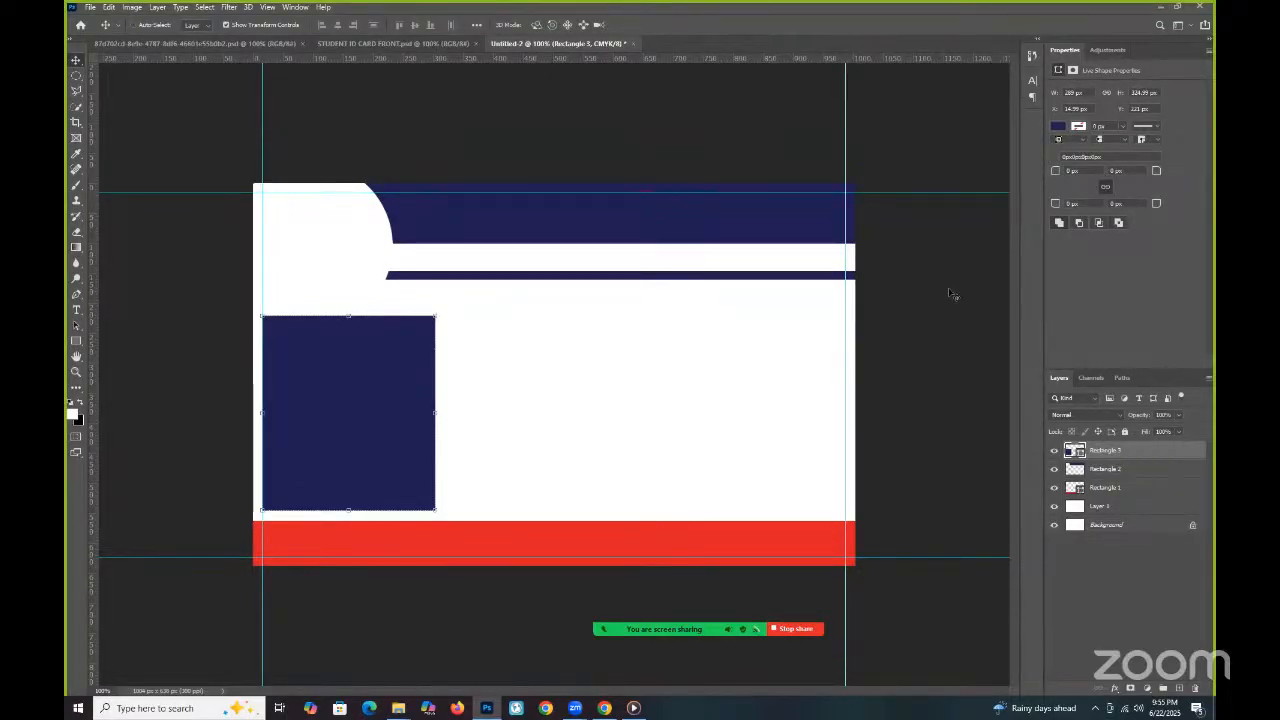
{"action": "key", "text": "ctrl+j"}
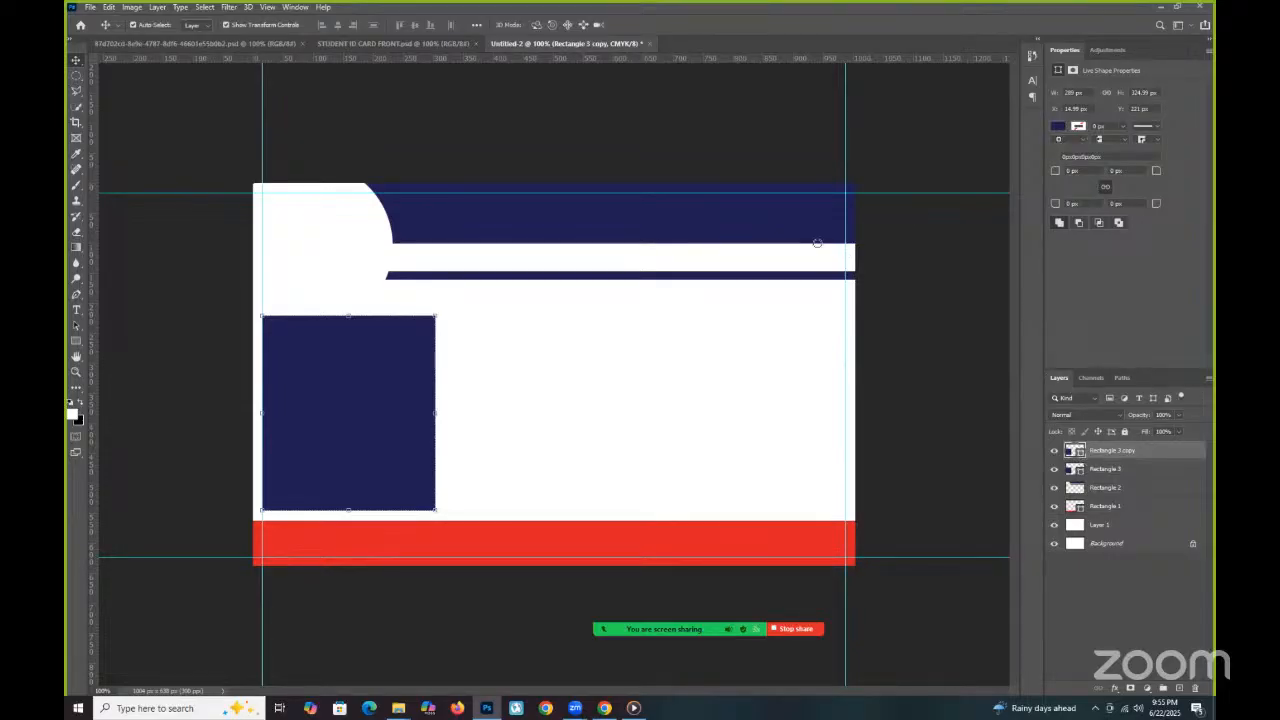
{"action": "left_click", "coordinate": [440, 349]}
{"action": "key", "text": "Return"}
{"action": "key", "text": "v"}
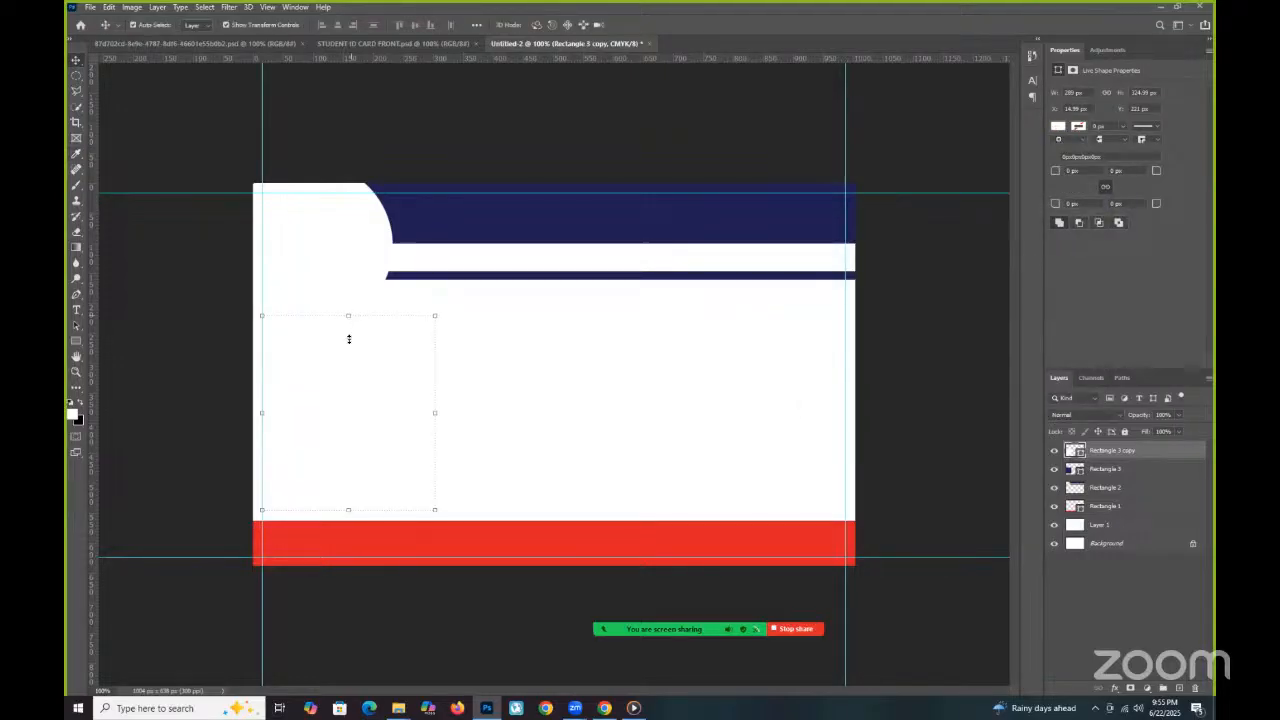
Shrink the white copy to a strip about 56 px high overlapping the footer's upper edge, matching the base of the reference photo frame.
{"action": "left_click_drag", "start_coordinate": [349, 362], "coordinate": [365, 489]}
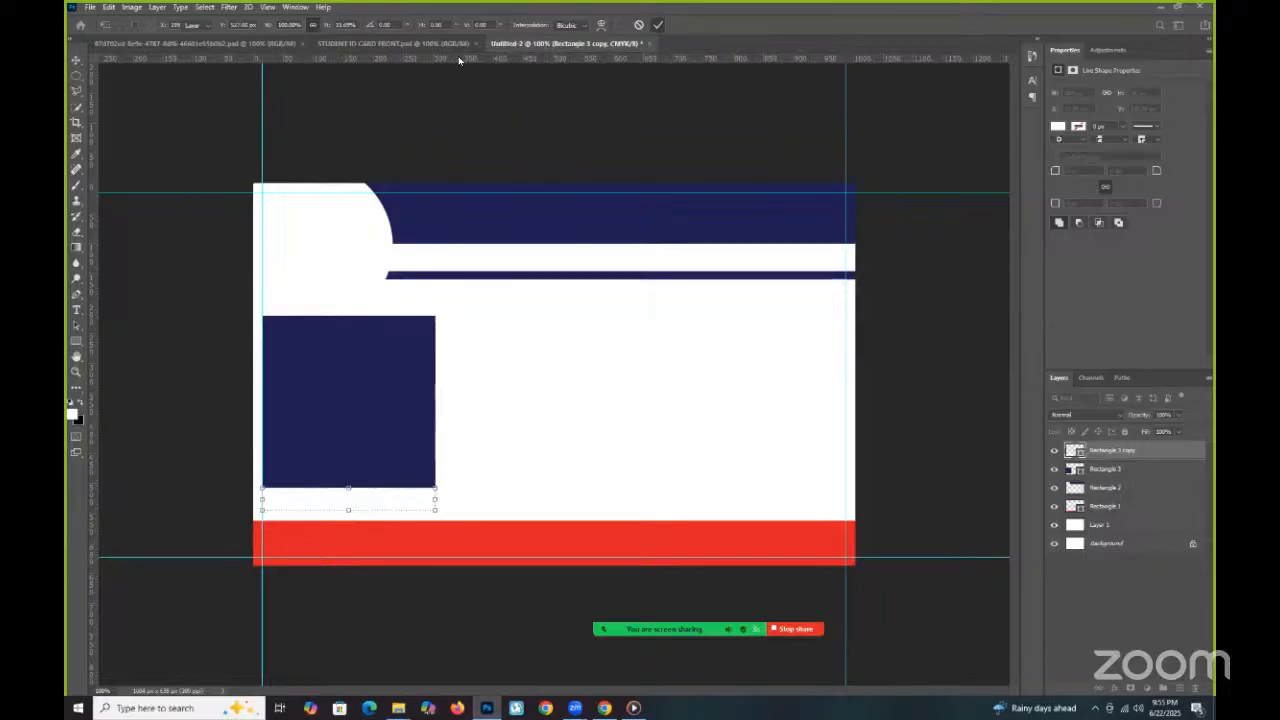
{"action": "key", "text": "Return"}
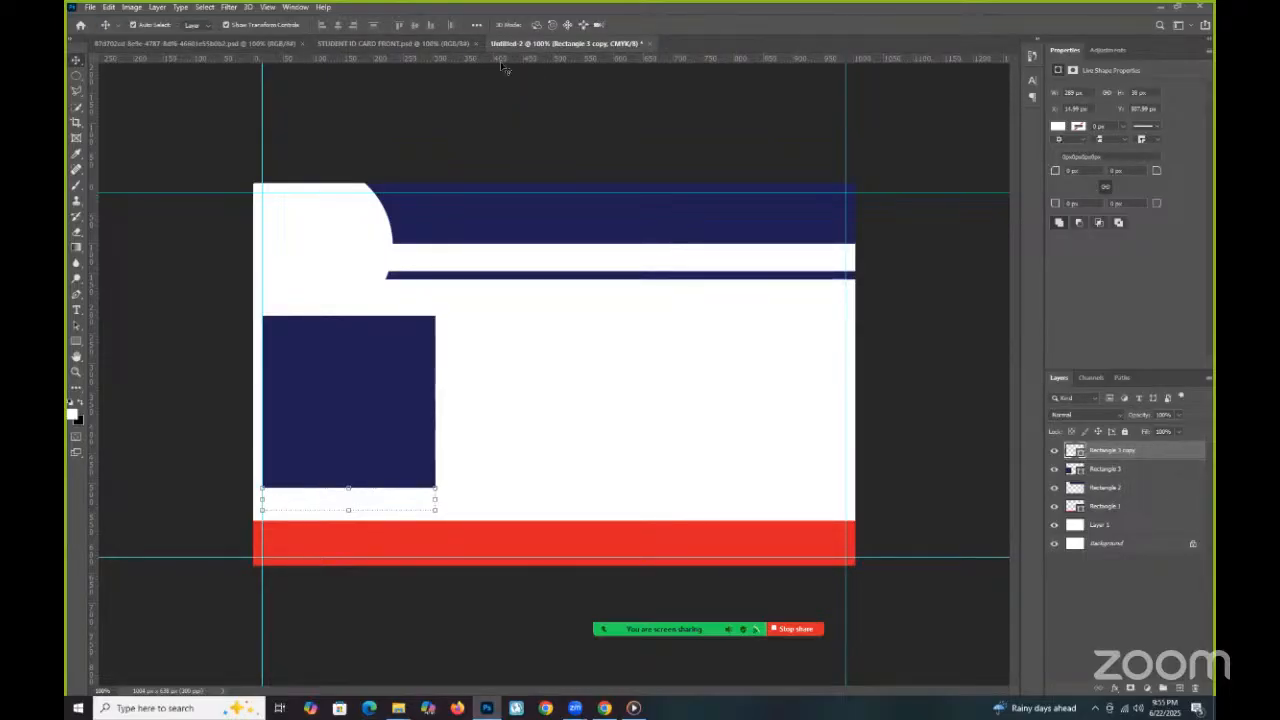
{"action": "key", "text": "ctrl+shift+Tab"}
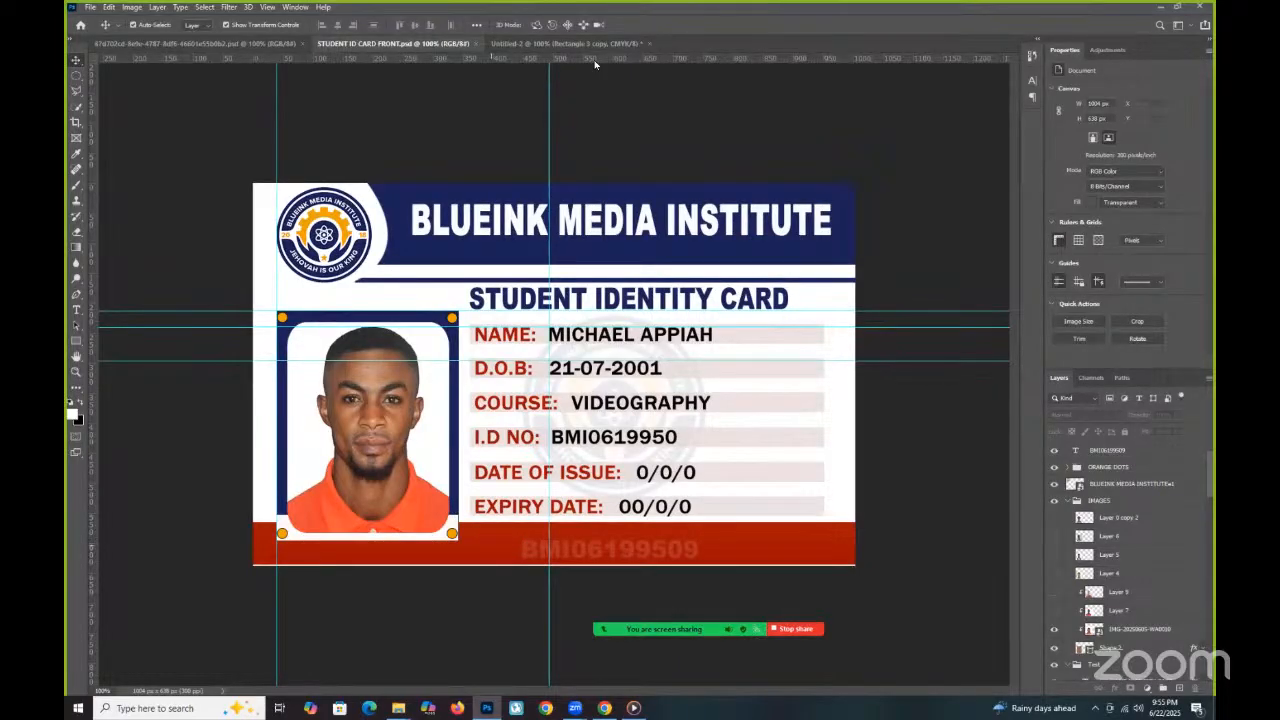
{"action": "key", "text": "ctrl+Tab"}
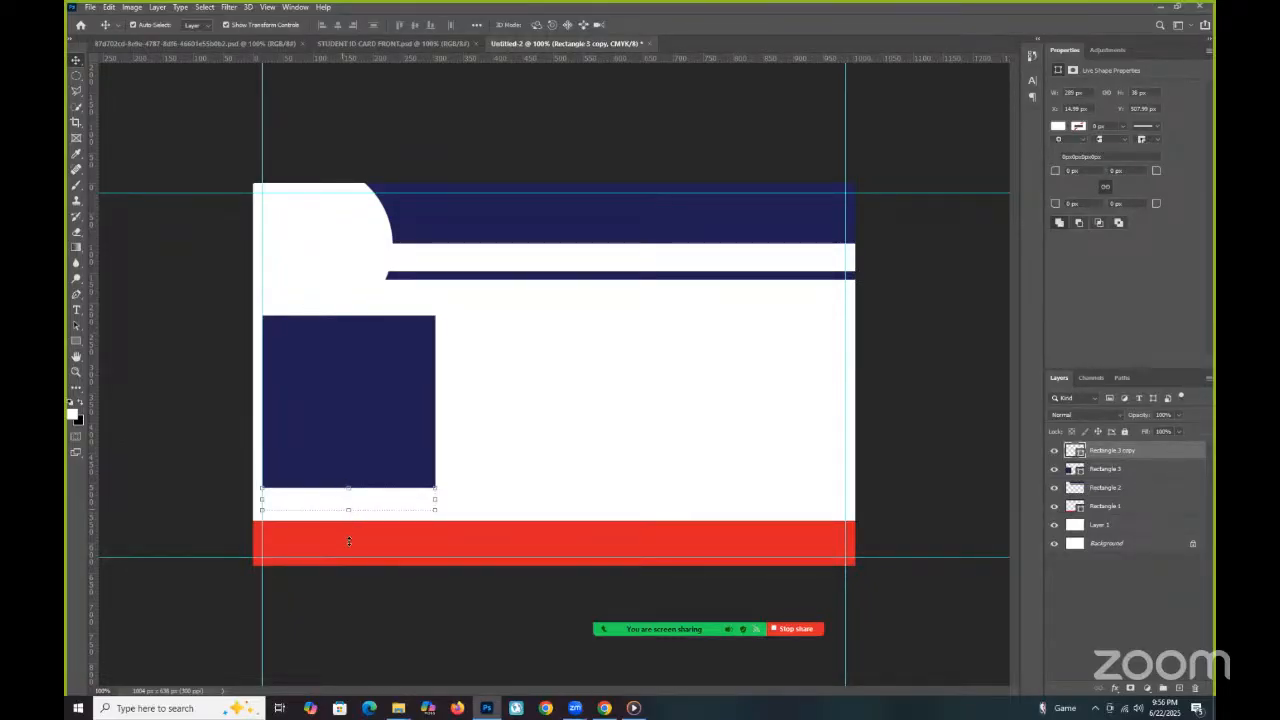
{"action": "left_click_drag", "start_coordinate": [350, 539], "coordinate": [347, 497]}
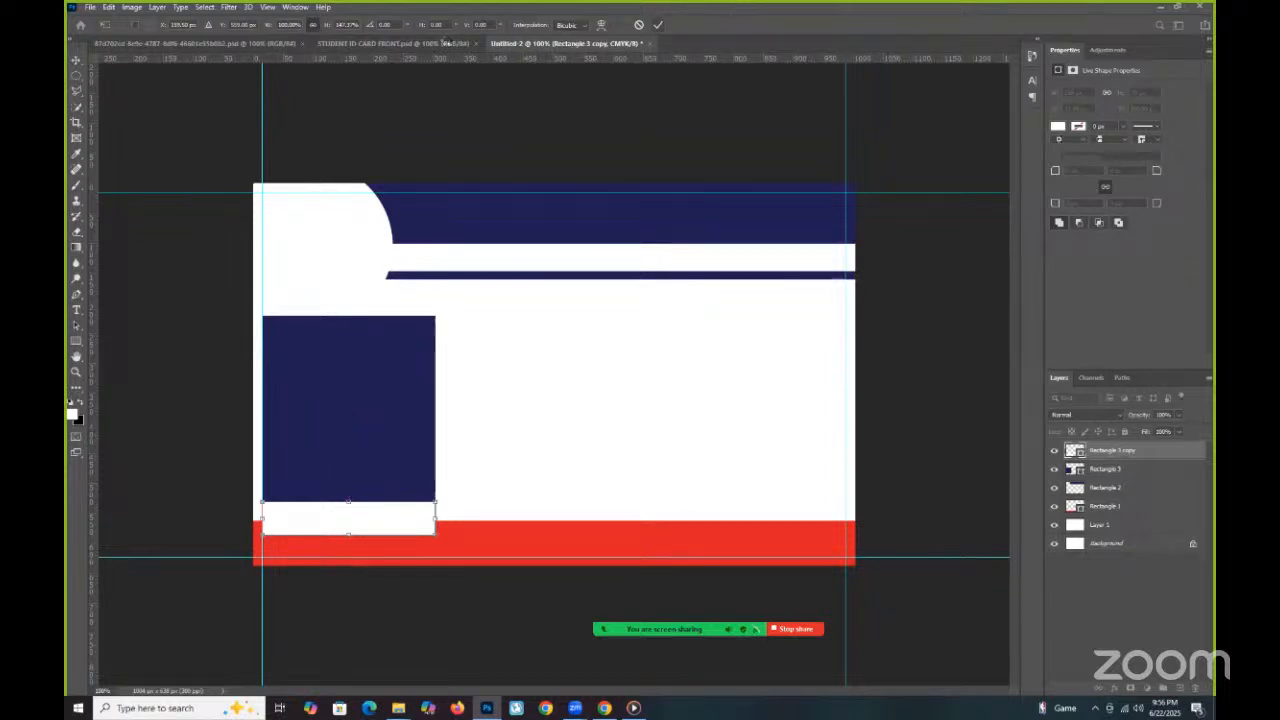
{"action": "left_click", "coordinate": [658, 24]}
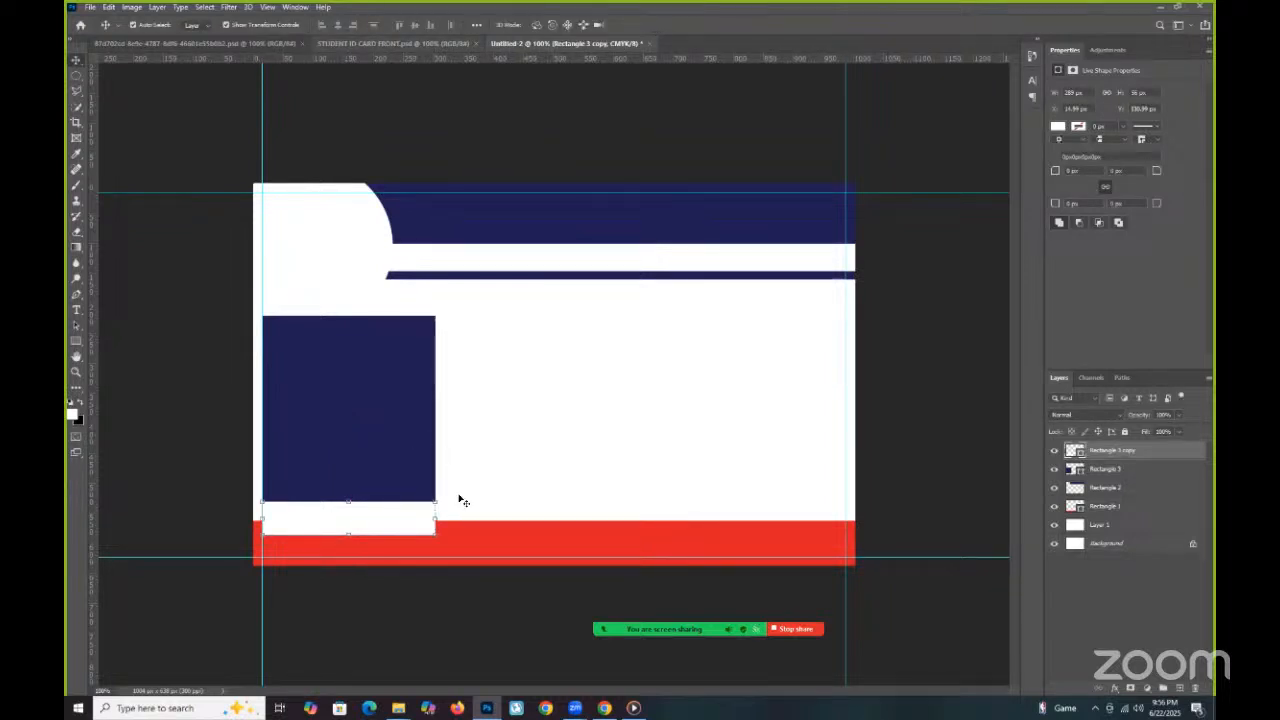
Compare the footer with the reference card, and stretch the red rectangle's upper edge slightly upward to a height of about 97 px.
{"action": "left_click", "coordinate": [392, 43]}
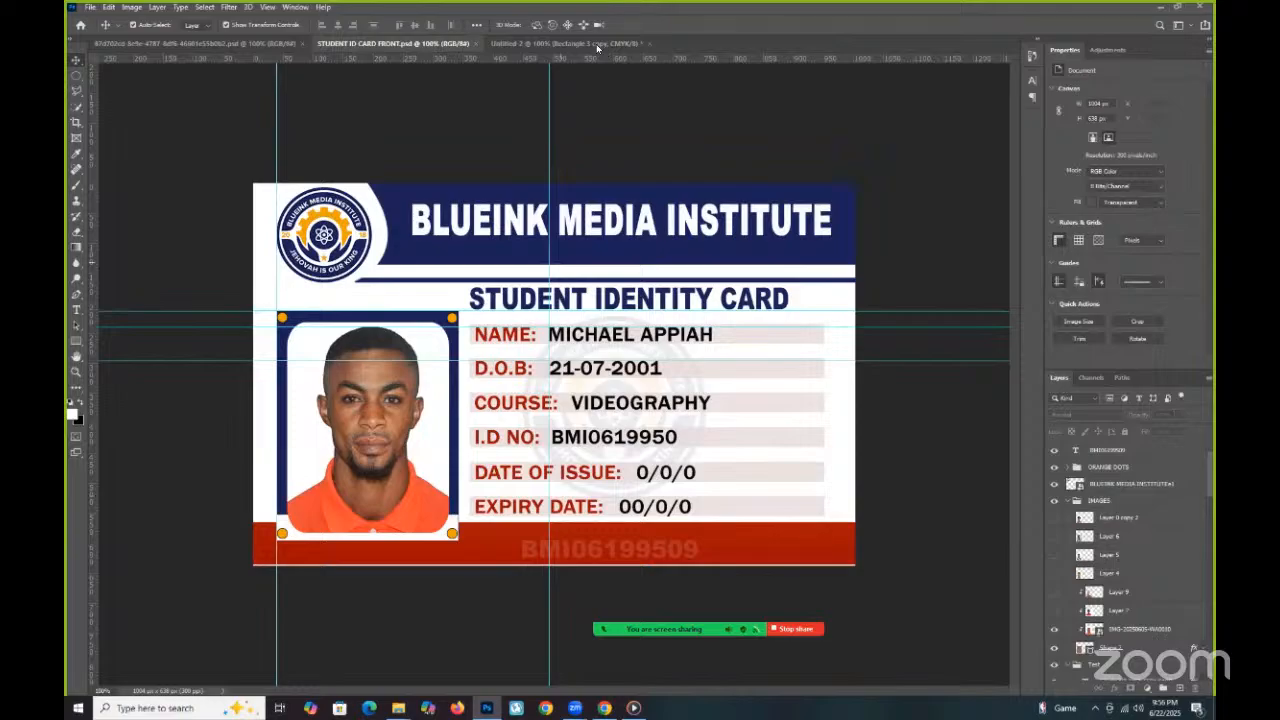
{"action": "key", "text": "ctrl+Tab"}
{"action": "left_click", "coordinate": [540, 523]}
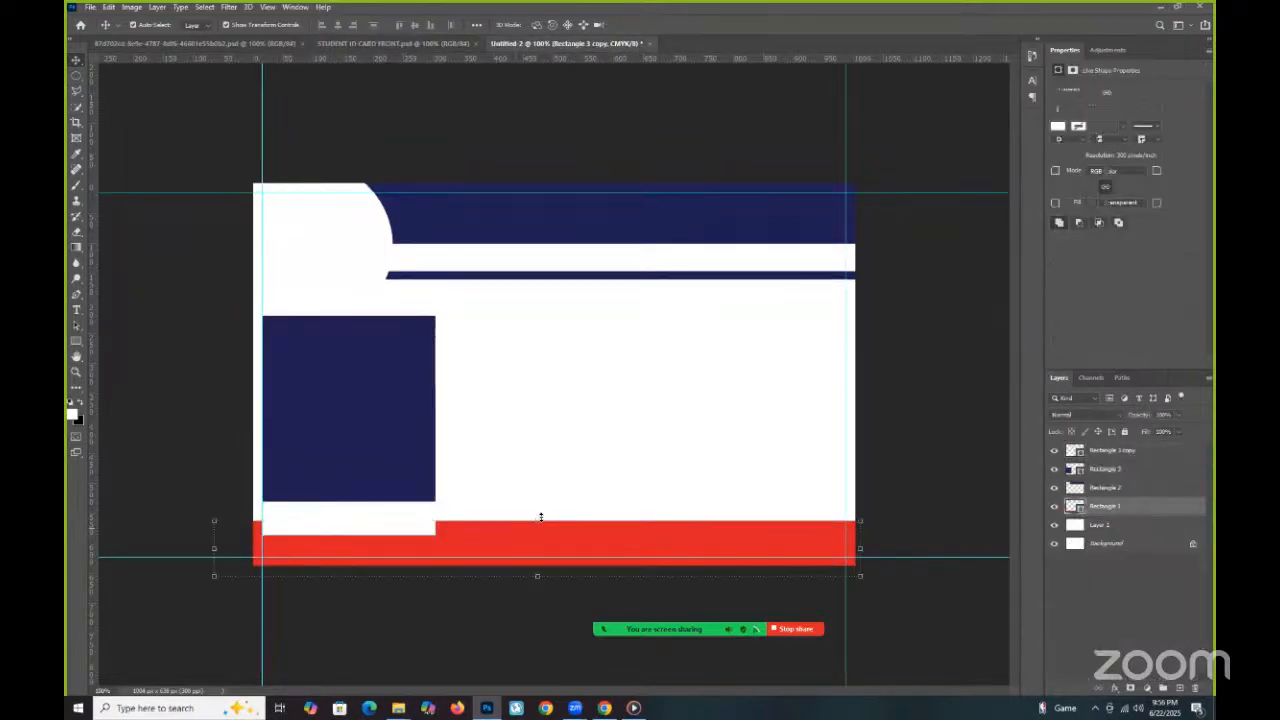
{"action": "left_click_drag", "start_coordinate": [541, 518], "coordinate": [542, 515]}
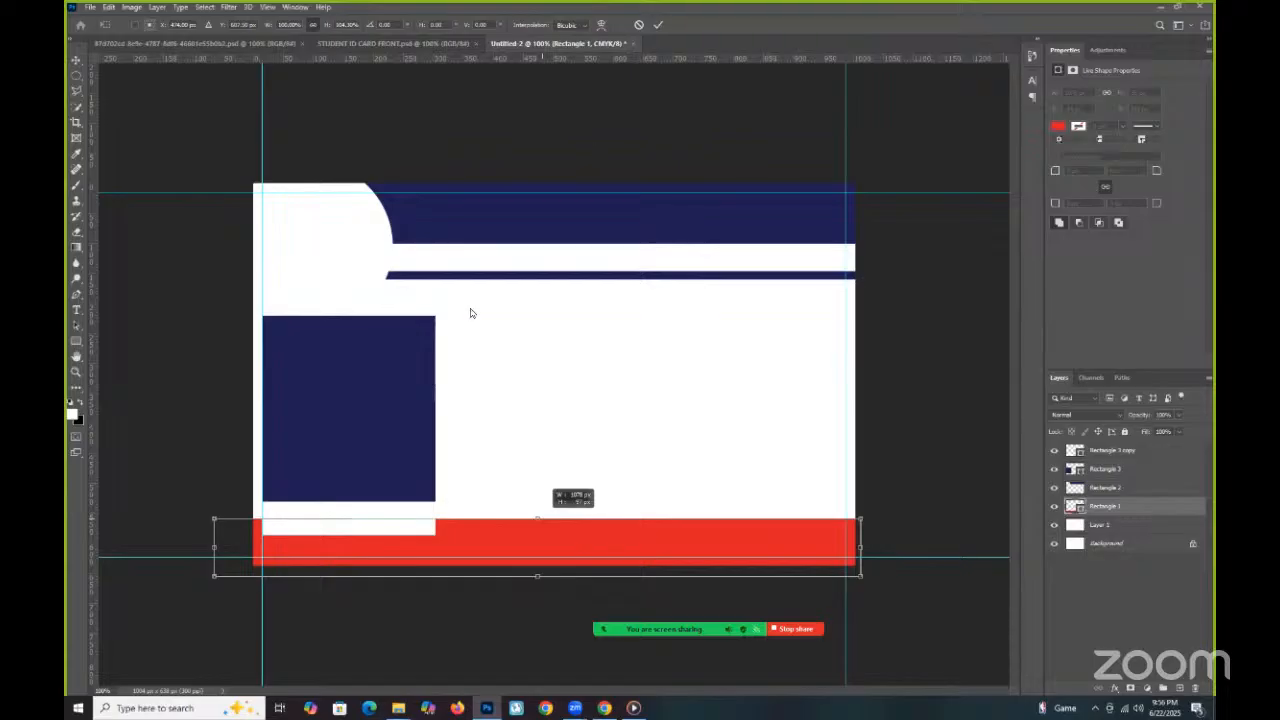
{"action": "key", "text": "Return"}
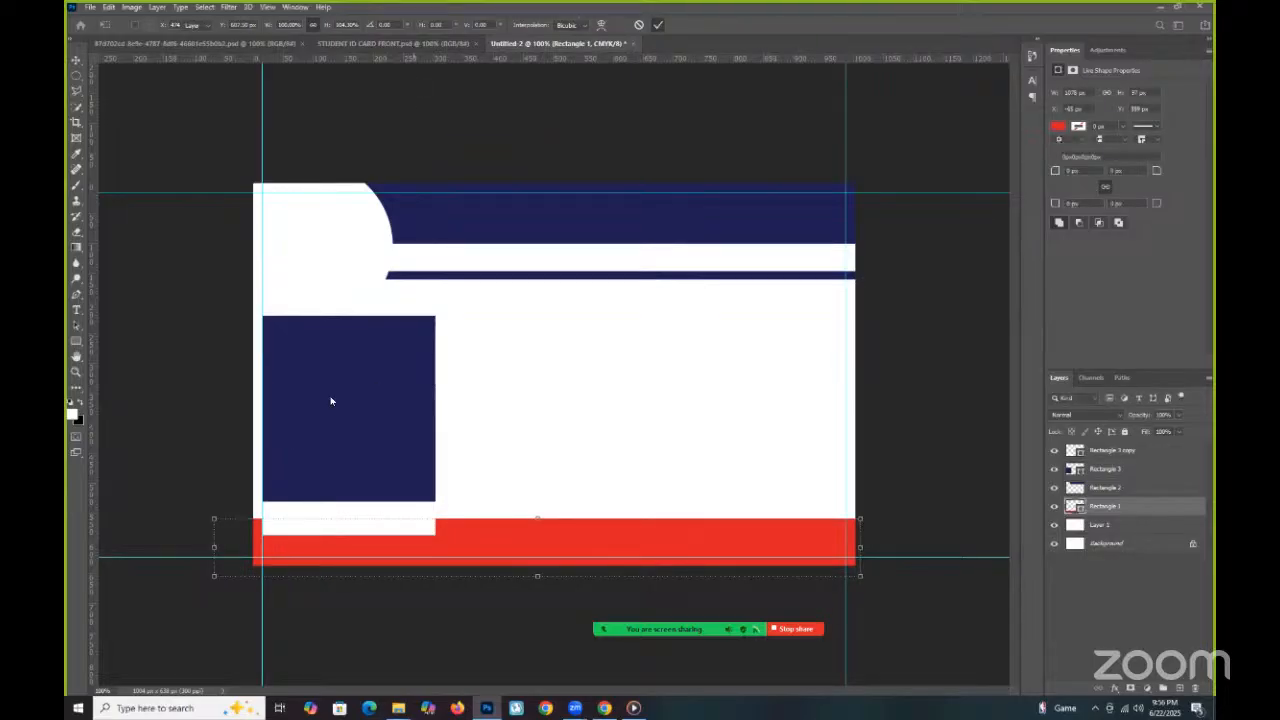
Check the reference footer's colour, change the footer rectangle's fill to a darker red, and deselect it.
{"action": "key", "text": "ctrl+shift+Tab"}
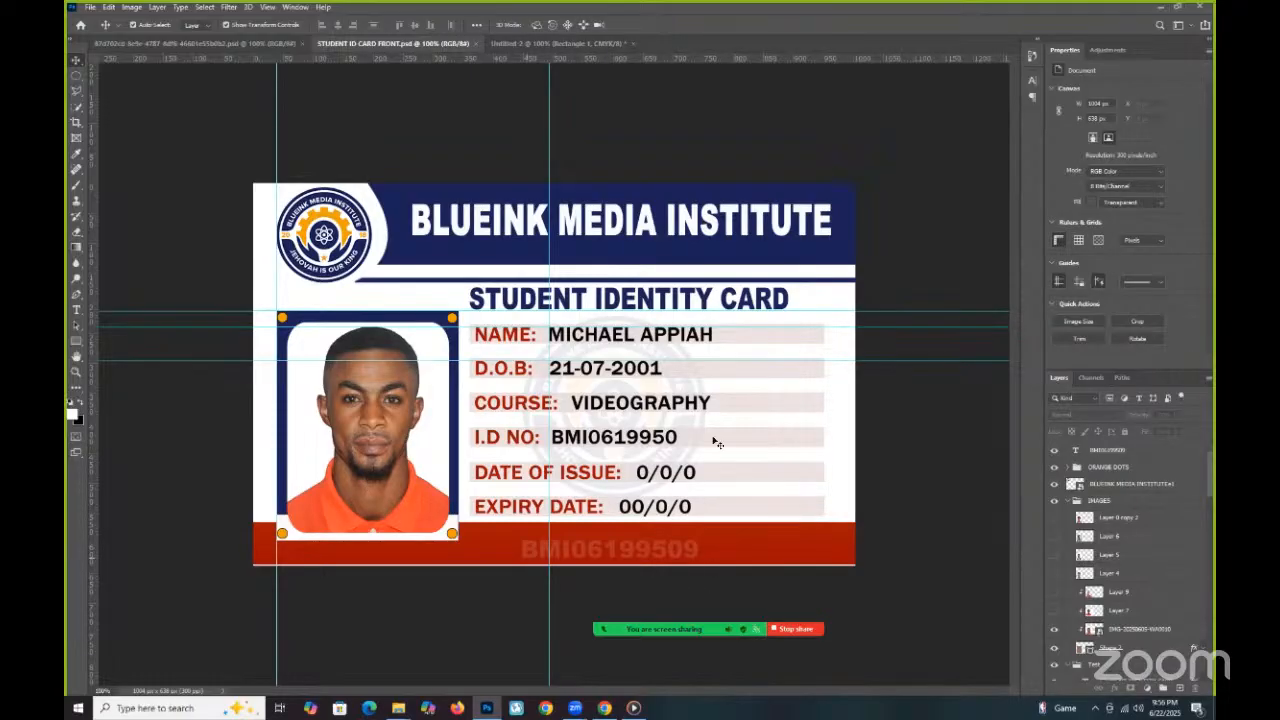
{"action": "key", "text": "ctrl+Tab"}
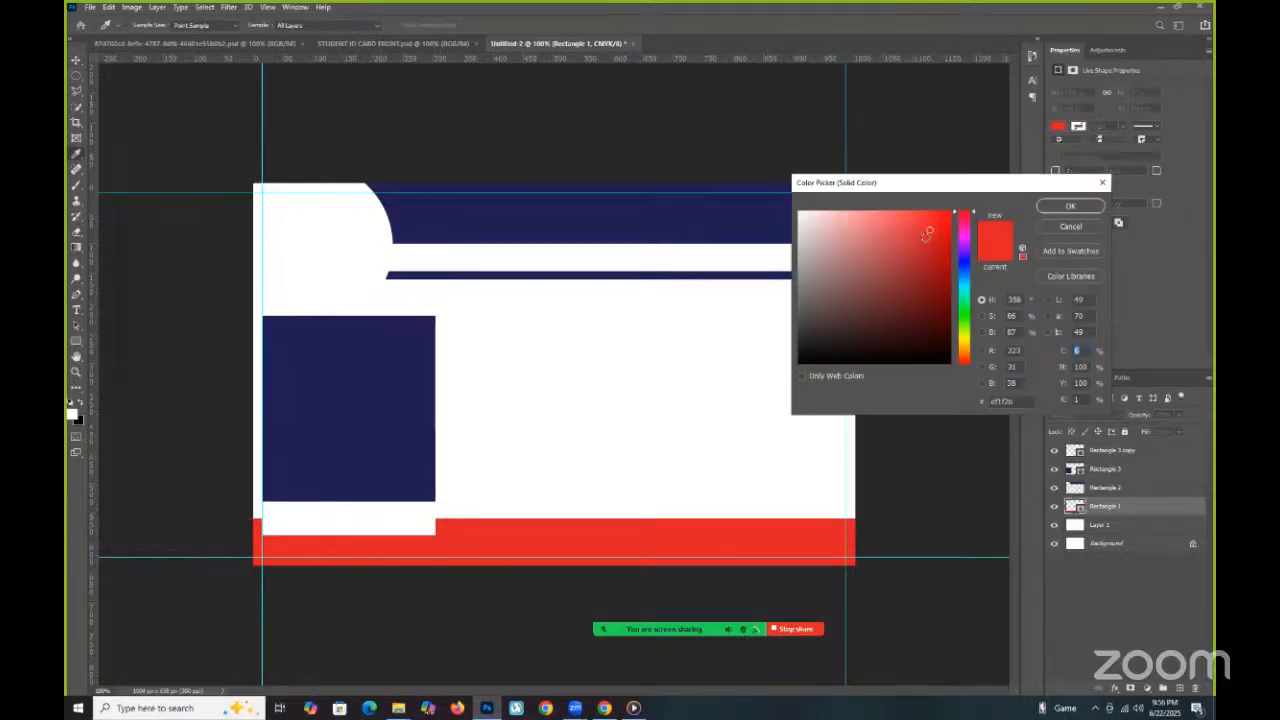
{"action": "left_click", "coordinate": [922, 256]}
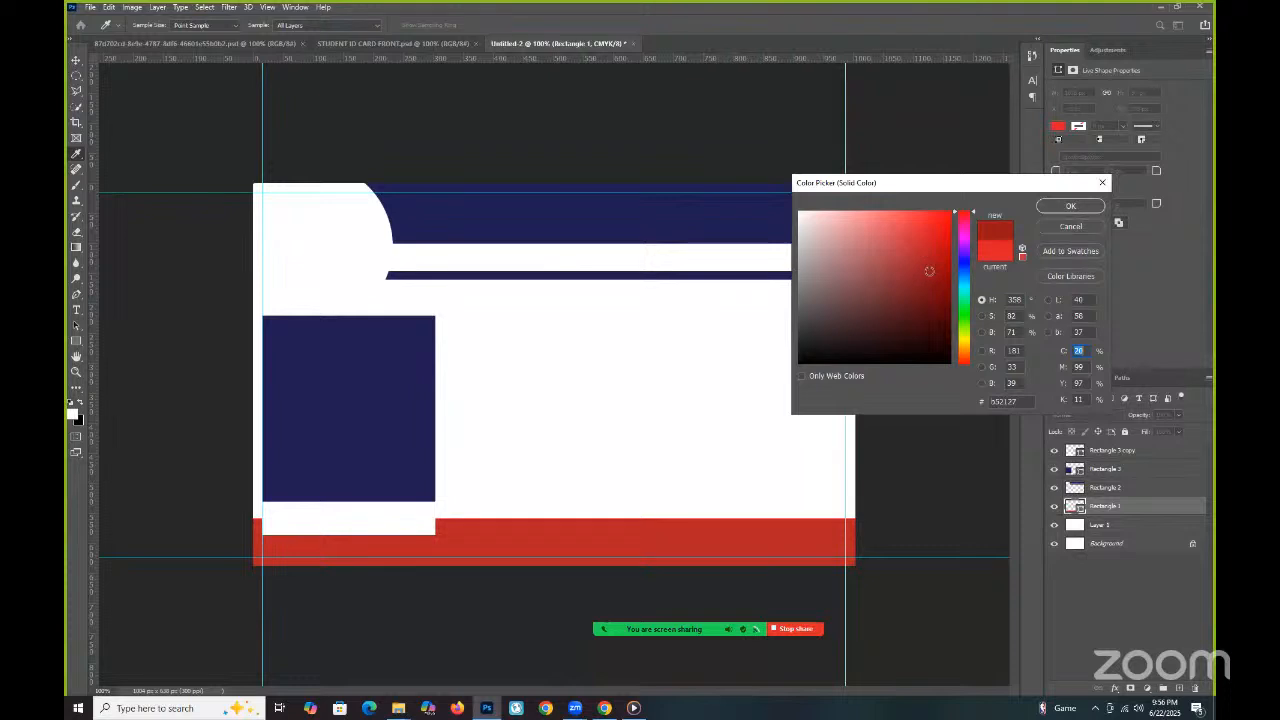
{"action": "left_click", "coordinate": [929, 270]}
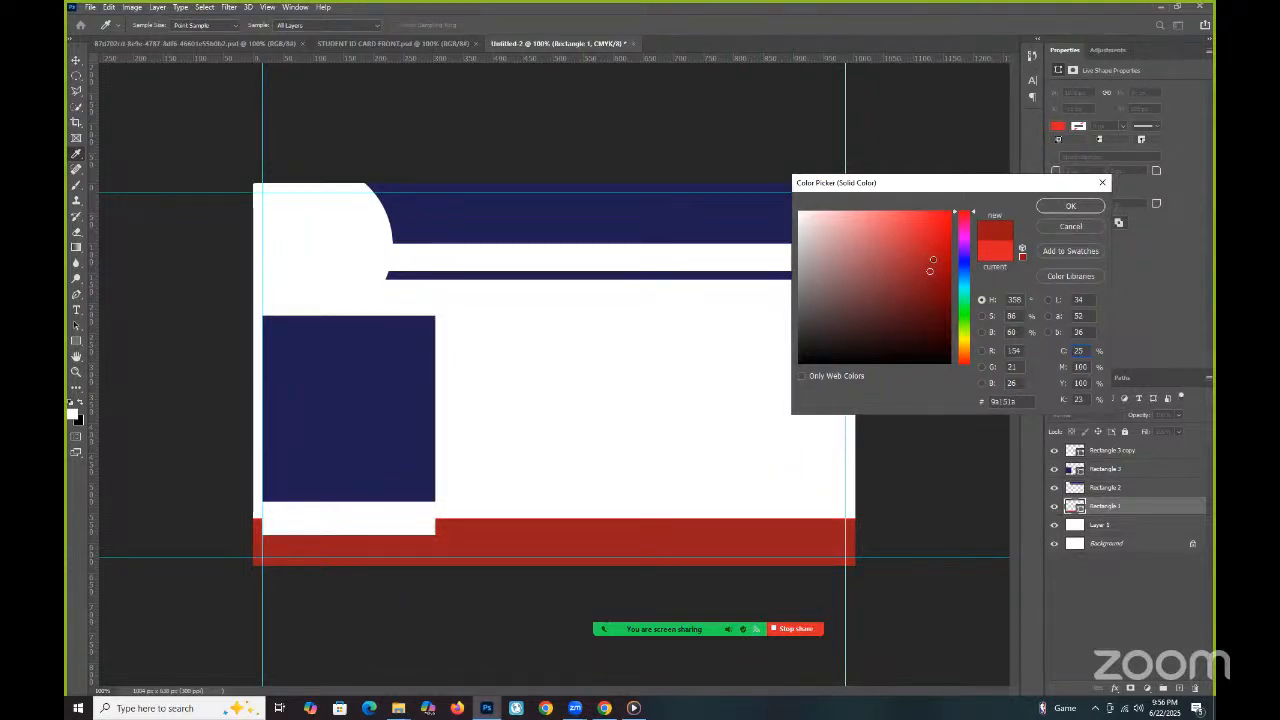
{"action": "left_click", "coordinate": [1072, 207]}
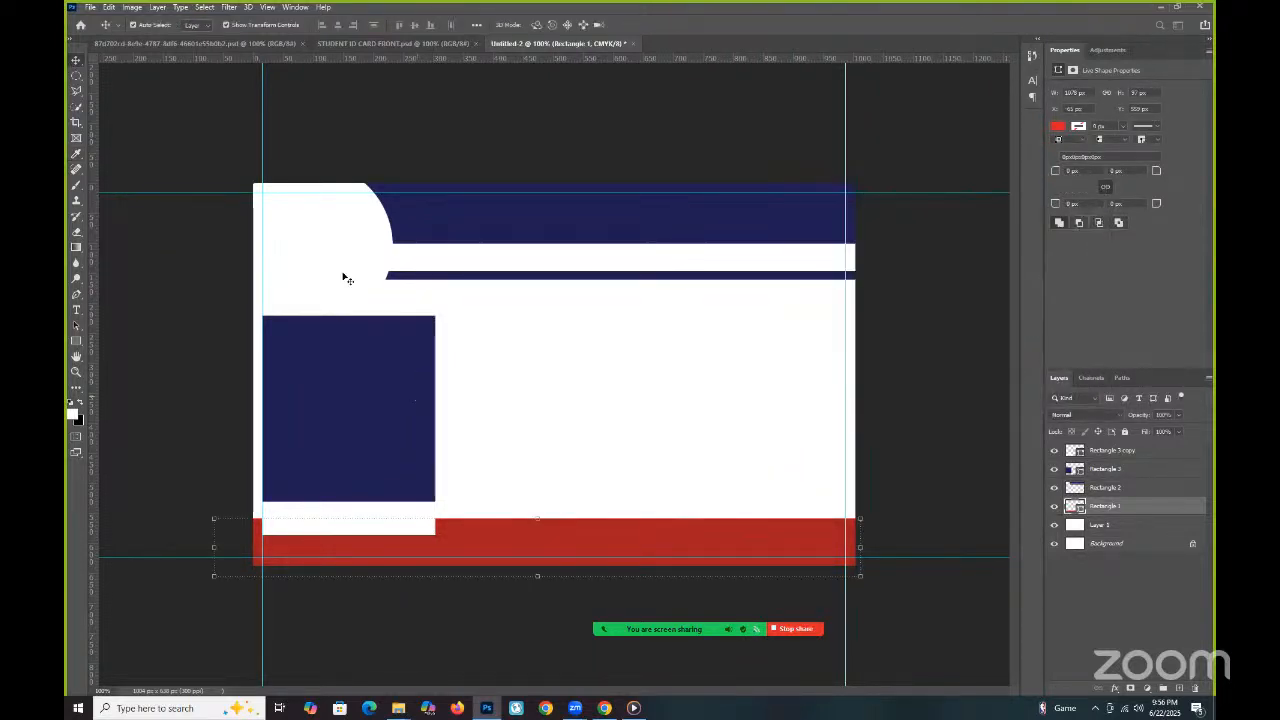
{"action": "left_click", "coordinate": [135, 238]}
Activate the Custom Shape tool and open the All Legacy Default Shapes collection in its shape library.
{"action": "right_click", "coordinate": [76, 342]}
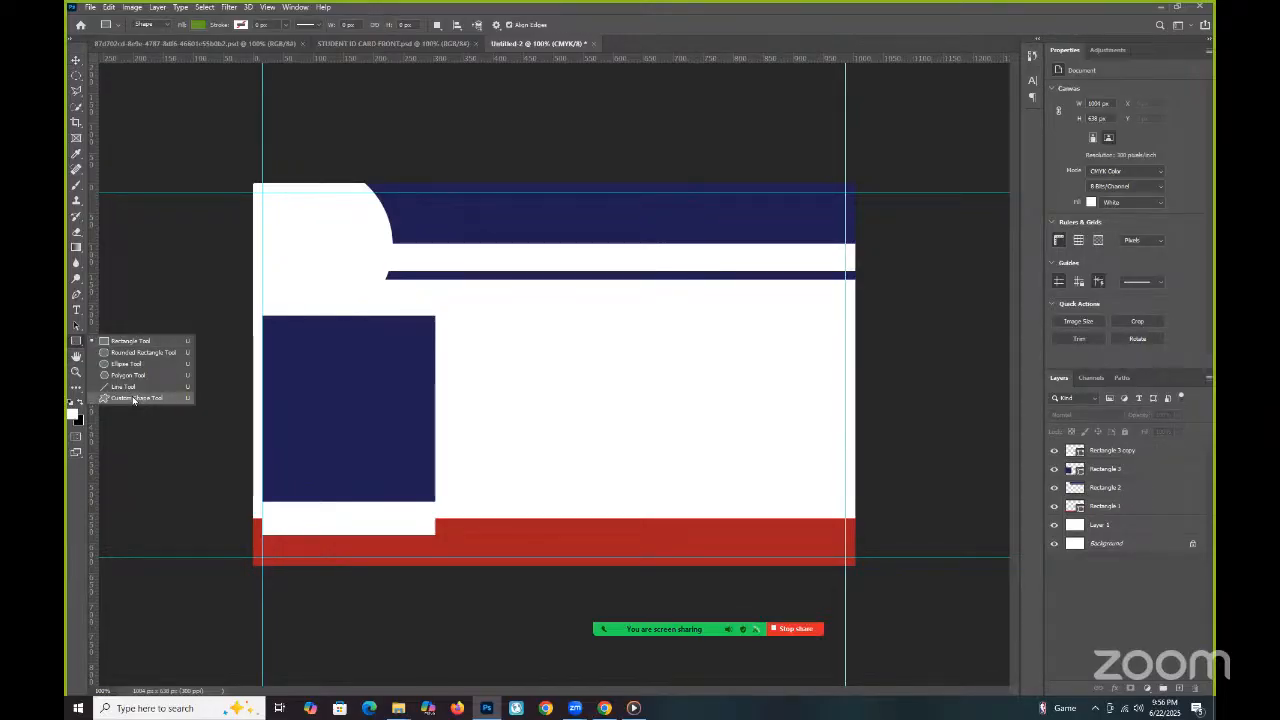
{"action": "left_click", "coordinate": [130, 397]}
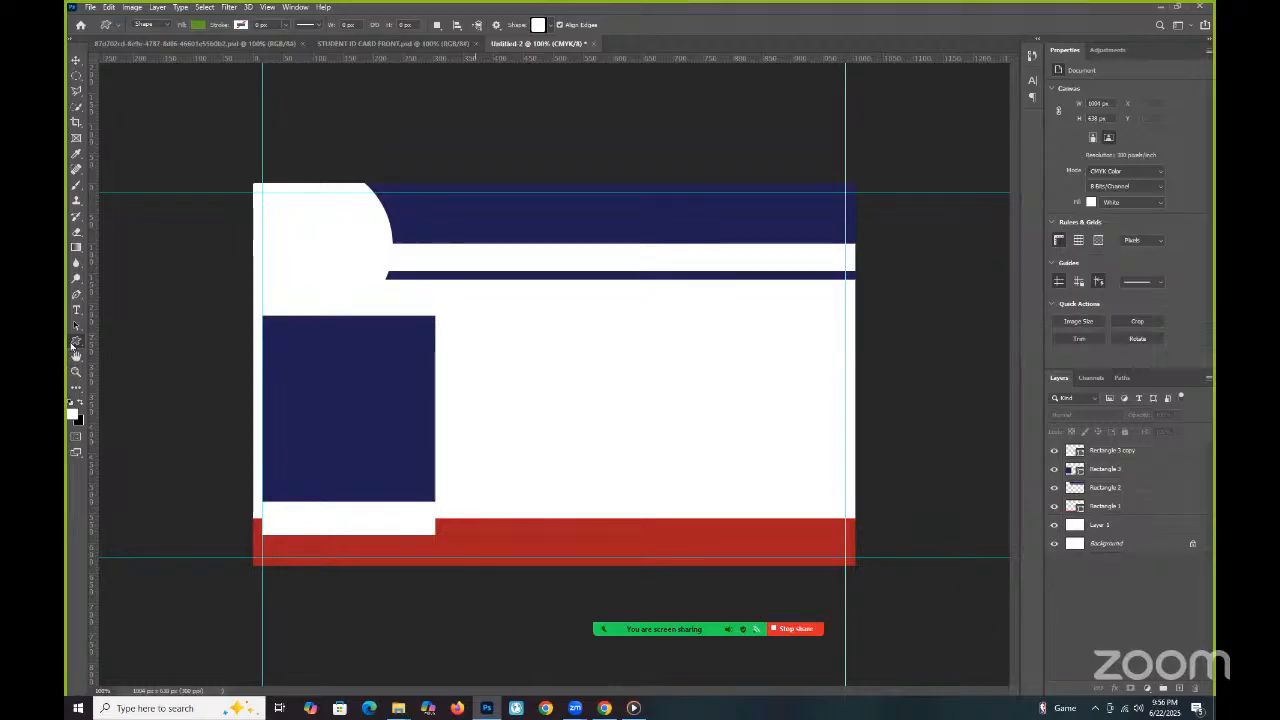
{"action": "right_click", "coordinate": [77, 342]}
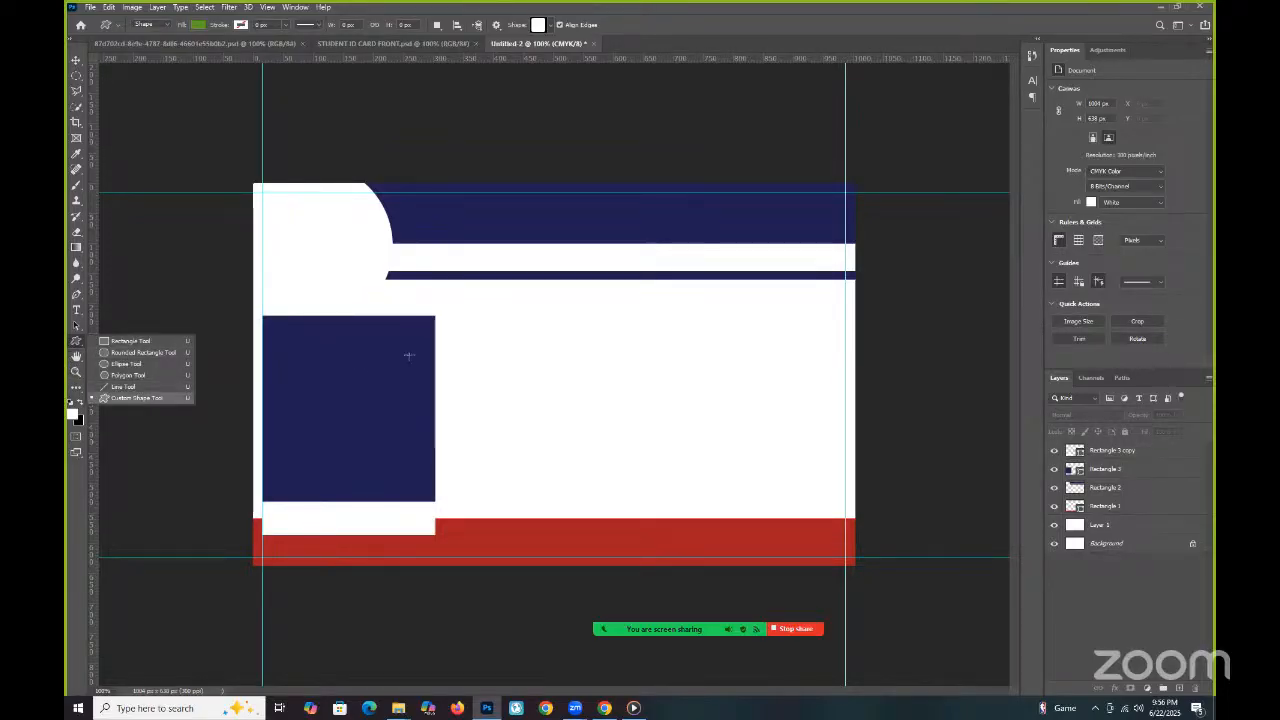
{"action": "left_click", "coordinate": [477, 347]}
{"action": "right_click", "coordinate": [474, 344]}
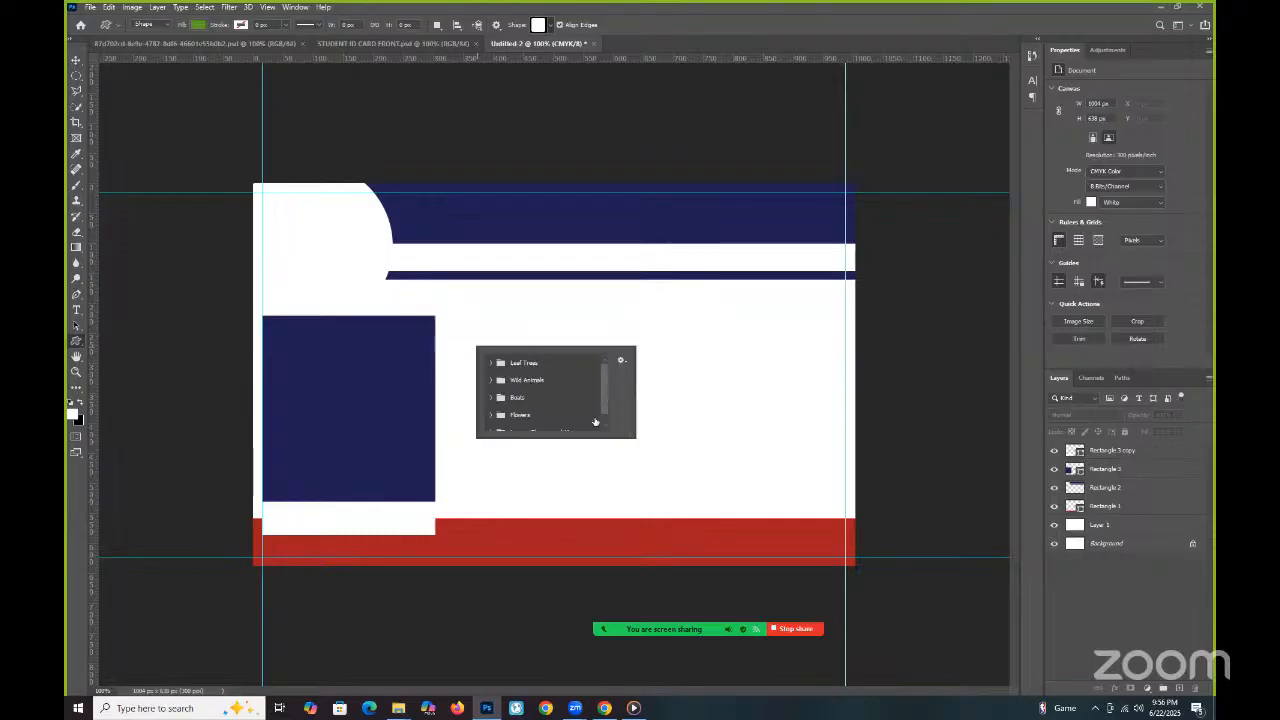
{"action": "scroll", "coordinate": [604, 418], "scroll_direction": "down", "scroll_amount": 1}
{"action": "left_click", "coordinate": [492, 424]}
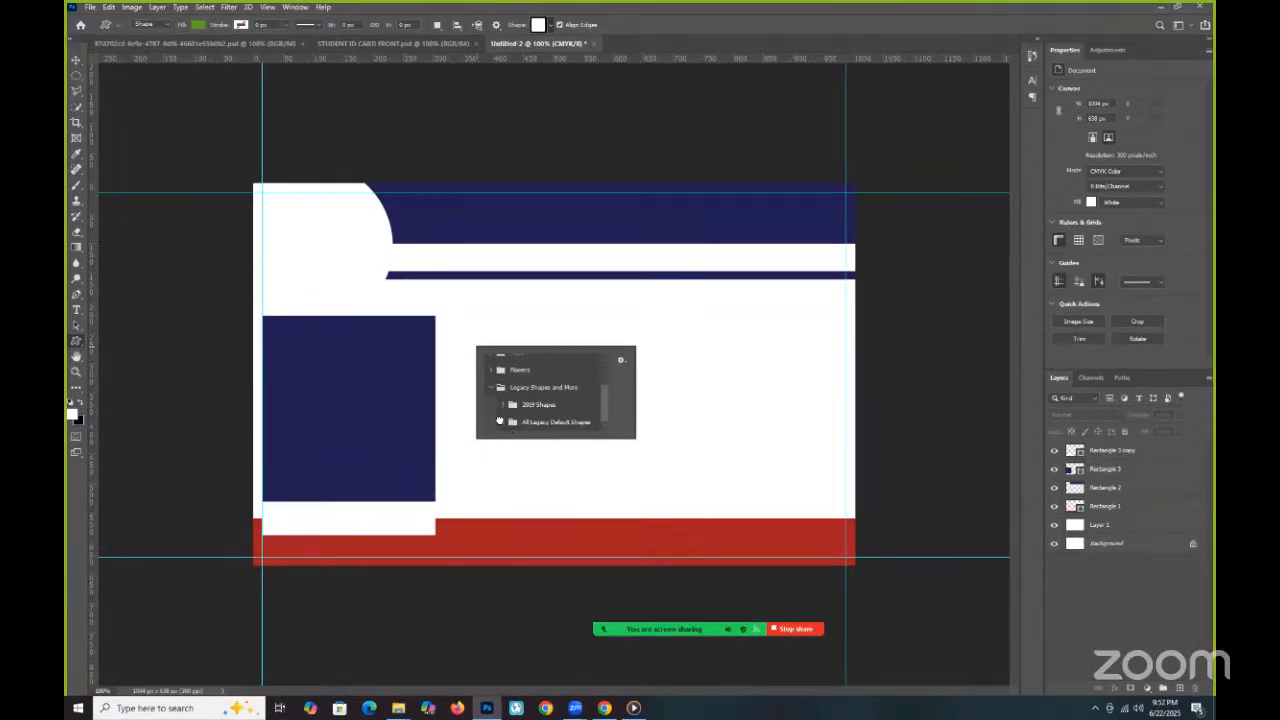
{"action": "left_click", "coordinate": [537, 420]}
{"action": "scroll", "coordinate": [537, 420], "scroll_direction": "down", "scroll_amount": 5}
{"action": "scroll", "coordinate": [519, 400], "scroll_direction": "down", "scroll_amount": 4}
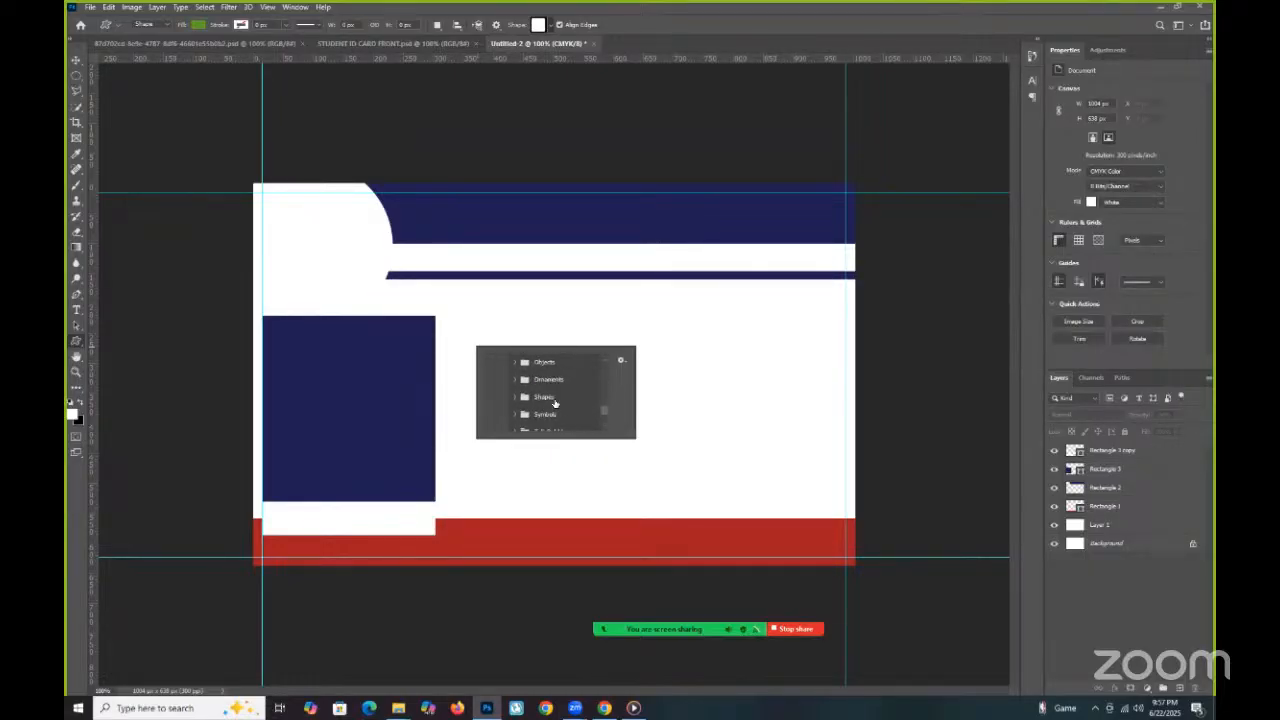
Choose the rounded square from the legacy Shapes group, and draw it about 247 by 321 px inside the photo frame.
{"action": "left_click", "coordinate": [553, 398]}
{"action": "scroll", "coordinate": [555, 403], "scroll_direction": "down", "scroll_amount": 3}
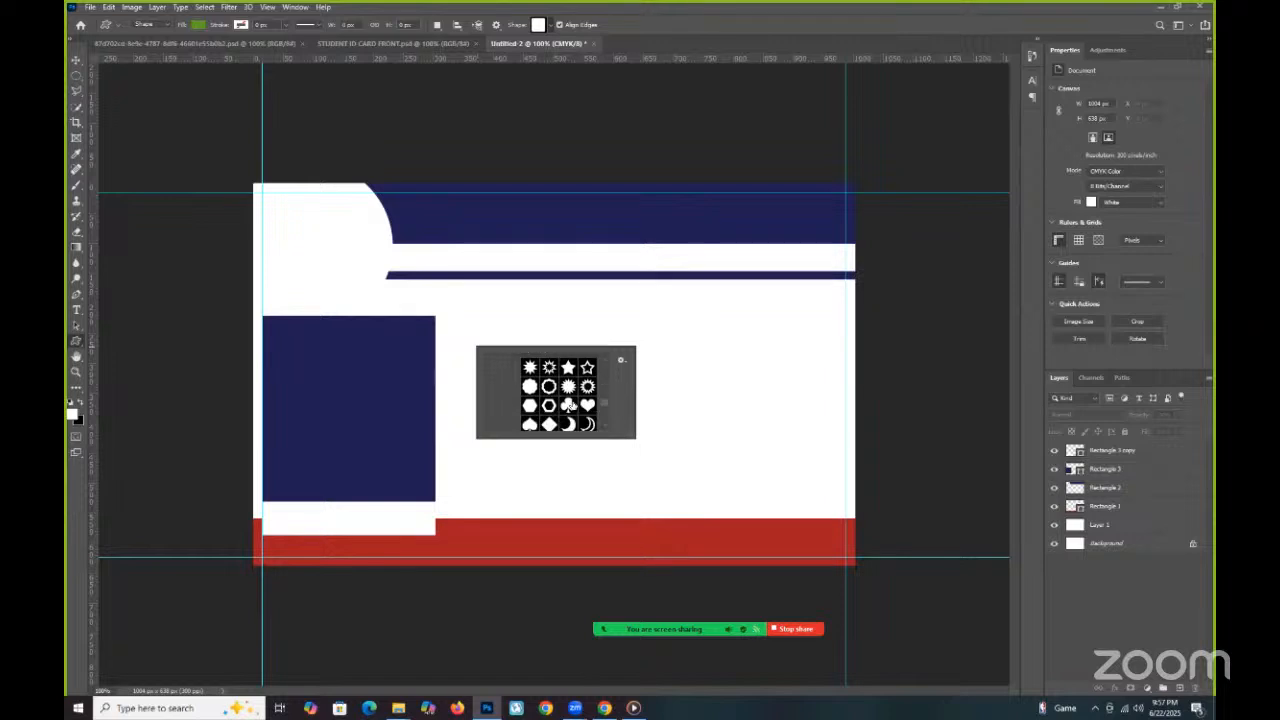
{"action": "scroll", "coordinate": [558, 392], "scroll_direction": "down", "scroll_amount": 2}
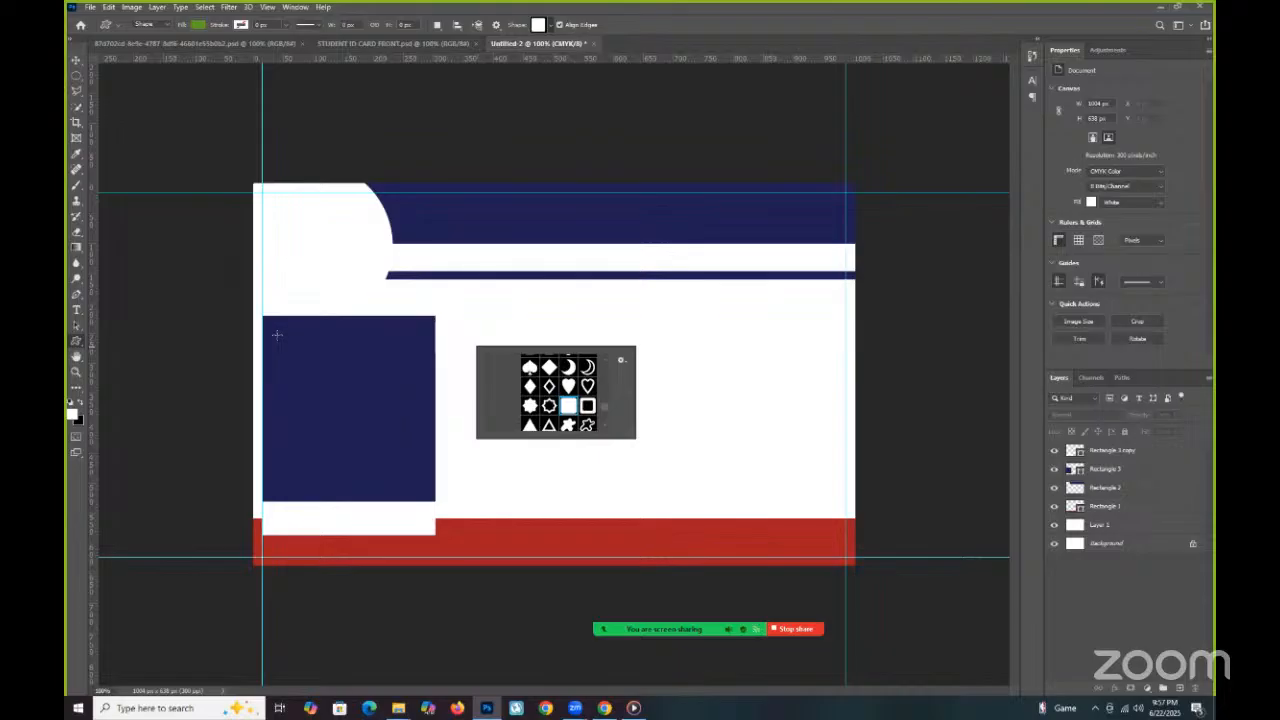
{"action": "left_click_drag", "start_coordinate": [273, 335], "coordinate": [420, 524]}
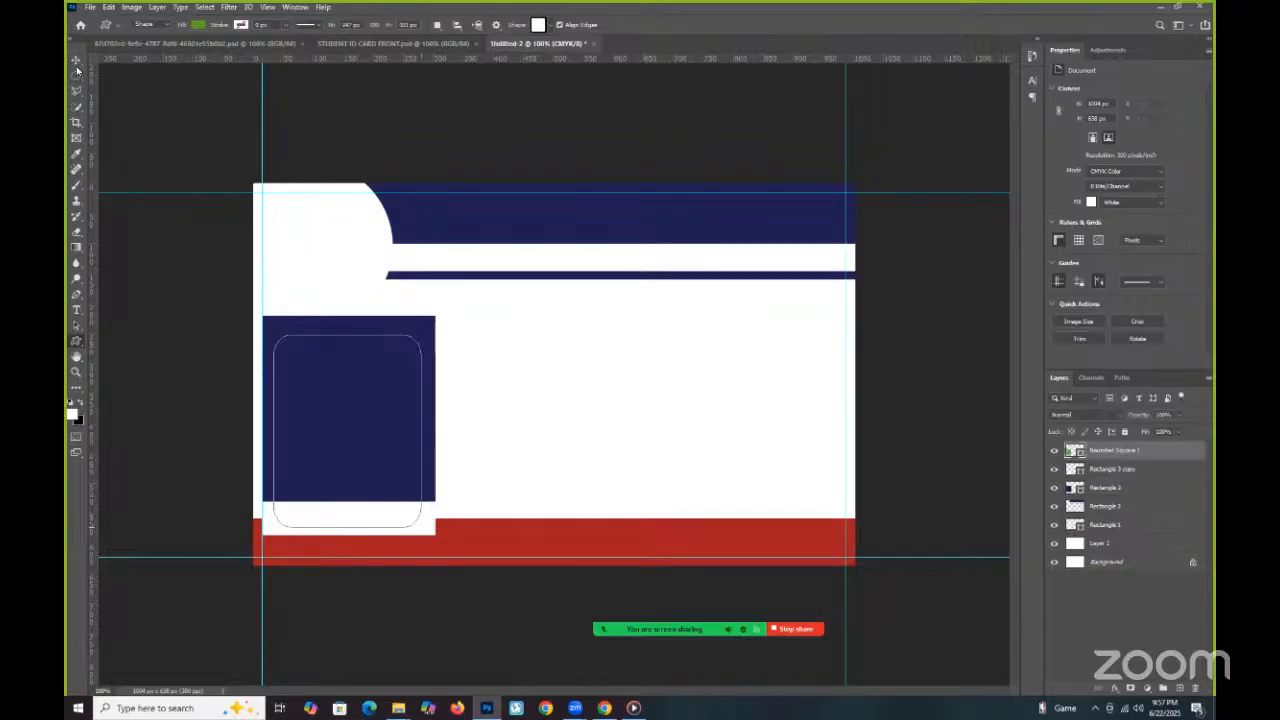
{"action": "key", "text": "v"}
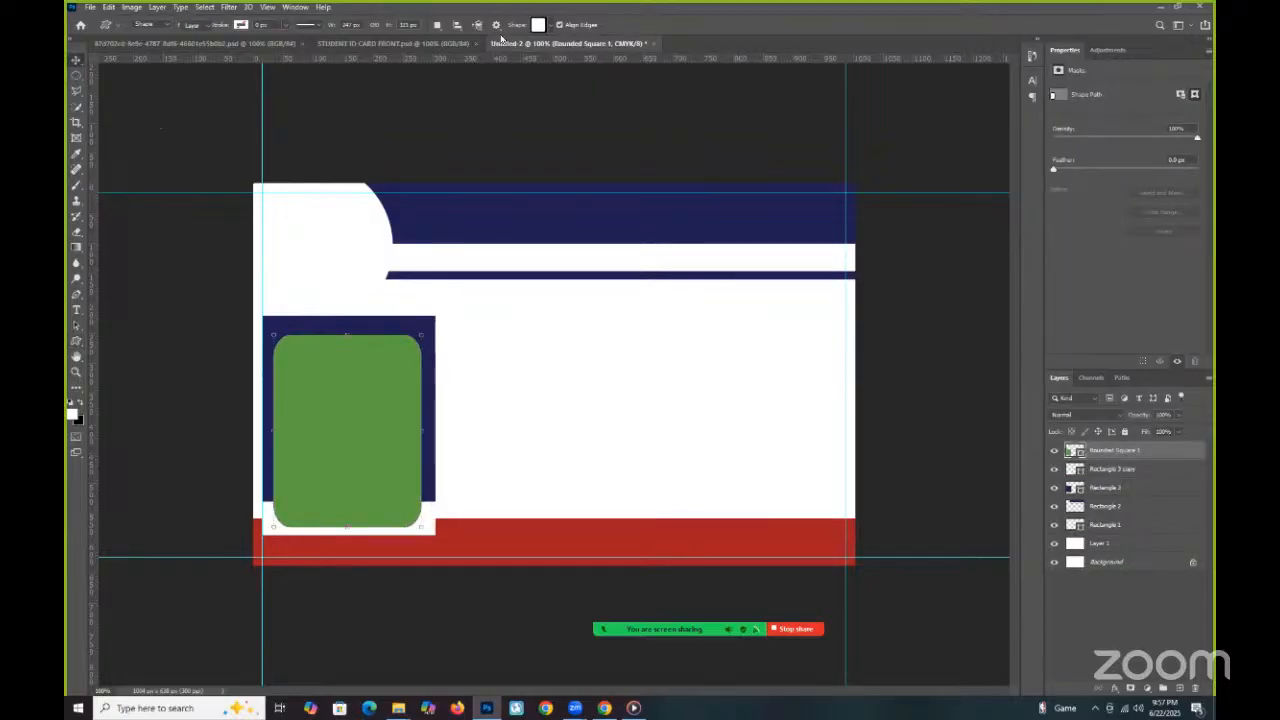
Stretch the green rounded square's upper edge upward and its right edge slightly outward to even the frame margins, comparing it with the reference card.
{"action": "left_click", "coordinate": [392, 50]}
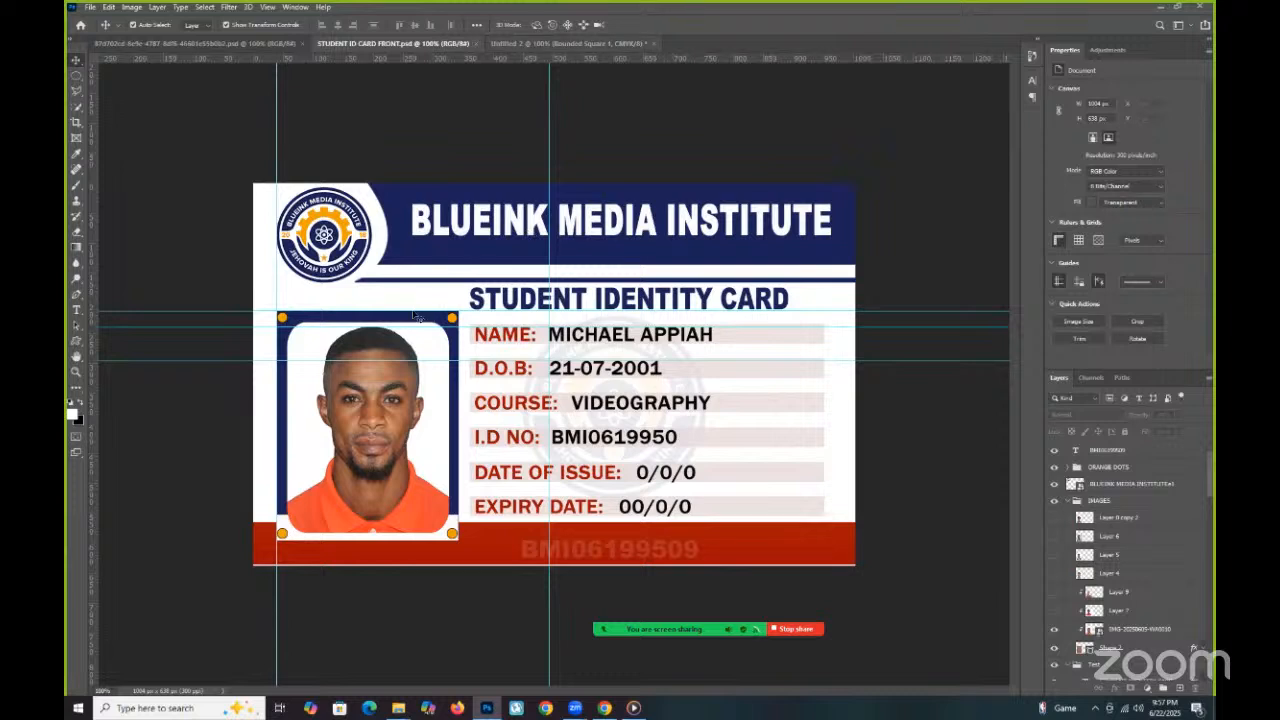
{"action": "key", "text": "ctrl+Tab"}
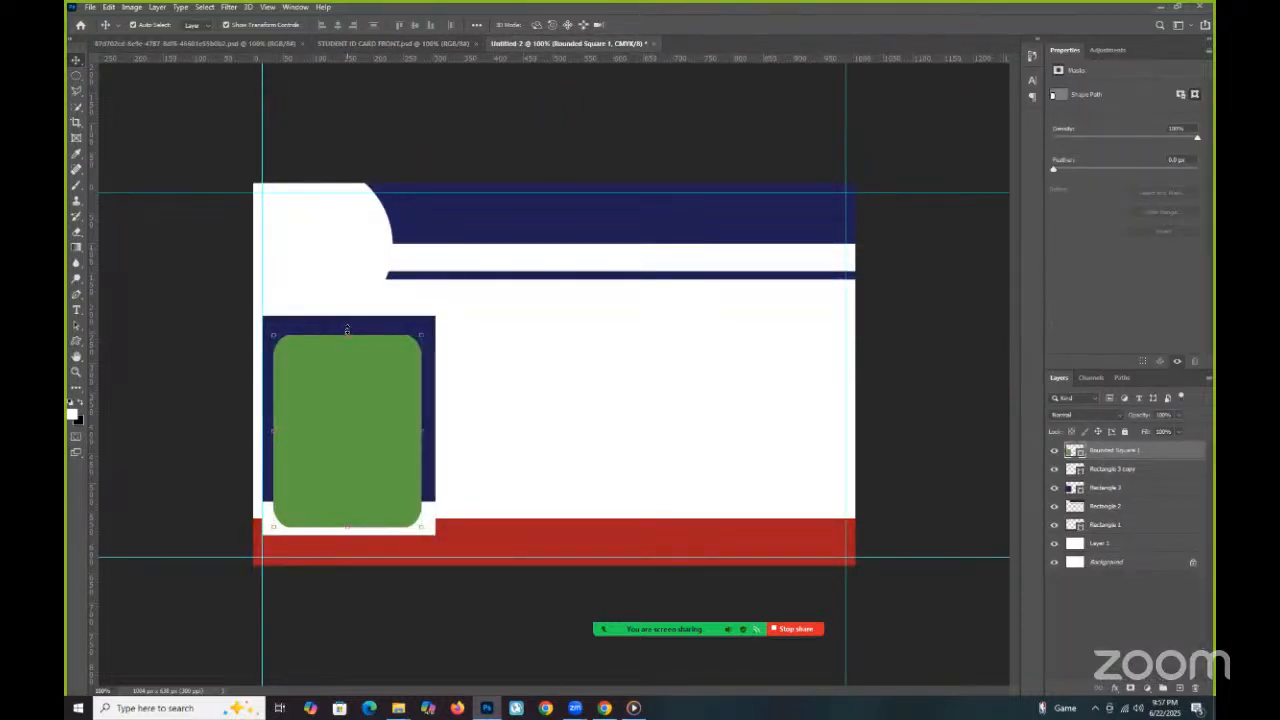
{"action": "key", "text": "ctrl+t"}
{"action": "left_click_drag", "start_coordinate": [345, 334], "coordinate": [344, 327]}
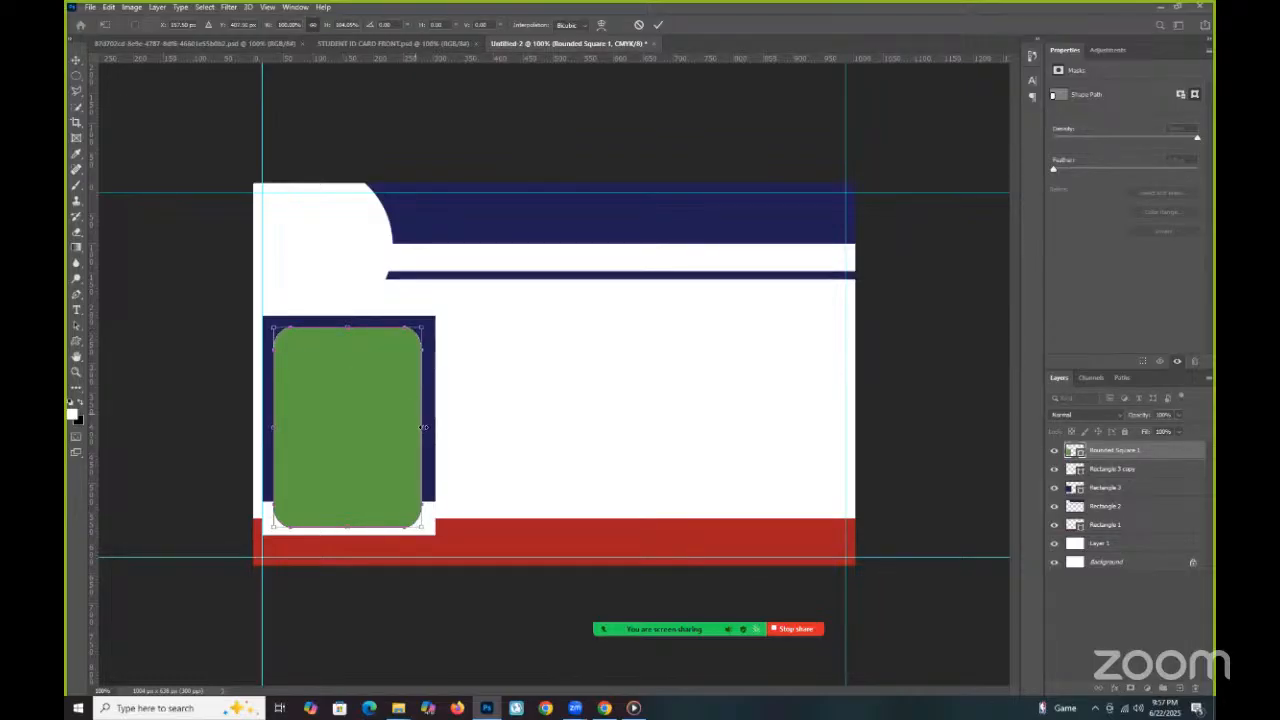
{"action": "left_click_drag", "start_coordinate": [423, 427], "coordinate": [421, 423]}
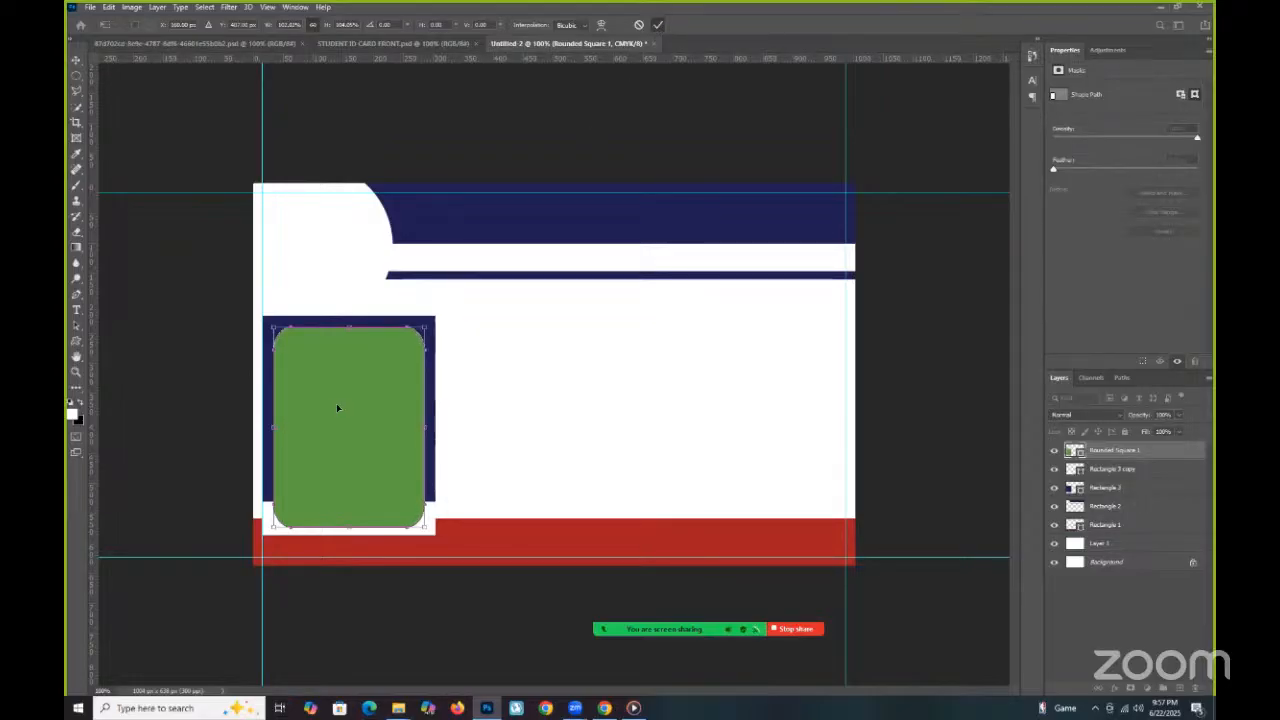
{"action": "key", "text": "Return"}
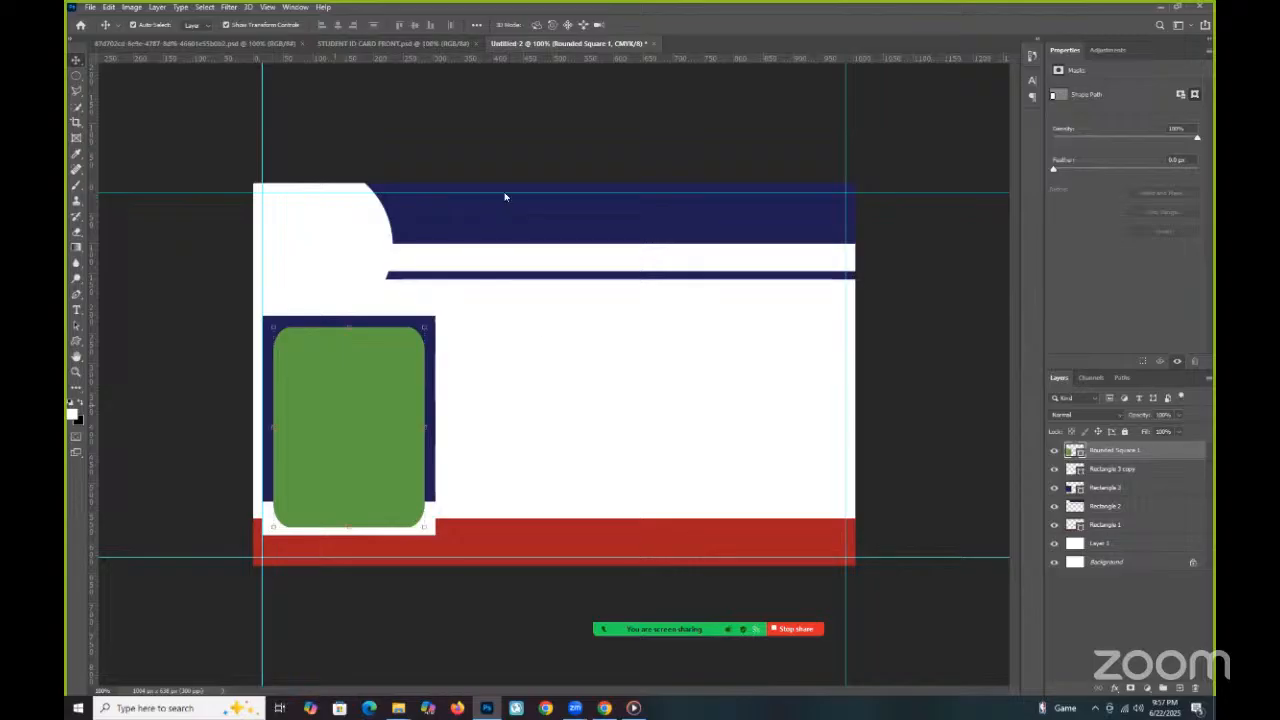
{"action": "left_click", "coordinate": [390, 43]}
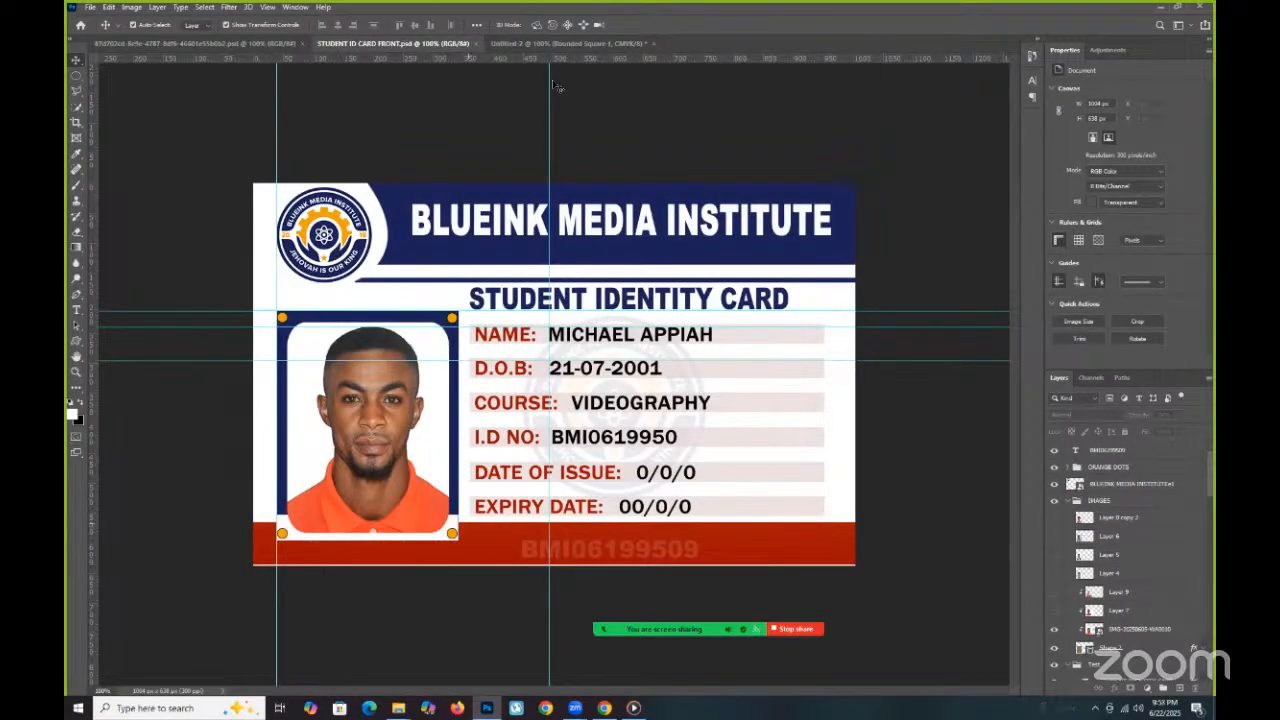
Return to the untitled card document and draw an ellipse about 11 px wide in the upper-left corner of the photo frame.
{"action": "left_click", "coordinate": [575, 44]}
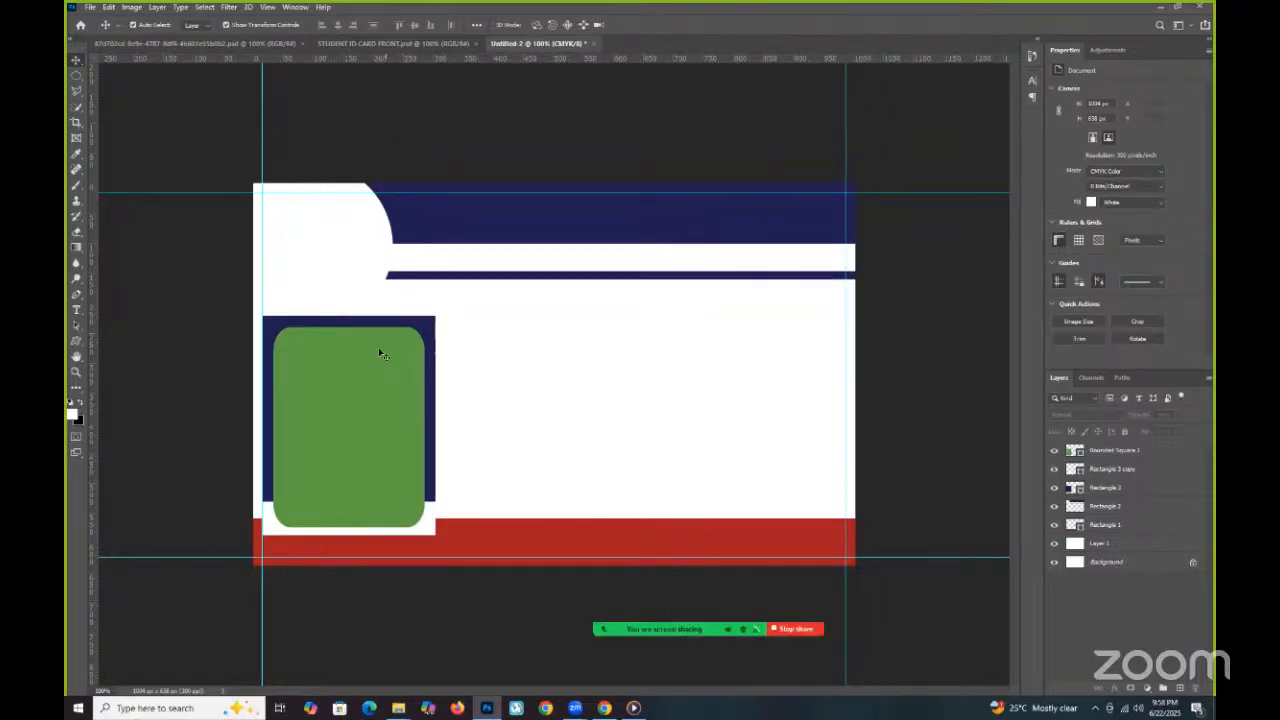
{"action": "left_click", "coordinate": [76, 341]}
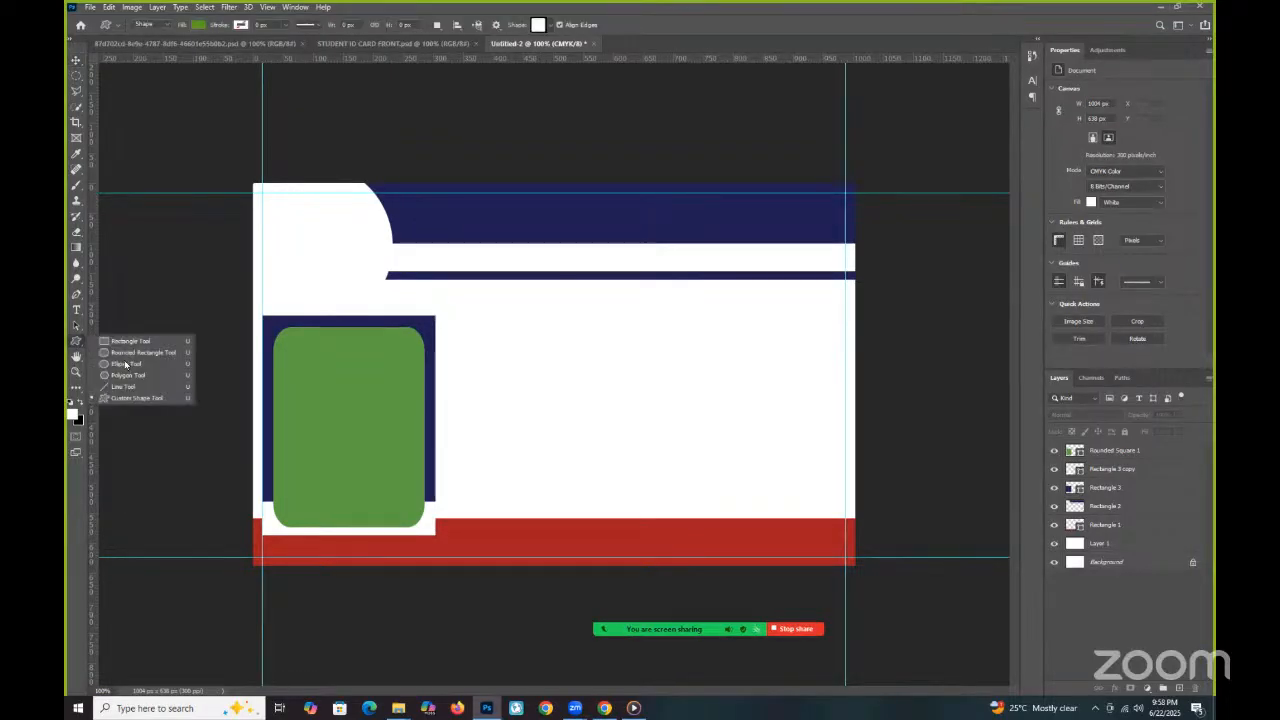
{"action": "left_click", "coordinate": [130, 365]}
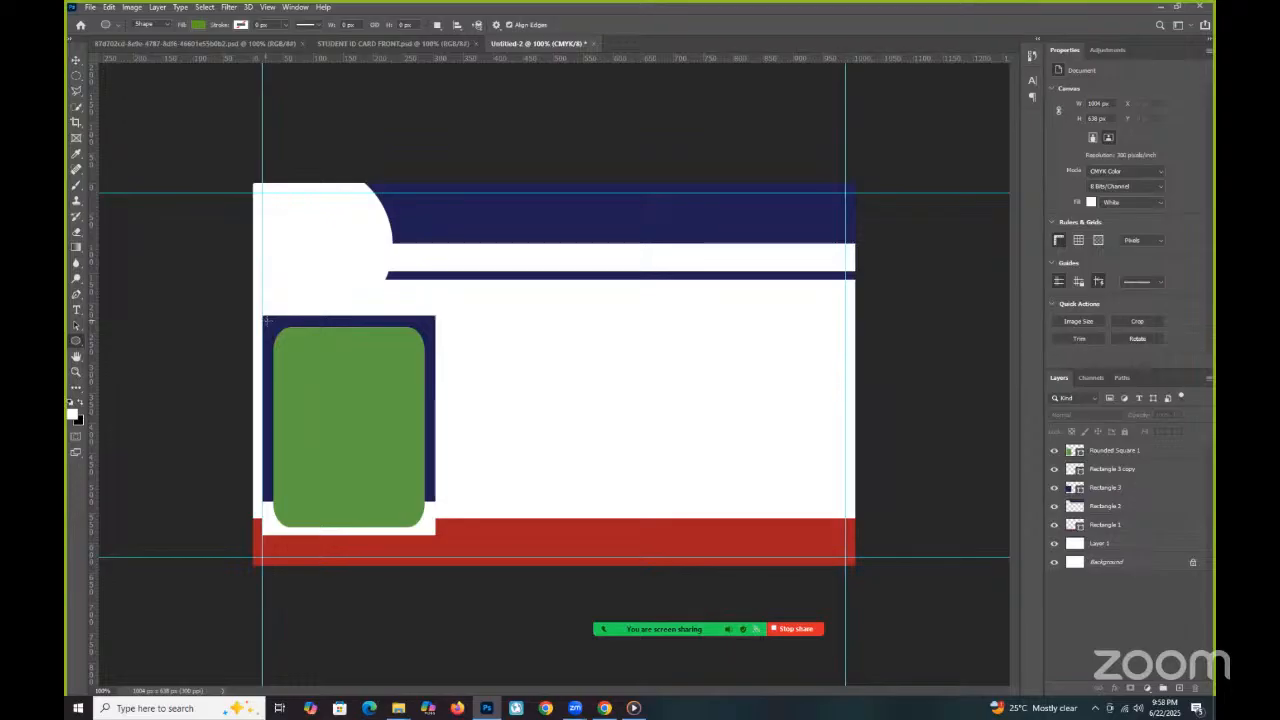
{"action": "left_click_drag", "start_coordinate": [270, 324], "coordinate": [267, 327]}
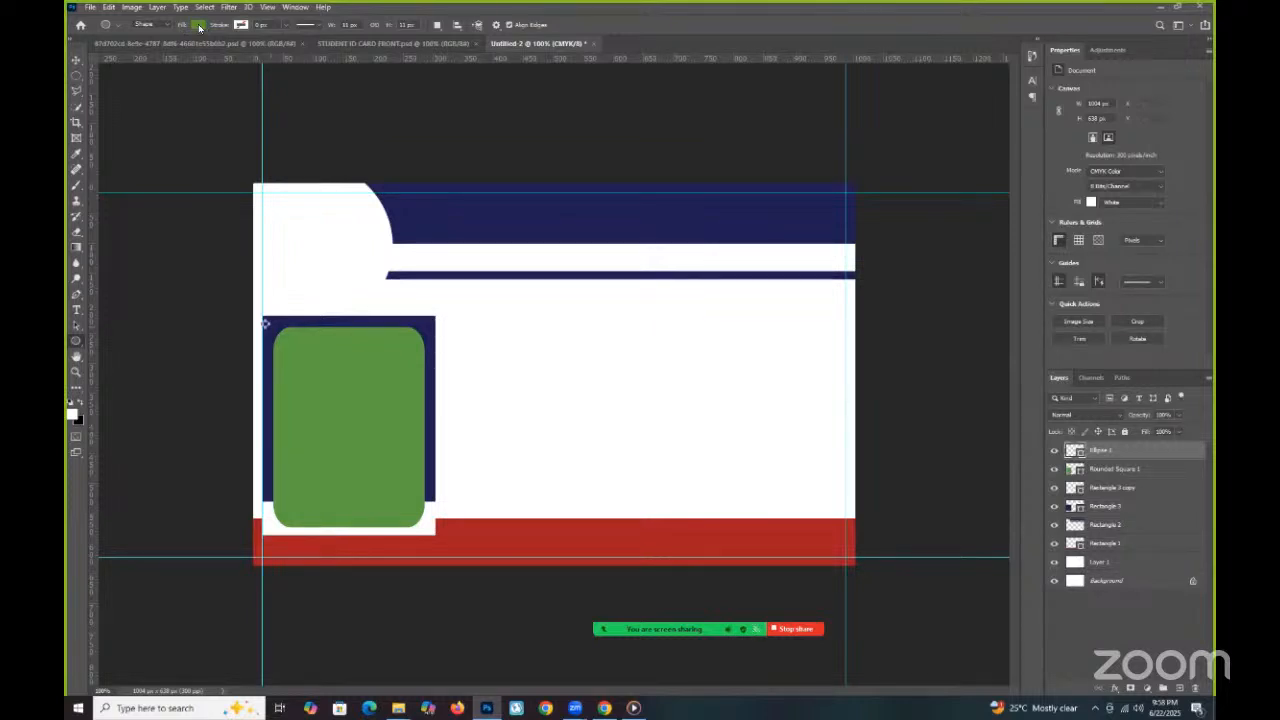
Change the small corner circle's fill from green to bright orange.
{"action": "left_click", "coordinate": [198, 24]}
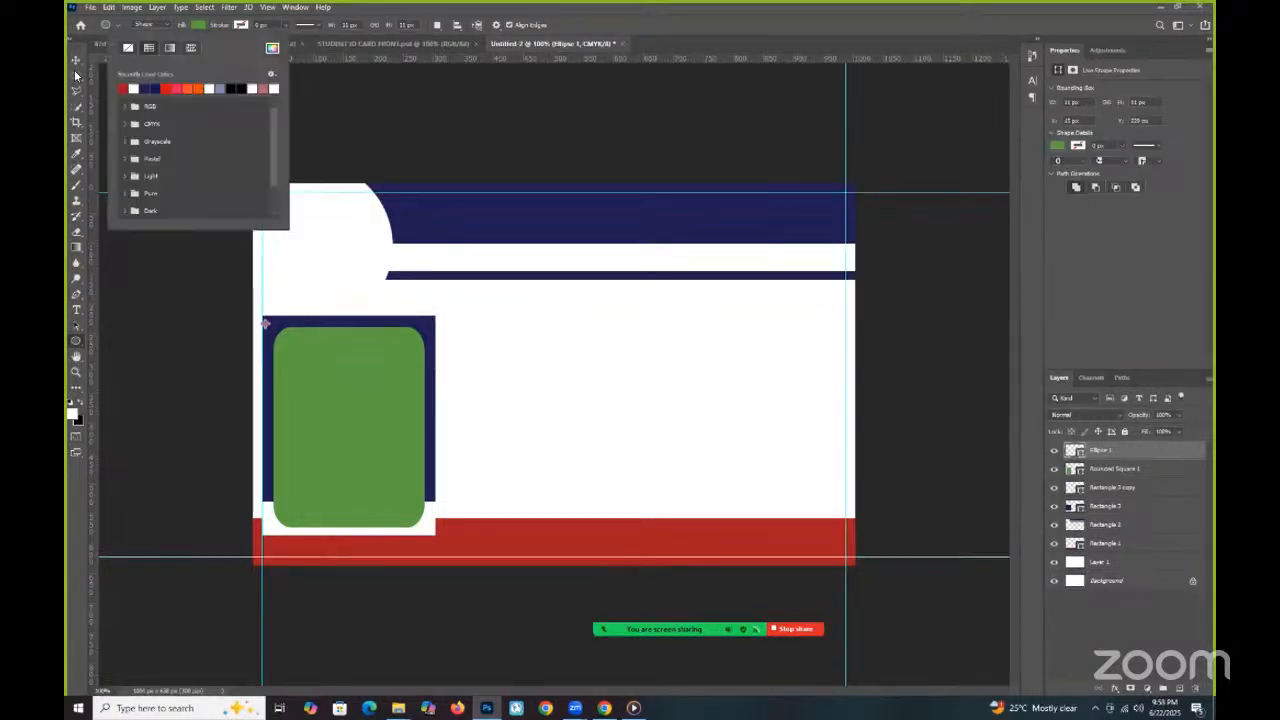
{"action": "key", "text": "v"}
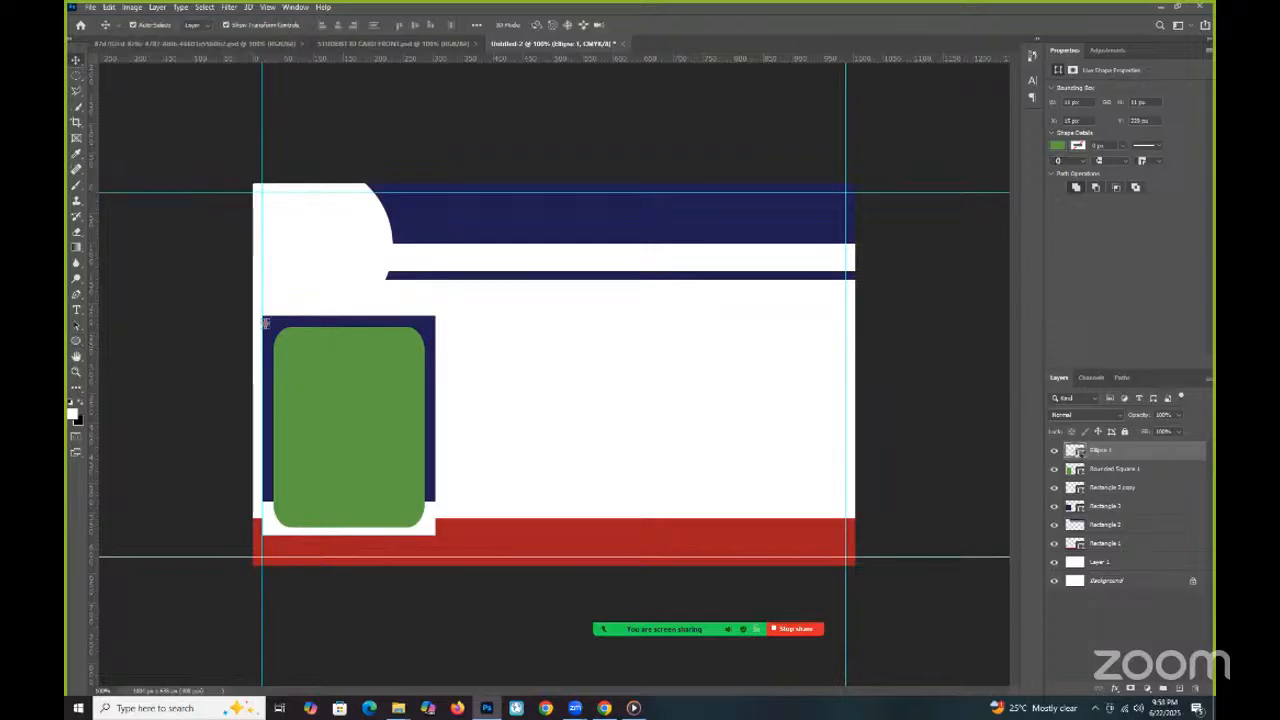
{"action": "double_click", "coordinate": [1079, 454]}
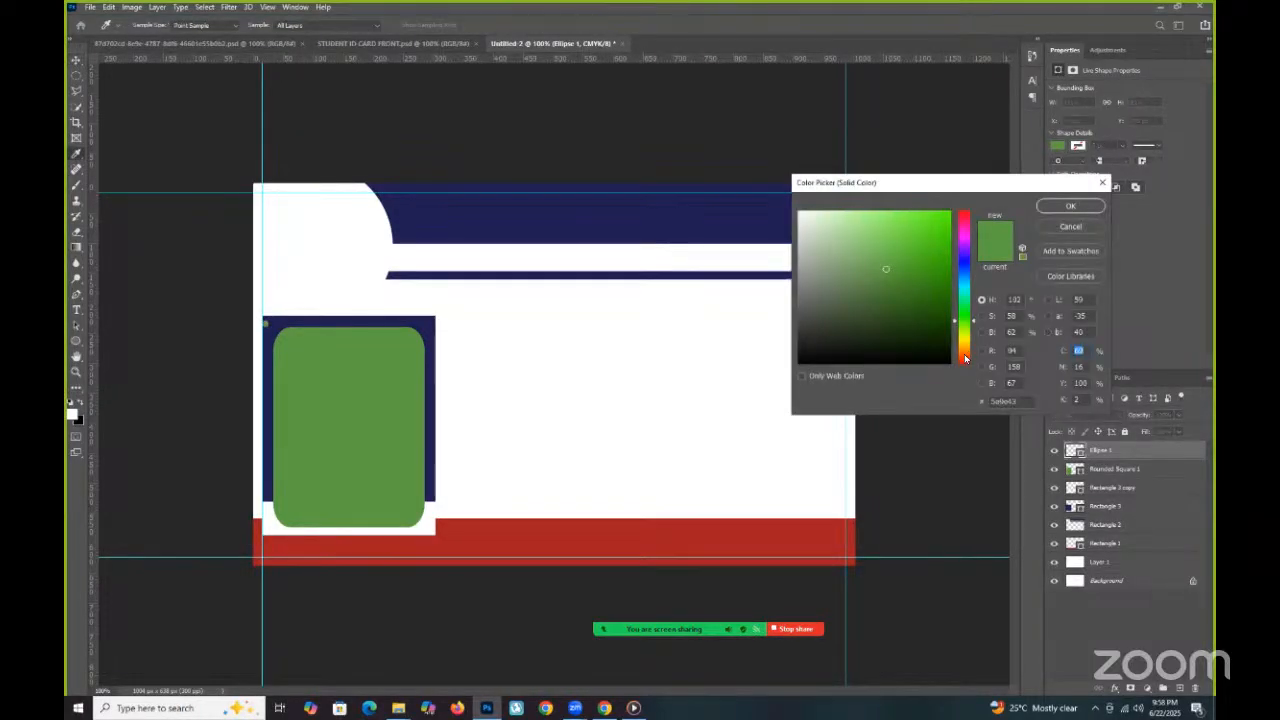
{"action": "left_click", "coordinate": [964, 350]}
{"action": "left_click", "coordinate": [912, 235]}
{"action": "left_click", "coordinate": [964, 355]}
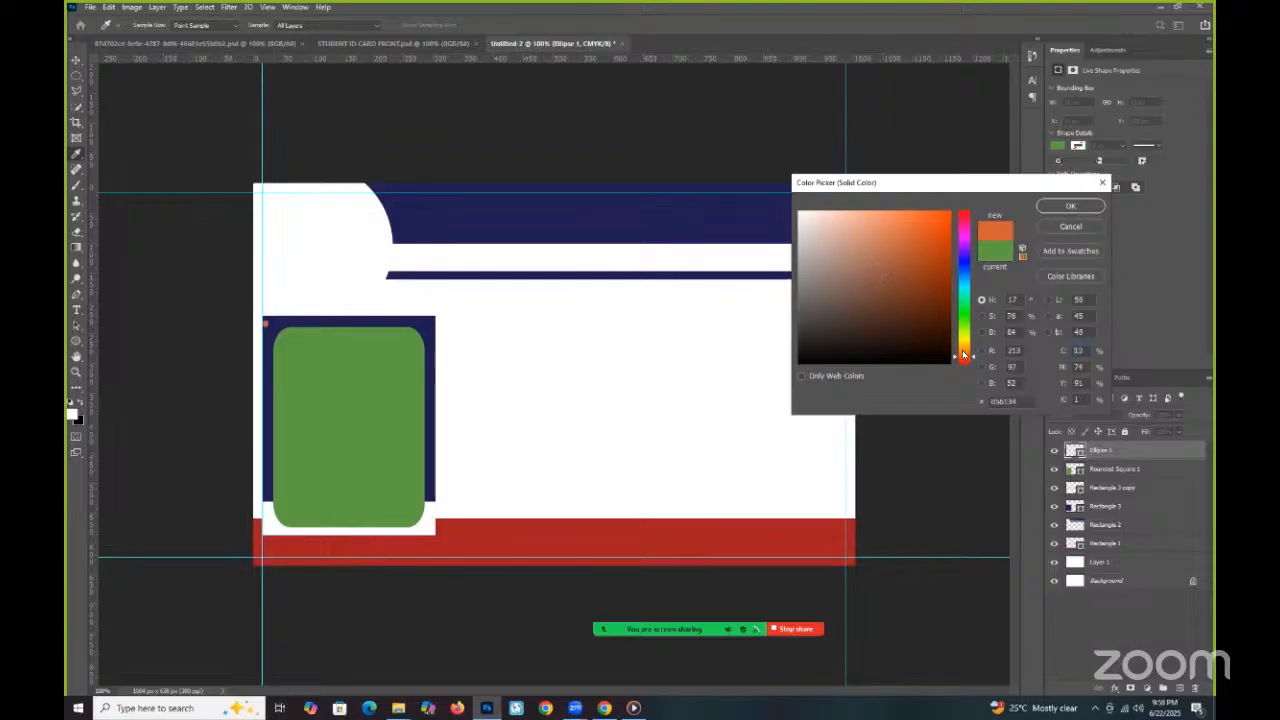
{"action": "left_click", "coordinate": [965, 349]}
{"action": "left_click", "coordinate": [922, 226]}
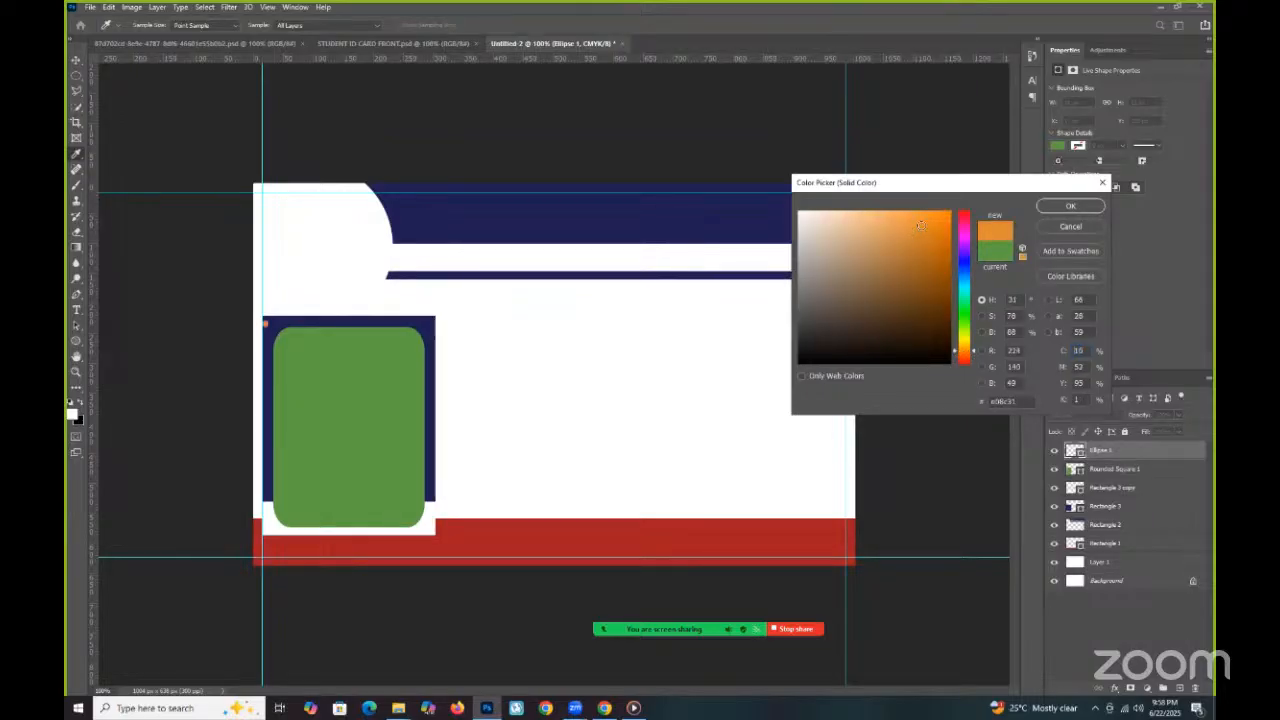
{"action": "left_click", "coordinate": [934, 223]}
{"action": "left_click", "coordinate": [933, 221]}
{"action": "left_click", "coordinate": [1049, 207]}
Nudge the orange circle right and slightly up so it sits centred in the frame's upper-left corner.
{"action": "key", "text": "z"}
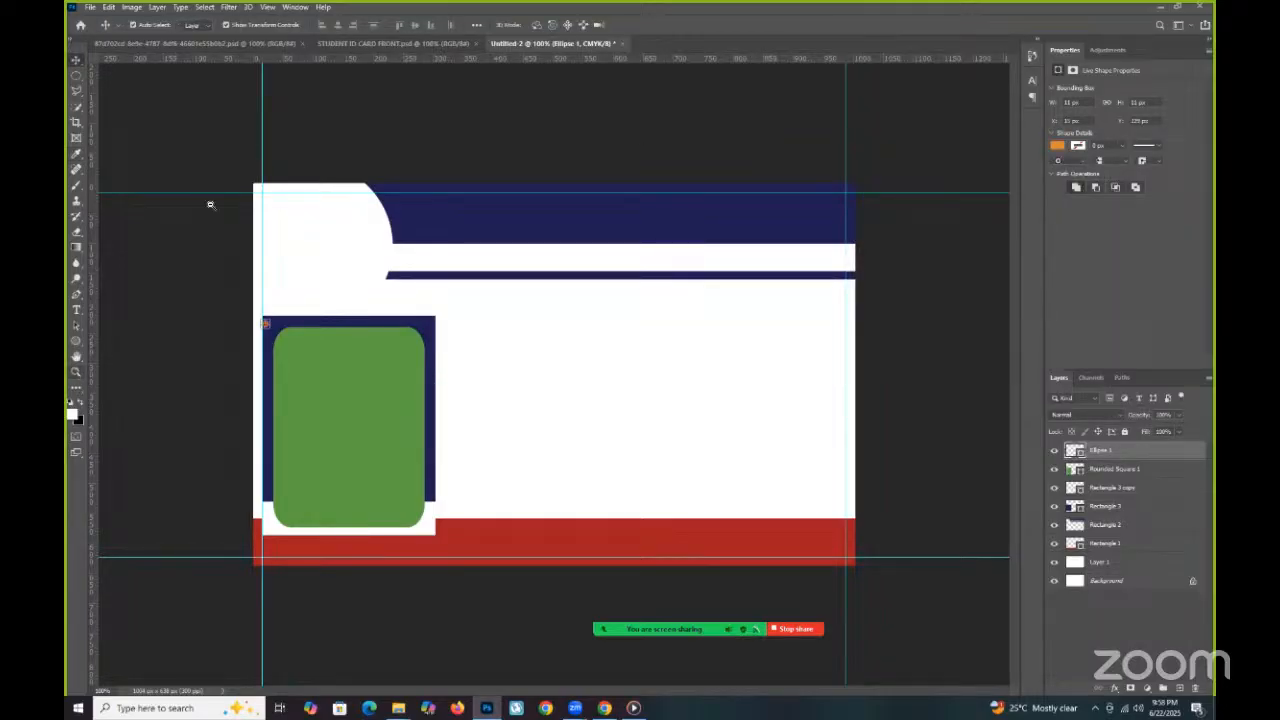
{"action": "left_click", "coordinate": [305, 384]}
{"action": "left_click", "coordinate": [414, 463]}
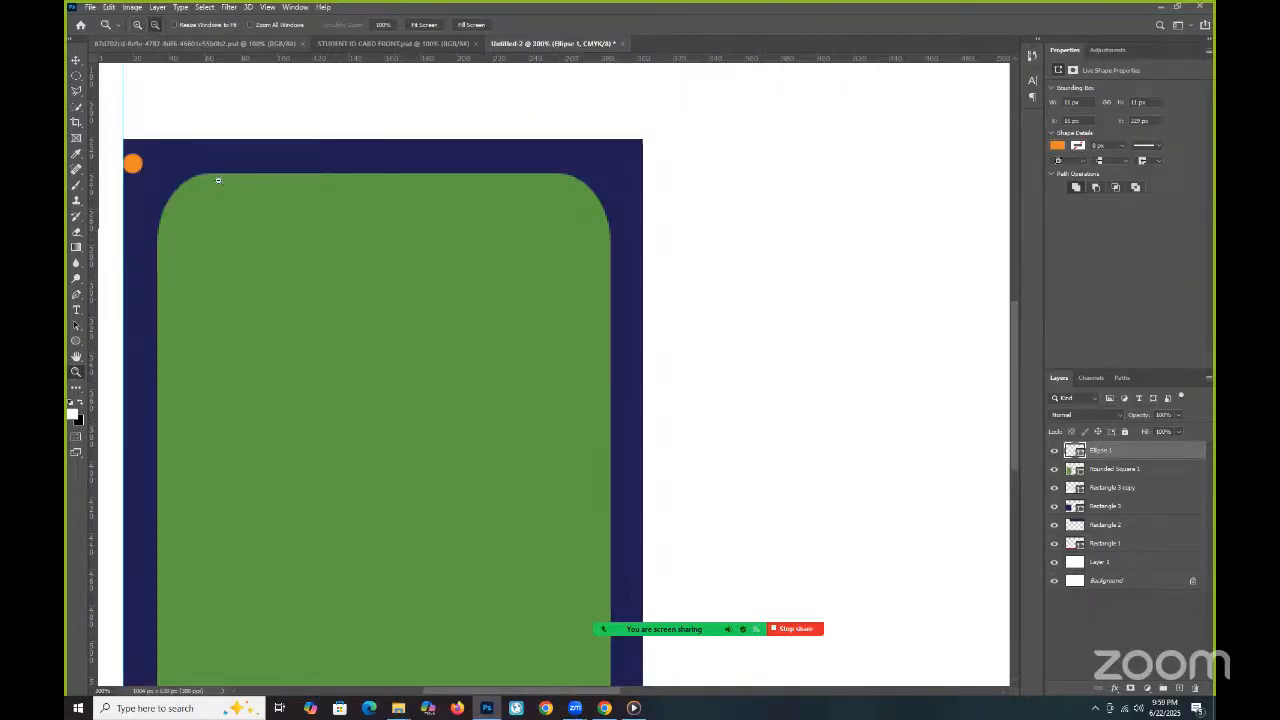
{"action": "left_click", "coordinate": [220, 179], "text": "alt"}
{"action": "left_click_drag", "start_coordinate": [596, 692], "coordinate": [542, 694]}
{"action": "left_click", "coordinate": [76, 60]}
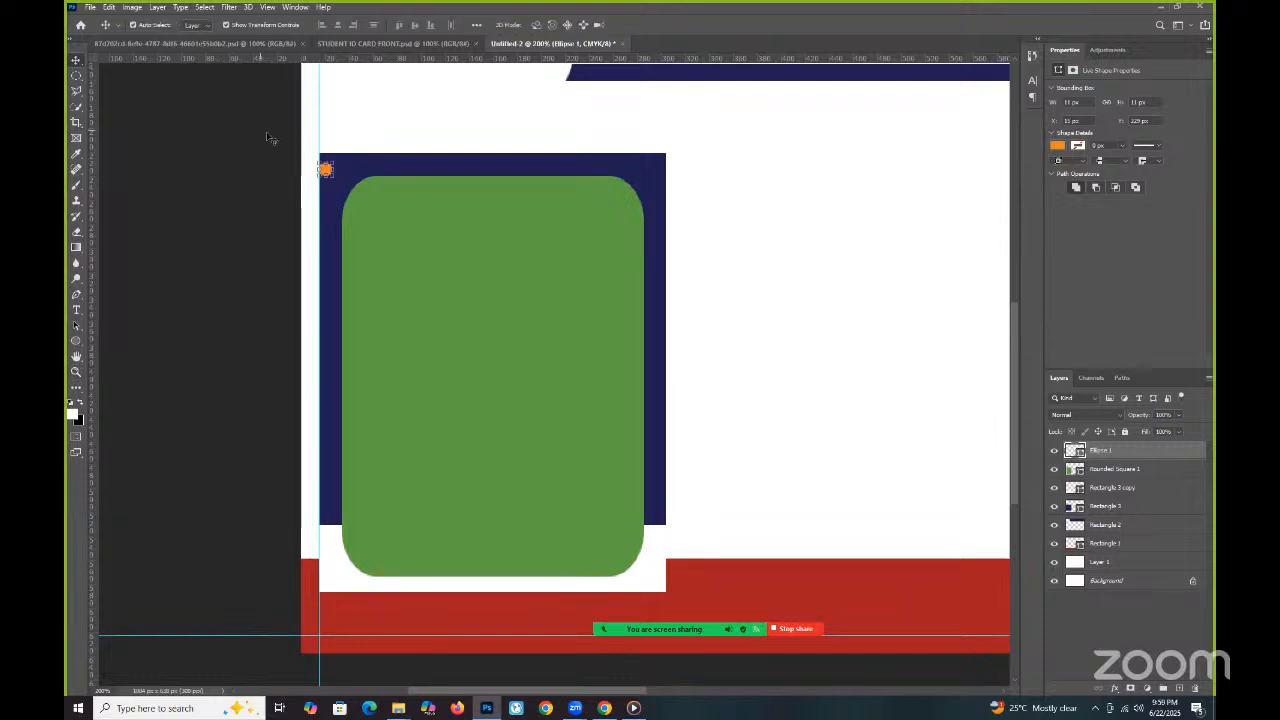
{"action": "key", "text": "Right"}
{"action": "key", "text": "Right"}
{"action": "key", "text": "Right"}
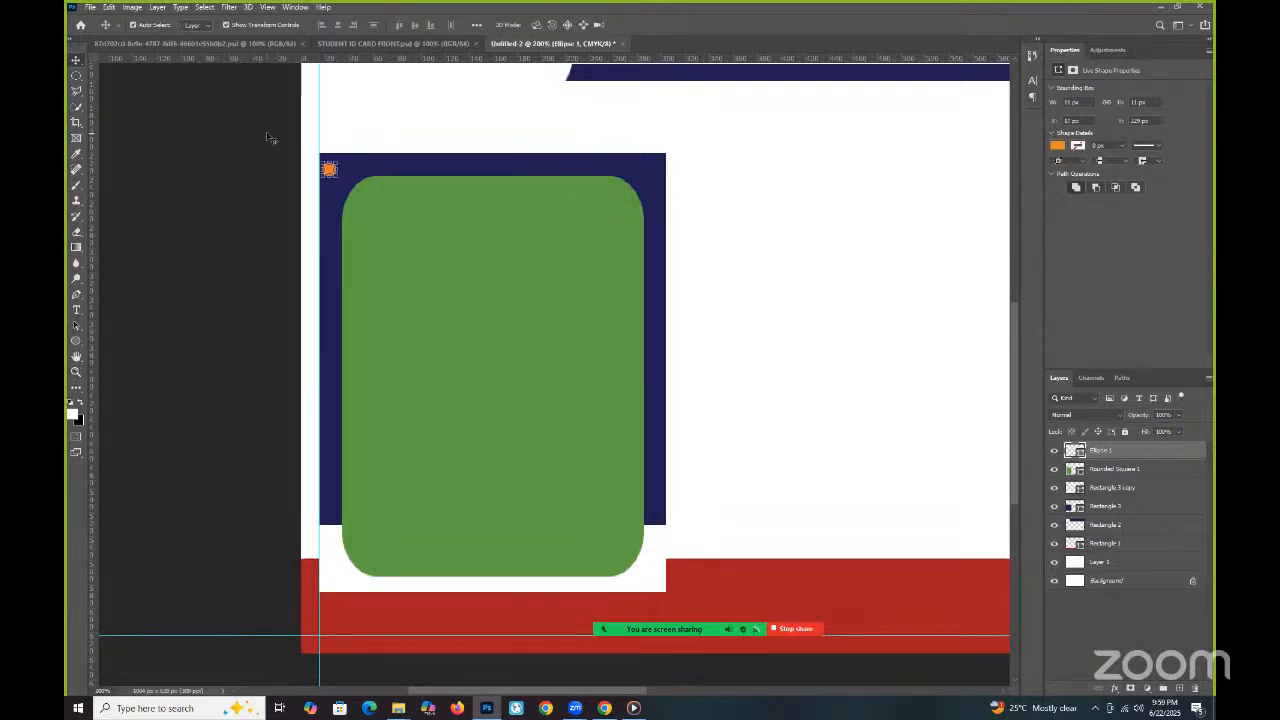
{"action": "key", "text": "Right"}
{"action": "key", "text": "Right"}
{"action": "key", "text": "Right"}
{"action": "key", "text": "Right"}
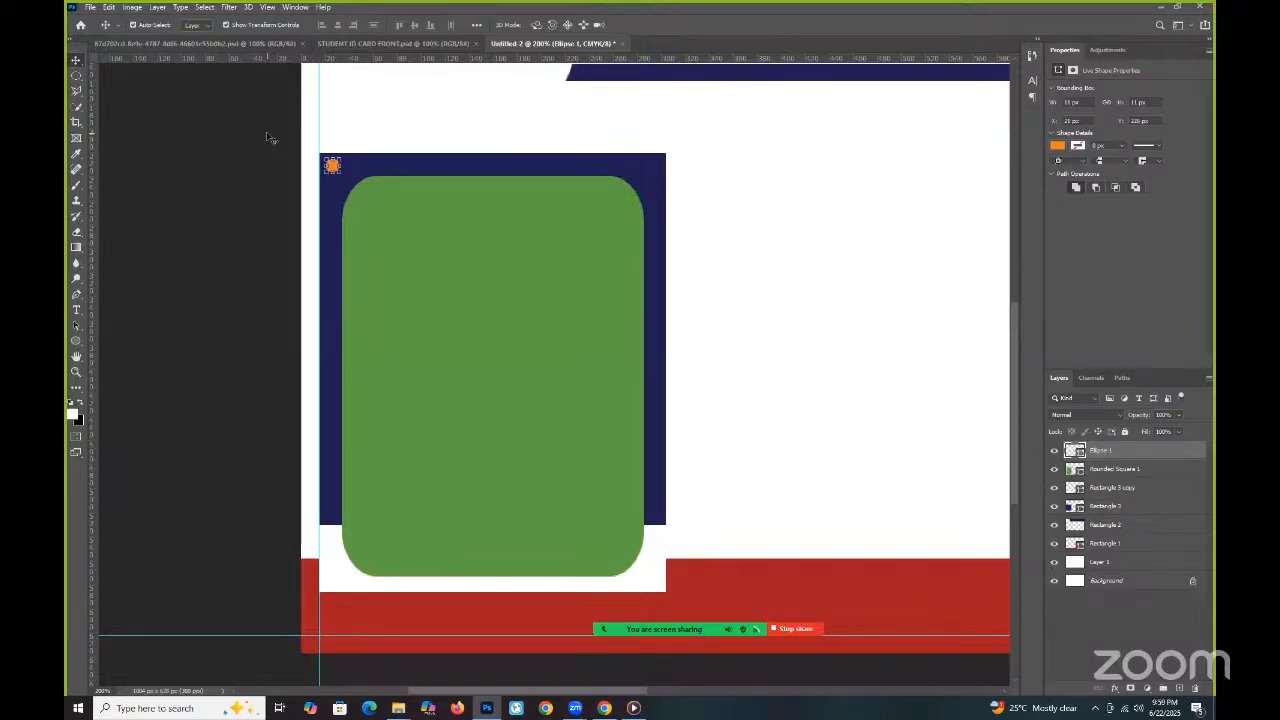
Duplicate the orange circle three times and place the copies in the photo frame's other three corners, aligned with the first.
{"action": "key", "text": "ctrl+j"}
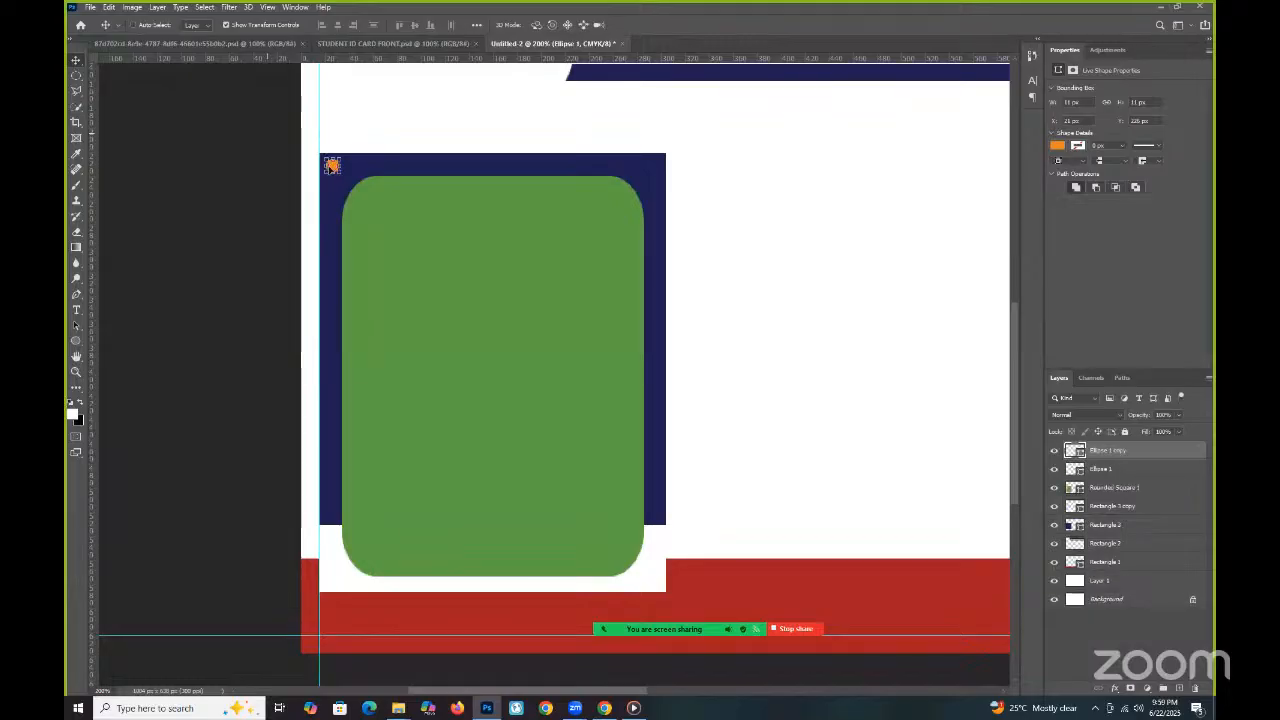
{"action": "left_click_drag", "start_coordinate": [334, 167], "coordinate": [652, 192]}
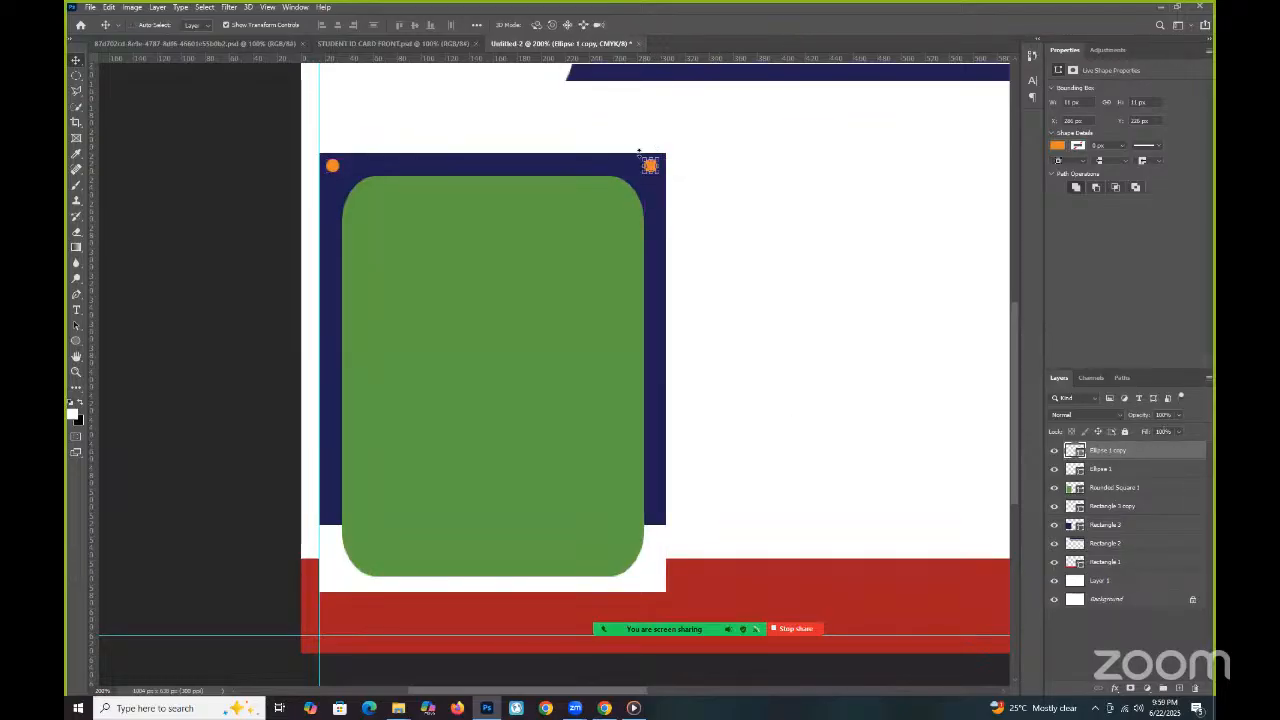
{"action": "key", "text": "ctrl+j"}
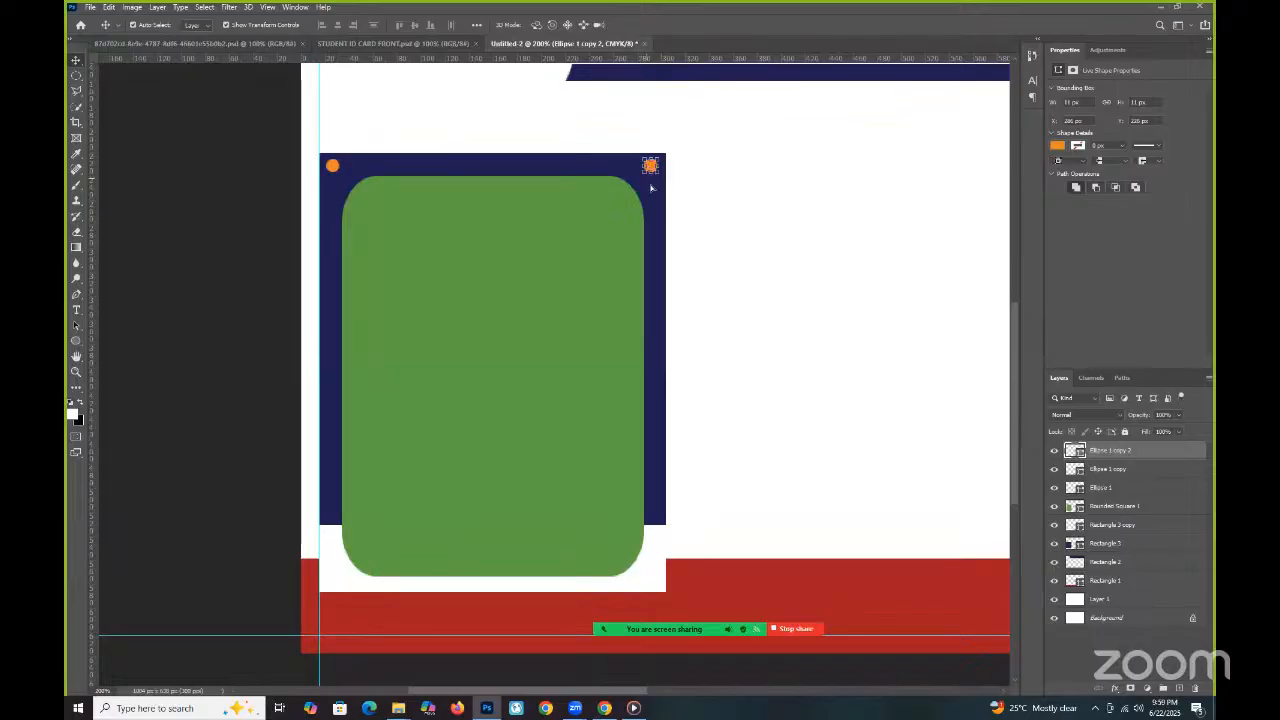
{"action": "left_click_drag", "start_coordinate": [650, 165], "coordinate": [669, 541]}
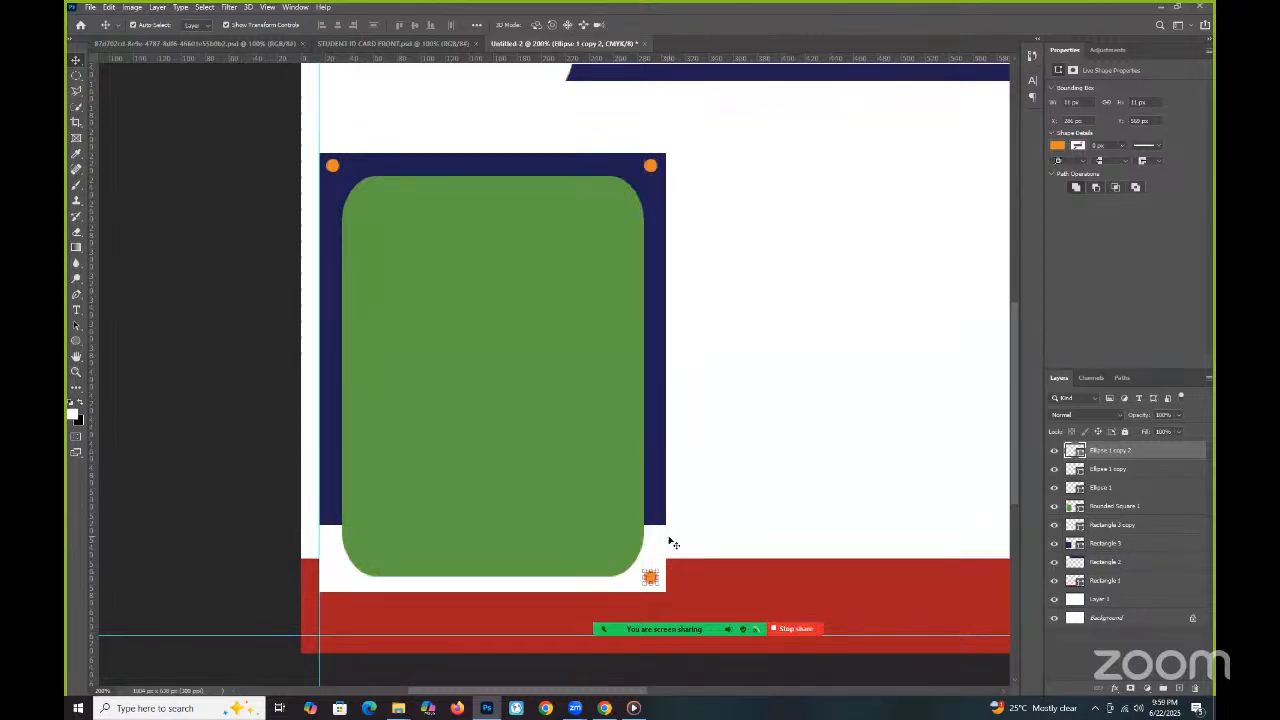
{"action": "left_click_drag", "start_coordinate": [644, 574], "coordinate": [336, 582]}
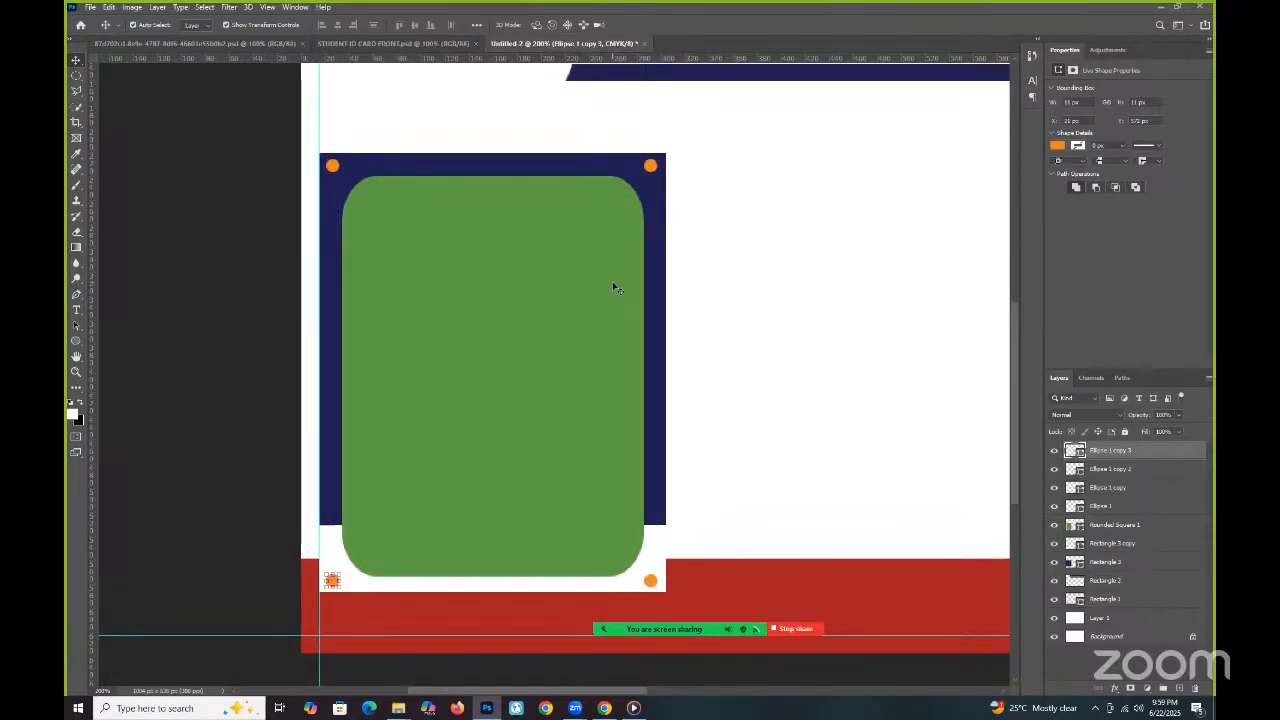
Check the detail rows on the reference card and draw a rectangle about 645 by 41 px beside the photo frame's upper part.
{"action": "key", "text": "ctrl+0"}
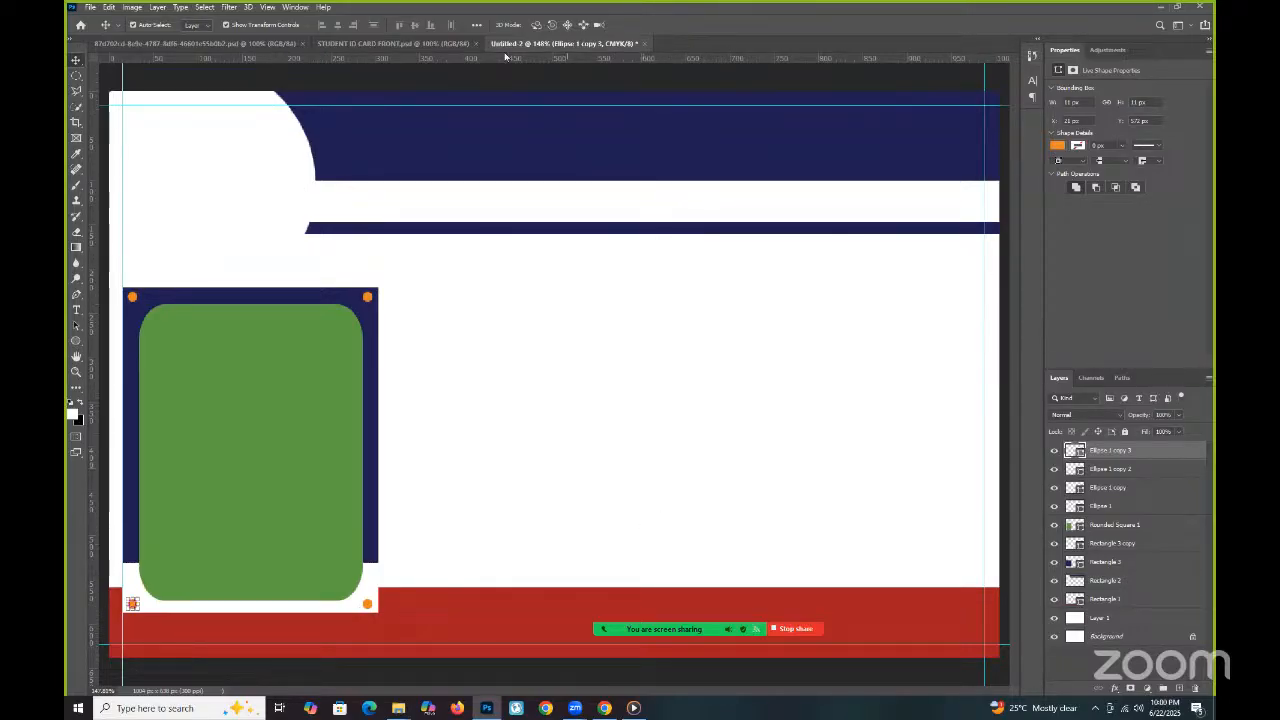
{"action": "left_click", "coordinate": [415, 44]}
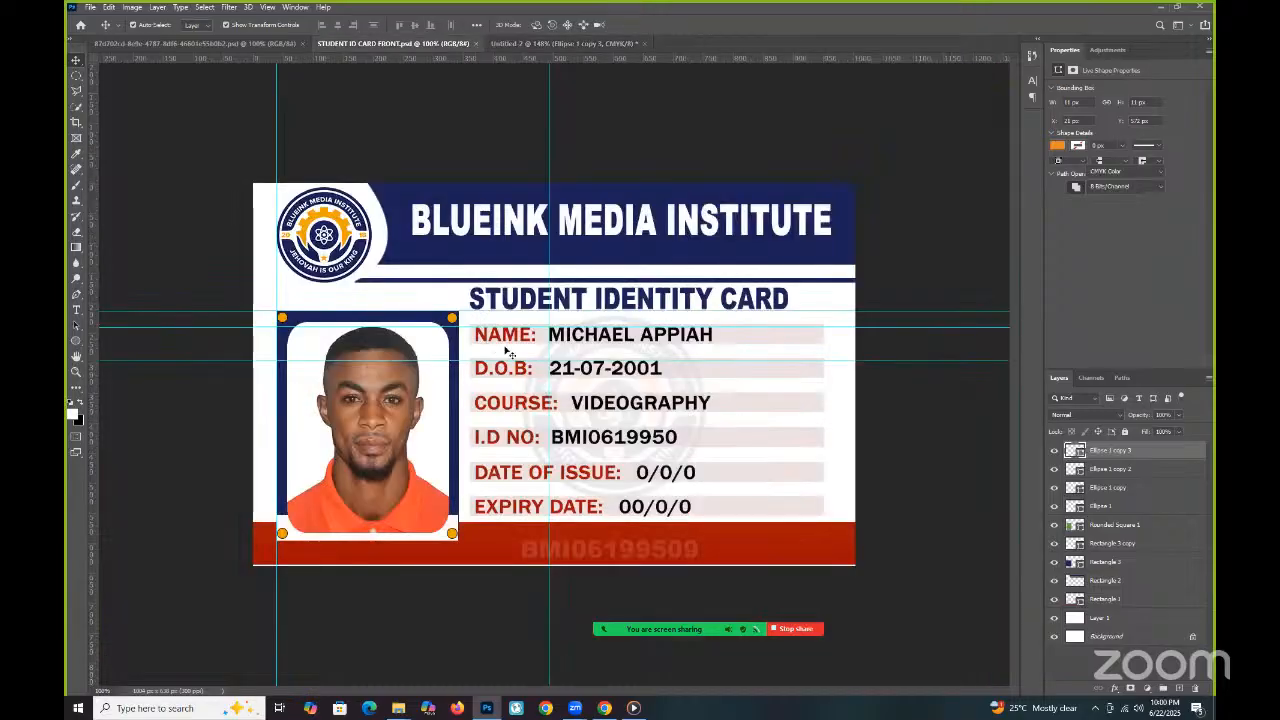
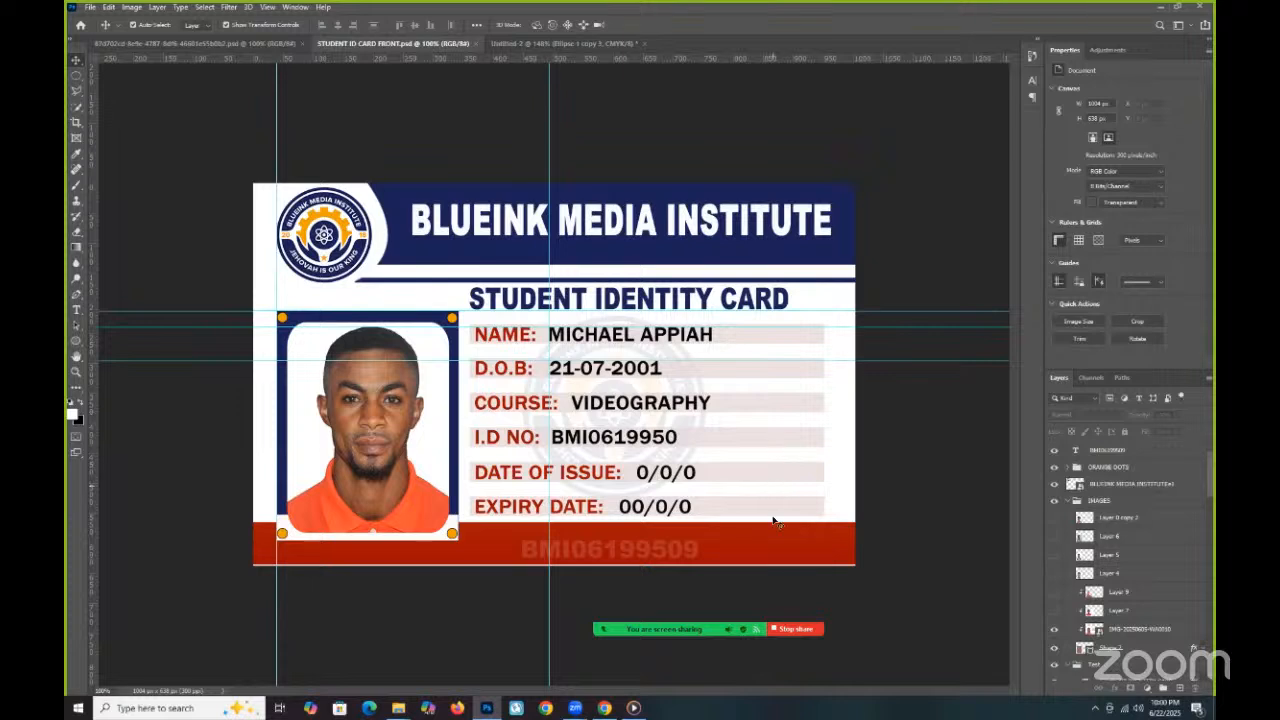
{"action": "left_click", "coordinate": [540, 43]}
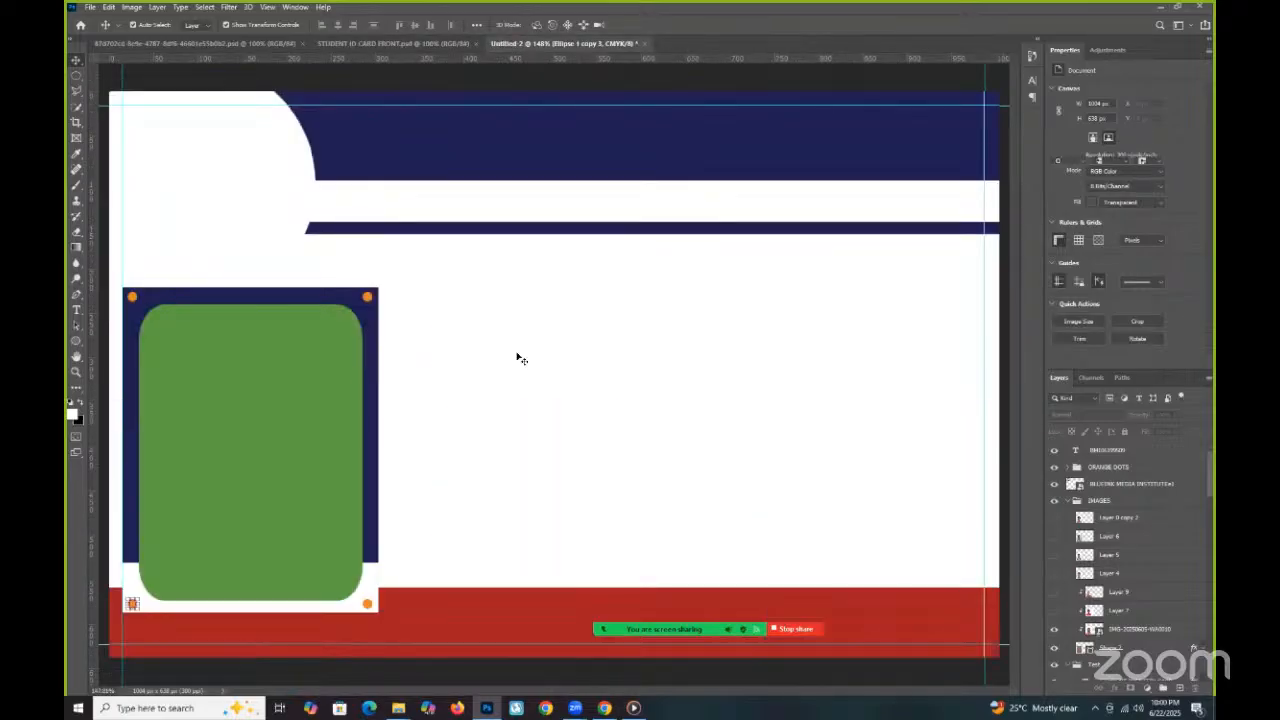
{"action": "left_click", "coordinate": [430, 43]}
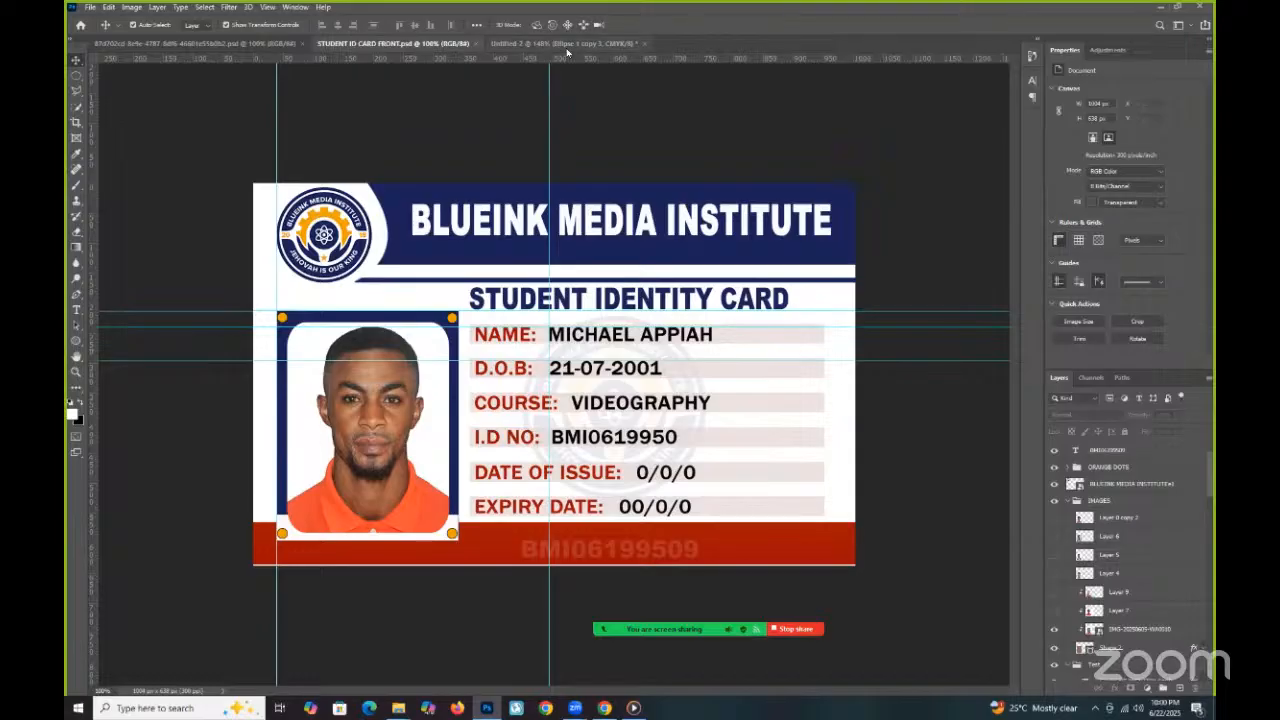
{"action": "left_click", "coordinate": [558, 43]}
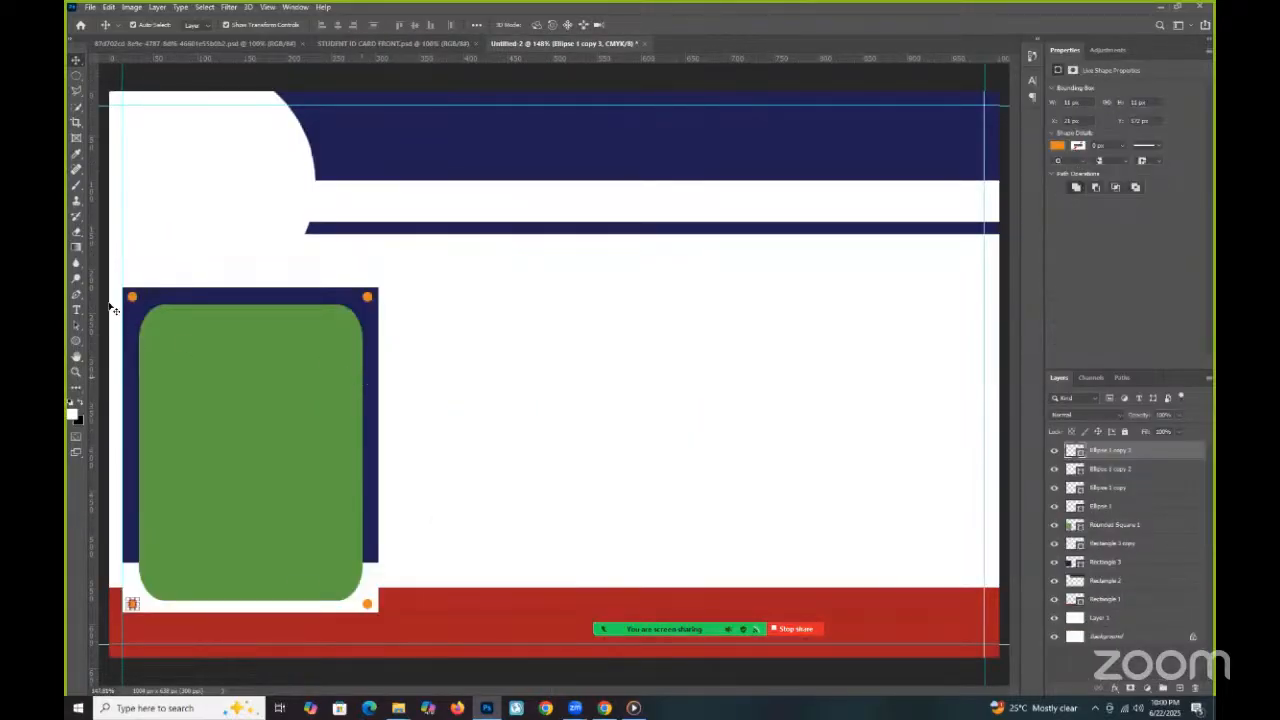
{"action": "left_click", "coordinate": [75, 343]}
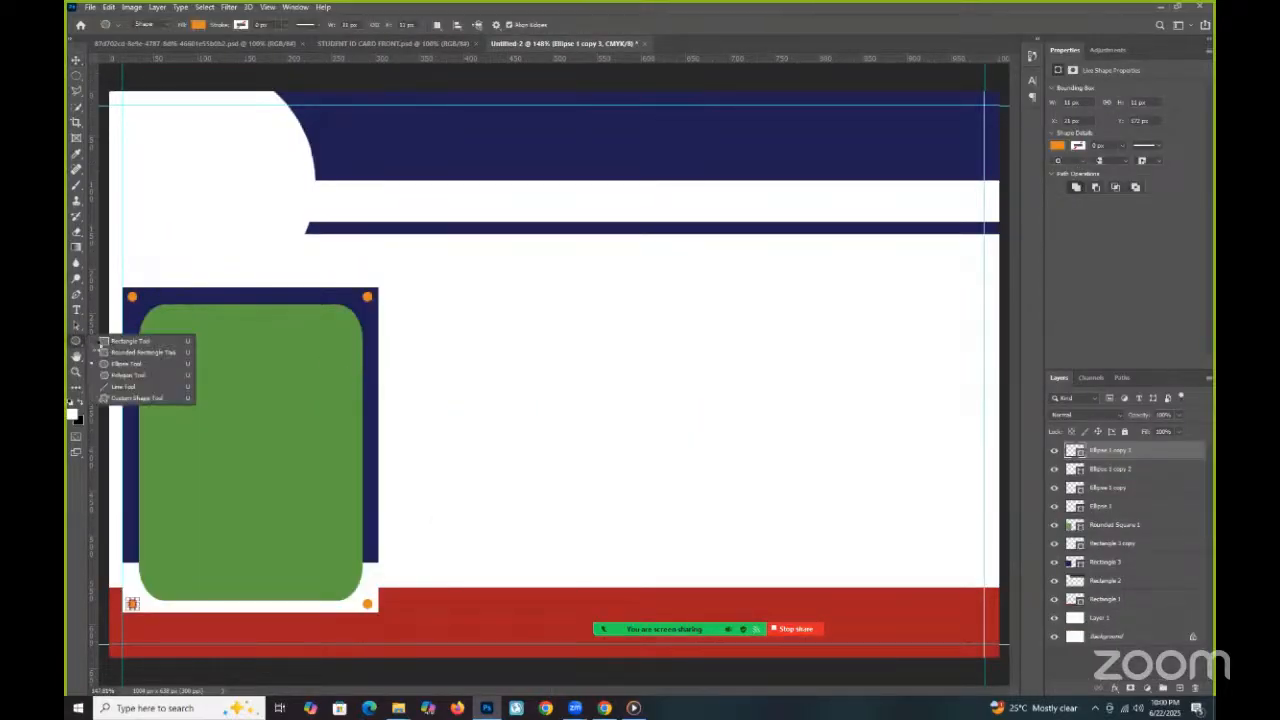
{"action": "right_click", "coordinate": [78, 343]}
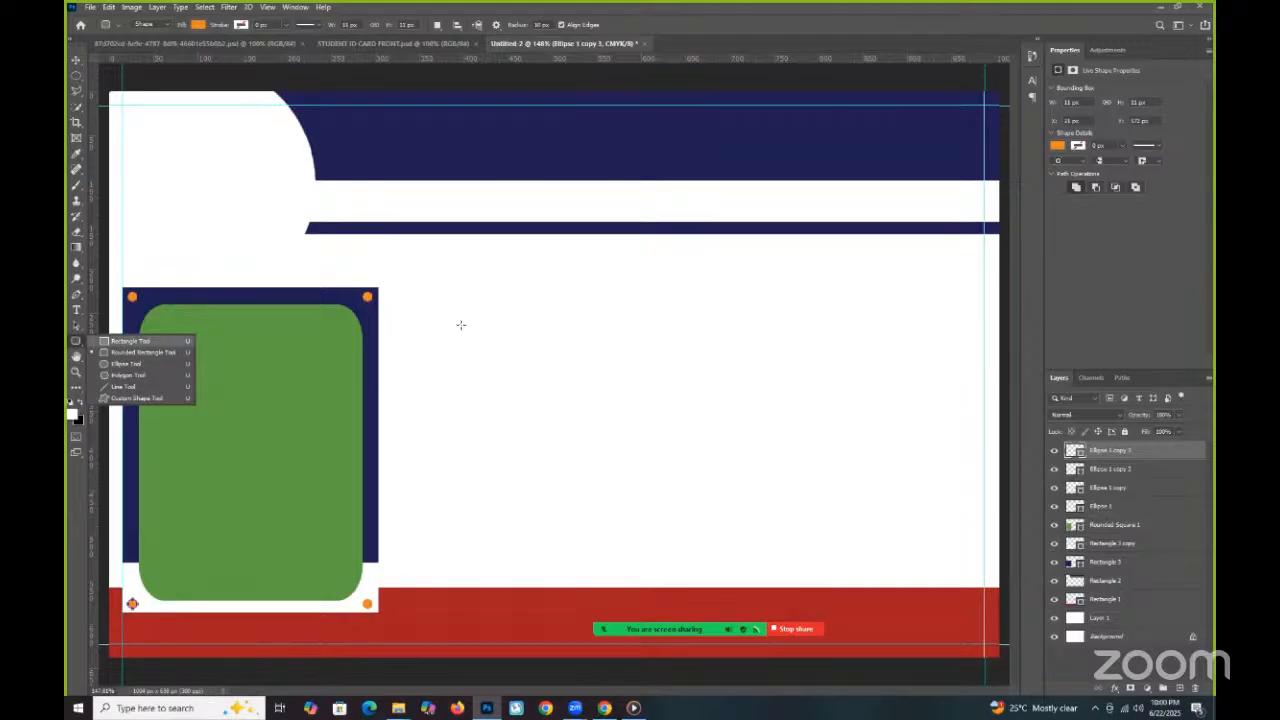
{"action": "left_click", "coordinate": [131, 341]}
{"action": "left_click_drag", "start_coordinate": [380, 312], "coordinate": [952, 345]}
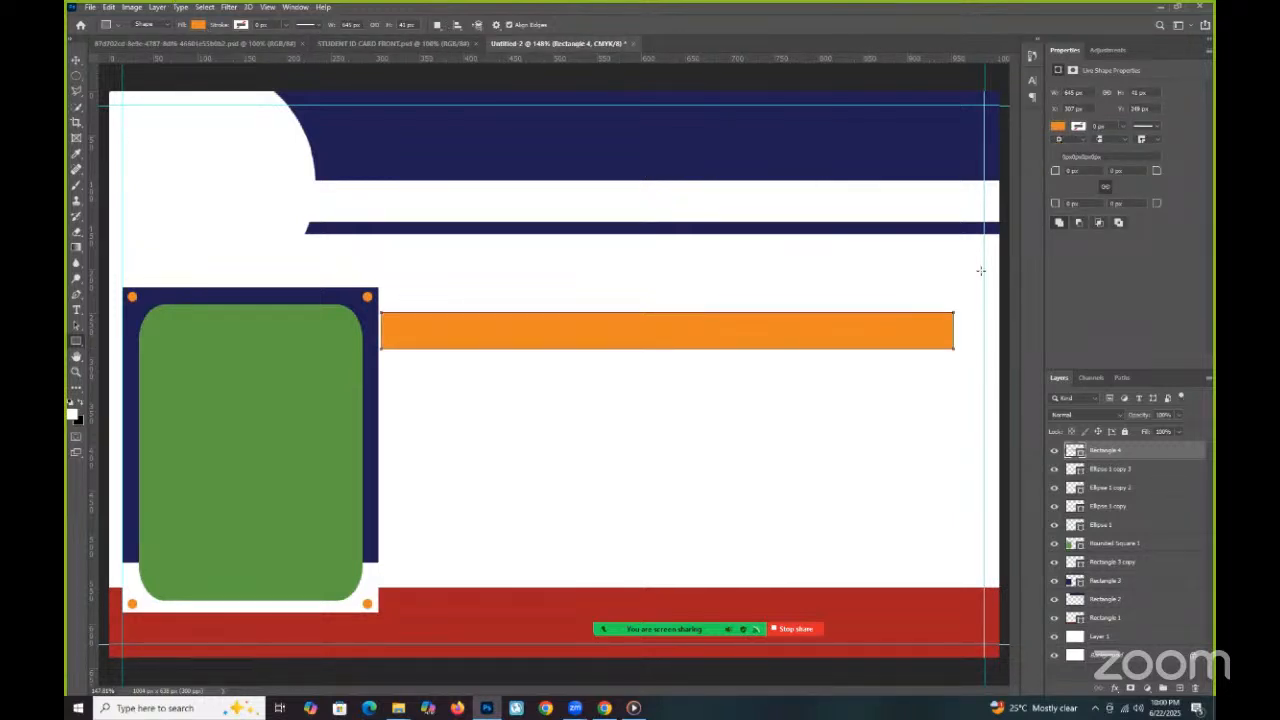
Add a gradient overlay to the detail-row rectangle with both stops set to light orange (C 2, M 46, Y 92).
{"action": "double_click", "coordinate": [1073, 452]}
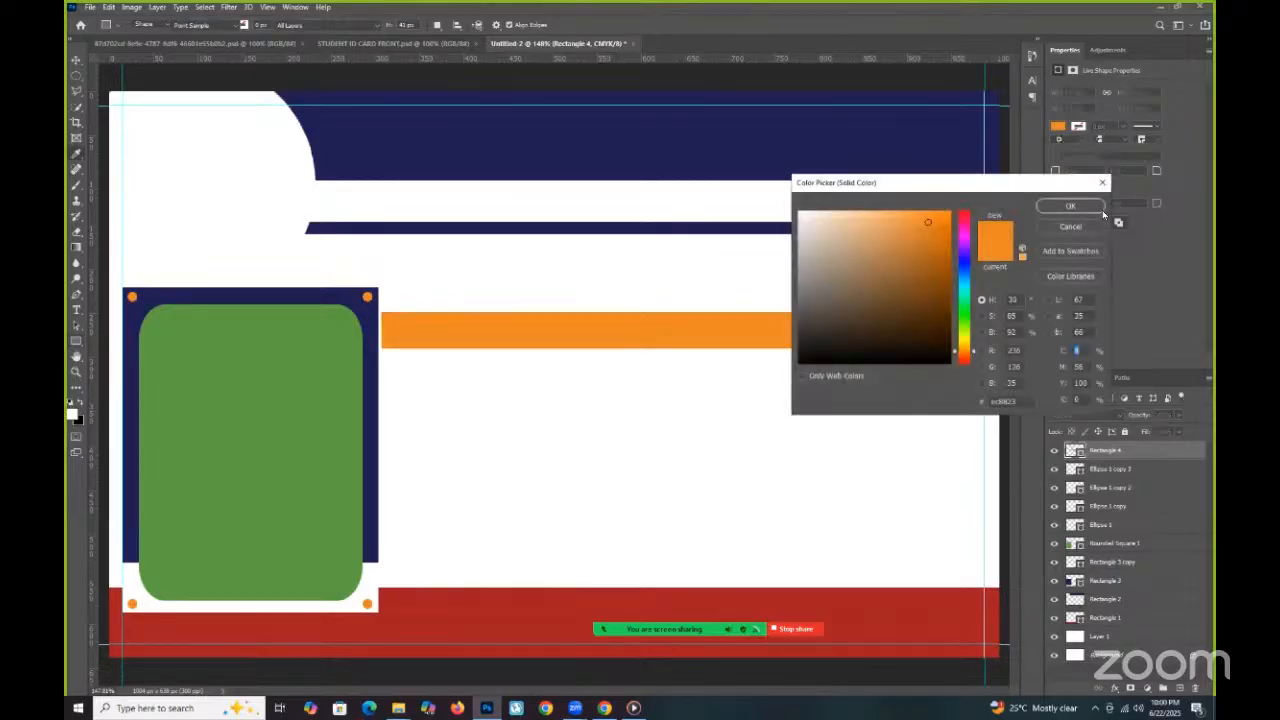
{"action": "key", "text": "Return"}
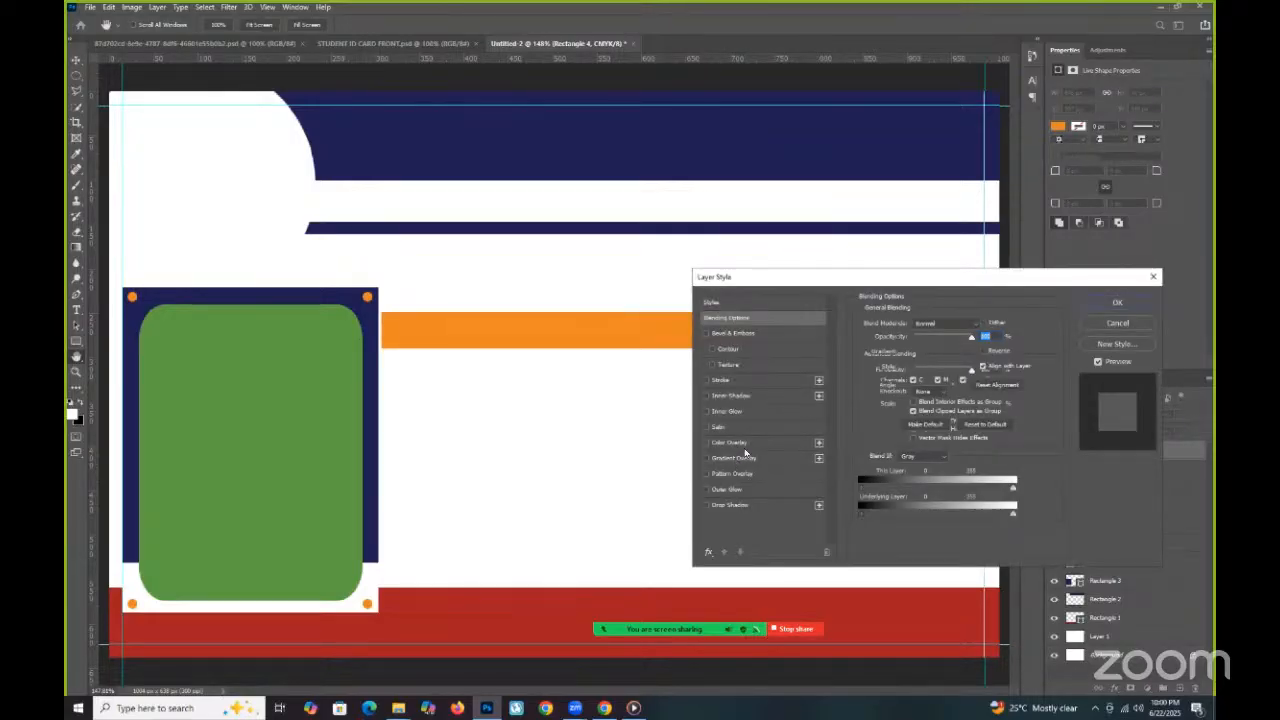
{"action": "left_click", "coordinate": [738, 458]}
{"action": "left_click", "coordinate": [933, 351]}
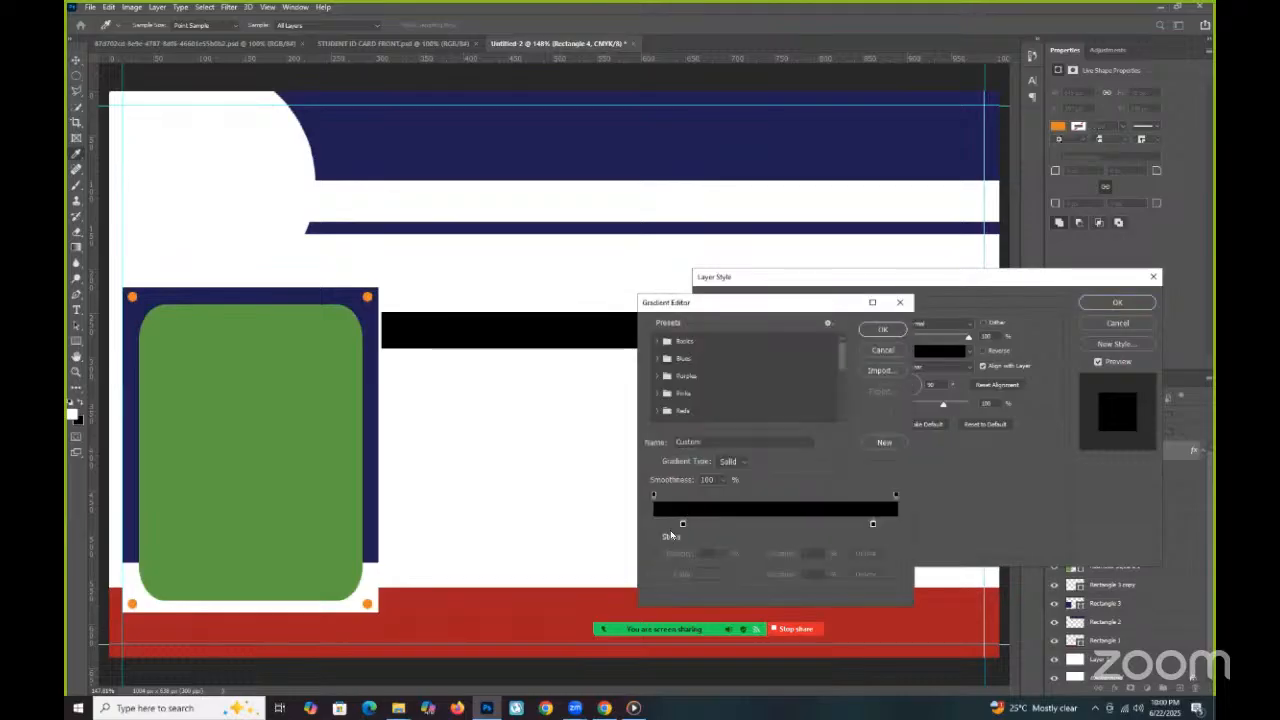
{"action": "double_click", "coordinate": [683, 524]}
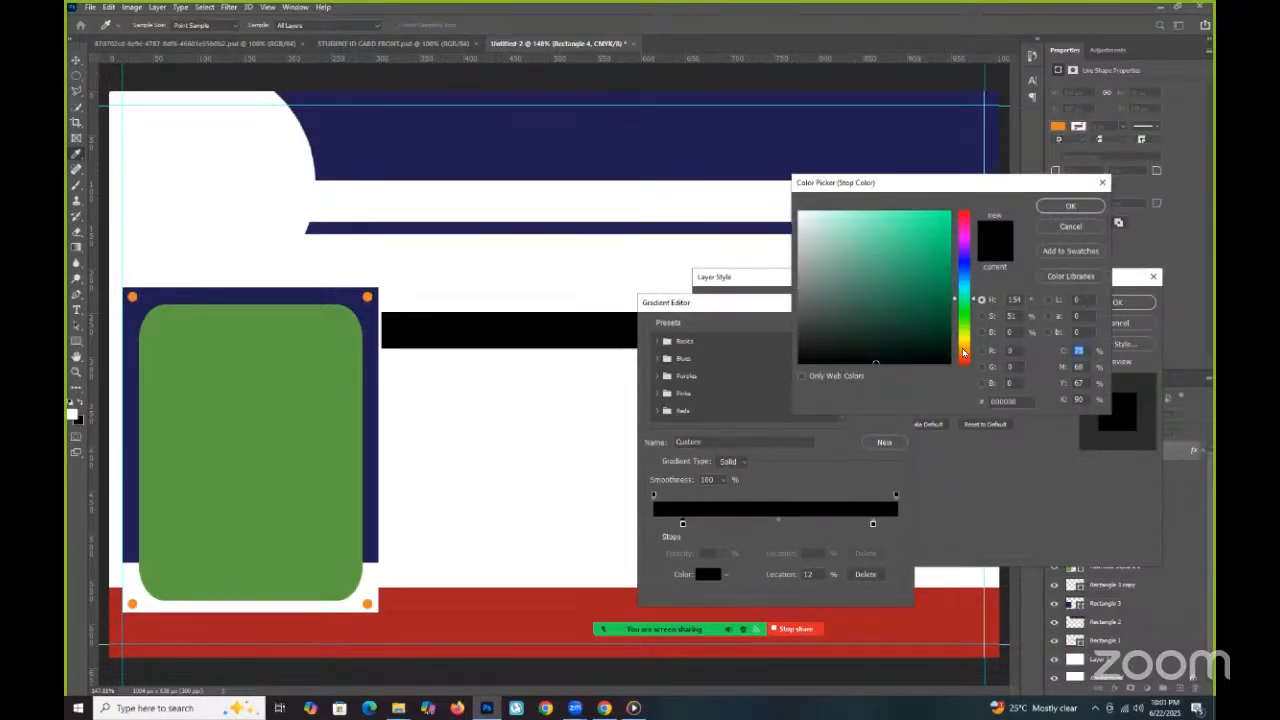
{"action": "left_click", "coordinate": [919, 219]}
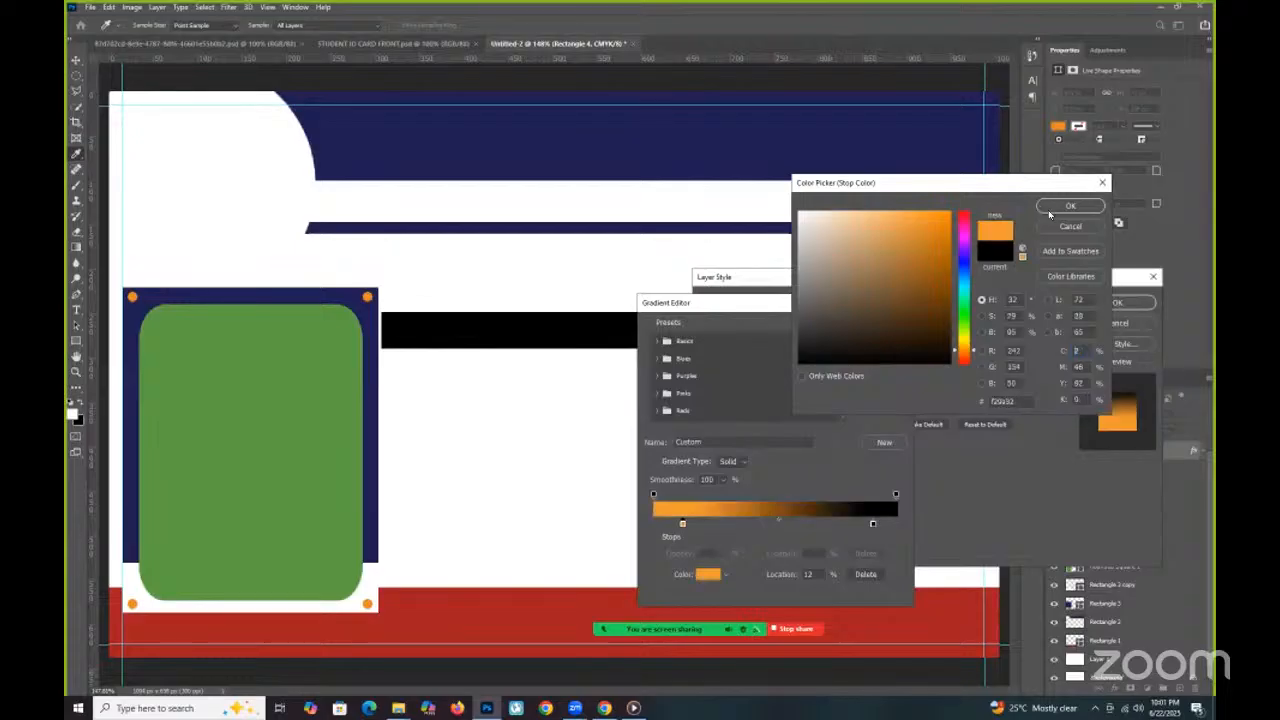
{"action": "left_click", "coordinate": [1070, 205]}
{"action": "left_click", "coordinate": [874, 523]}
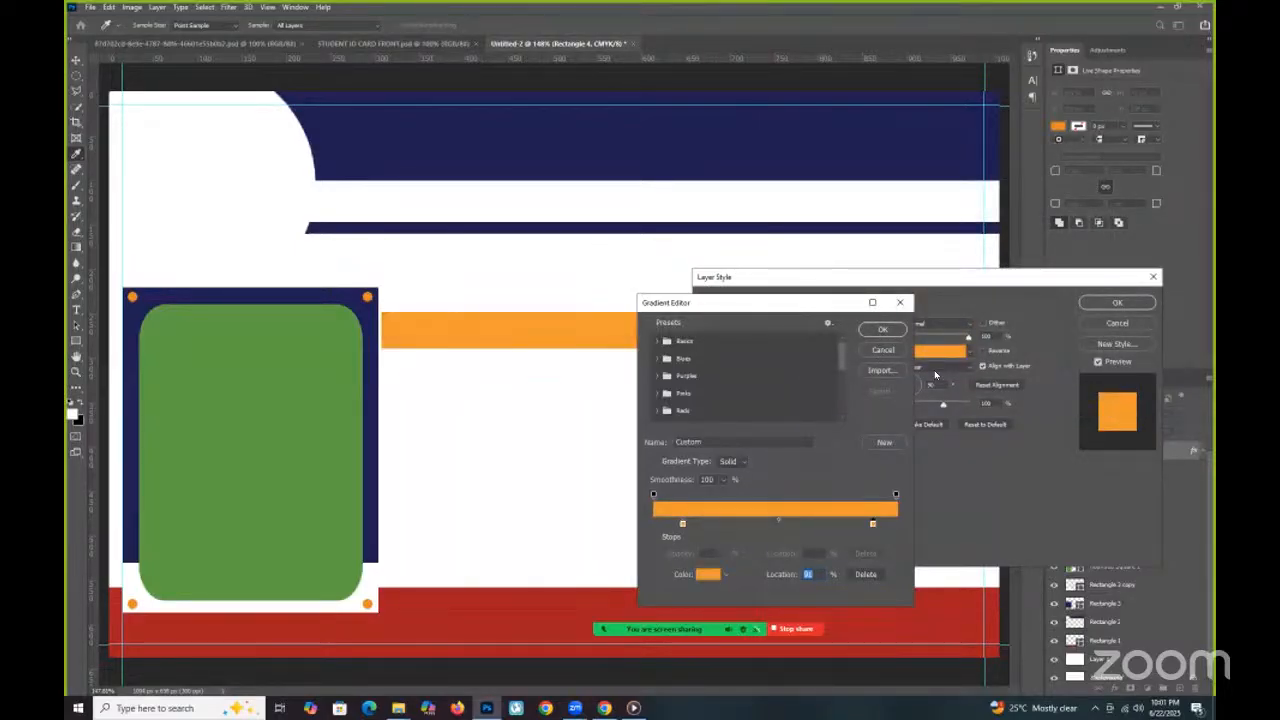
{"action": "left_click", "coordinate": [884, 331]}
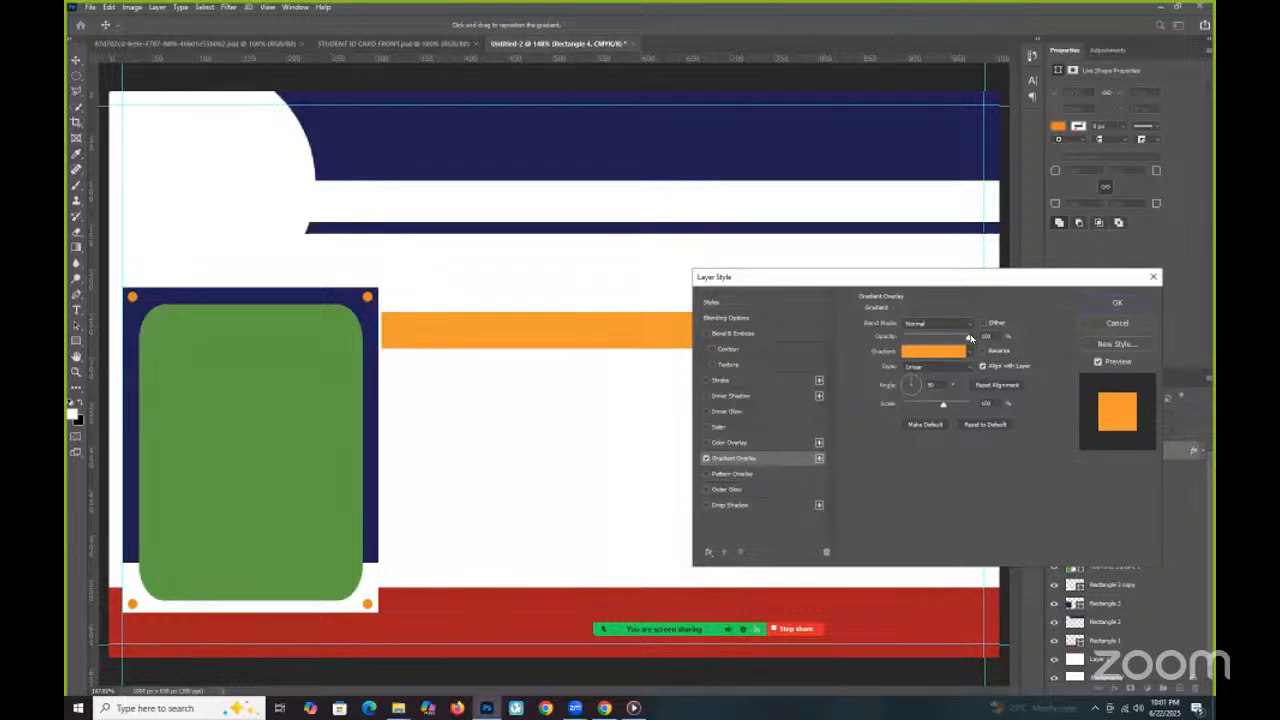
Lower the row rectangle's gradient overlay opacity to about 28% and its layer opacity to 40%.
{"action": "left_click_drag", "start_coordinate": [960, 341], "coordinate": [922, 339]}
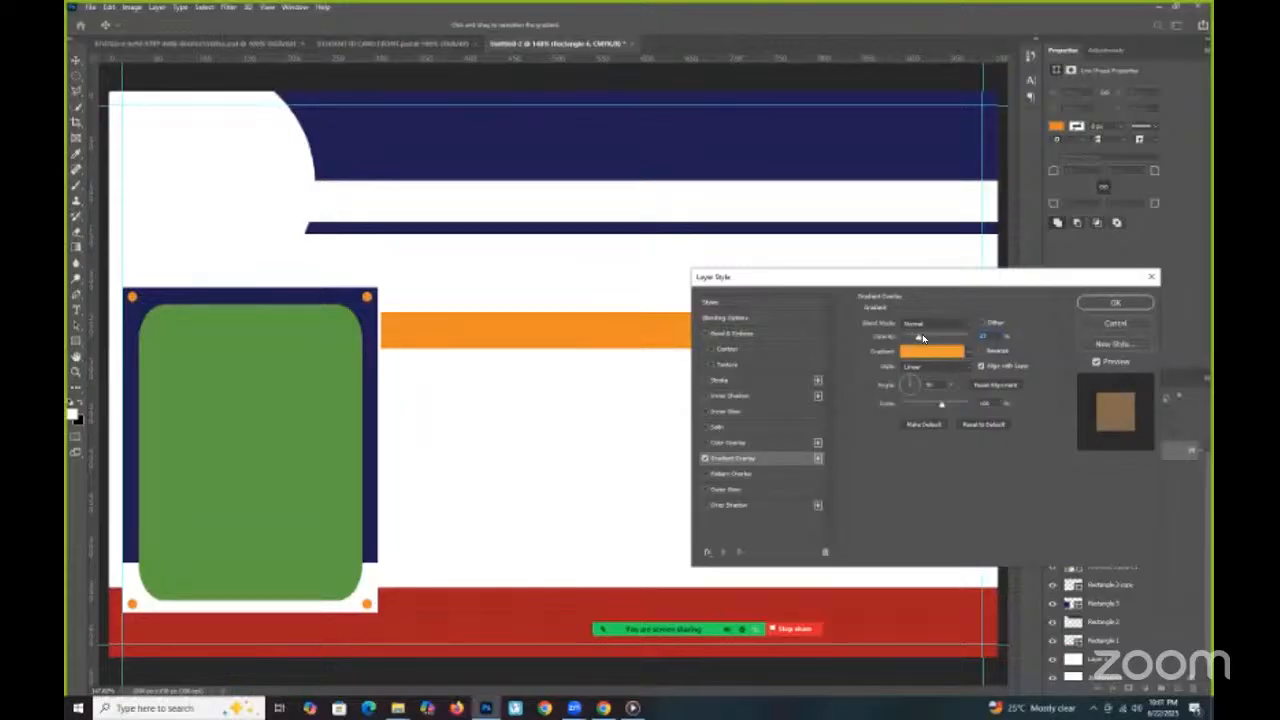
{"action": "left_click", "coordinate": [1098, 303]}
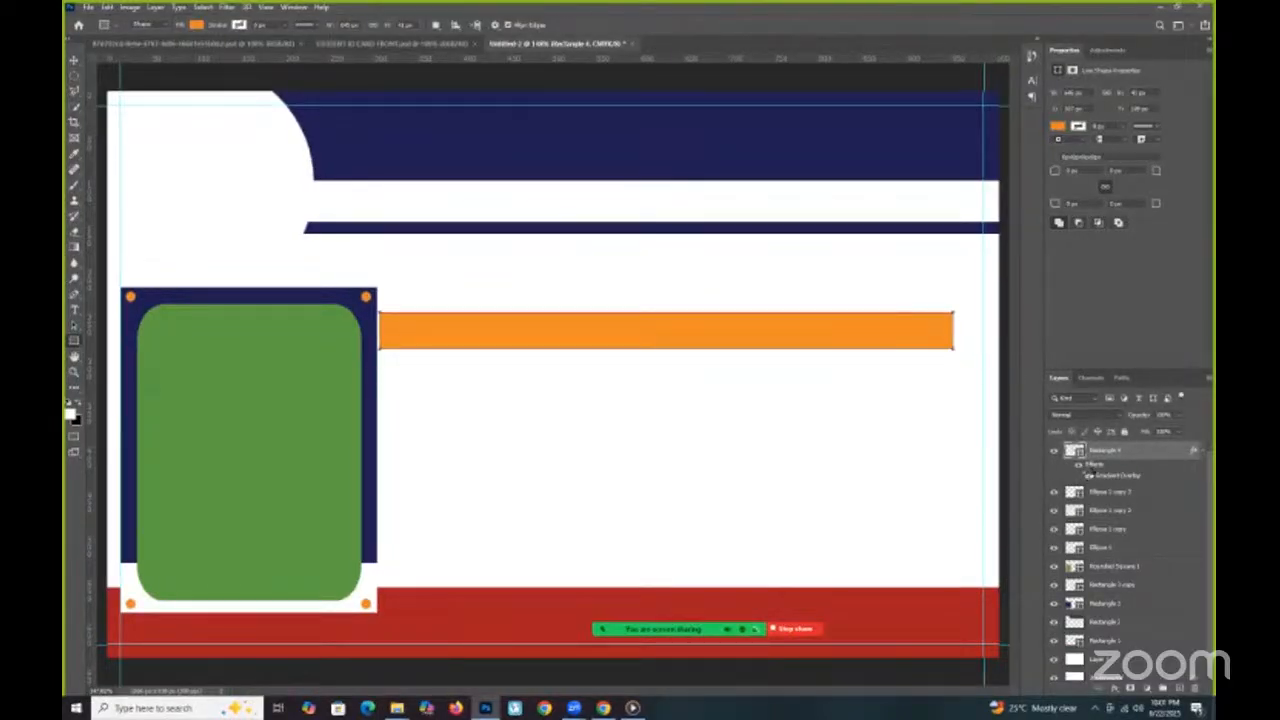
{"action": "left_click_drag", "start_coordinate": [1136, 416], "coordinate": [1114, 418]}
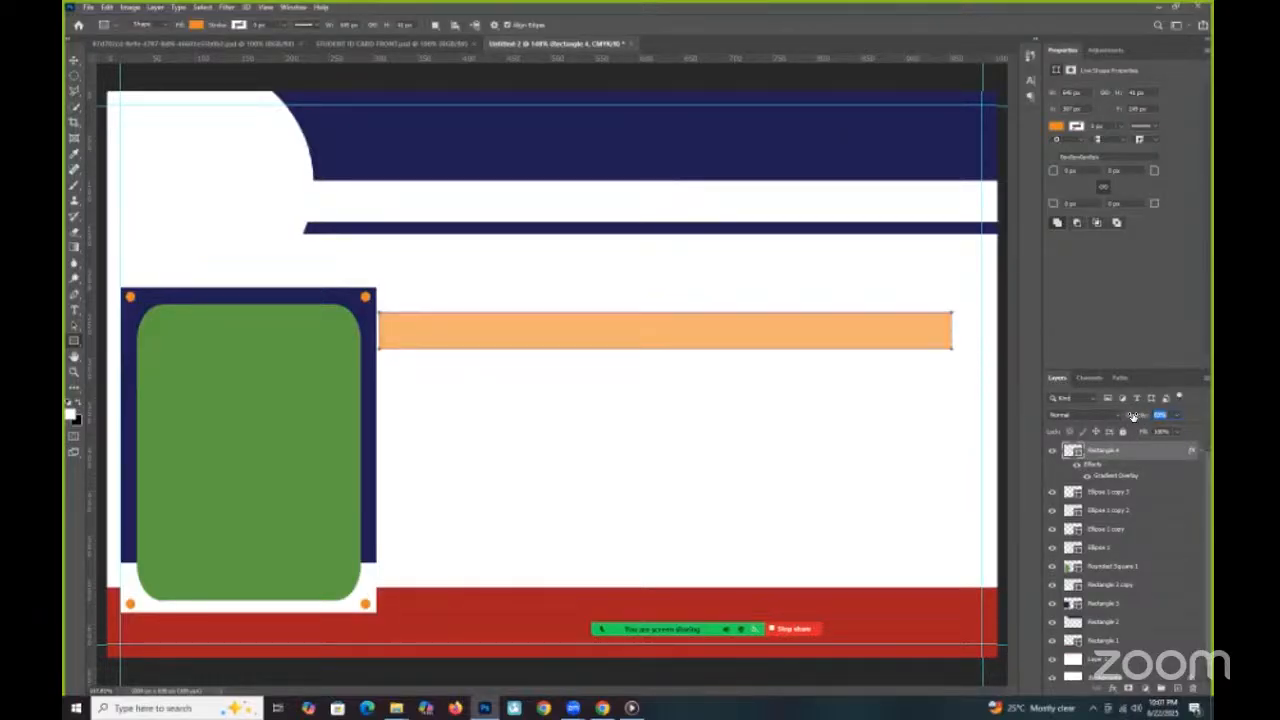
{"action": "left_click_drag", "start_coordinate": [1133, 416], "coordinate": [1134, 419]}
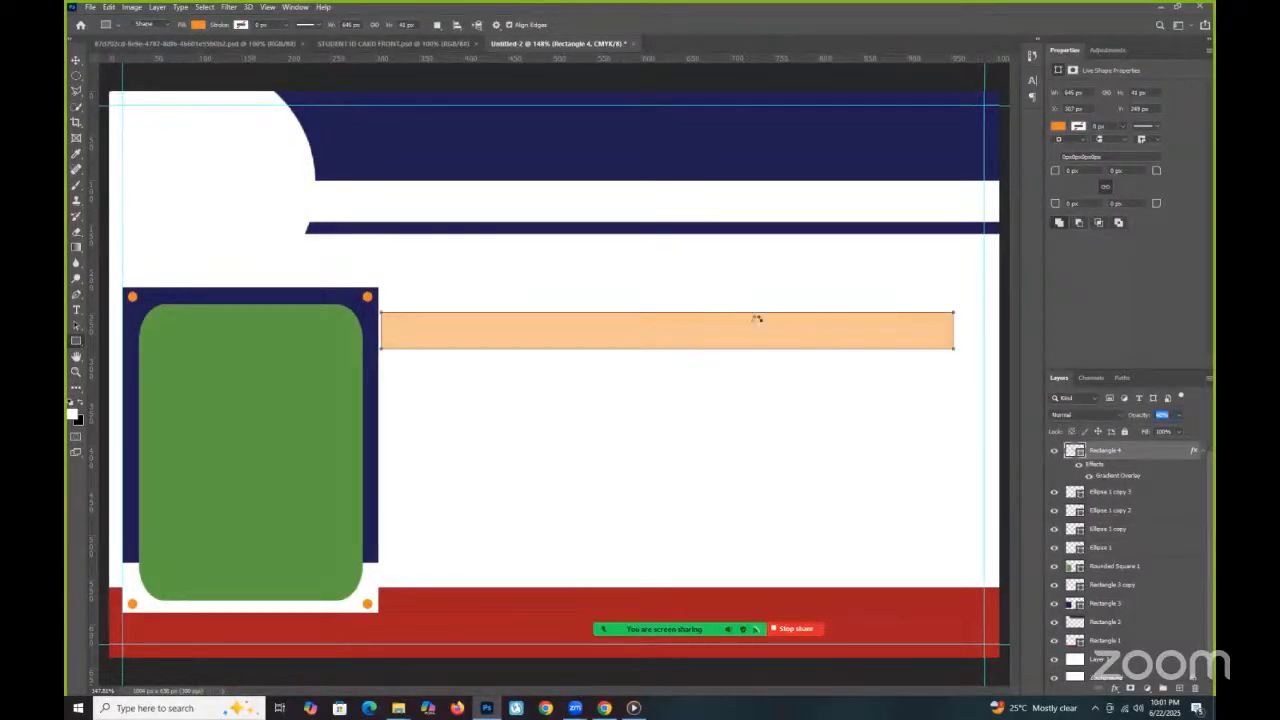
{"action": "left_click", "coordinate": [1153, 477]}
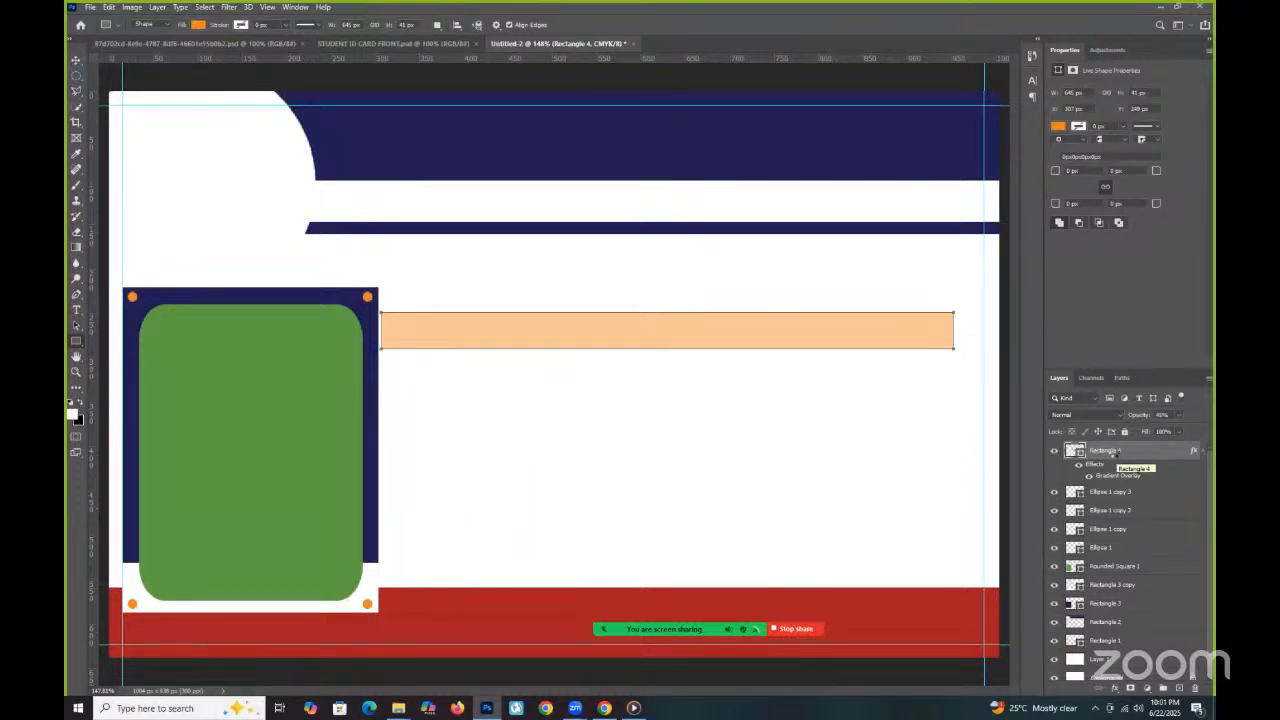
Duplicate the row rectangle, place the copy about 62 px lower in line with the original, and compare the rows with the reference card.
{"action": "key", "text": "ctrl+j"}
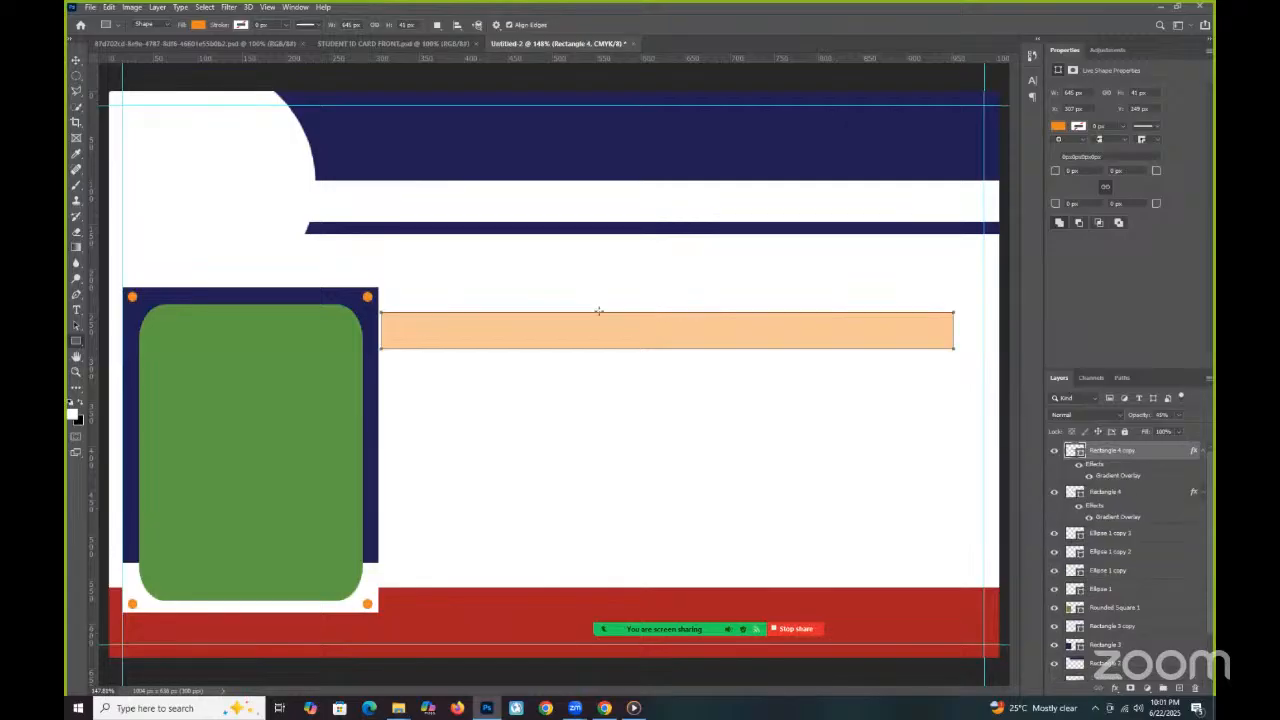
{"action": "key", "text": "v"}
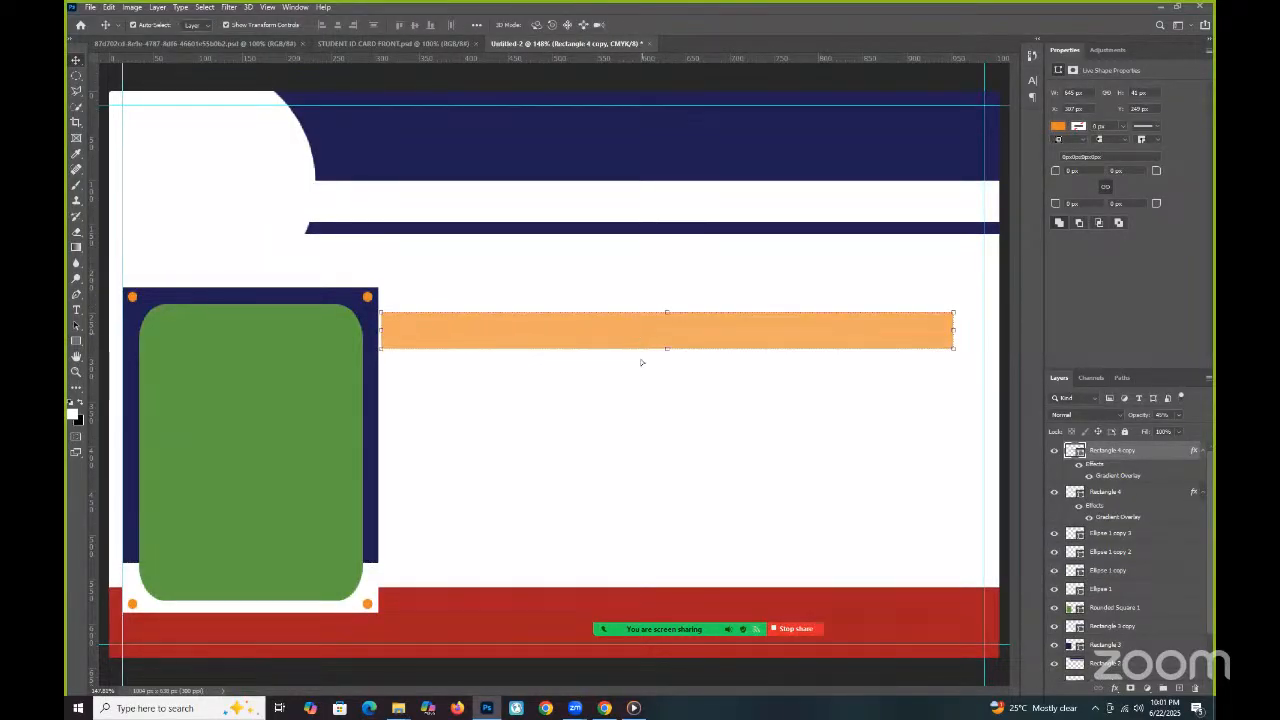
{"action": "left_click_drag", "start_coordinate": [640, 338], "coordinate": [643, 378]}
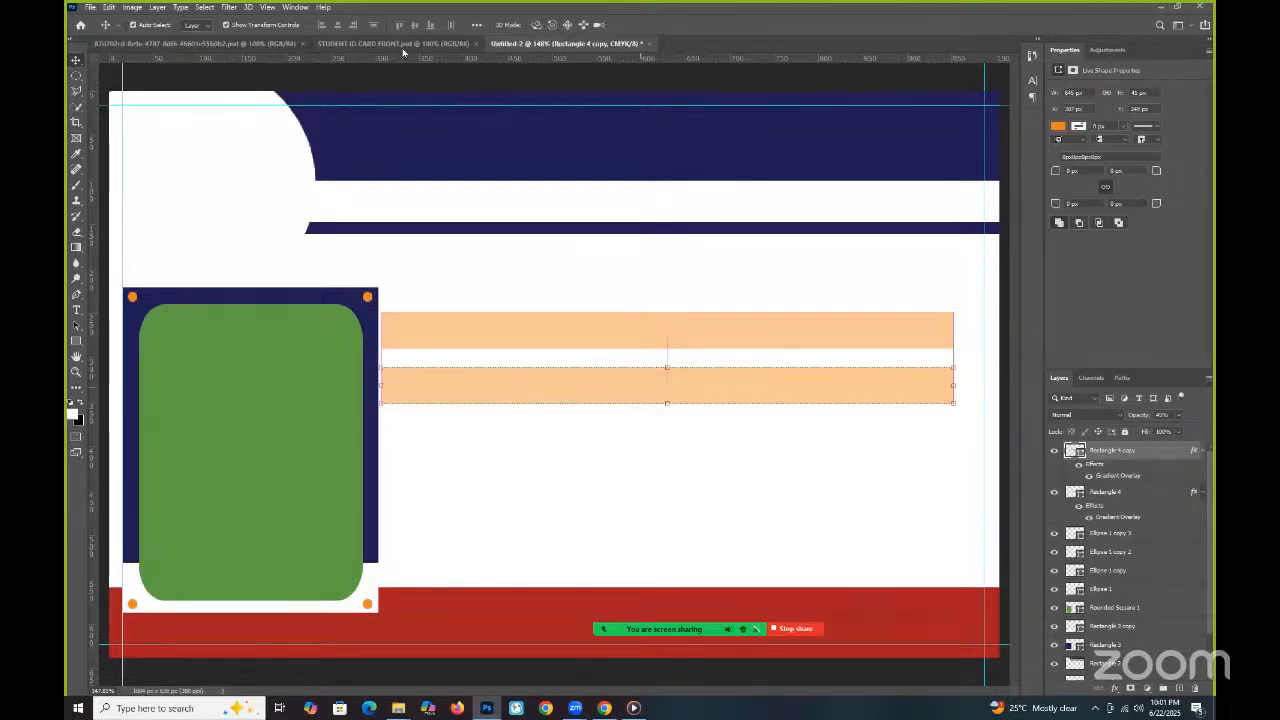
{"action": "key", "text": "ctrl+shift+Tab"}
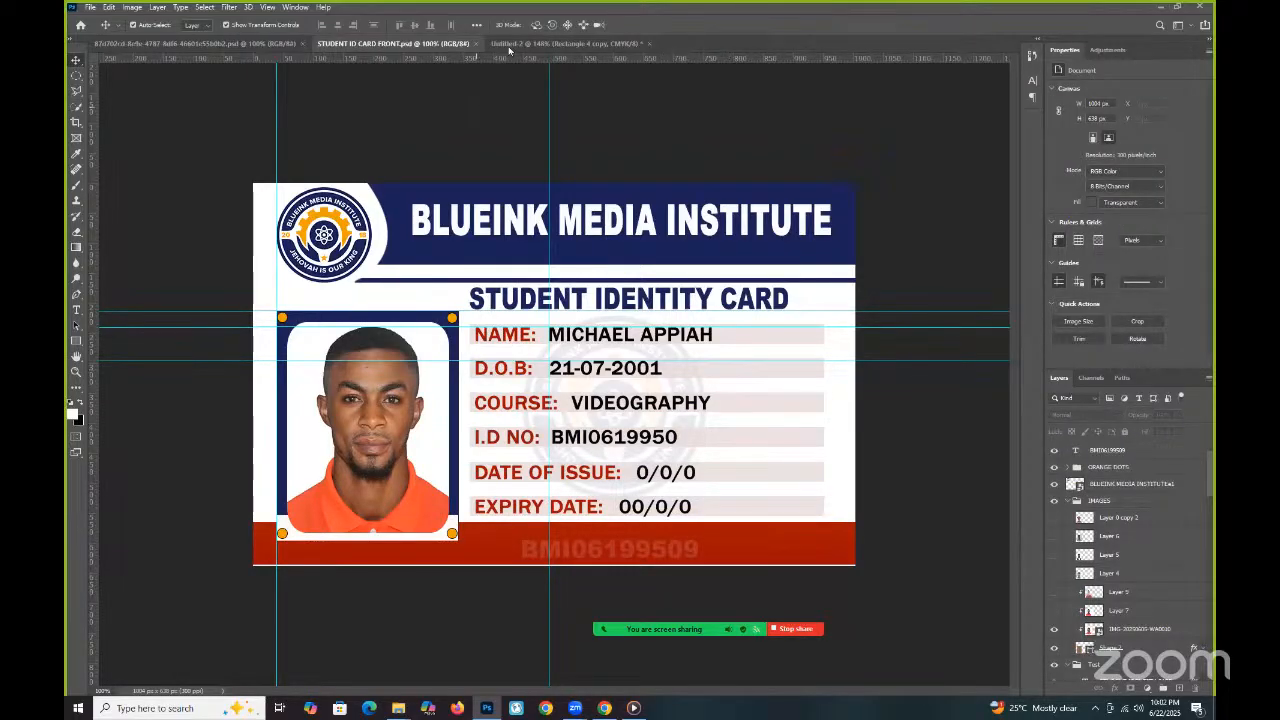
{"action": "key", "text": "ctrl+Tab"}
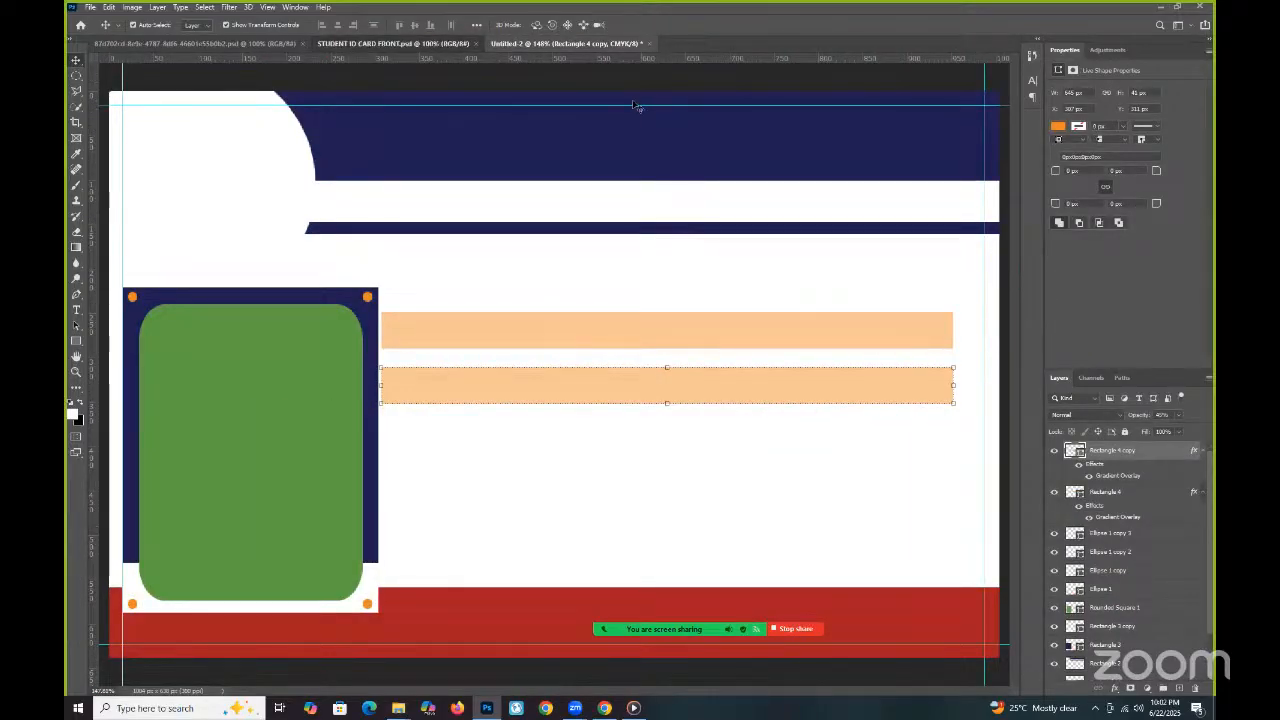
{"action": "left_click", "coordinate": [432, 45]}
{"action": "left_click", "coordinate": [612, 45]}
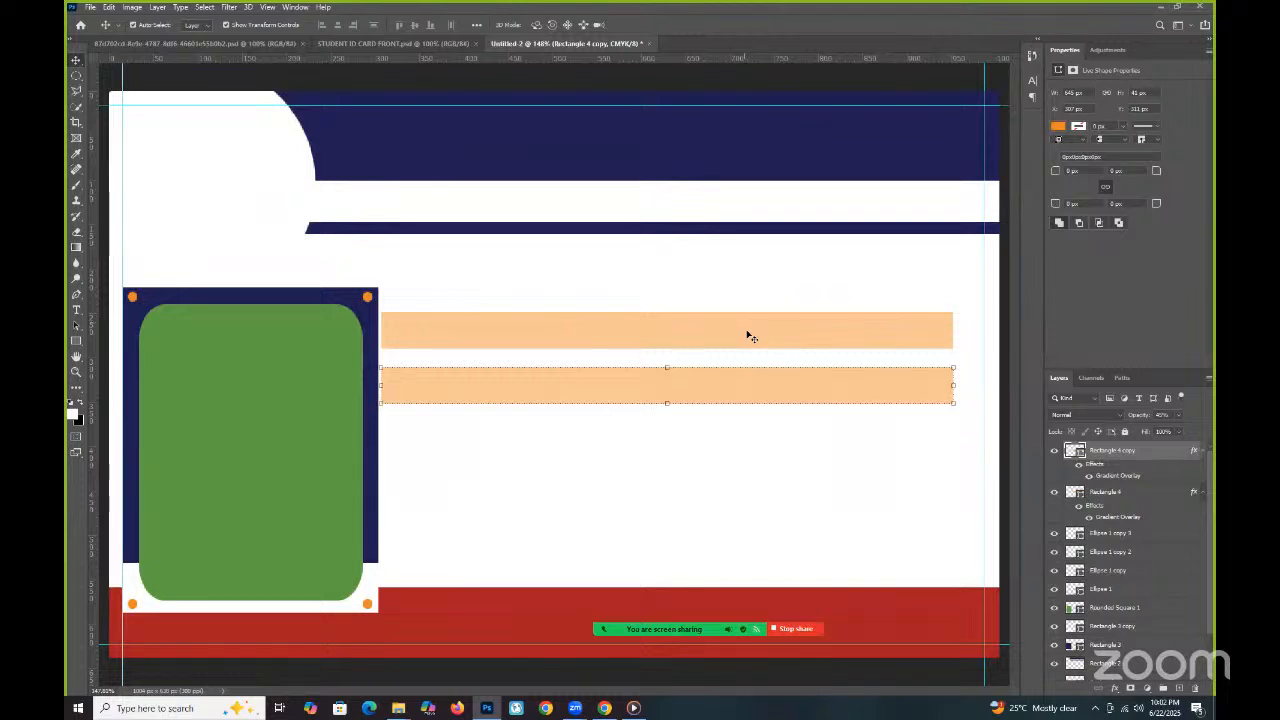
Change both gradient overlay stops of the upper row rectangle to the footer's red and set the overlay opacity to 17%.
{"action": "left_click", "coordinate": [1108, 493]}
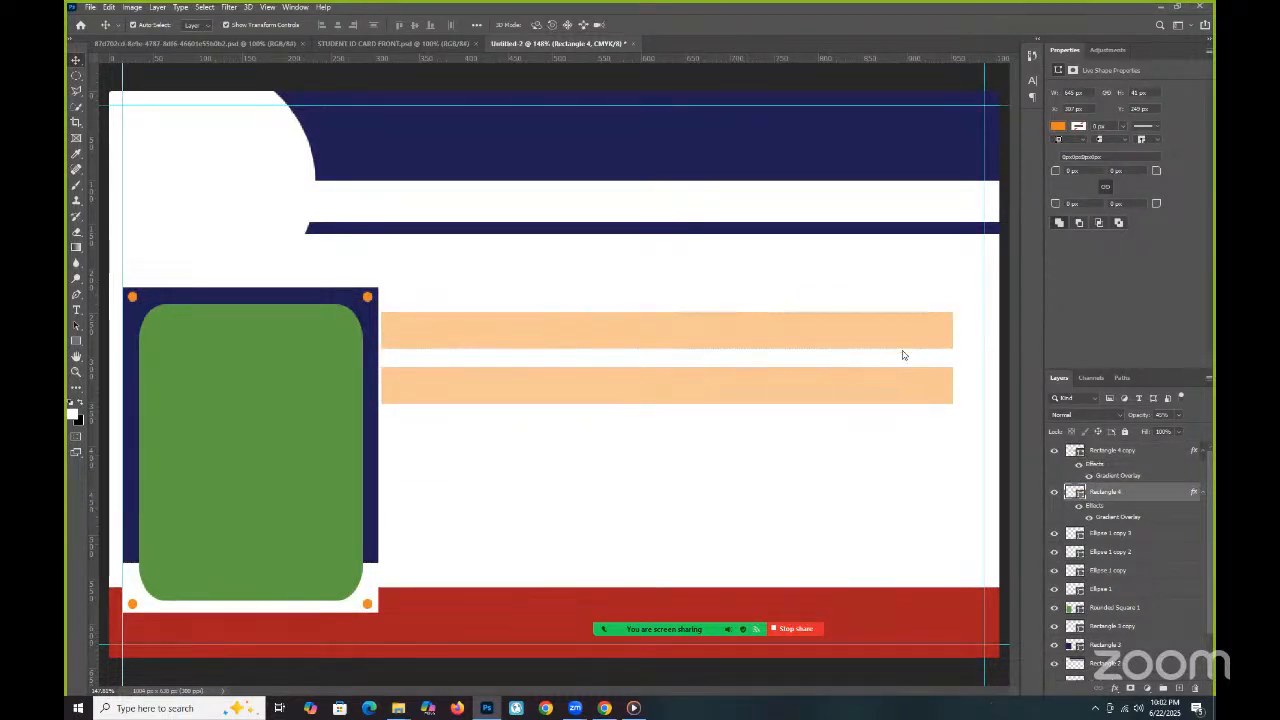
{"action": "double_click", "coordinate": [1117, 517]}
{"action": "left_click", "coordinate": [934, 351]}
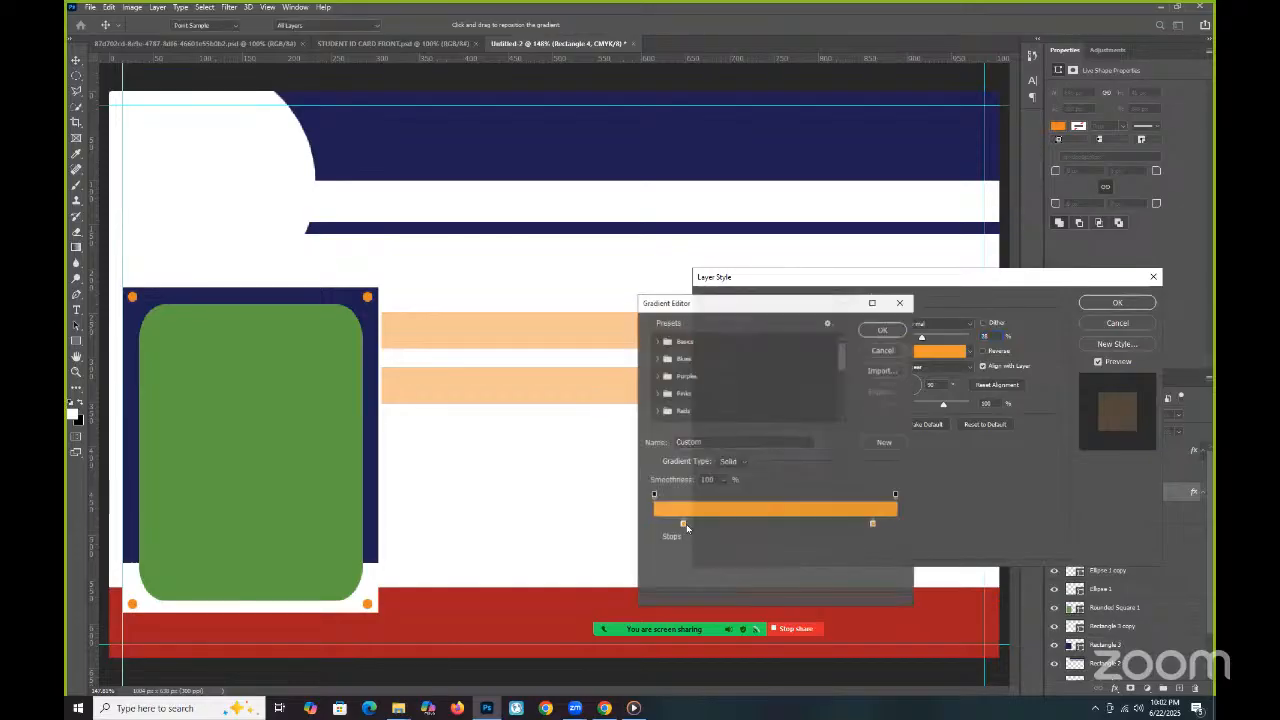
{"action": "left_click", "coordinate": [681, 522]}
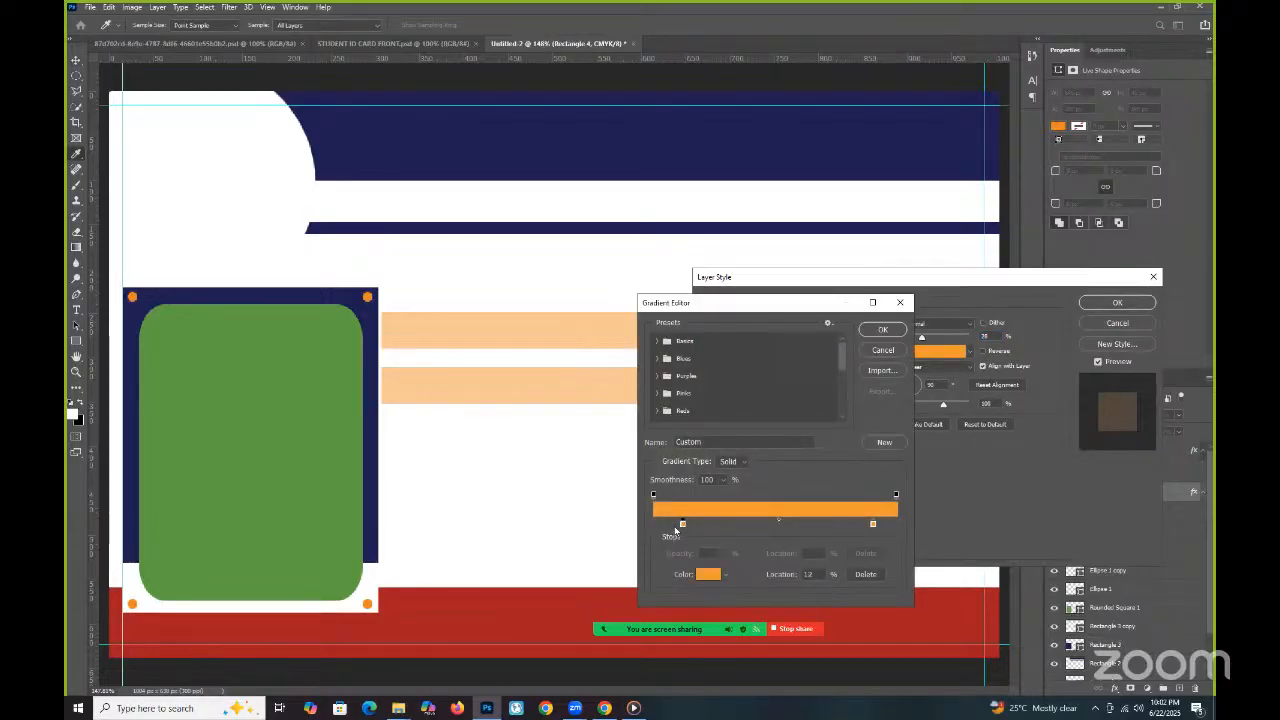
{"action": "left_click", "coordinate": [708, 574]}
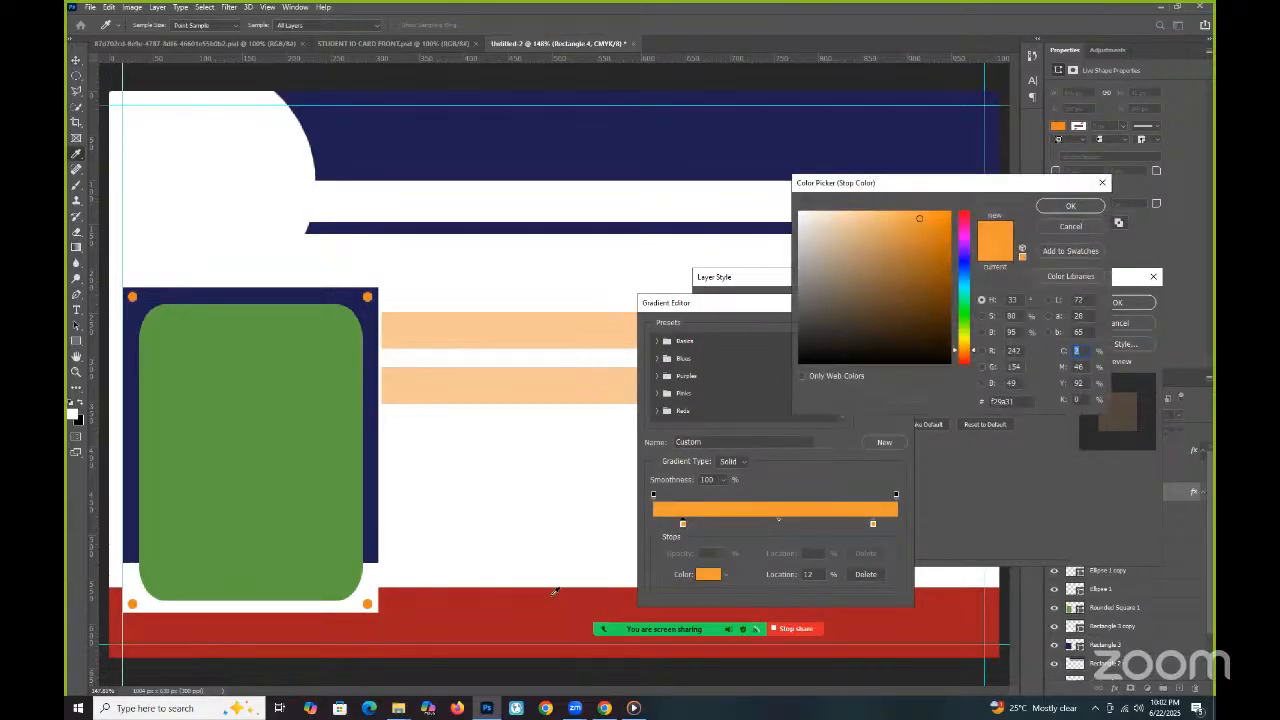
{"action": "left_click", "coordinate": [868, 622]}
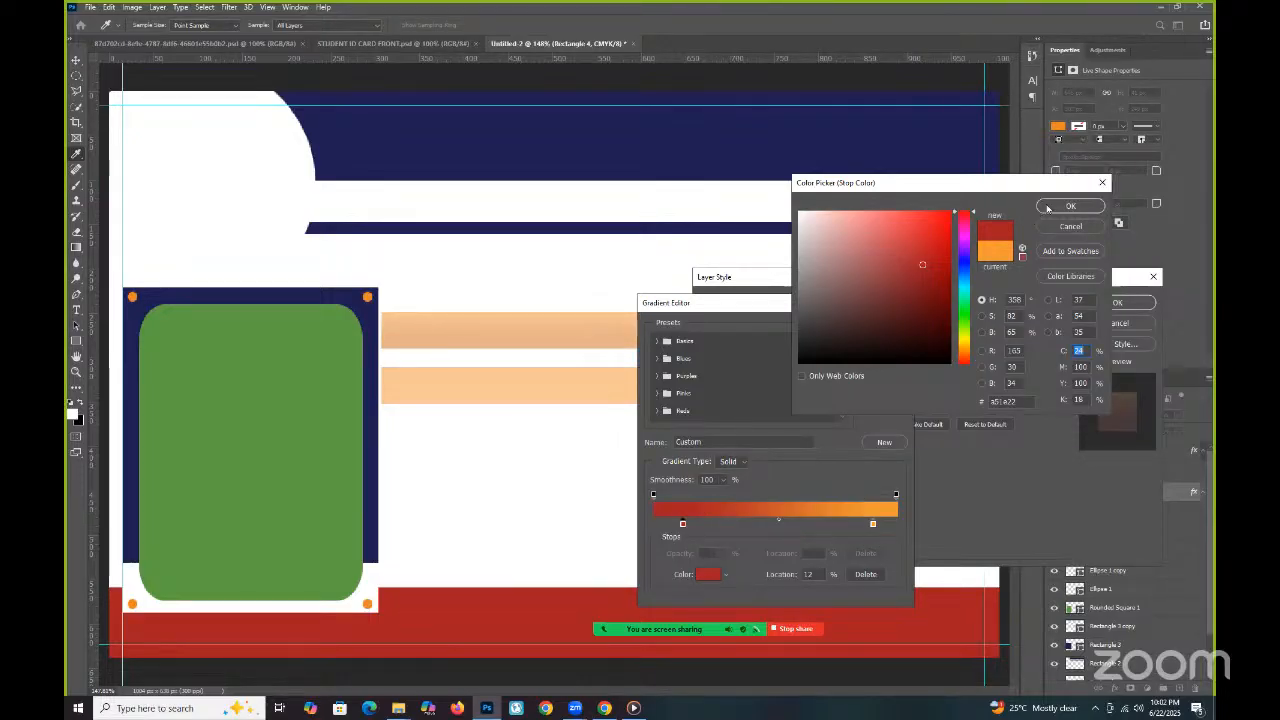
{"action": "left_click", "coordinate": [1048, 208]}
{"action": "left_click", "coordinate": [872, 523]}
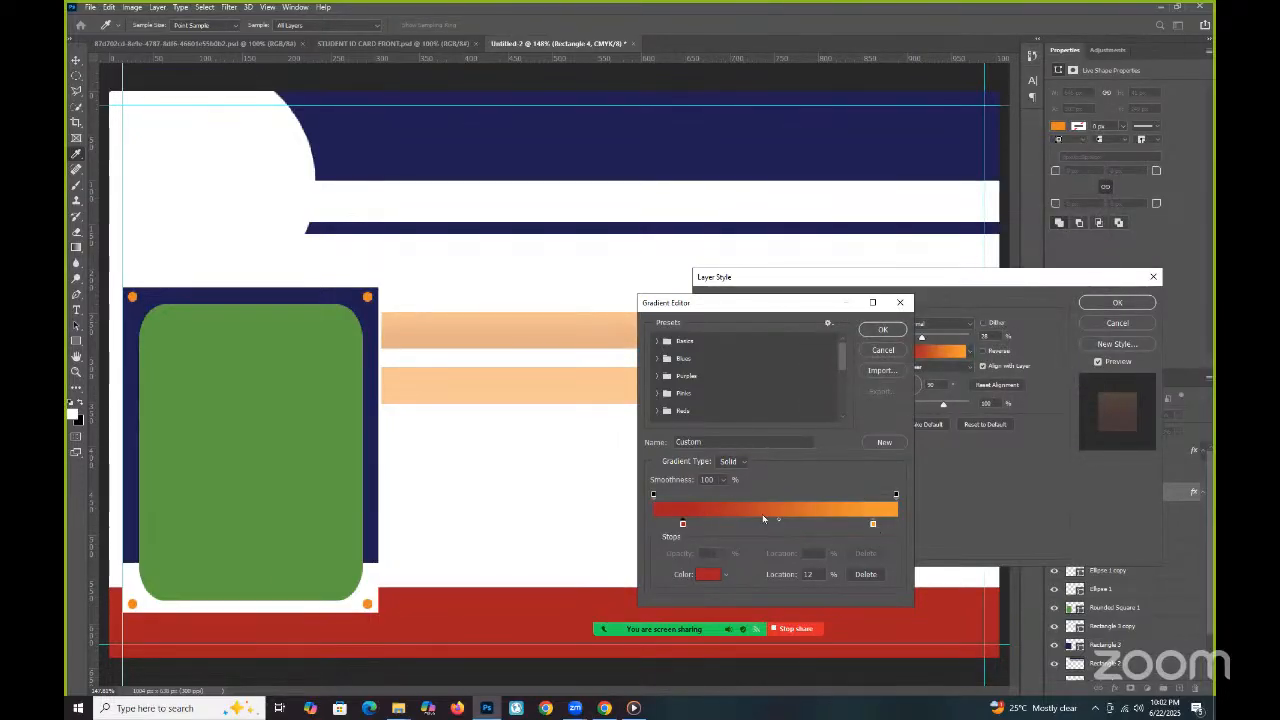
{"action": "left_click", "coordinate": [672, 505]}
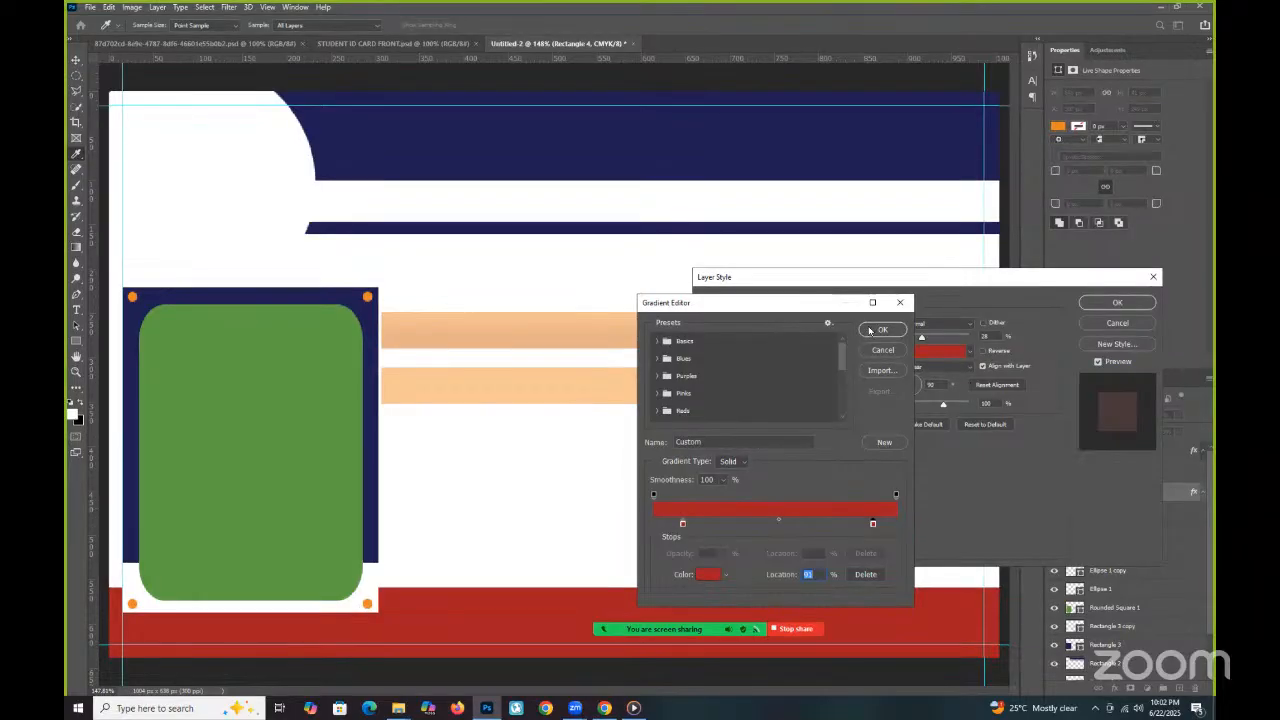
{"action": "left_click", "coordinate": [885, 331]}
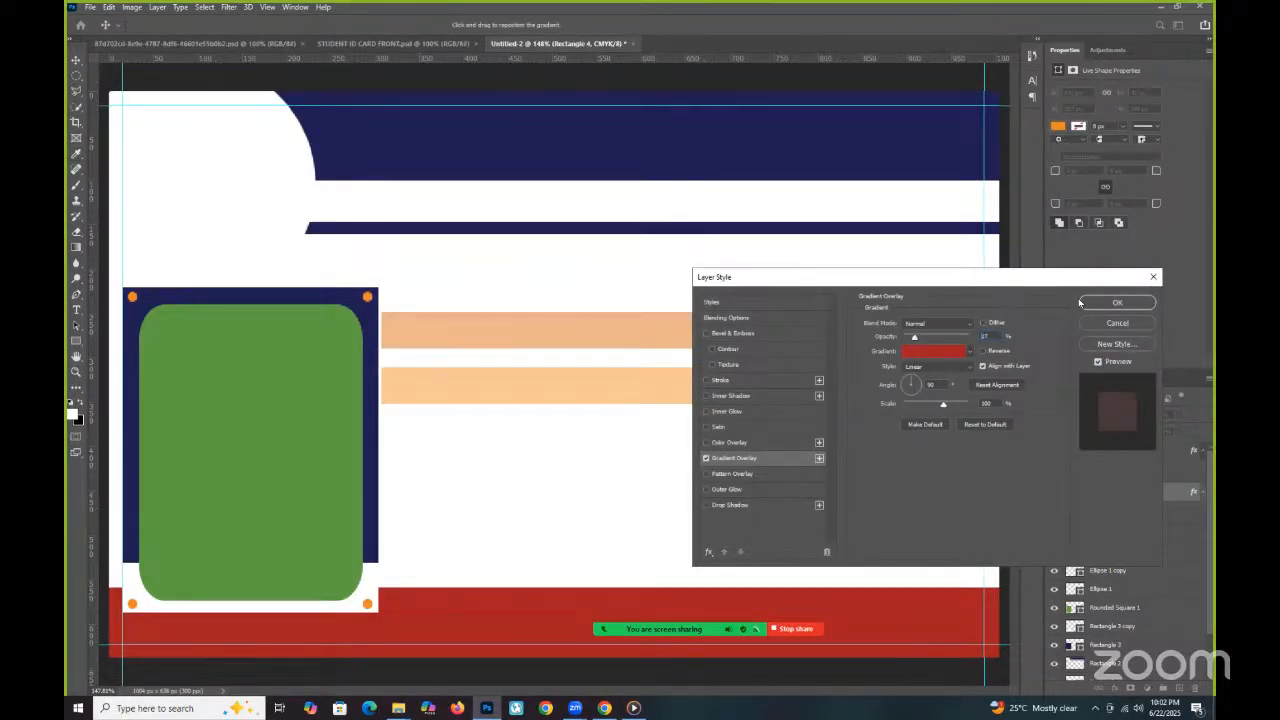
{"action": "left_click", "coordinate": [1112, 302]}
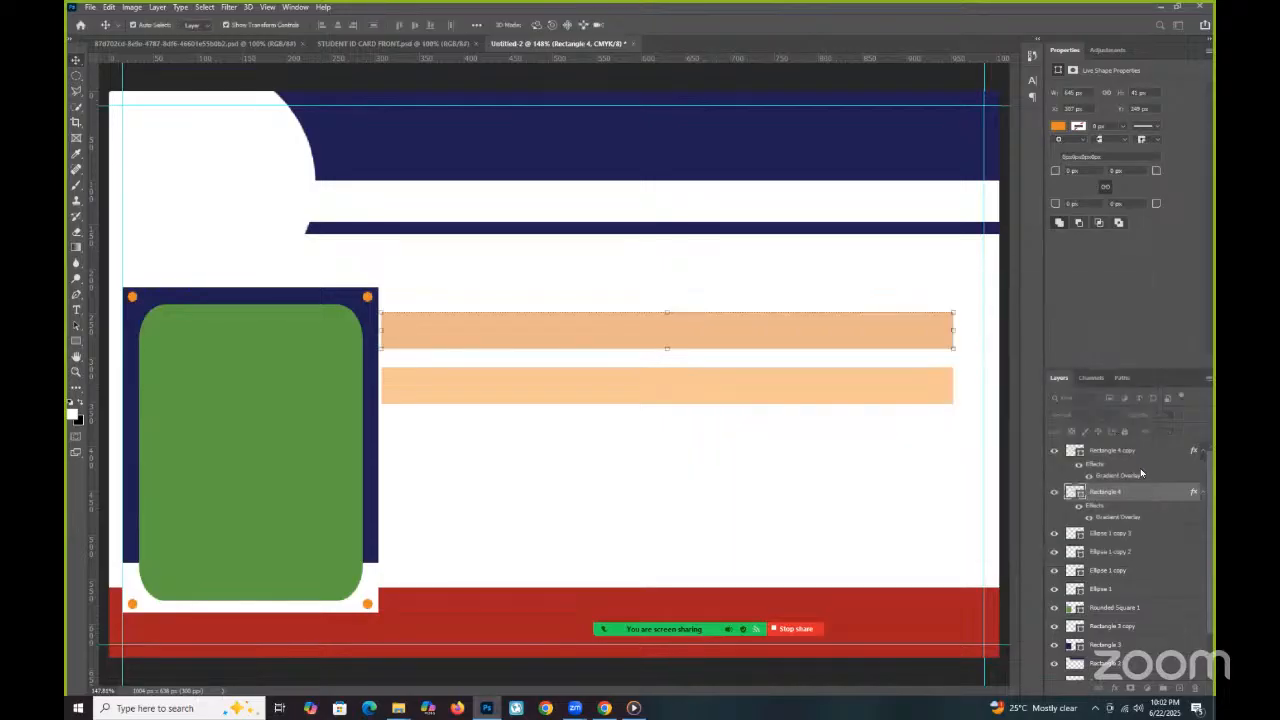
Check the upper row rectangle with the lower one hidden, and set the upper one's layer opacity to 100%.
{"action": "left_click", "coordinate": [1051, 453]}
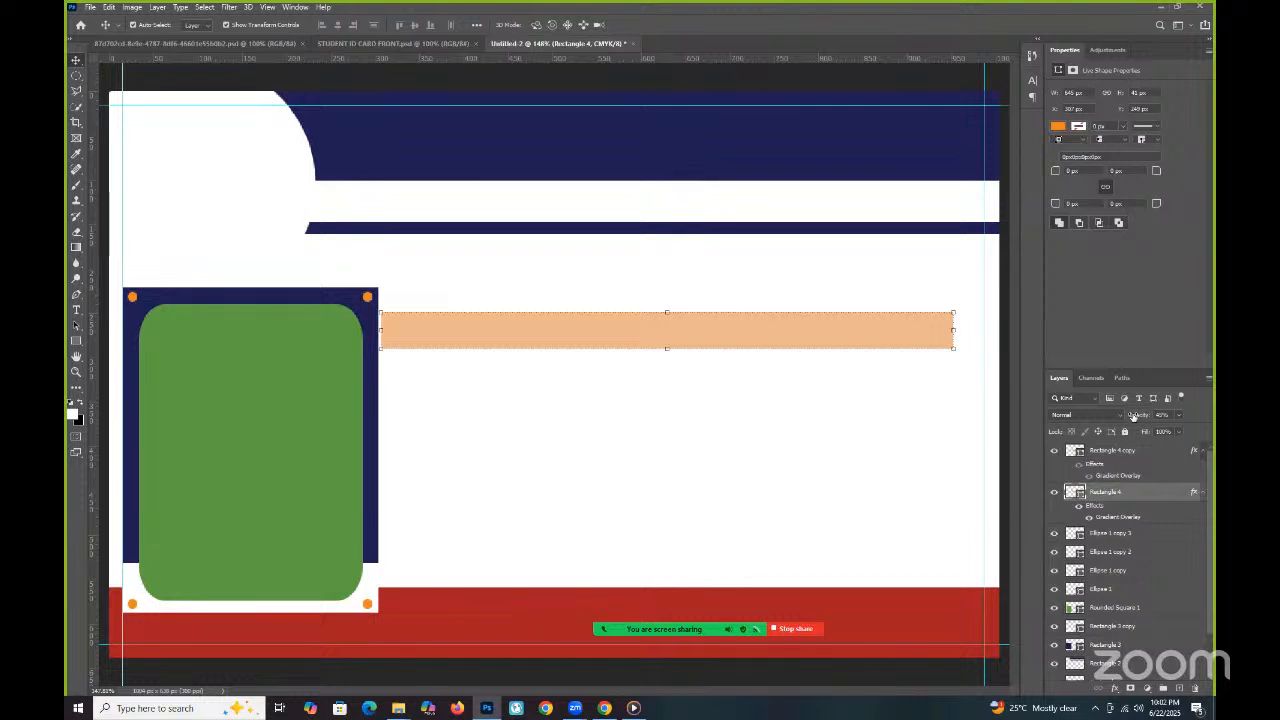
{"action": "left_click", "coordinate": [1210, 433]}
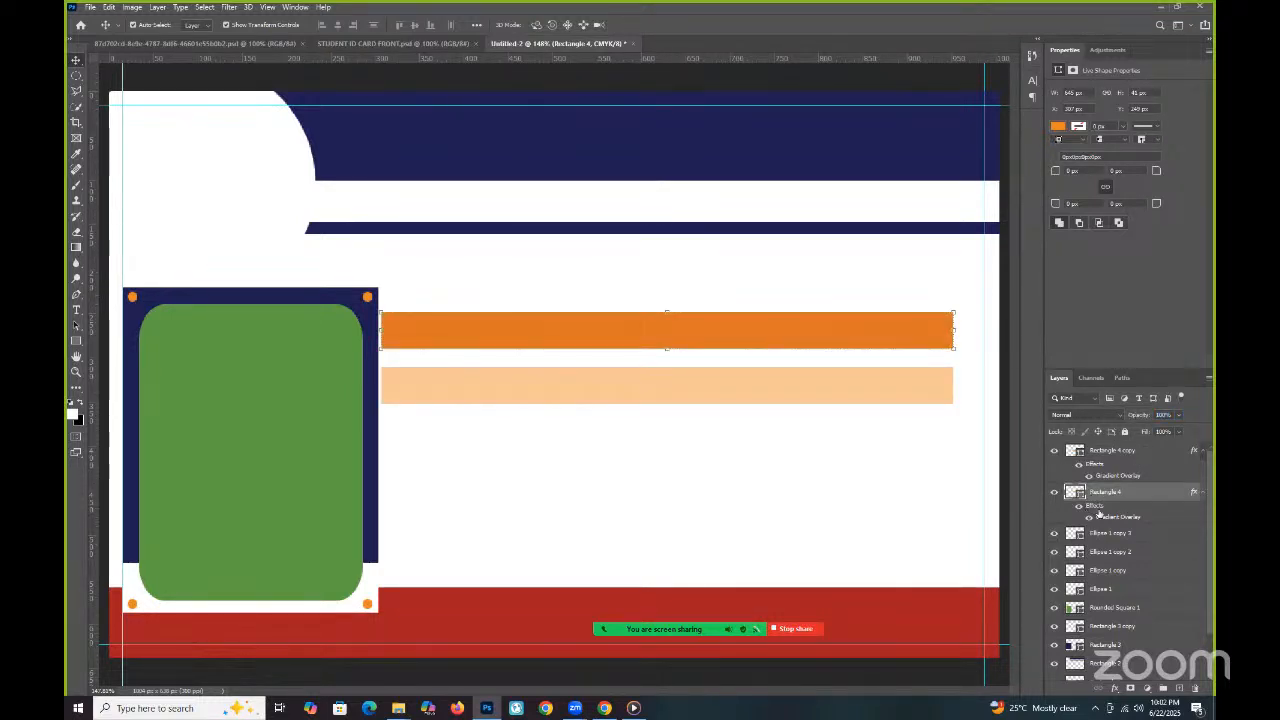
{"action": "left_click", "coordinate": [1055, 492]}
{"action": "left_click", "coordinate": [1110, 452]}
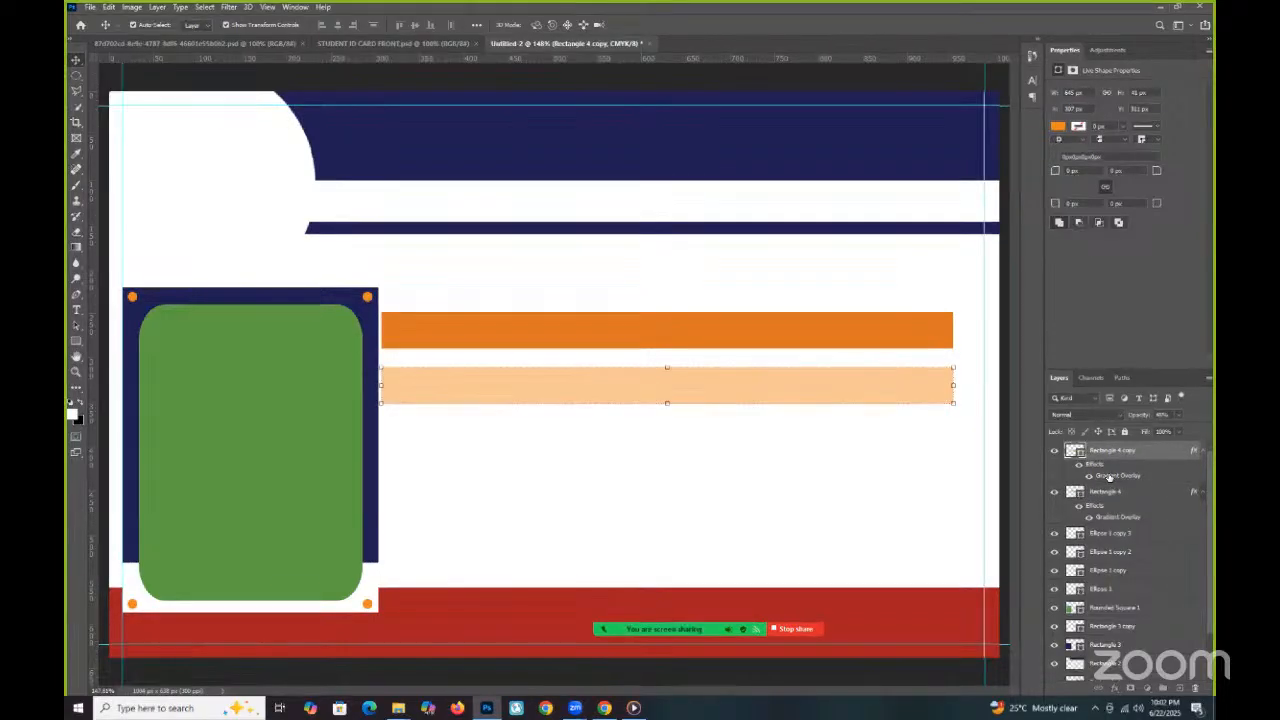
{"action": "key", "text": "Up"}
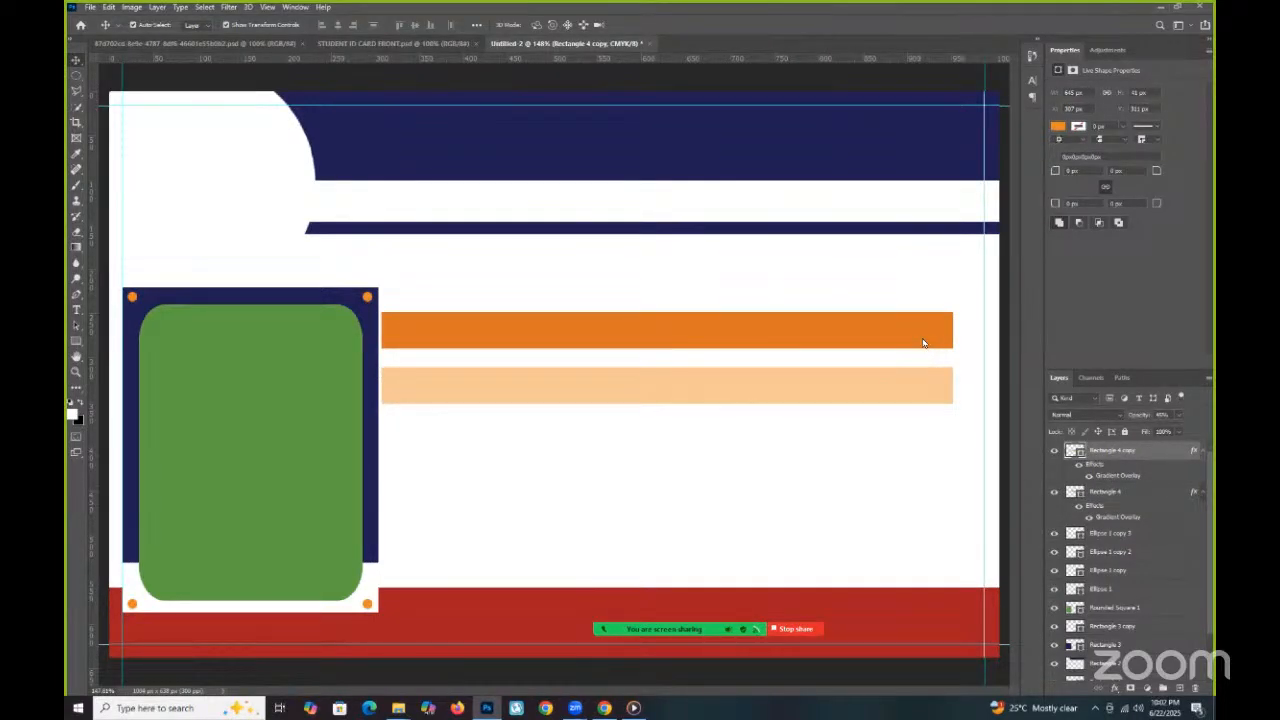
{"action": "left_click_drag", "start_coordinate": [966, 349], "coordinate": [935, 337]}
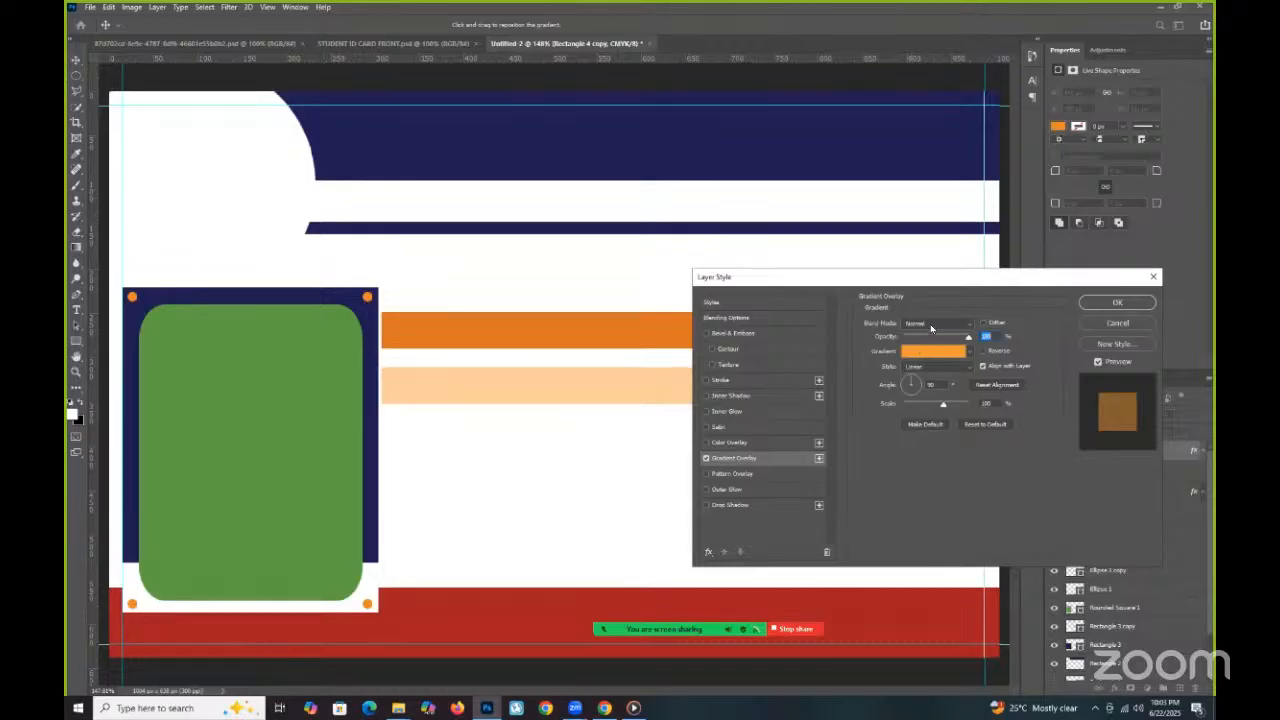
{"action": "left_click", "coordinate": [933, 350]}
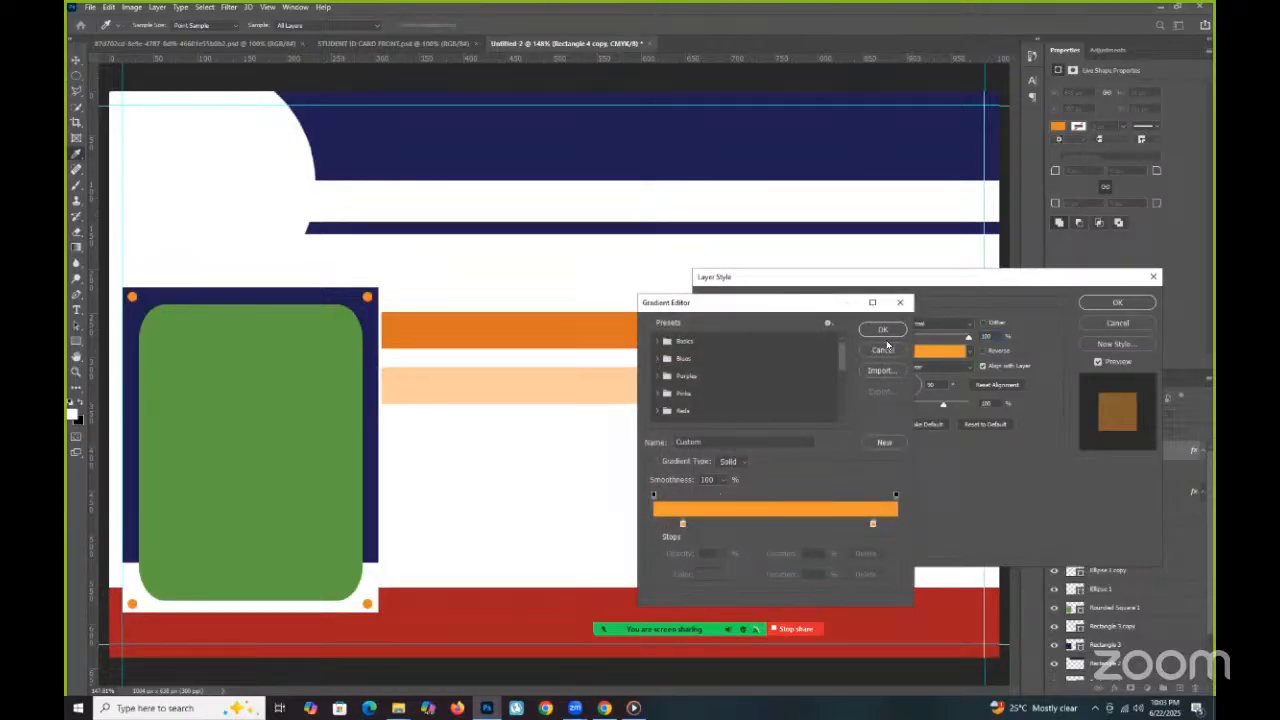
{"action": "key", "text": "Escape"}
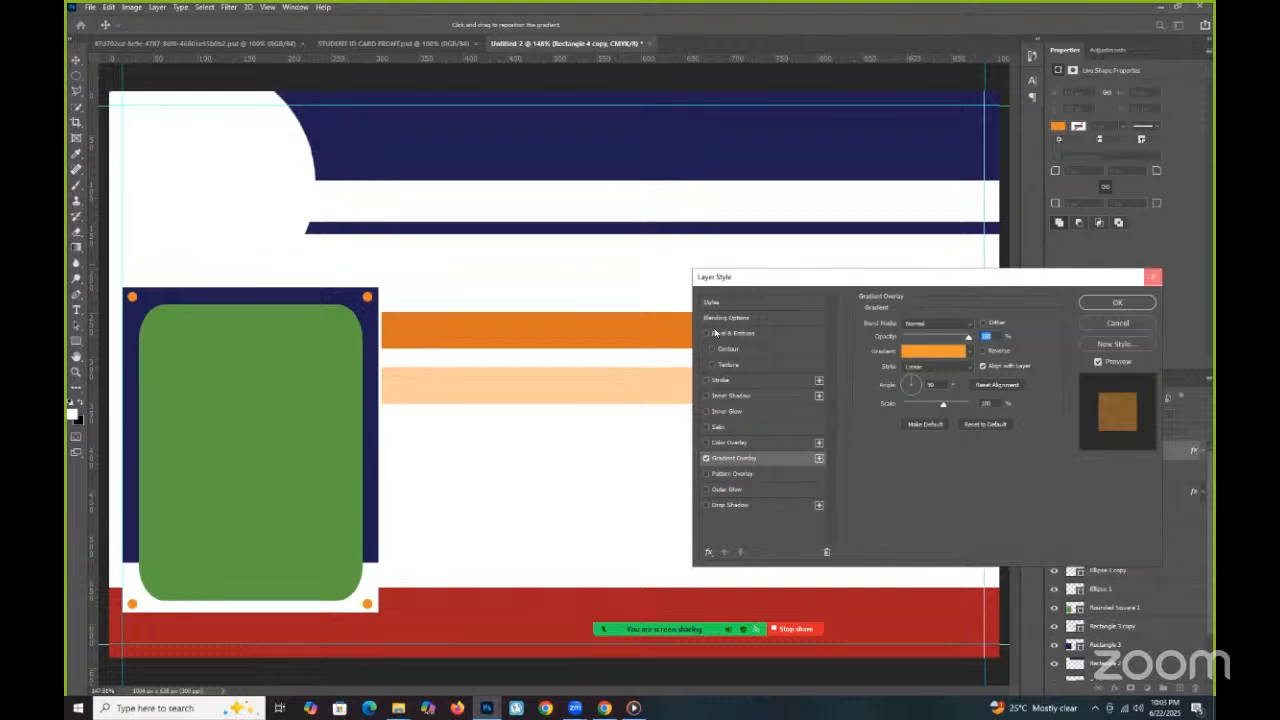
{"action": "left_click", "coordinate": [1153, 277]}
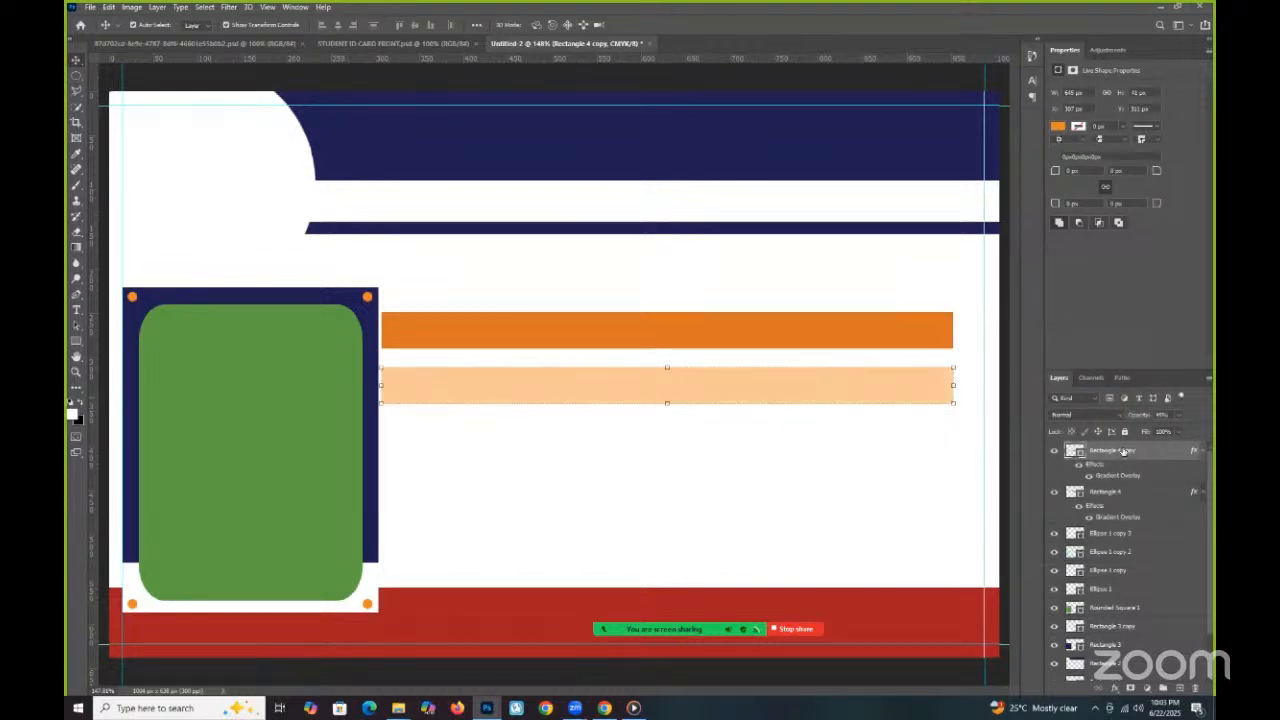
Delete both existing detail row rectangles and clear the layer selection.
{"action": "key", "text": "Delete"}
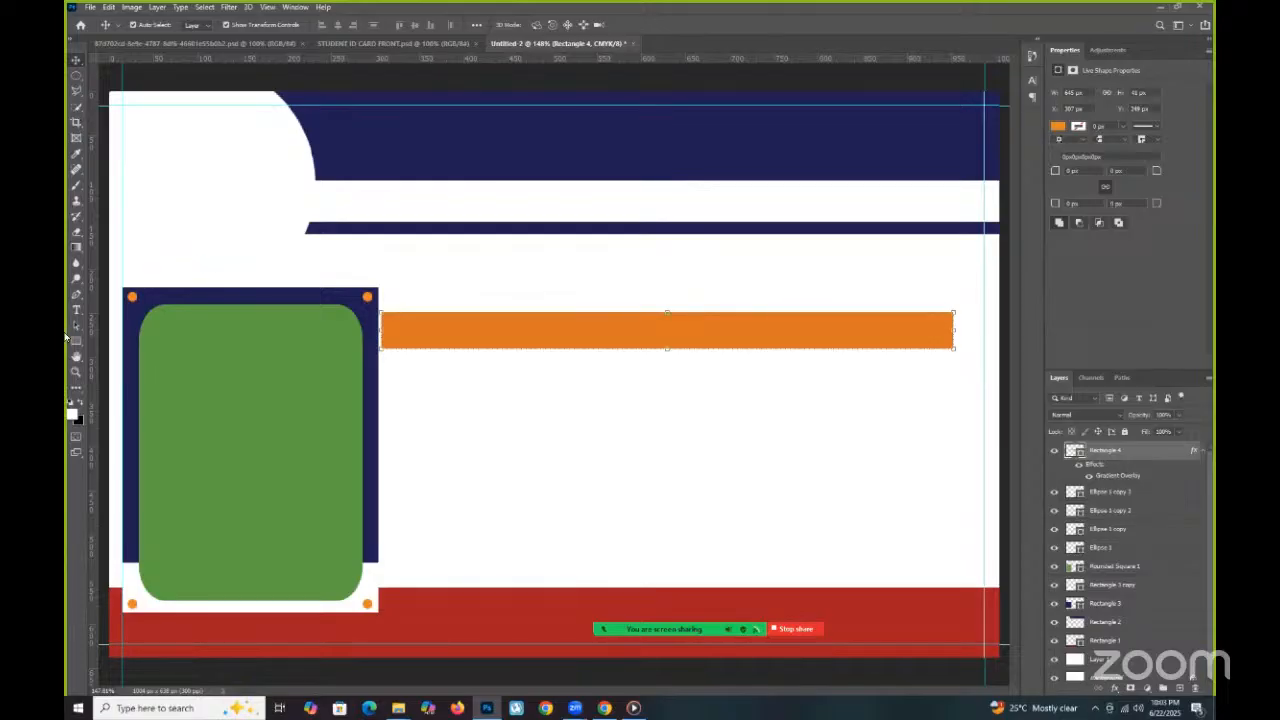
{"action": "key", "text": "Delete"}
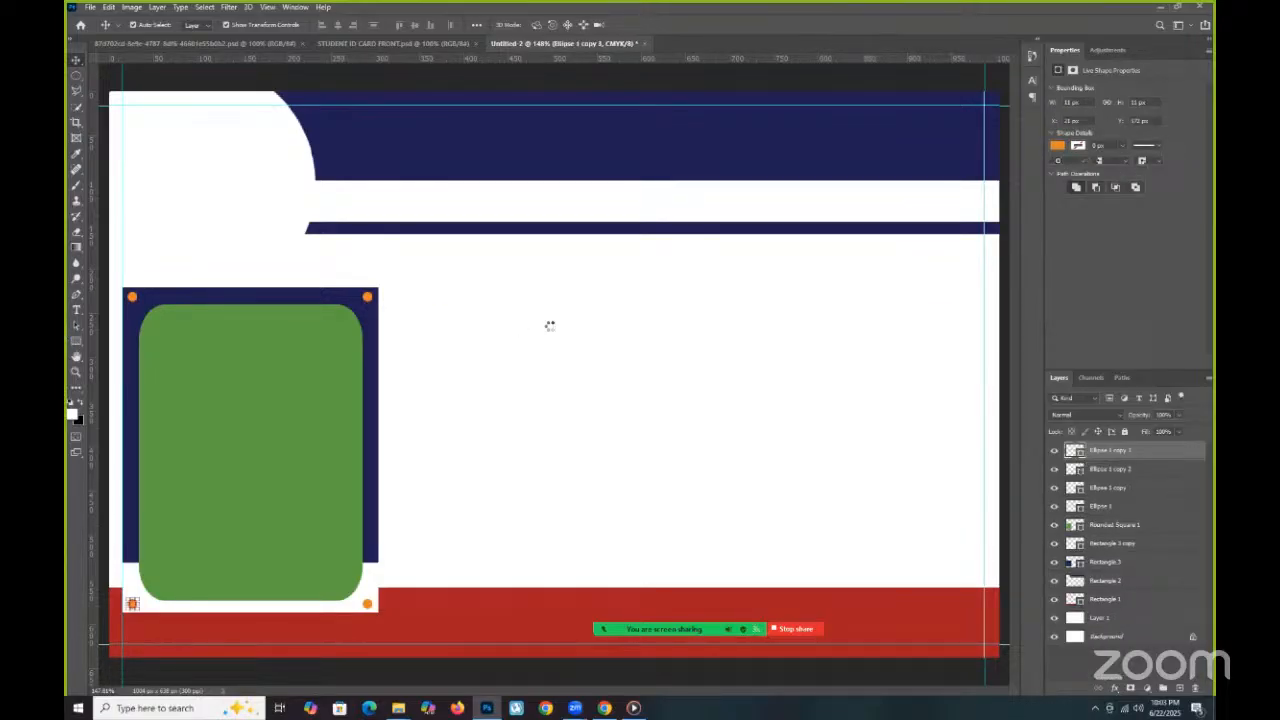
{"action": "left_click", "coordinate": [76, 341]}
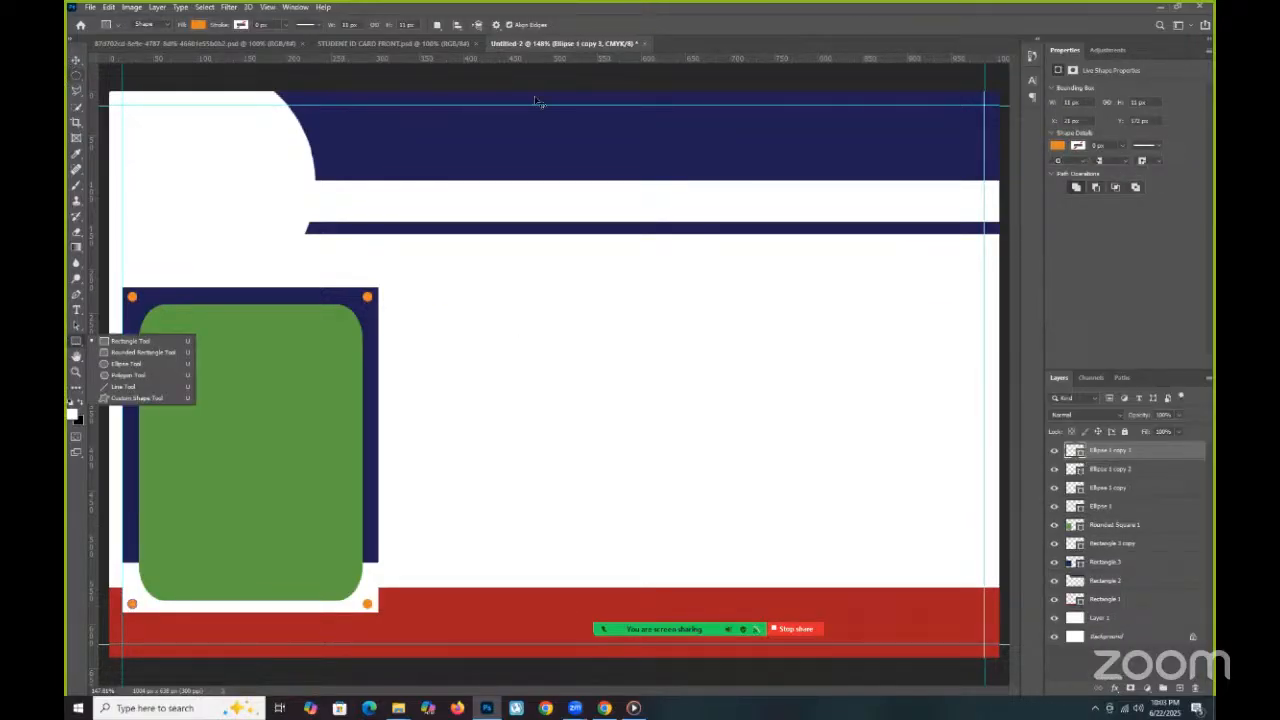
{"action": "left_click", "coordinate": [76, 60]}
{"action": "left_click", "coordinate": [97, 265]}
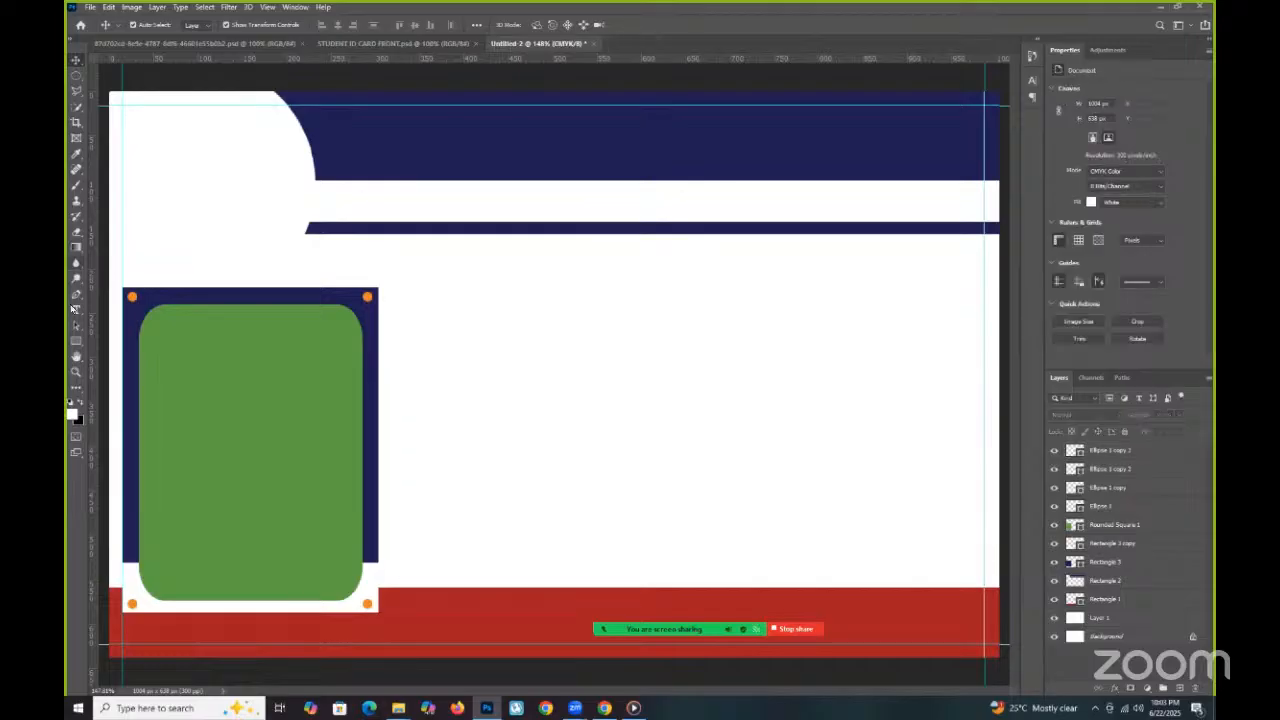
Draw a new row rectangle about 645 by 36 px beside the photo frame and remove its fill.
{"action": "left_click", "coordinate": [76, 341]}
{"action": "left_click_drag", "start_coordinate": [381, 305], "coordinate": [951, 336]}
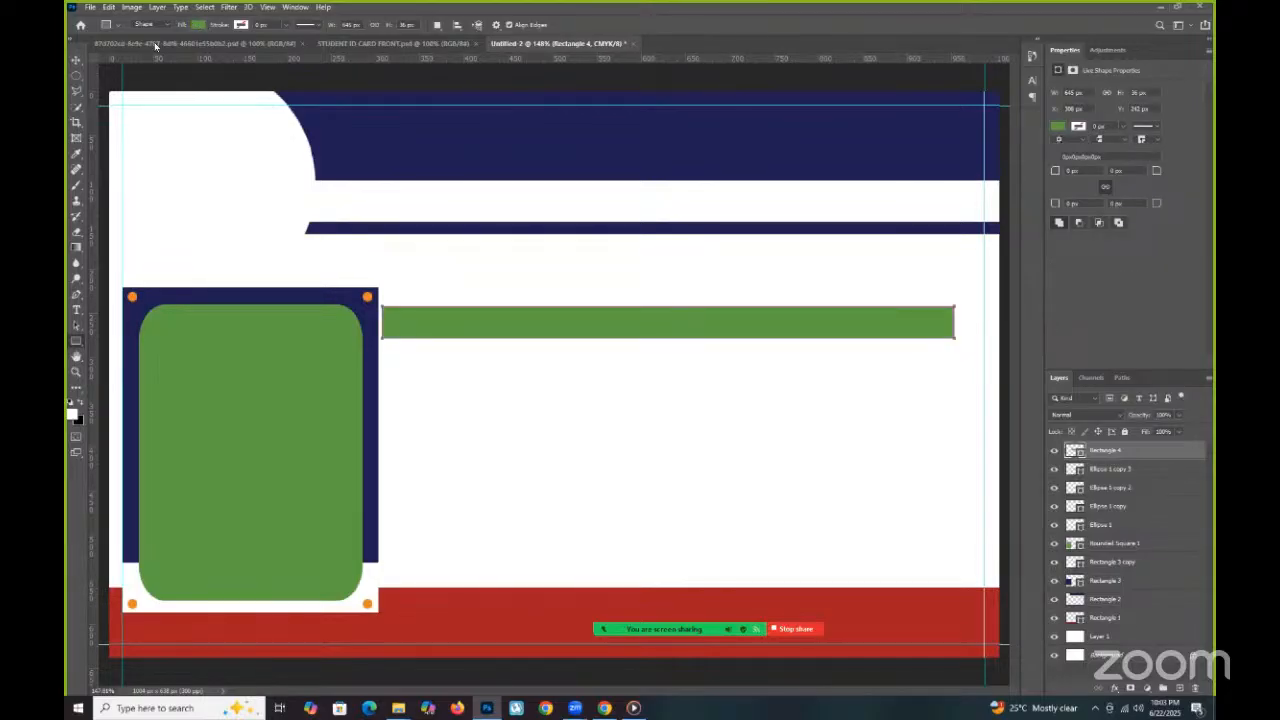
{"action": "left_click", "coordinate": [198, 25]}
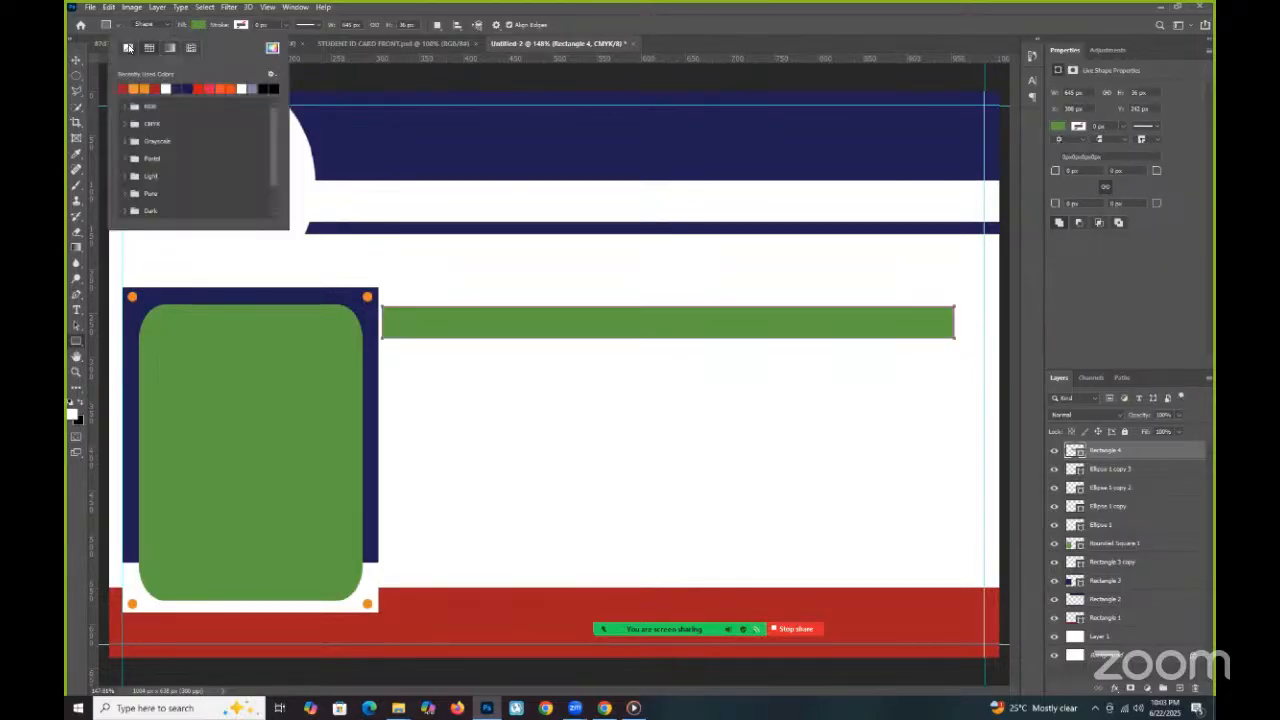
{"action": "left_click", "coordinate": [79, 61]}
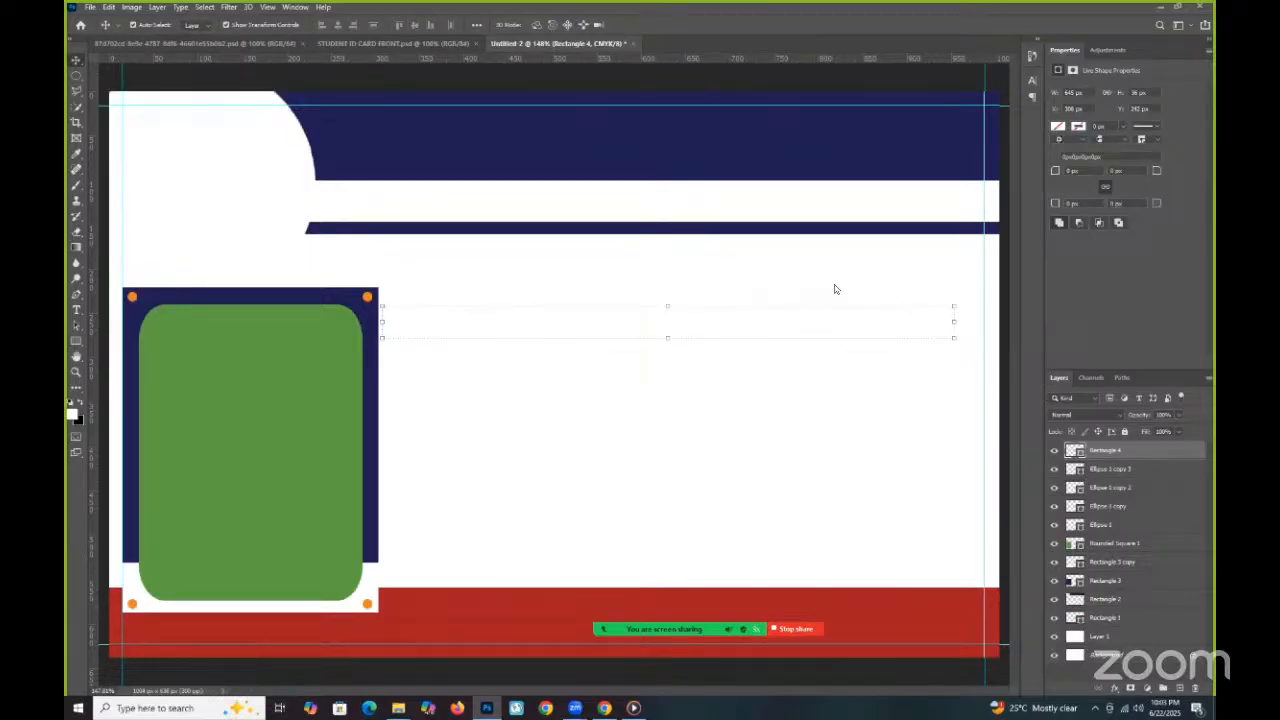
Apply the footer-red gradient overlay to the new row rectangle and lower the overlay opacity to a faint tint.
{"action": "double_click", "coordinate": [803, 366]}
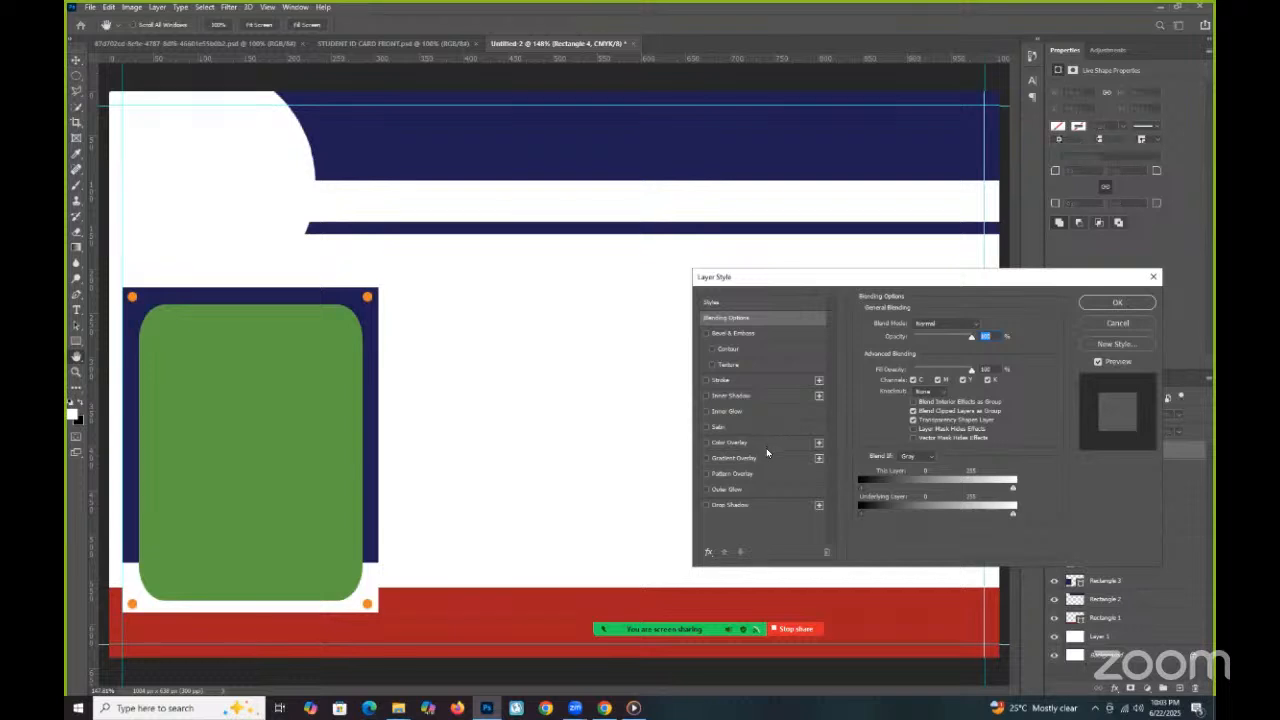
{"action": "left_click", "coordinate": [766, 446]}
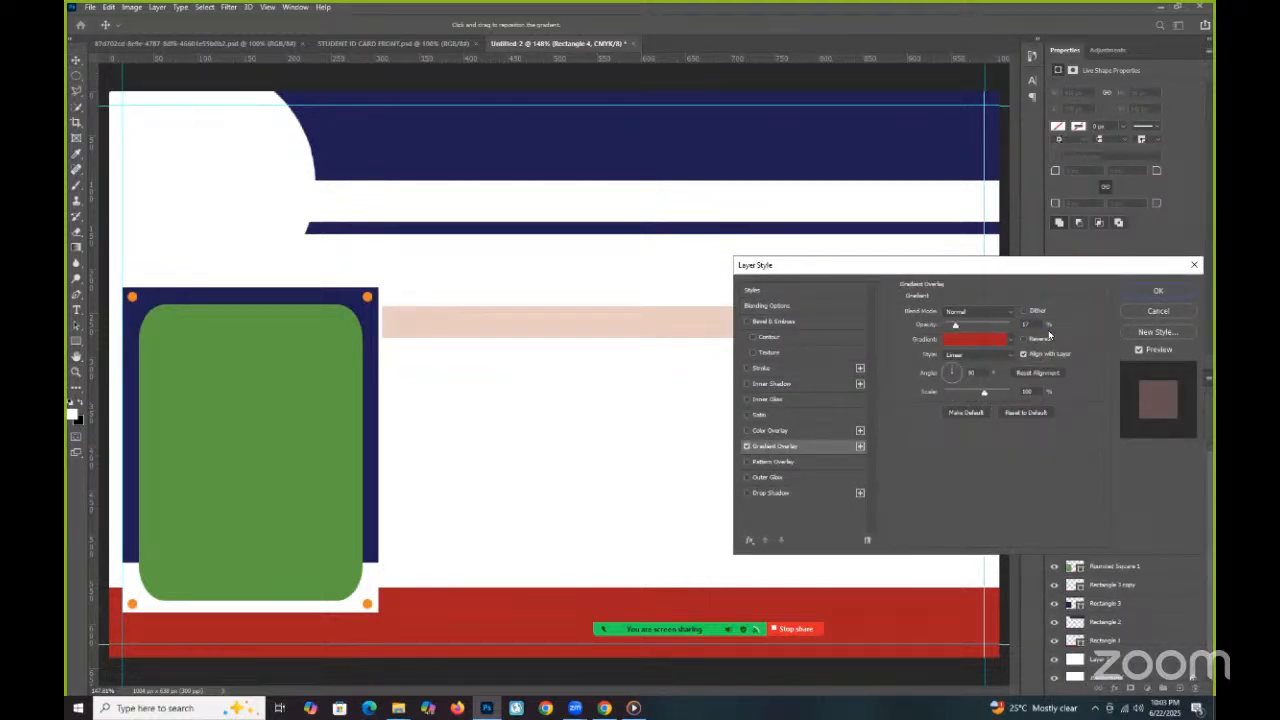
{"action": "left_click", "coordinate": [1006, 326]}
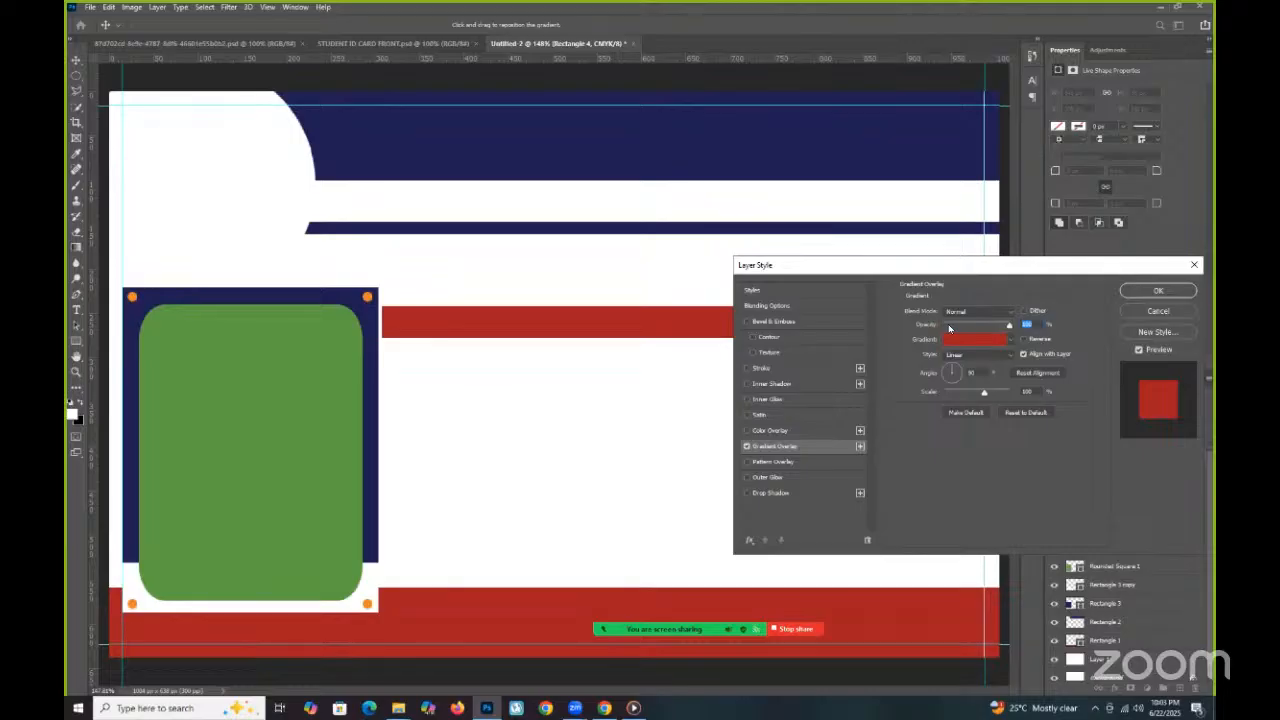
{"action": "left_click", "coordinate": [951, 327]}
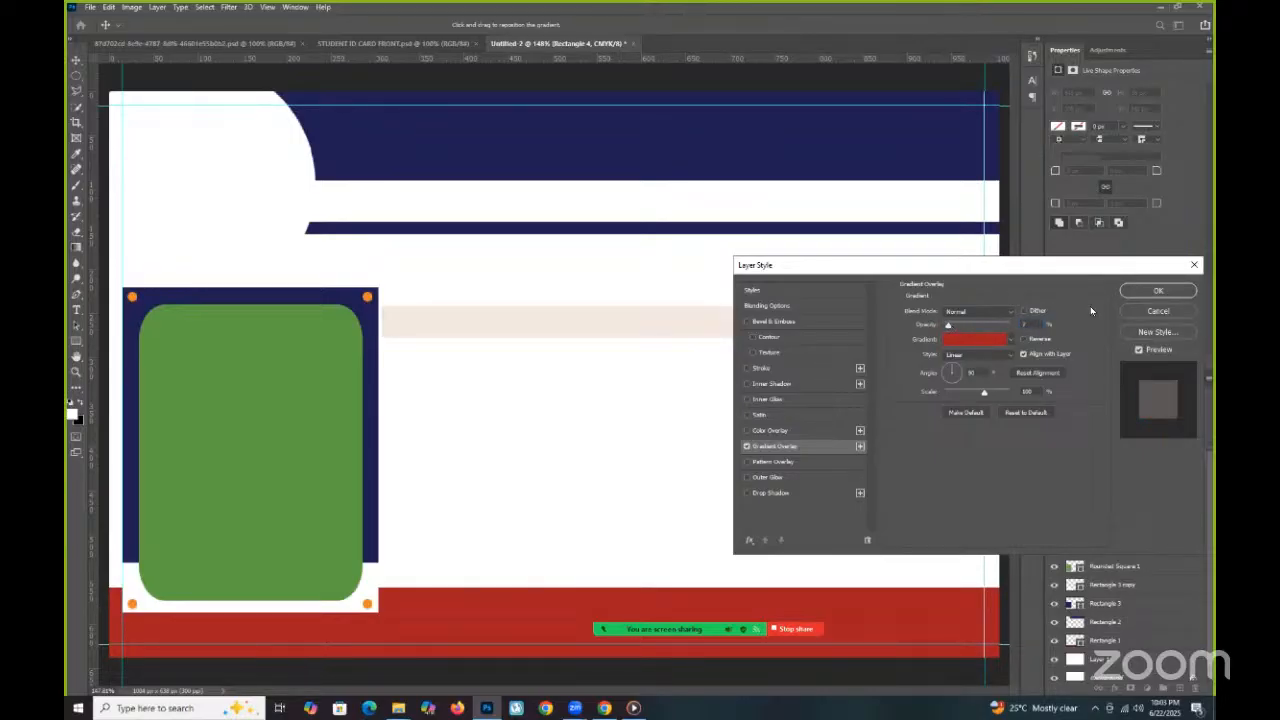
{"action": "key", "text": "Return"}
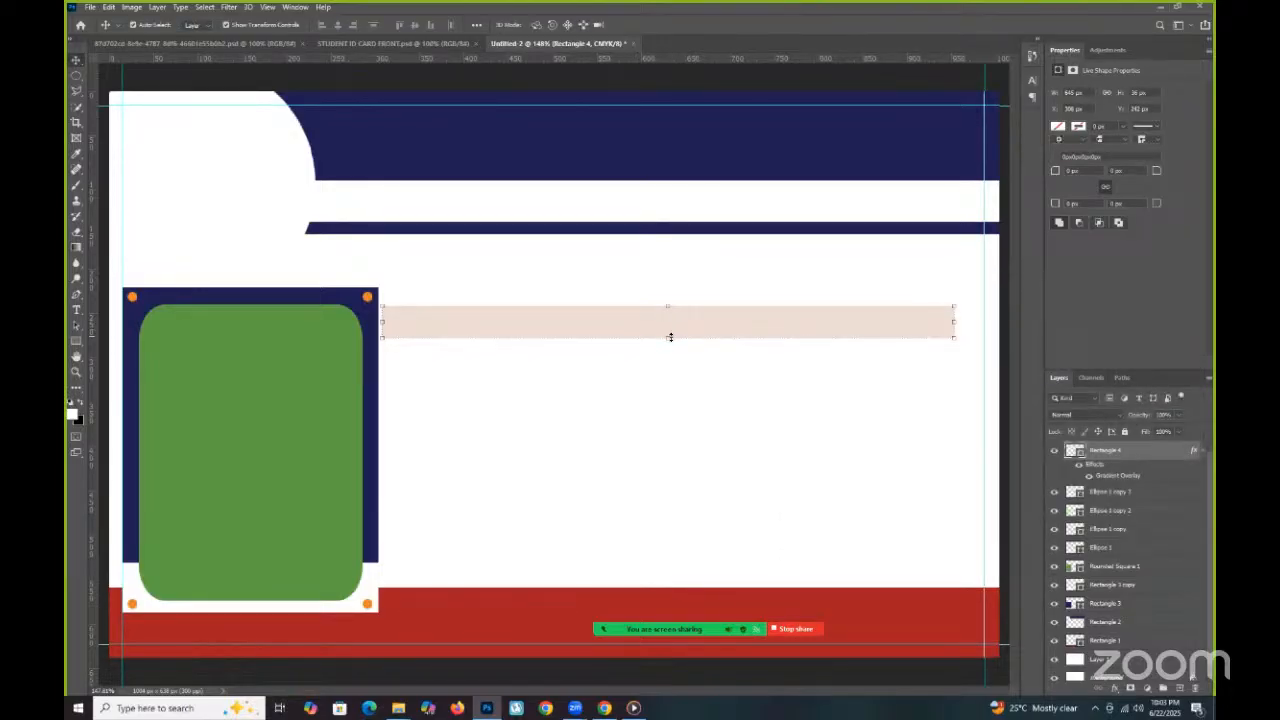
Increase the row rectangle's height to about 37 px, then duplicate it and place the copy about 52 px lower.
{"action": "left_click_drag", "start_coordinate": [683, 303], "coordinate": [683, 306]}
{"action": "key", "text": "Return"}
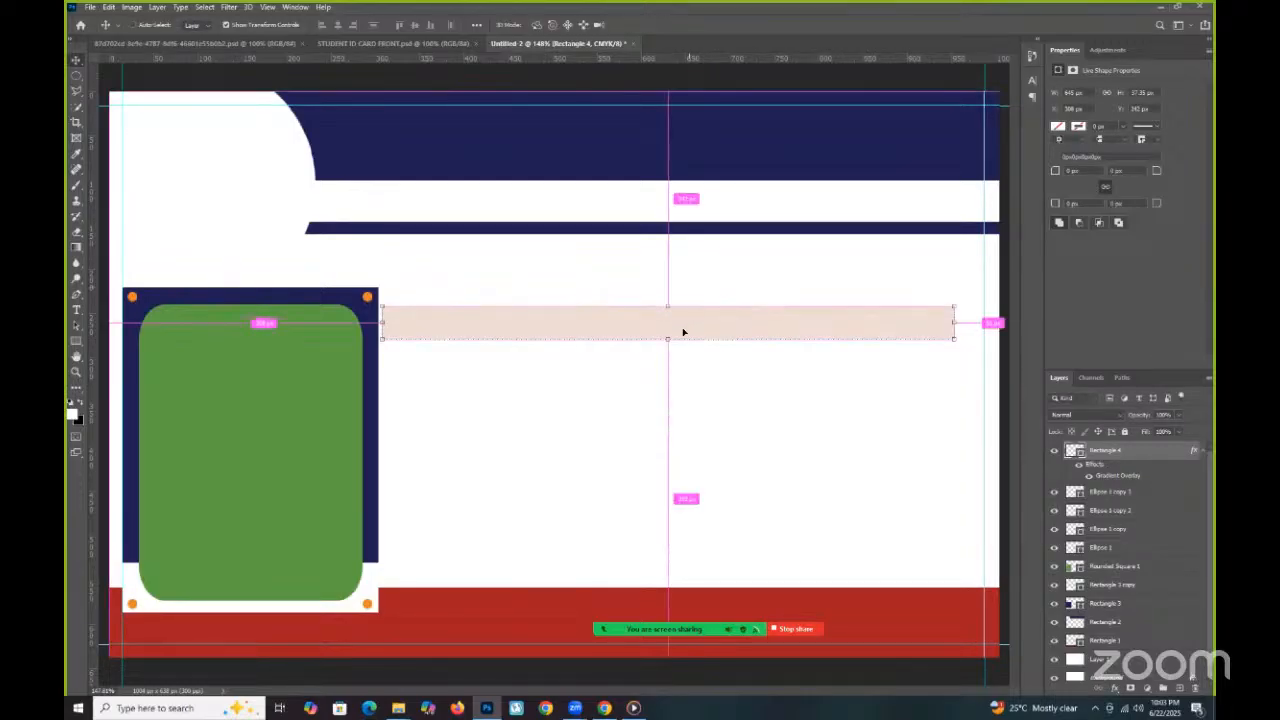
{"action": "key", "text": "ctrl+j"}
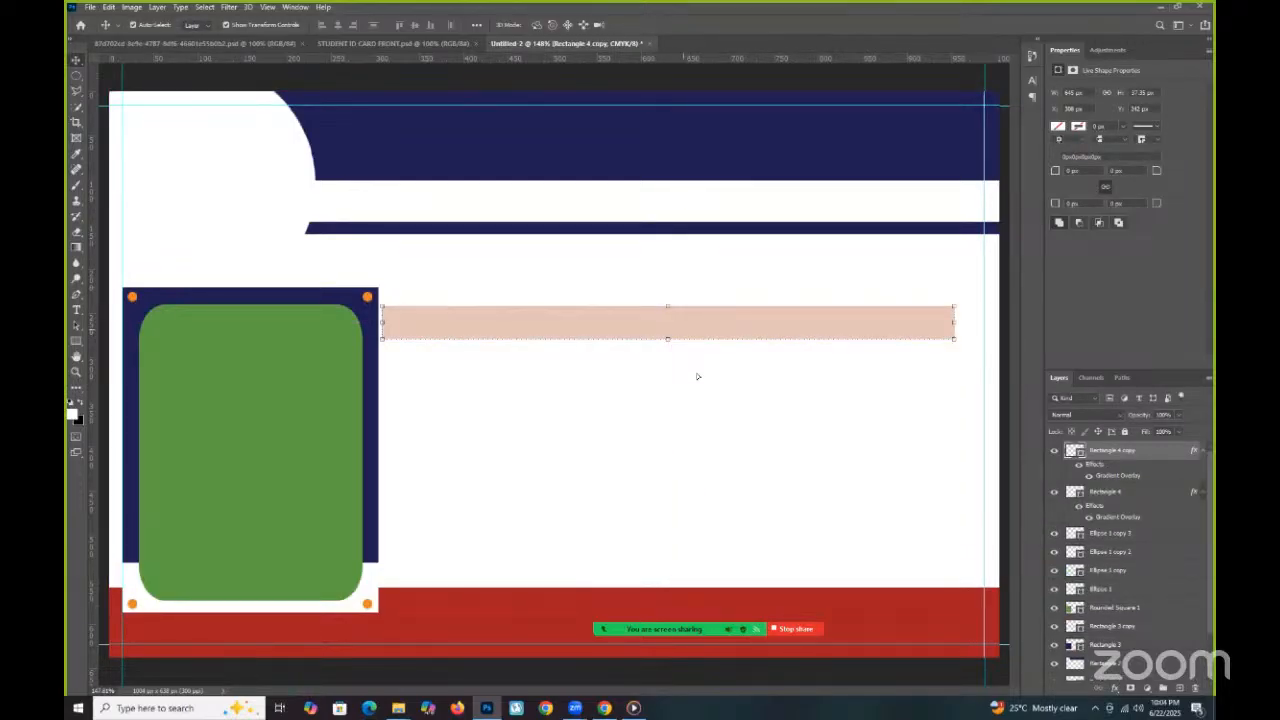
{"action": "mouse_move", "coordinate": [700, 374]}
{"action": "left_mouse_down"}
{"action": "mouse_move", "coordinate": [711, 350]}
{"action": "mouse_move", "coordinate": [711, 423]}
{"action": "mouse_move", "coordinate": [694, 368]}
{"action": "left_mouse_up"}
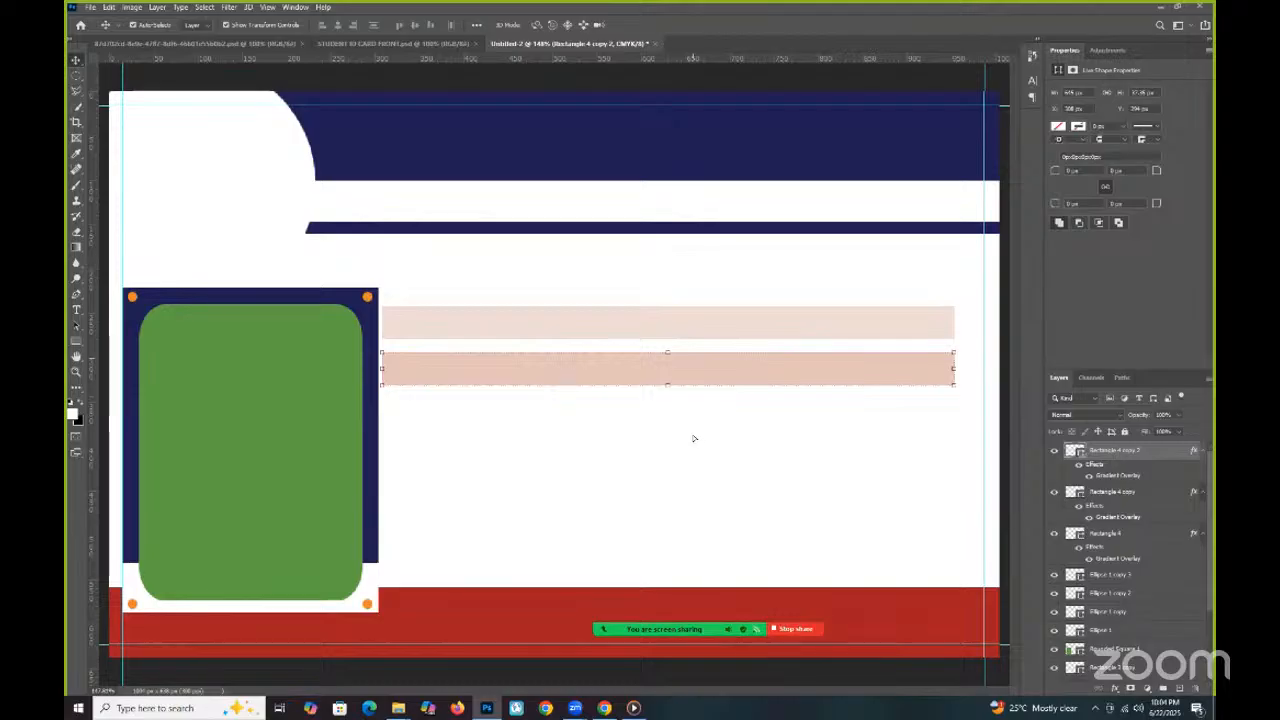
Add four more copies of the row below, spaced about 52 px apart, to make six aligned rows.
{"action": "left_click_drag", "start_coordinate": [697, 420], "coordinate": [616, 410]}
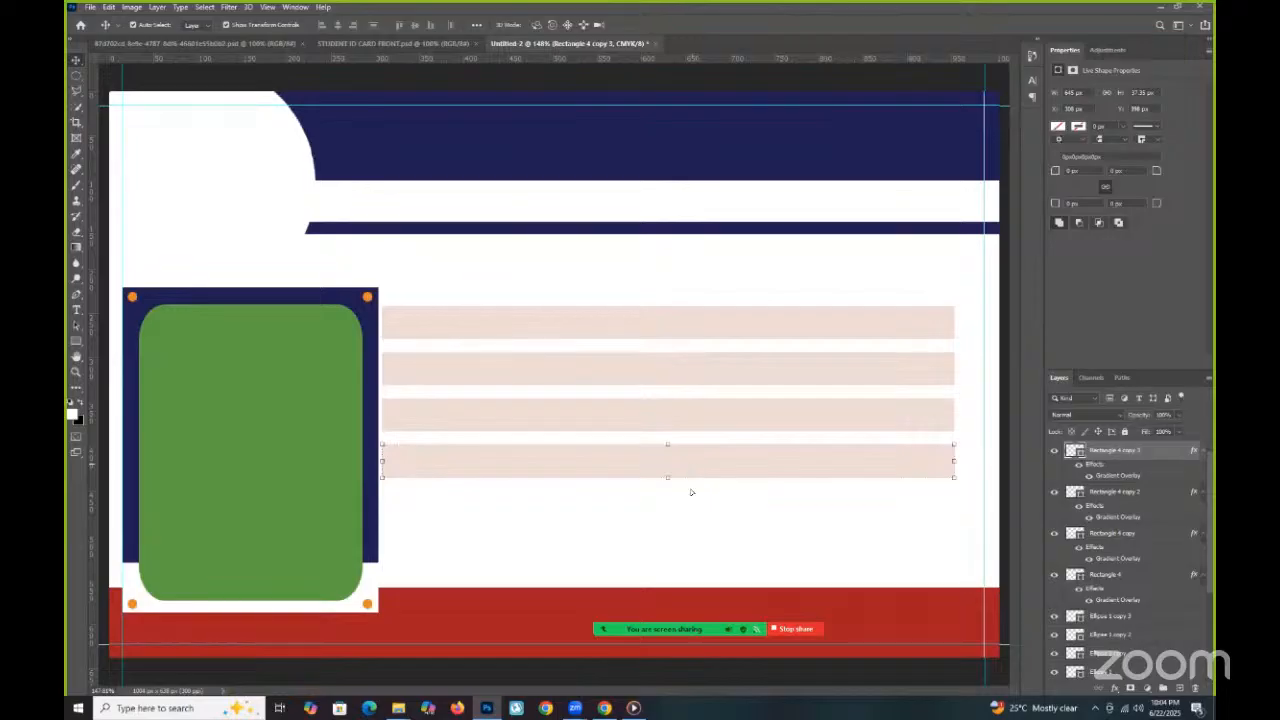
{"action": "left_click_drag", "start_coordinate": [690, 506], "coordinate": [694, 505]}
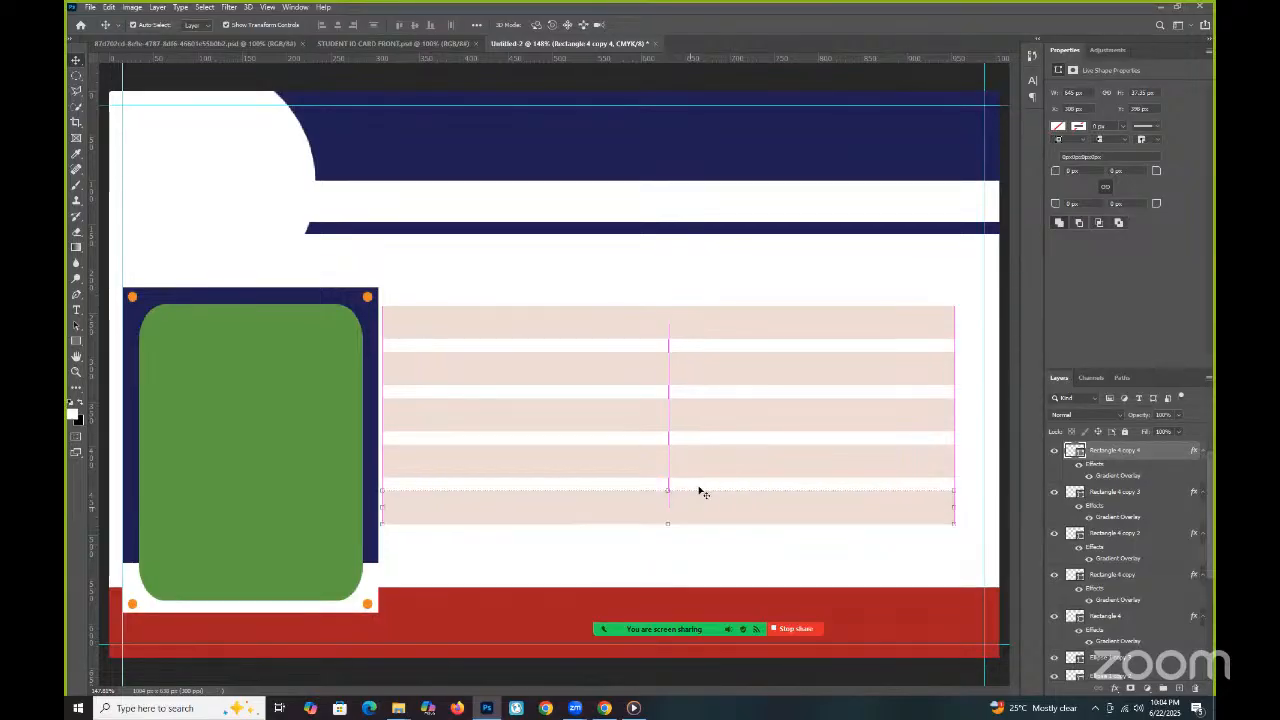
{"action": "key", "text": "ctrl+j"}
{"action": "left_click_drag", "start_coordinate": [690, 503], "coordinate": [674, 550]}
{"action": "left_click_drag", "start_coordinate": [606, 432], "coordinate": [591, 276]}
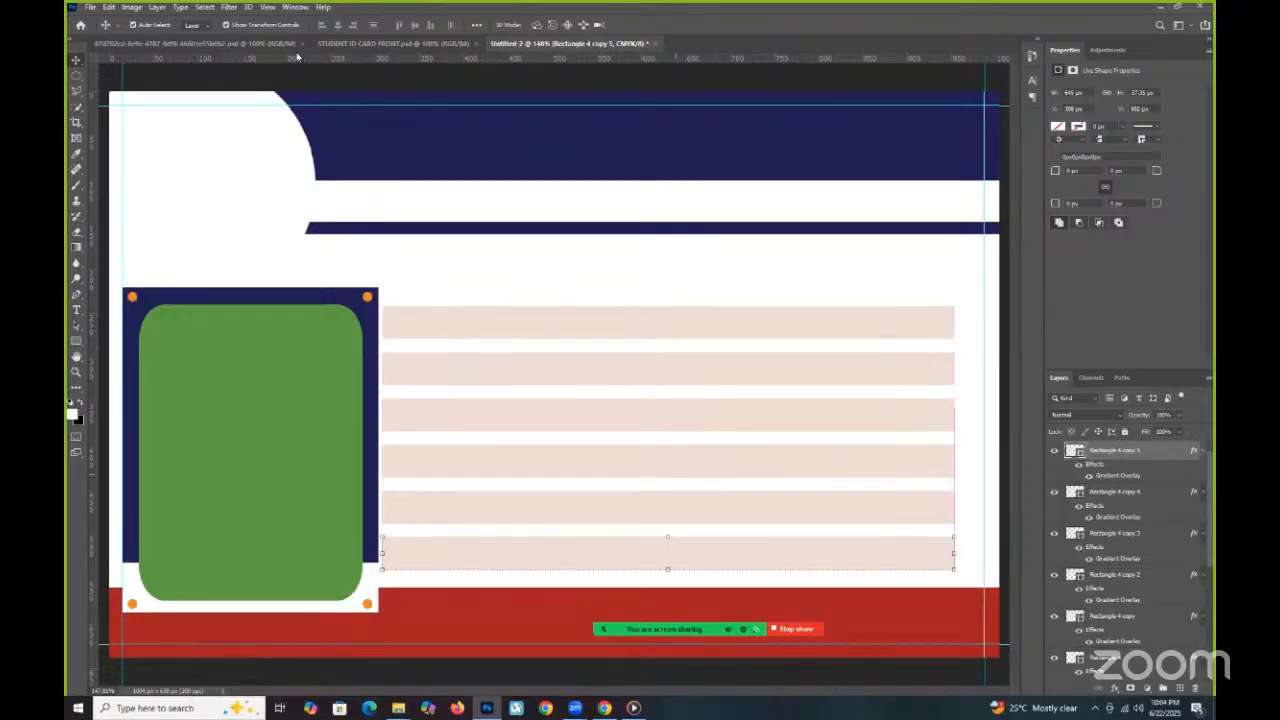
Compare the six rows with the reference card in STUDENT ID CARD FRONT.psd.
{"action": "key", "text": "ctrl+shift+Tab"}
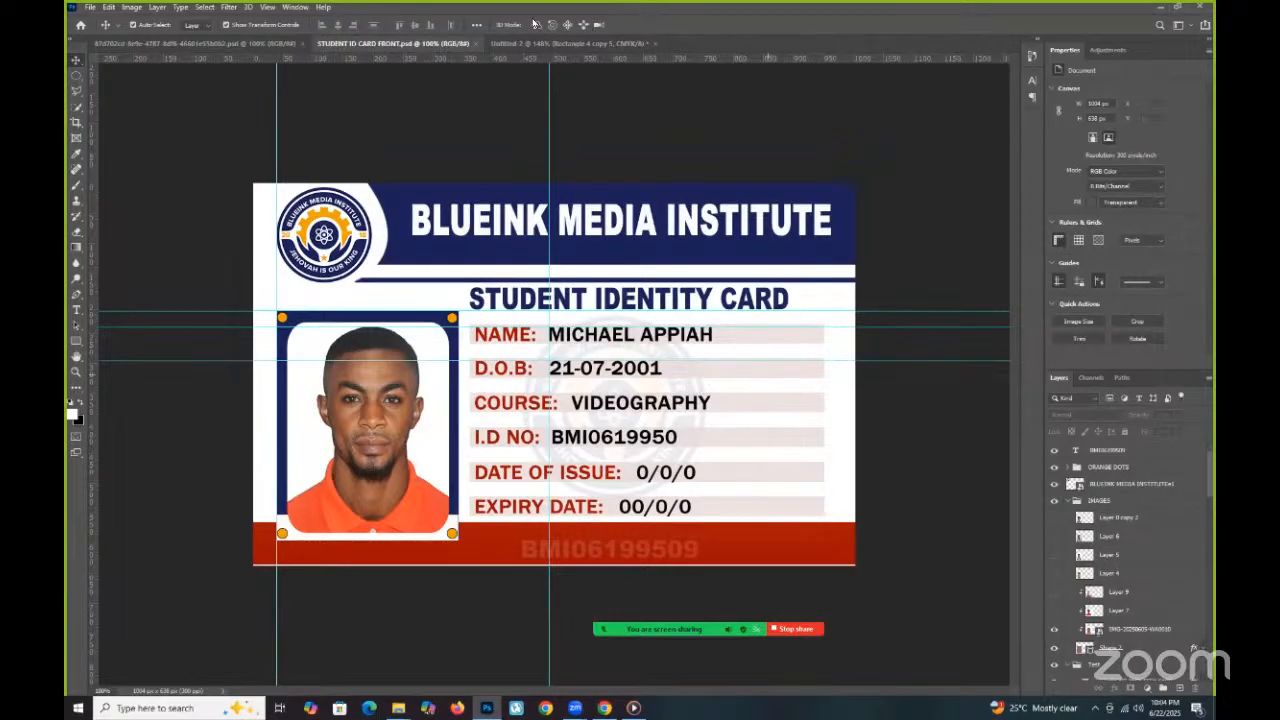
{"action": "key", "text": "ctrl+Tab"}
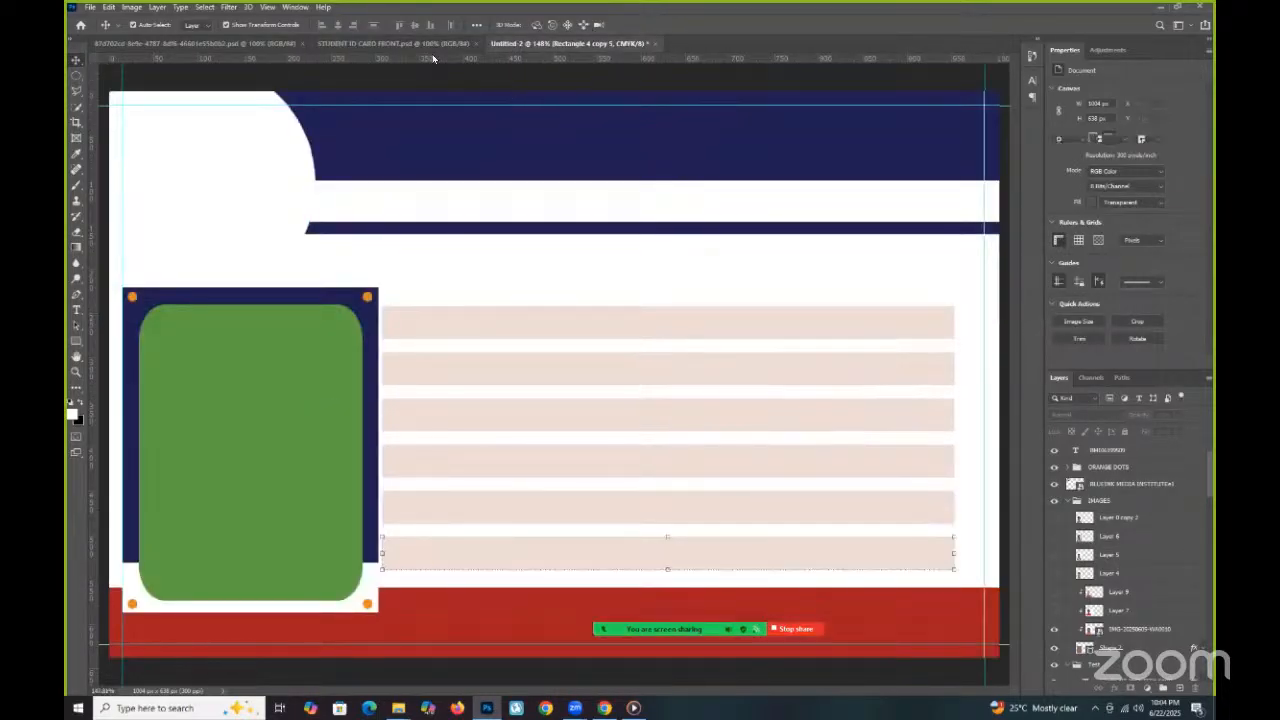
{"action": "key", "text": "ctrl+shift+Tab"}
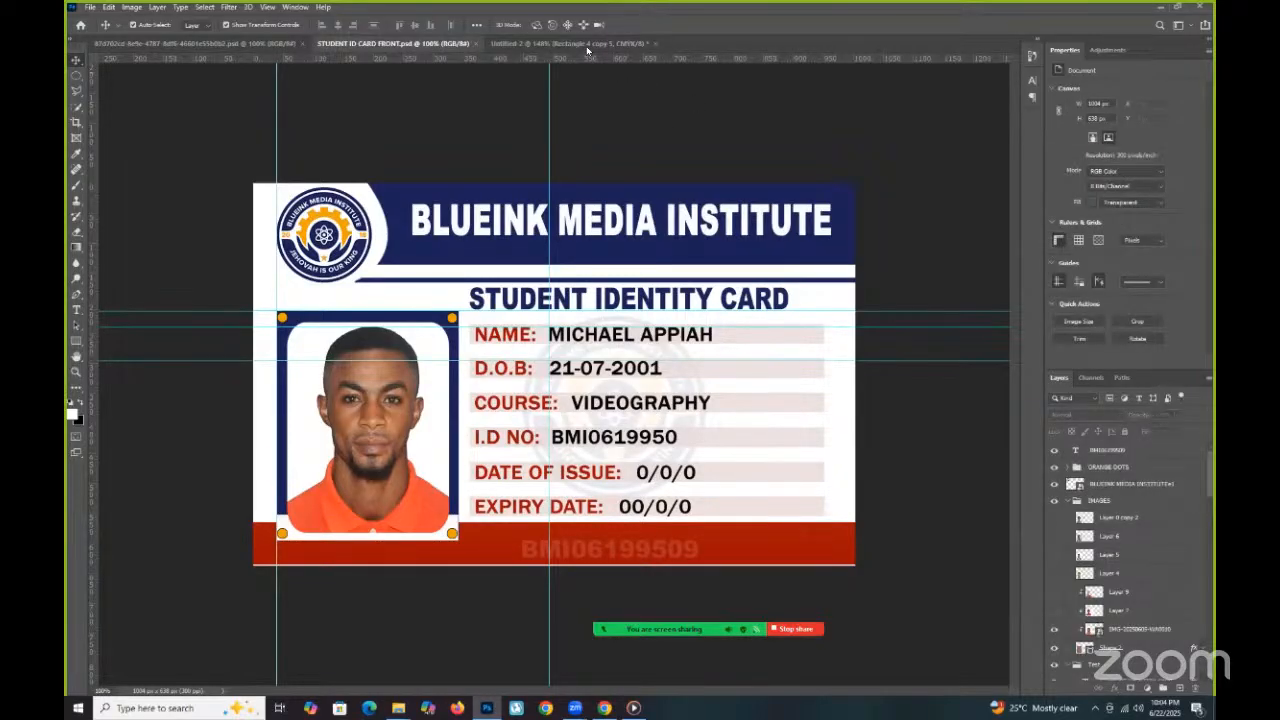
{"action": "key", "text": "ctrl+Tab"}
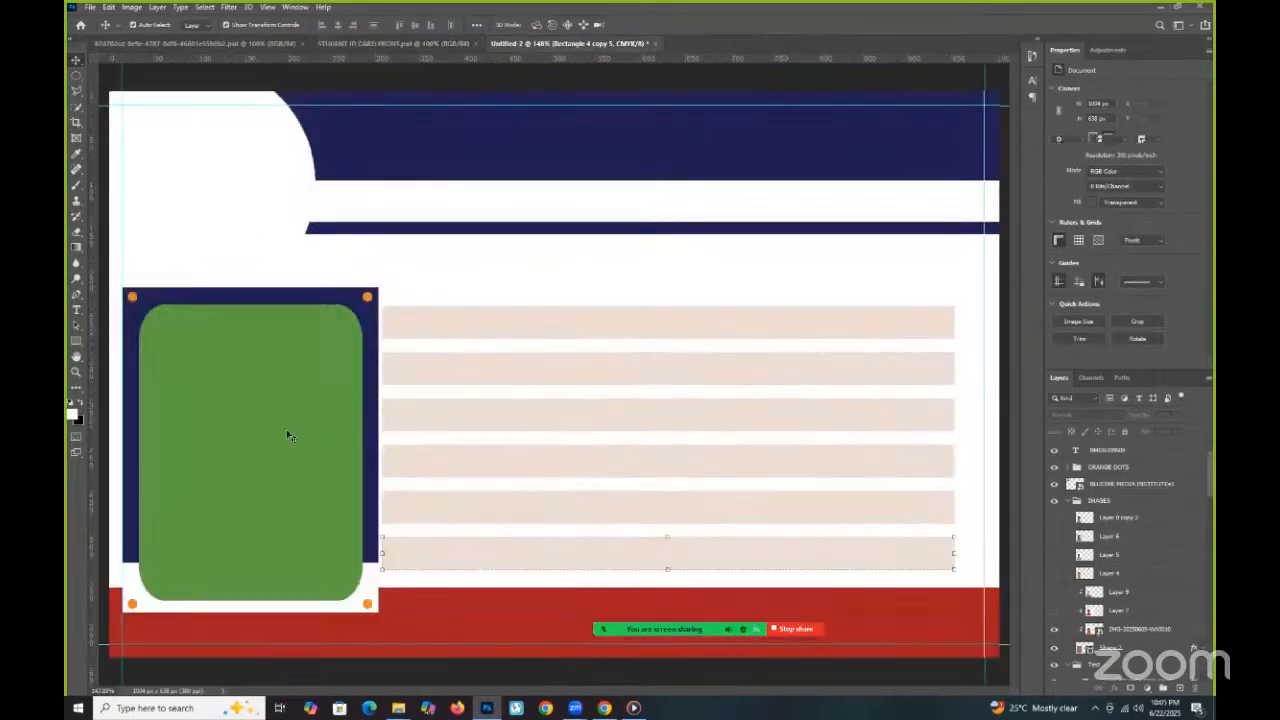
{"action": "left_click", "coordinate": [478, 535]}
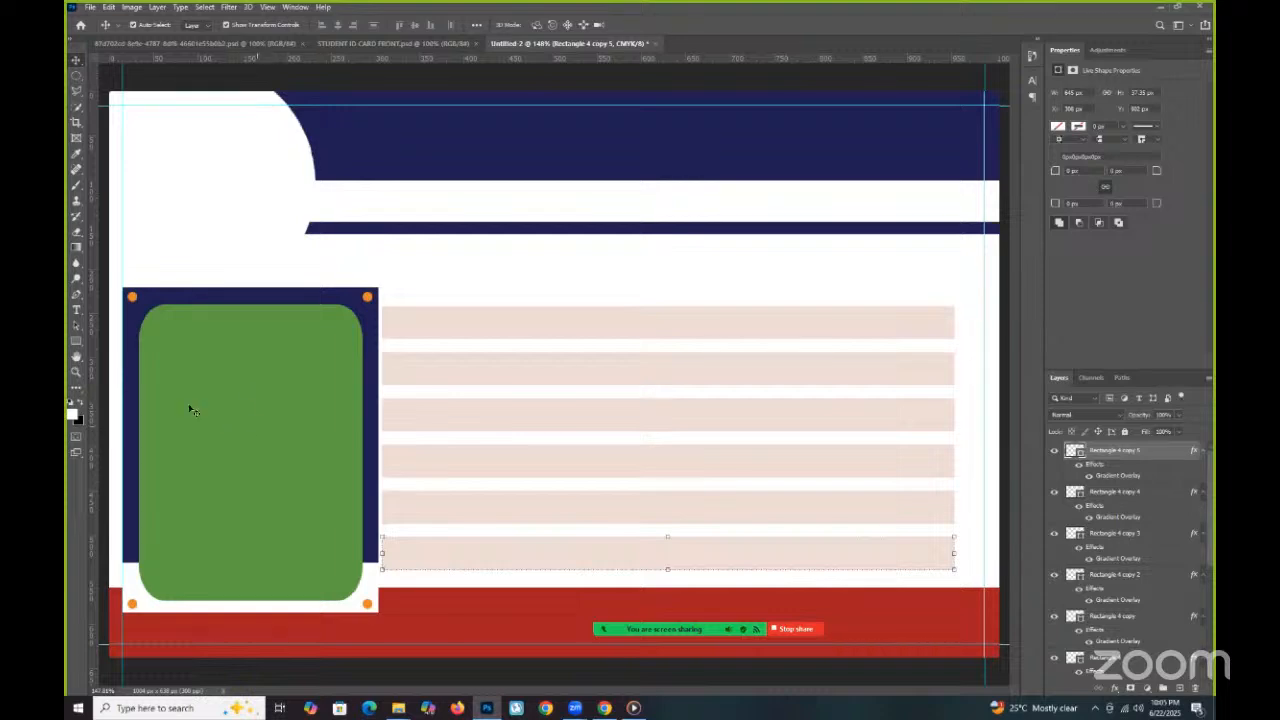
Switch to the Windows desktop, clear the open windows away, and open the BMI PIC EDIT folder.
{"action": "left_click", "coordinate": [1160, 6]}
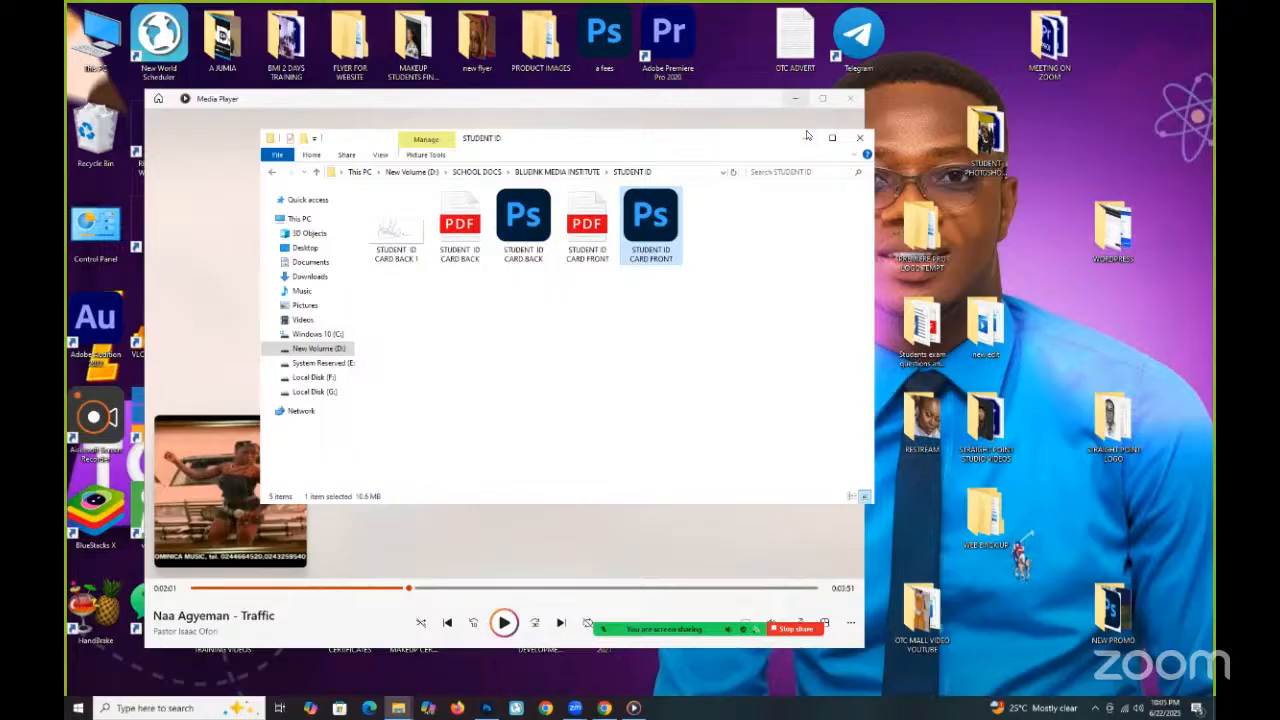
{"action": "left_click", "coordinate": [805, 140]}
{"action": "left_click", "coordinate": [795, 98]}
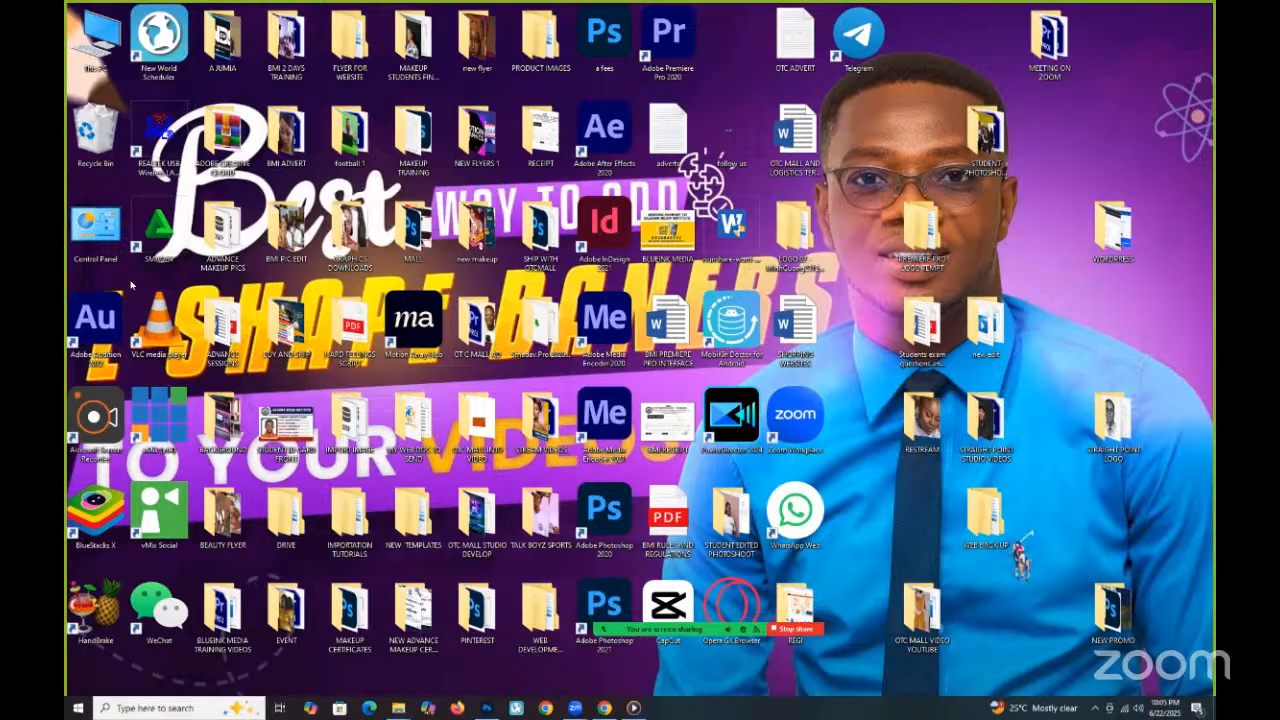
{"action": "double_click", "coordinate": [289, 239]}
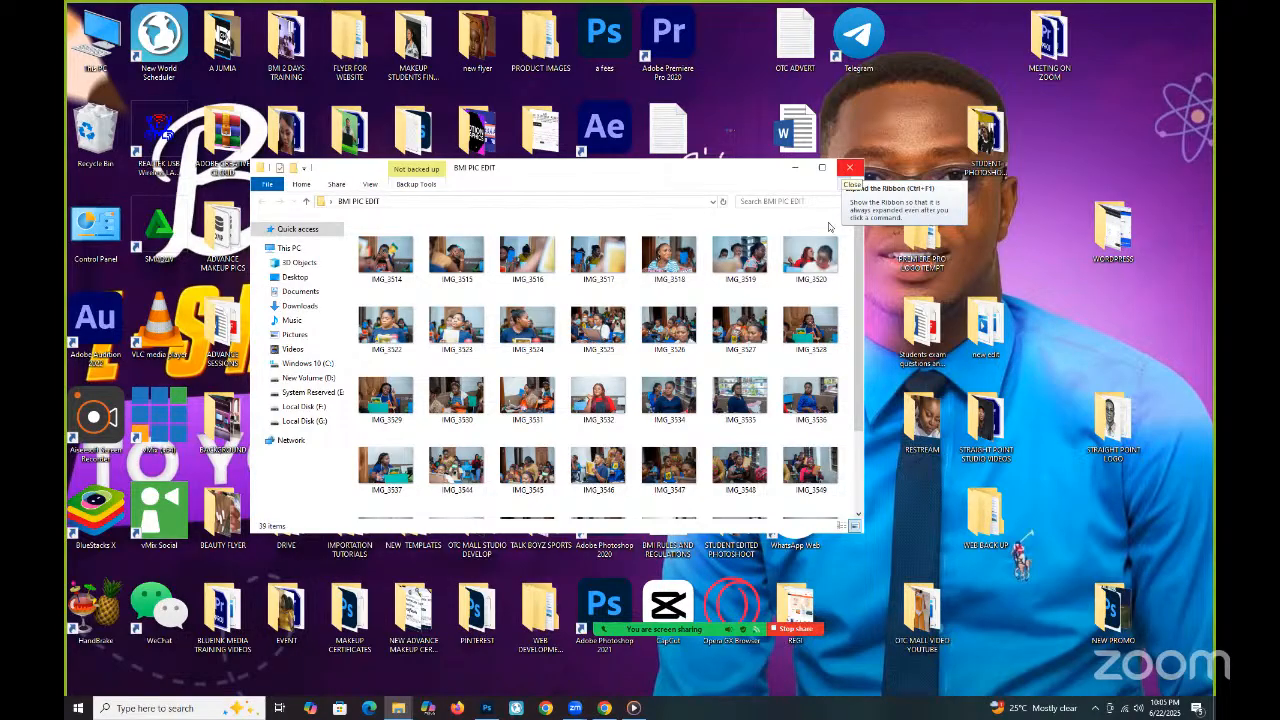
Reposition the BMI PIC EDIT folder window and pick the portrait photo IMG_3532.
{"action": "left_click_drag", "start_coordinate": [646, 172], "coordinate": [918, 267]}
{"action": "left_click_drag", "start_coordinate": [786, 241], "coordinate": [946, 305]}
{"action": "left_click_drag", "start_coordinate": [652, 485], "coordinate": [737, 198]}
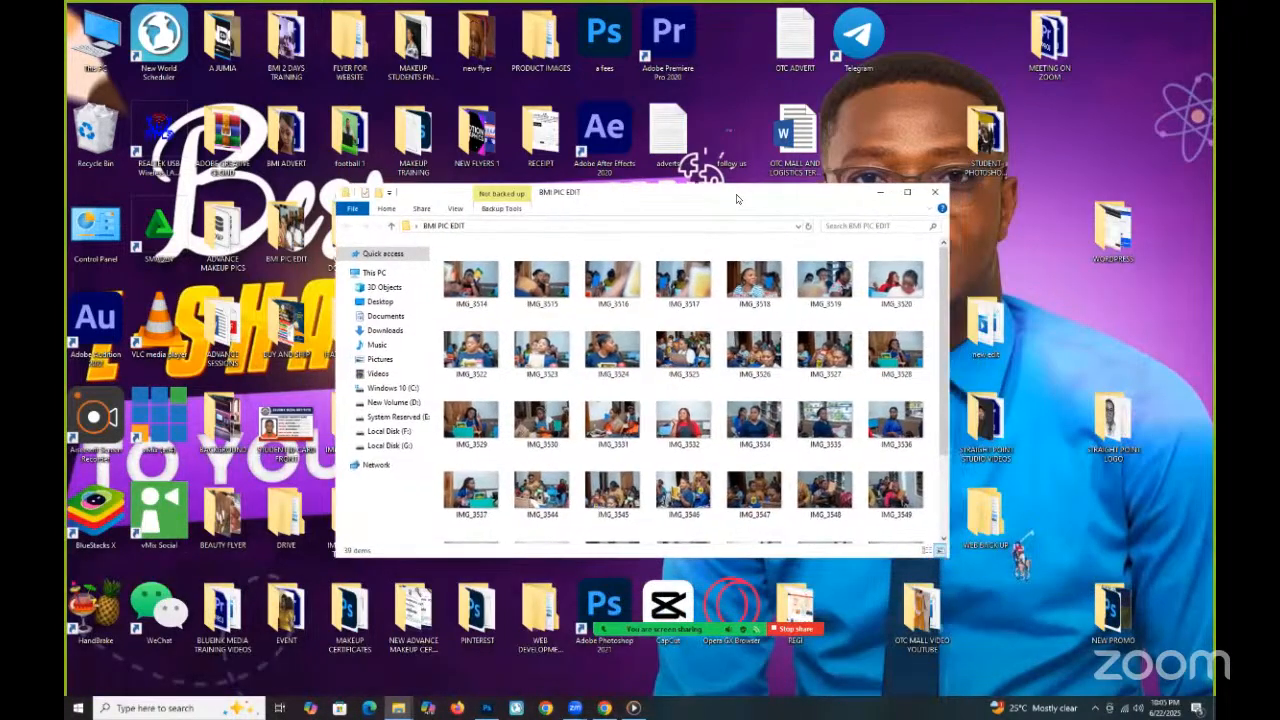
{"action": "left_click_drag", "start_coordinate": [528, 163], "coordinate": [541, 165]}
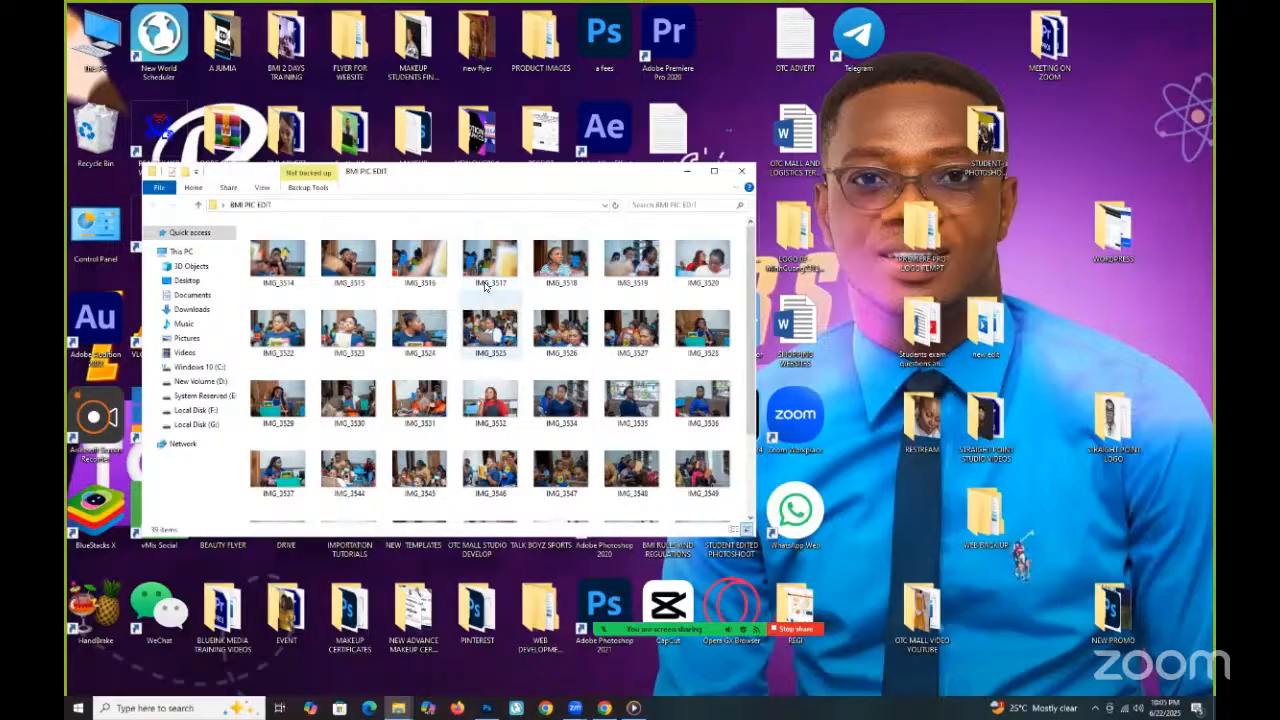
{"action": "scroll", "coordinate": [570, 318], "scroll_direction": "down", "scroll_amount": 2}
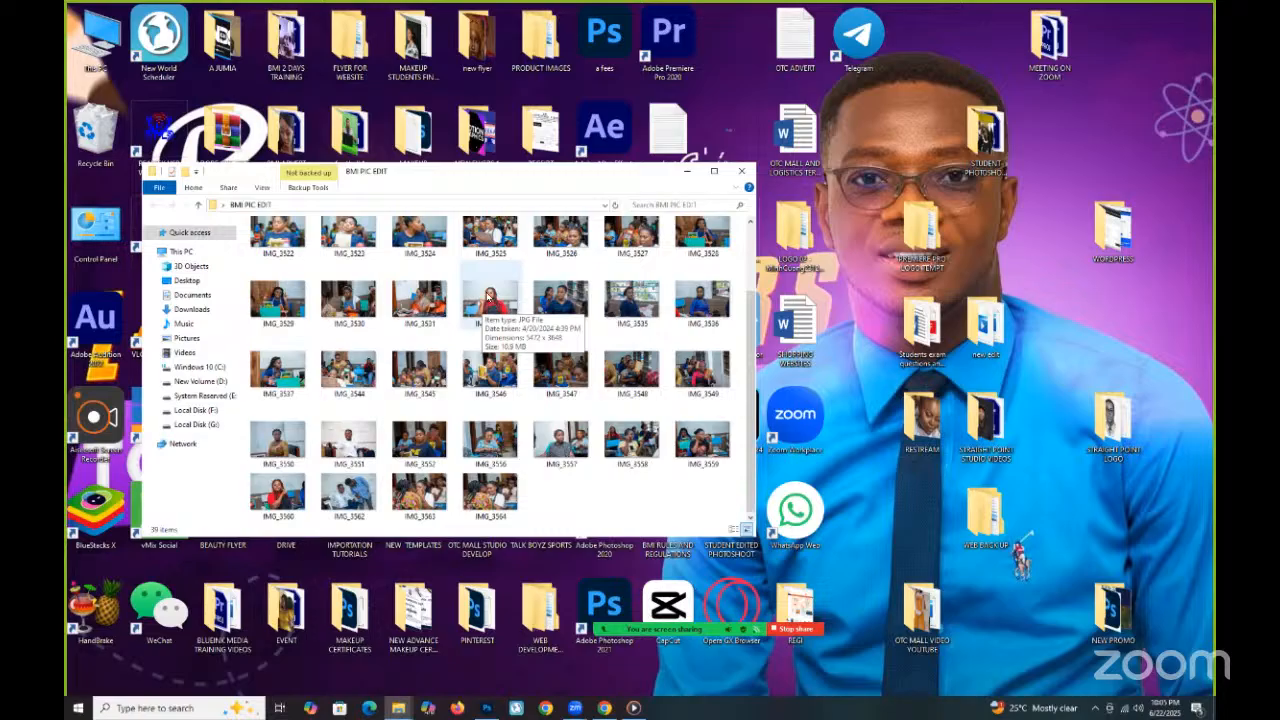
{"action": "left_click_drag", "start_coordinate": [490, 300], "coordinate": [553, 673]}
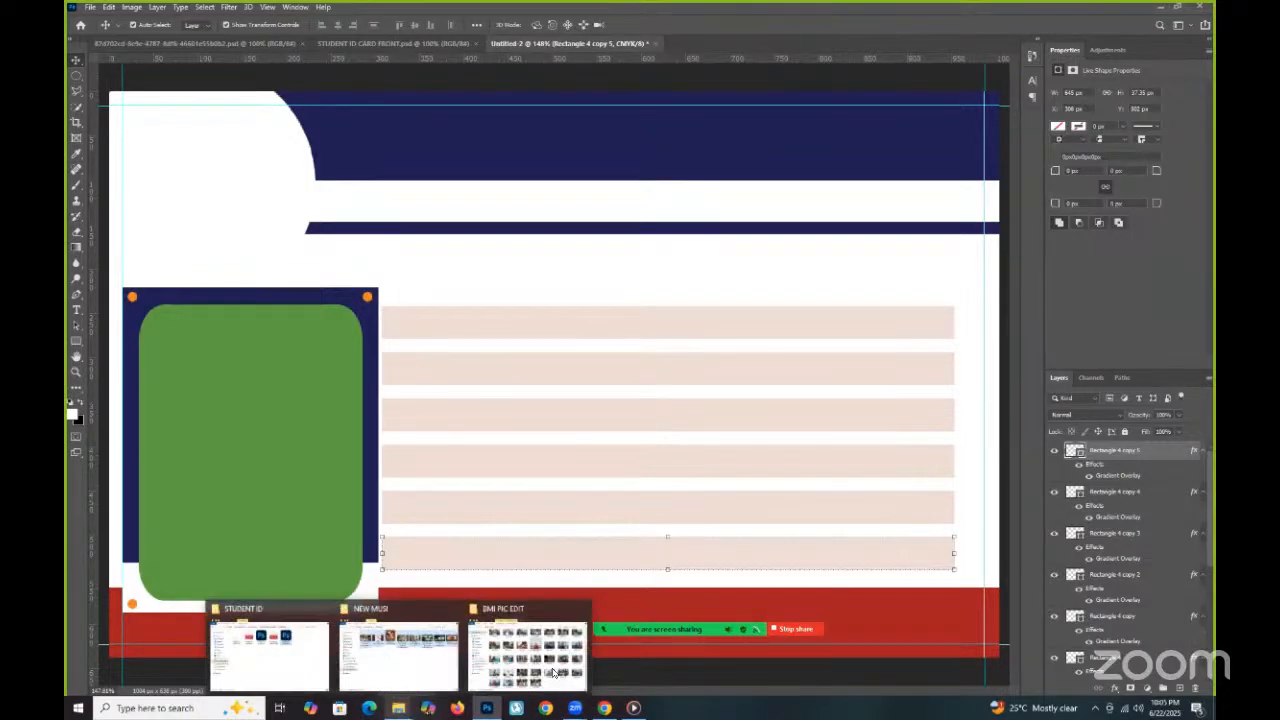
Select the green rounded square in the Photoshop card document and place the photo IMG_3532 directly above it, committing the placement.
{"action": "left_click", "coordinate": [282, 353]}
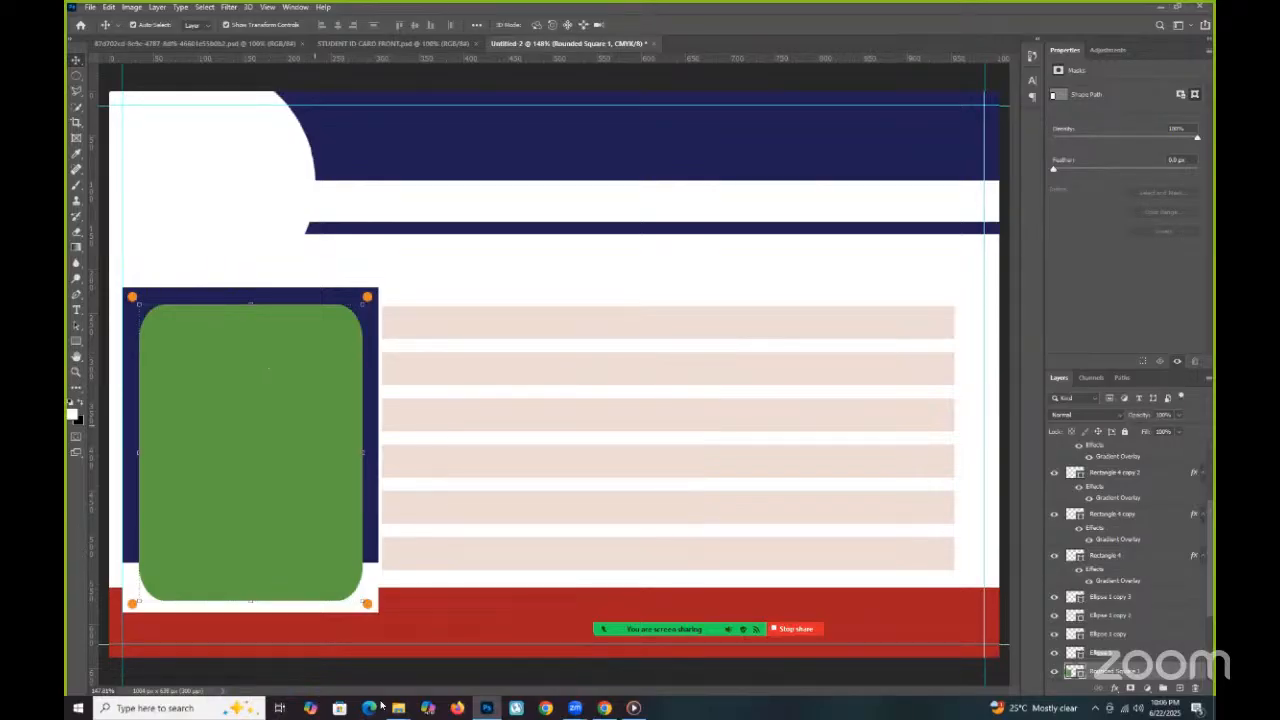
{"action": "mouse_move", "coordinate": [398, 707]}
{"action": "left_click", "coordinate": [527, 645]}
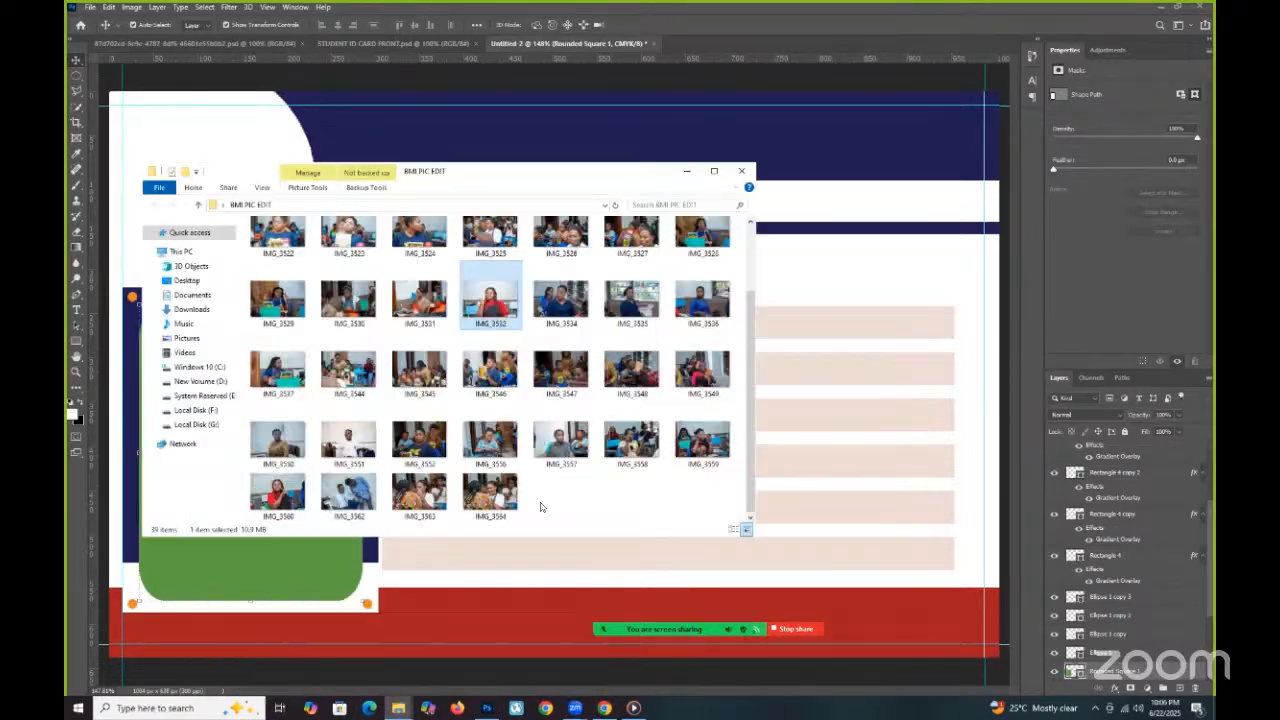
{"action": "left_click", "coordinate": [285, 578]}
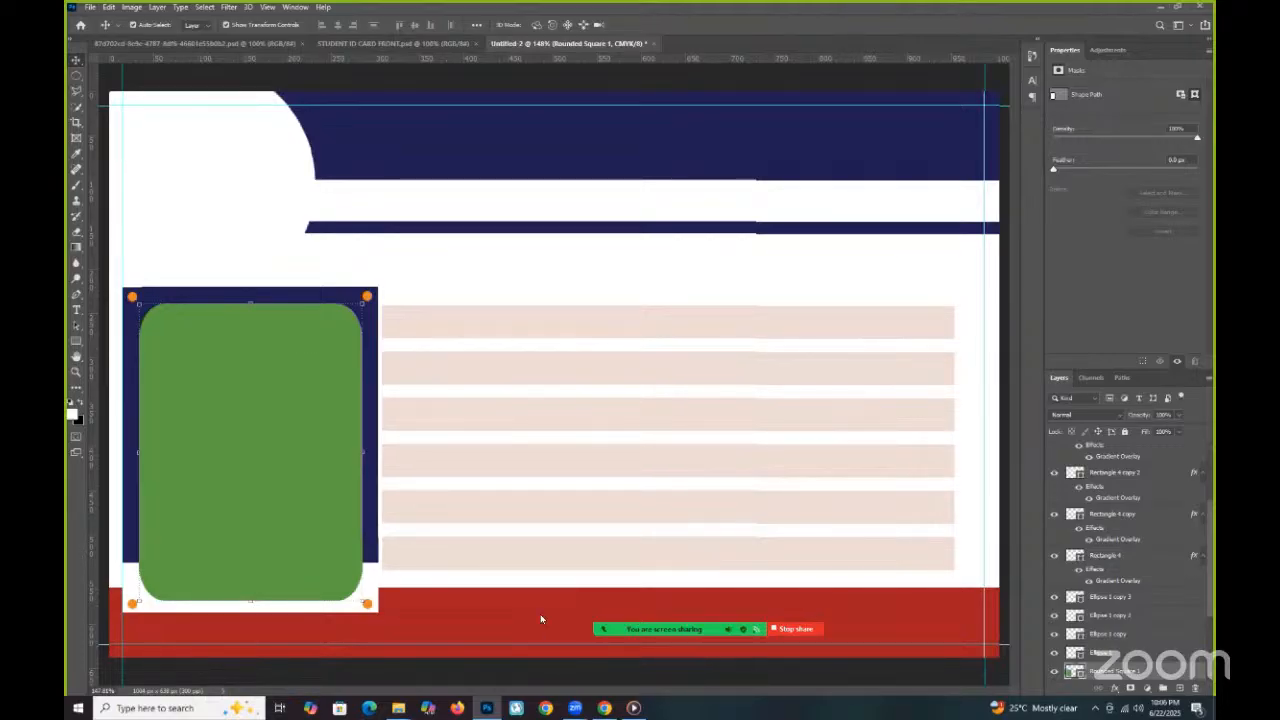
{"action": "mouse_move", "coordinate": [575, 707]}
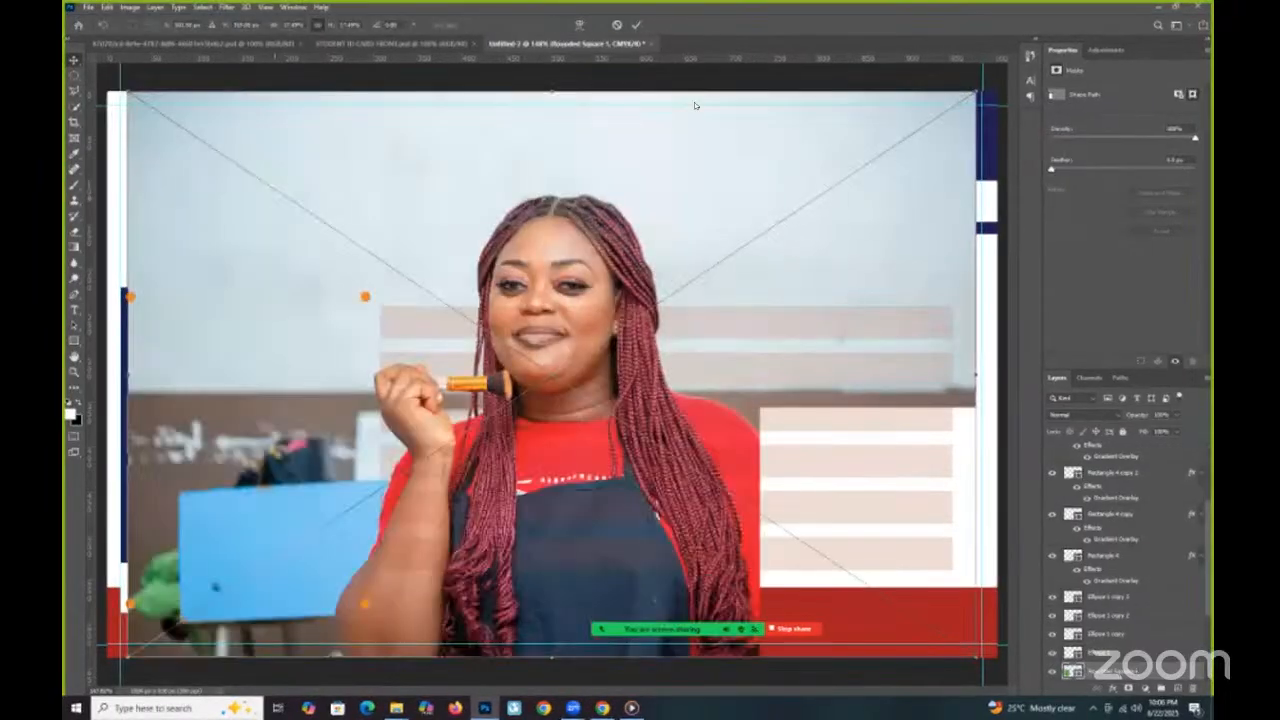
{"action": "left_click", "coordinate": [76, 91]}
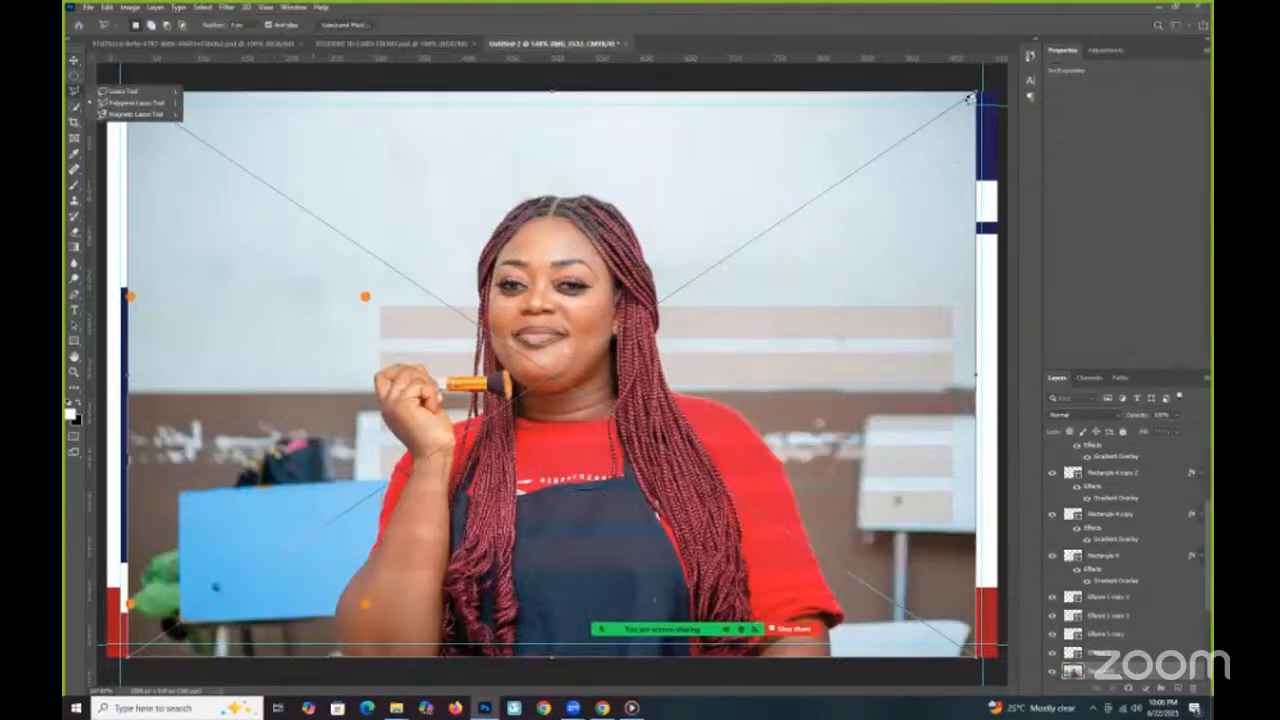
Commit the placed photo IMG_3532 at full size and switch to the Move tool.
{"action": "key", "text": "Return"}
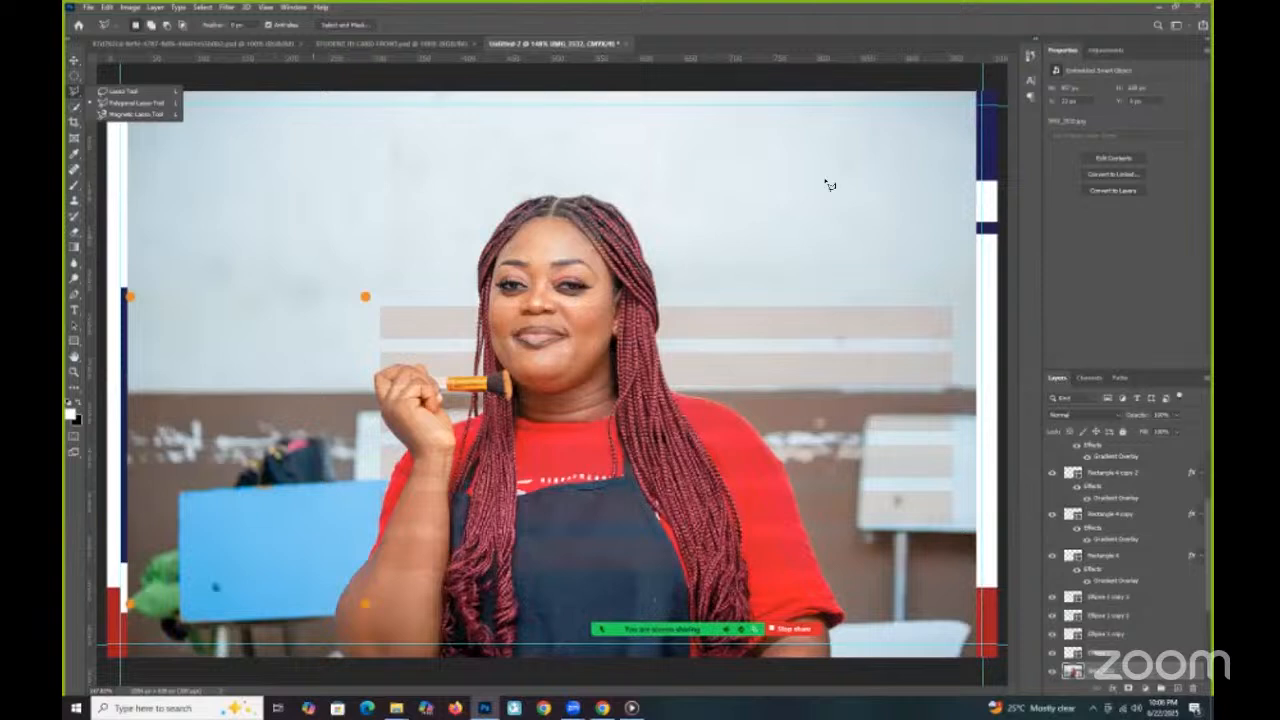
{"action": "left_click", "coordinate": [75, 60]}
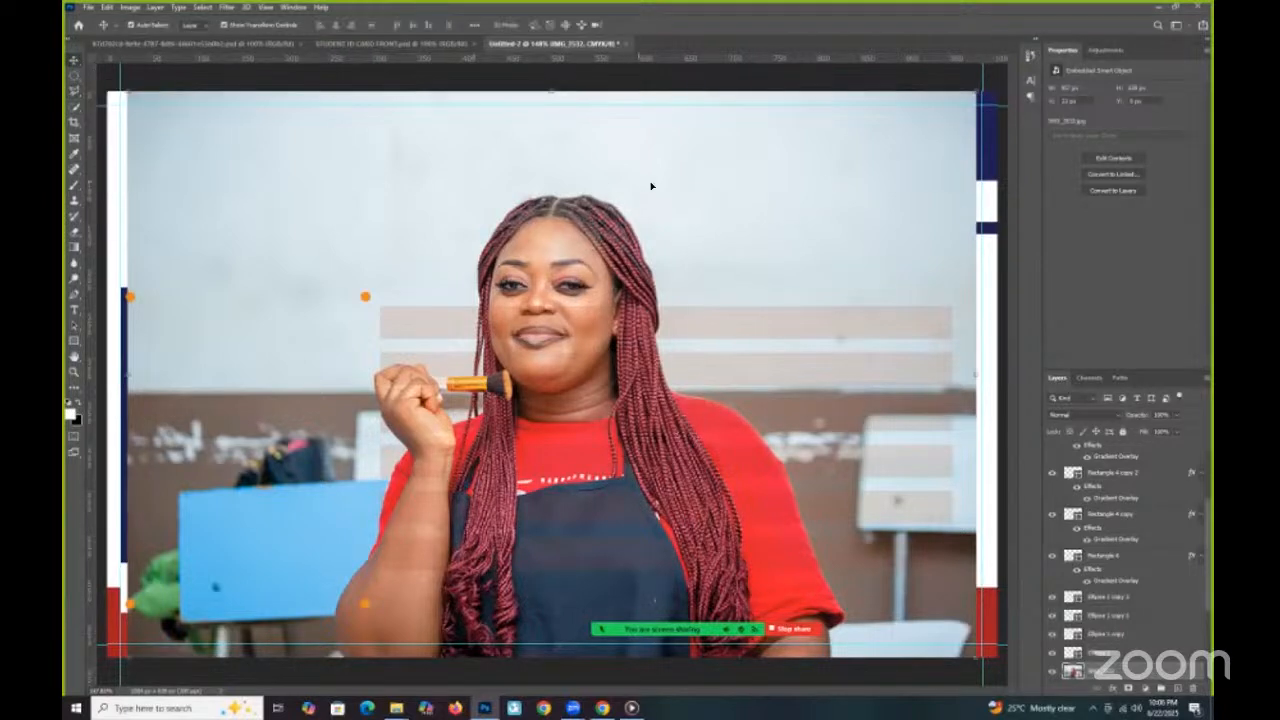
{"action": "left_click_drag", "start_coordinate": [978, 96], "coordinate": [973, 94]}
{"action": "left_click_drag", "start_coordinate": [645, 205], "coordinate": [642, 208]}
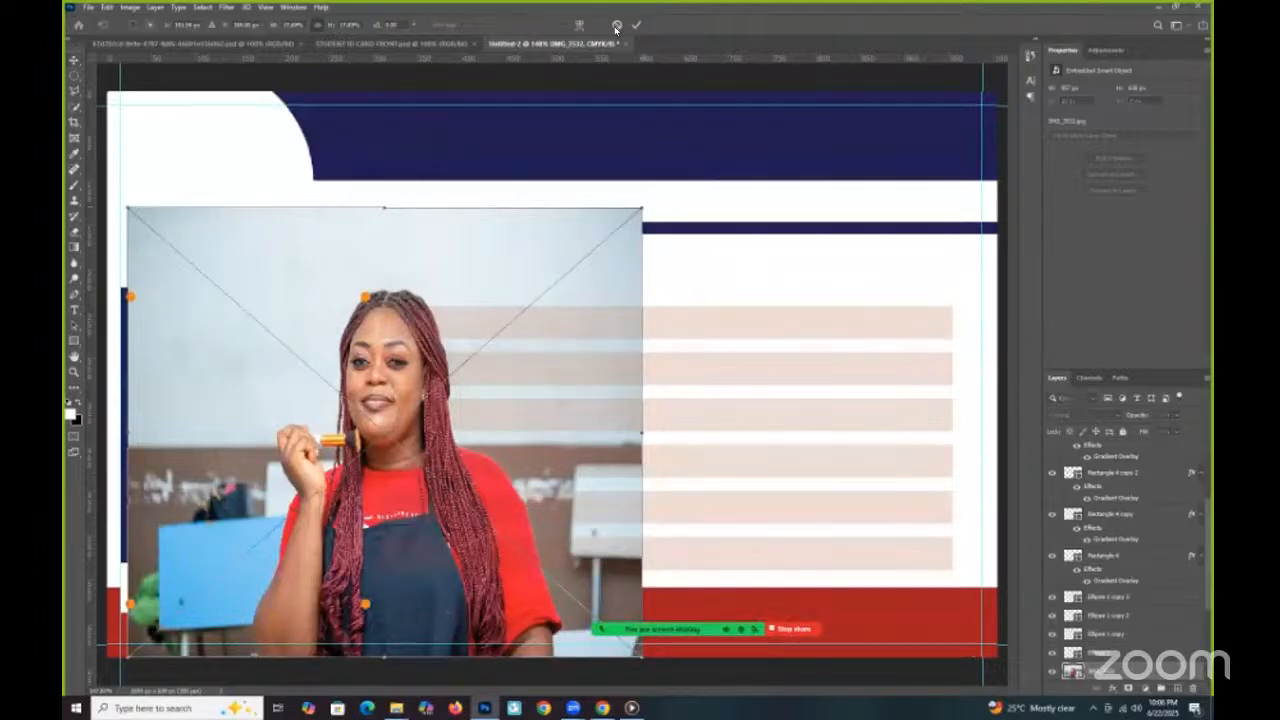
{"action": "key", "text": "Escape"}
Scale the portrait photo down proportionally and position it so the woman covers the green rounded square in the picture frame.
{"action": "left_click_drag", "start_coordinate": [977, 95], "coordinate": [541, 381]}
{"action": "left_click_drag", "start_coordinate": [306, 422], "coordinate": [251, 346]}
{"action": "left_click_drag", "start_coordinate": [282, 579], "coordinate": [284, 611]}
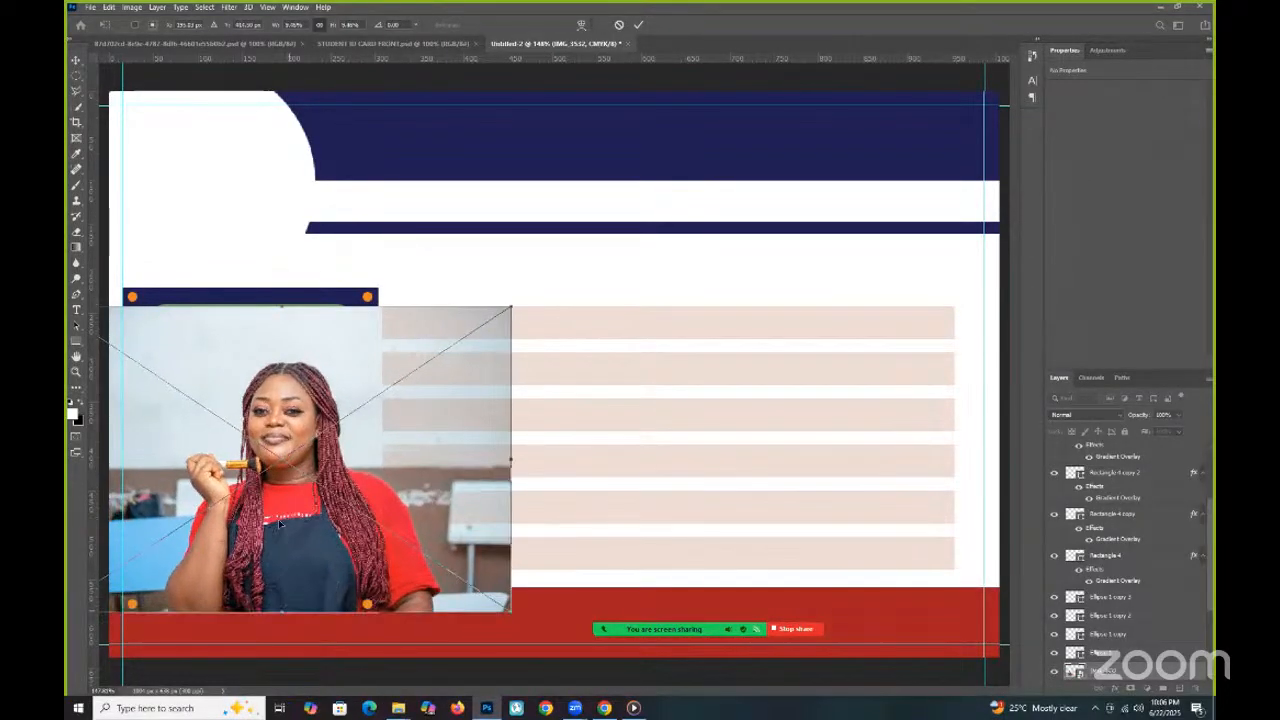
{"action": "left_click_drag", "start_coordinate": [274, 303], "coordinate": [282, 296]}
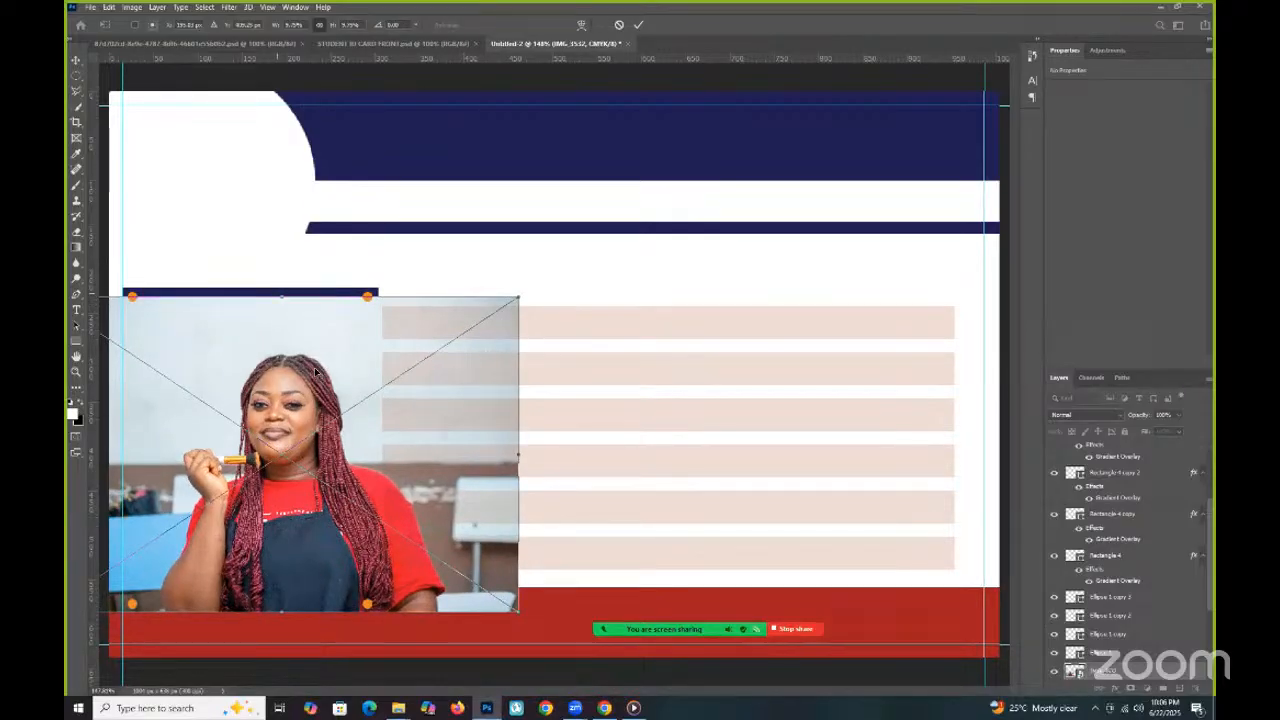
{"action": "left_click_drag", "start_coordinate": [318, 374], "coordinate": [306, 374]}
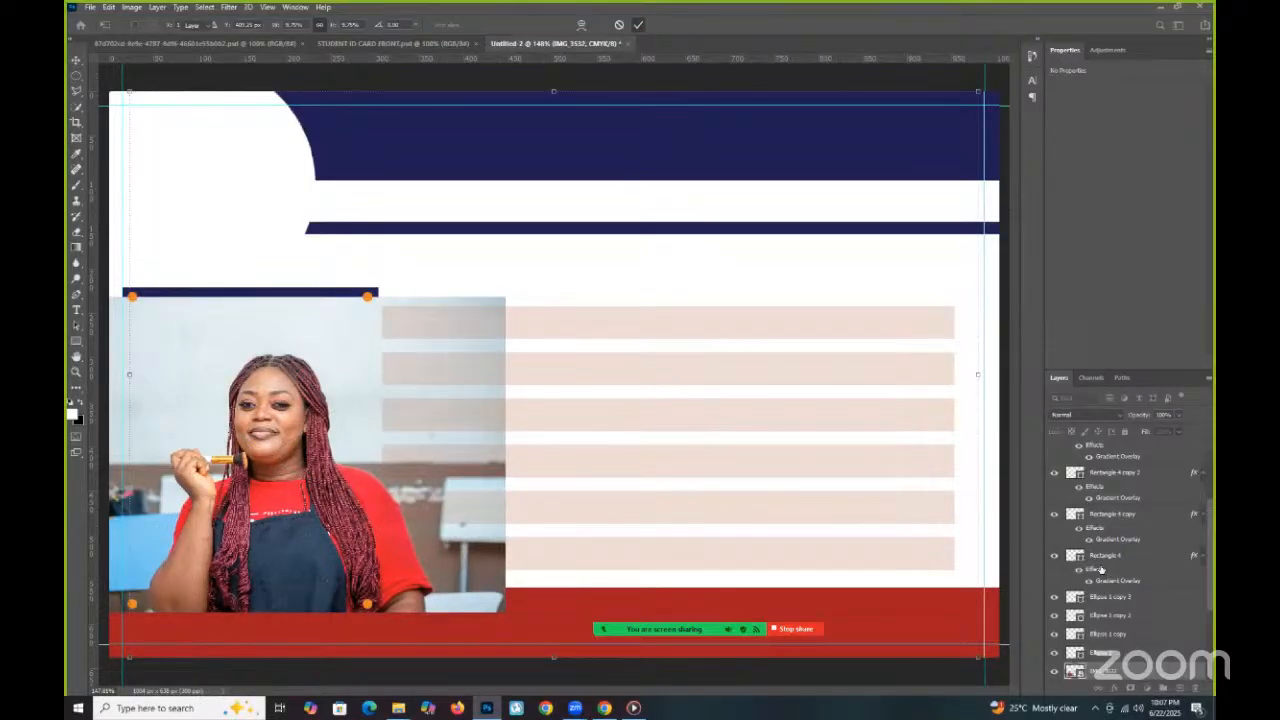
Clip the IMG_3532 layer to the rounded square with a clipping mask and shift the photo to centre the woman in the frame.
{"action": "scroll", "coordinate": [1107, 573], "scroll_direction": "down", "scroll_amount": 3}
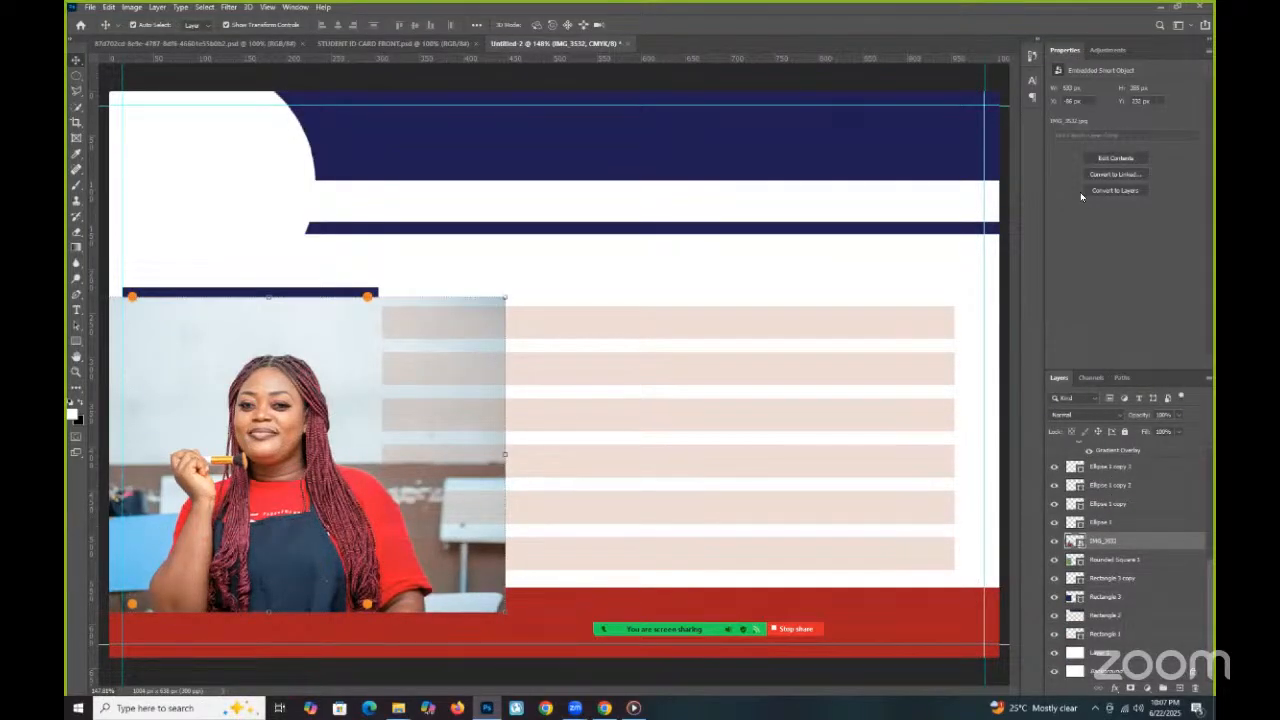
{"action": "right_click", "coordinate": [1100, 540]}
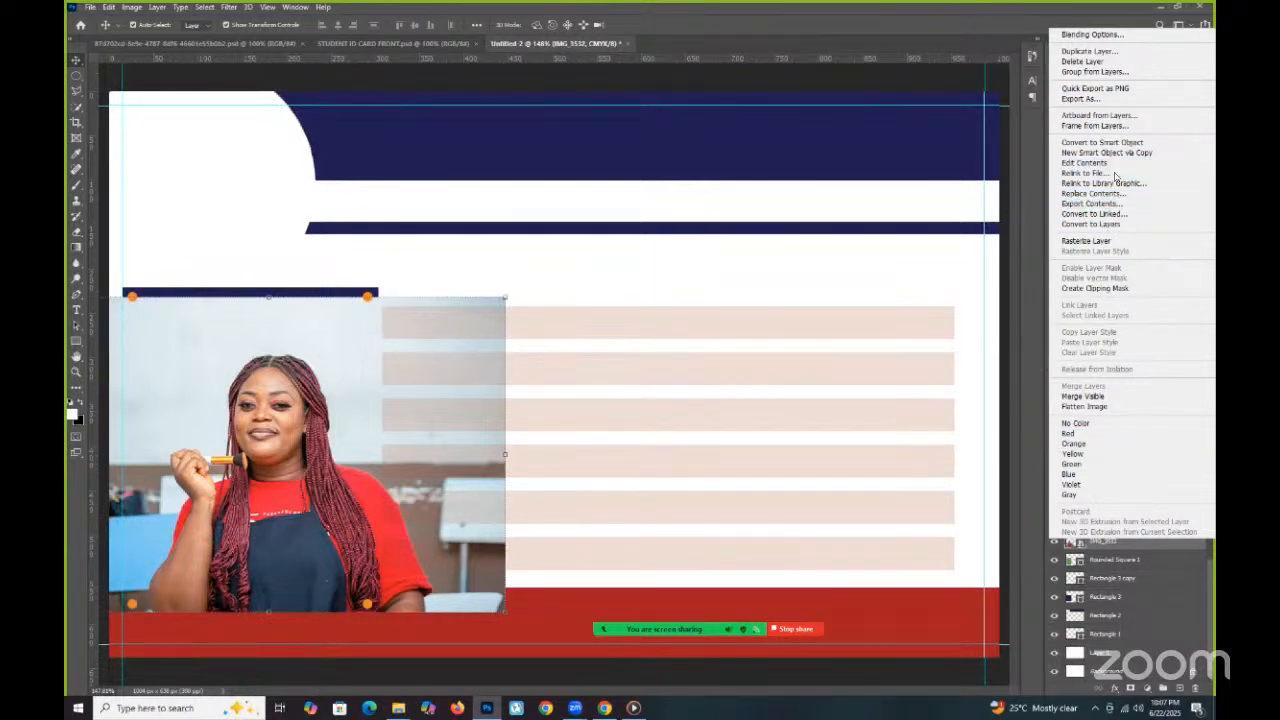
{"action": "left_click", "coordinate": [1095, 288]}
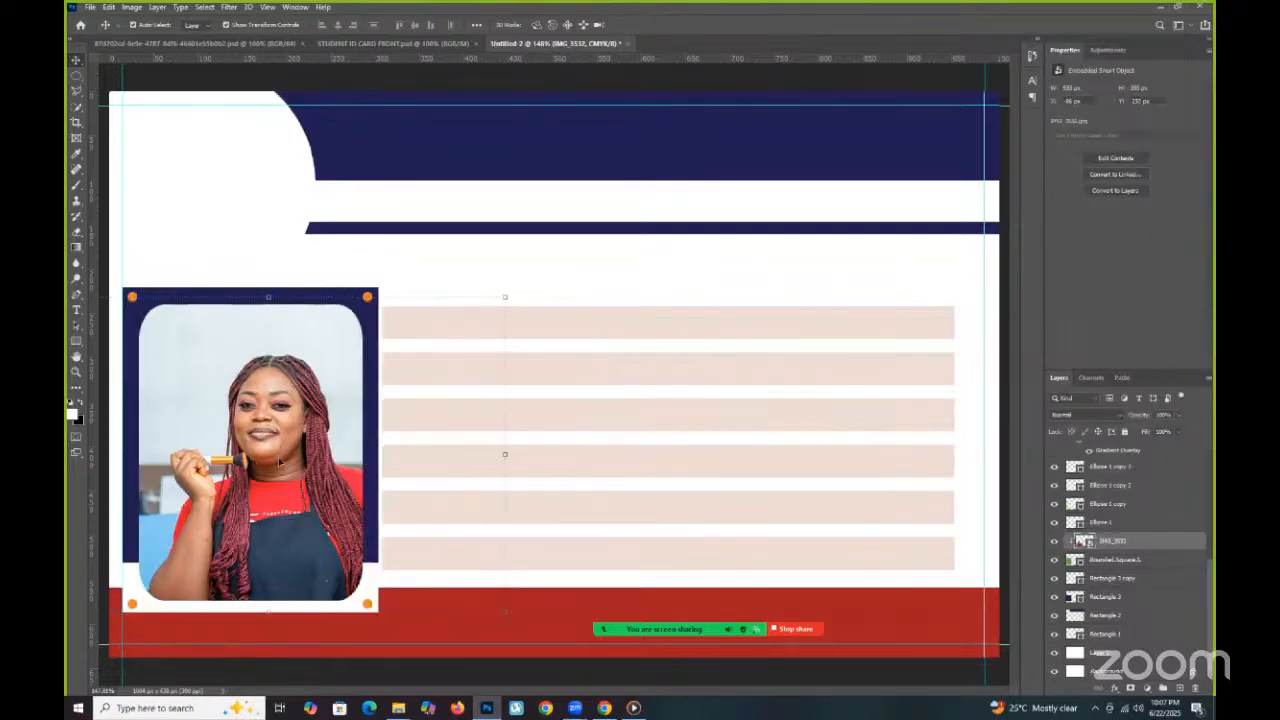
{"action": "left_click_drag", "start_coordinate": [267, 458], "coordinate": [264, 456]}
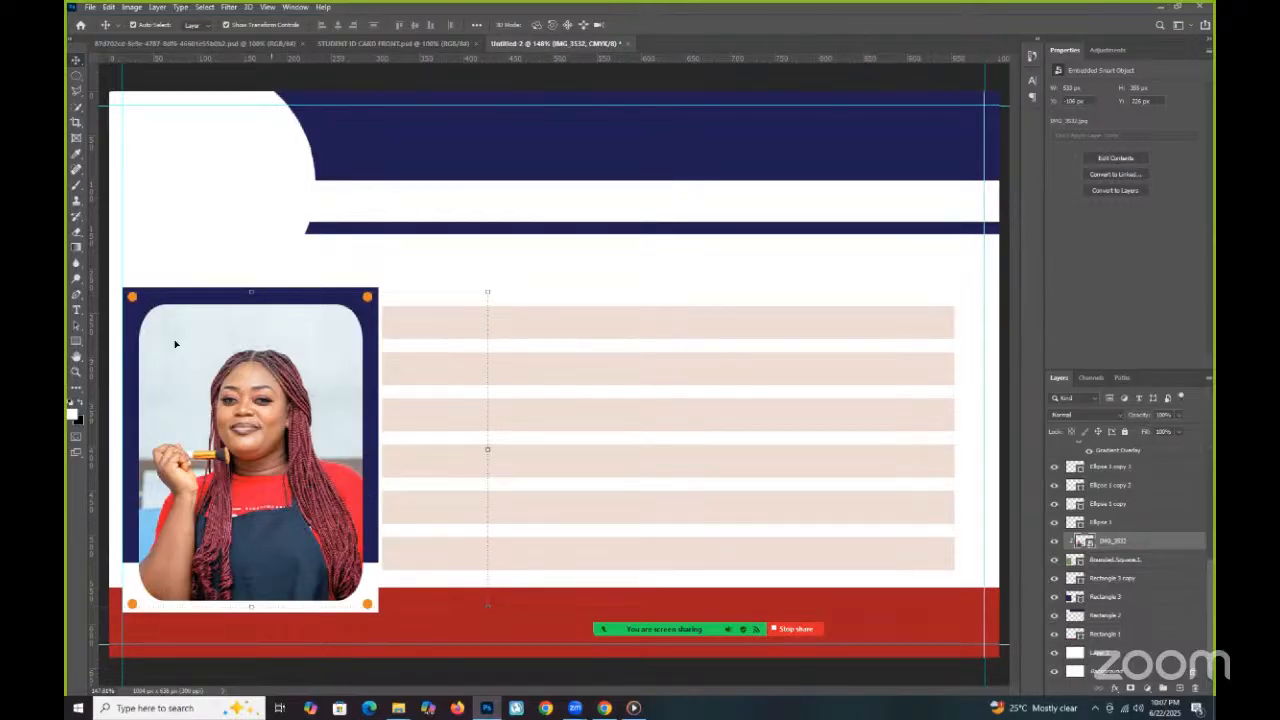
Group the four orange ellipses, the clipped photo, the rounded square, Rectangle 3 copy and Rectangle 3 into one layer group.
{"action": "left_click", "coordinate": [321, 300]}
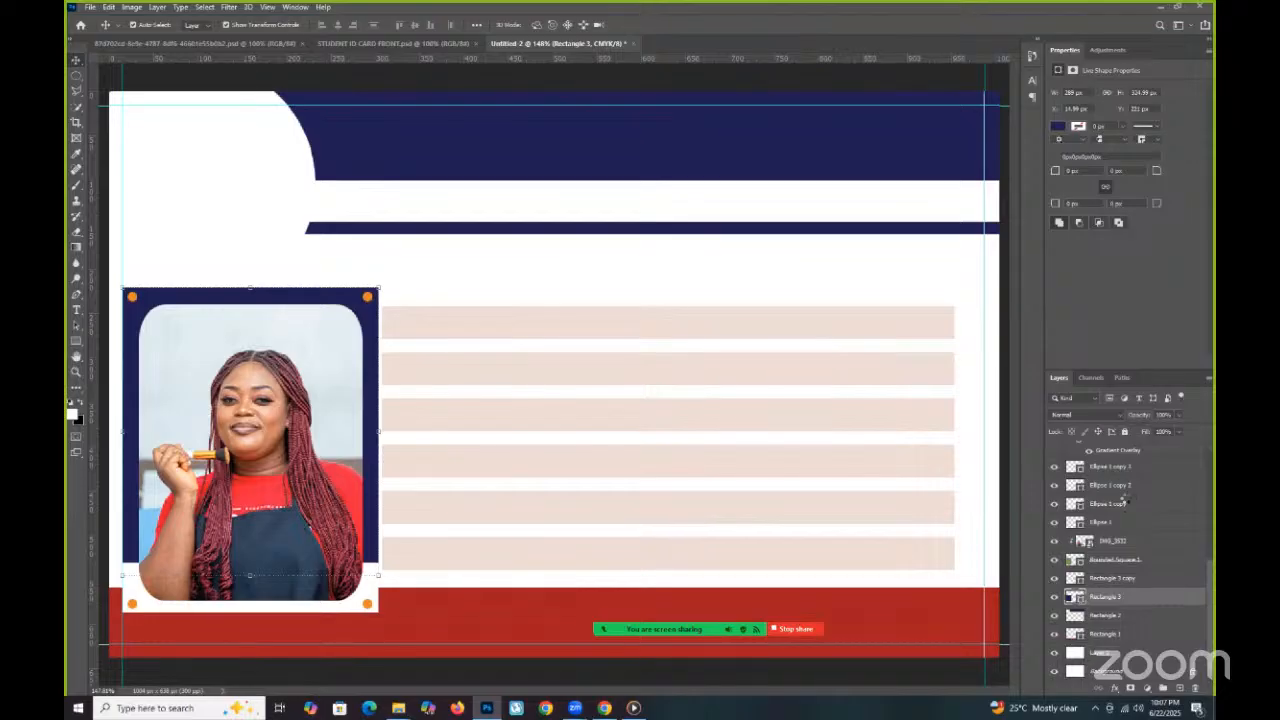
{"action": "left_click", "coordinate": [1115, 468]}
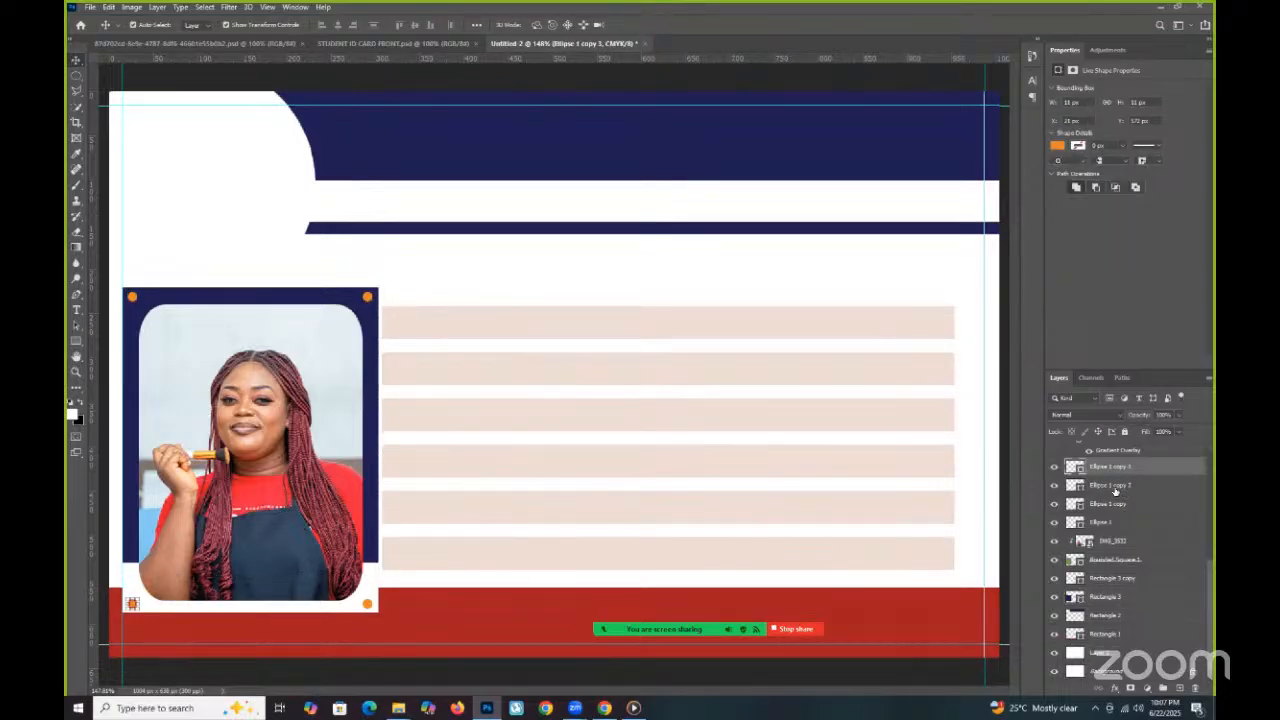
{"action": "left_click", "coordinate": [1113, 488], "text": "ctrl"}
{"action": "left_click", "coordinate": [1114, 509], "text": "ctrl"}
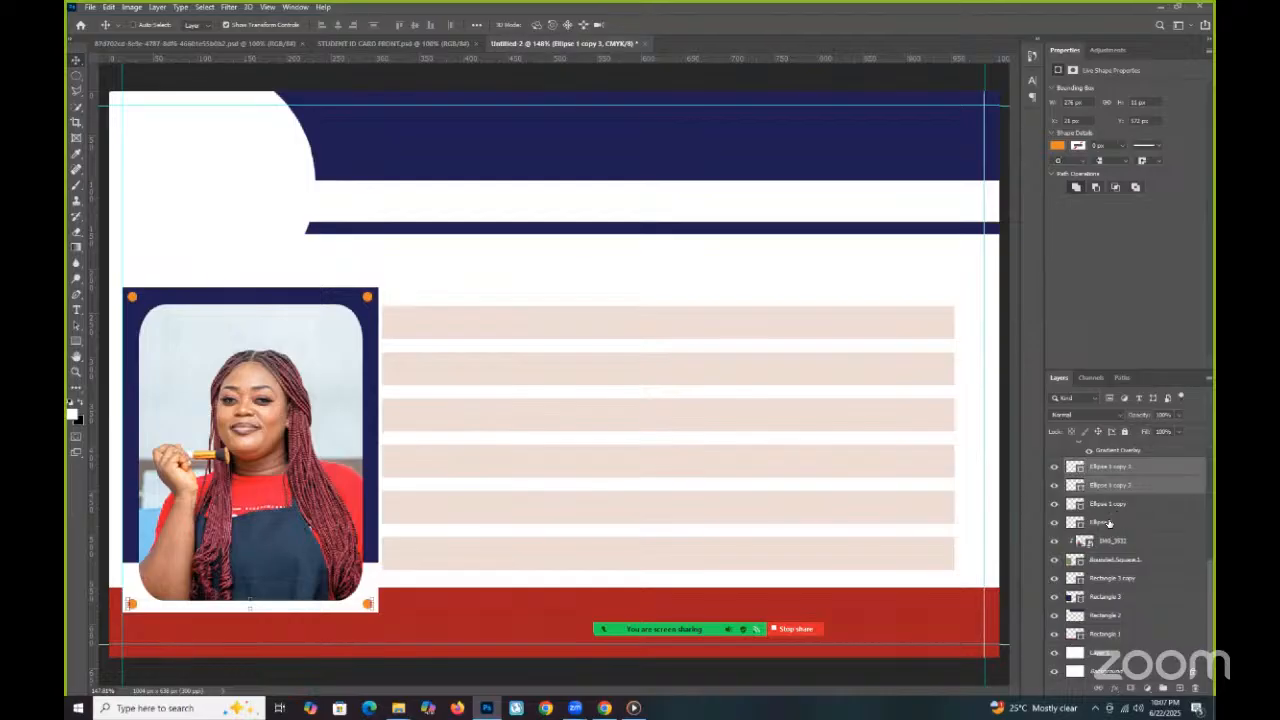
{"action": "left_click", "coordinate": [1117, 526], "text": "ctrl"}
{"action": "left_click", "coordinate": [1125, 545], "text": "ctrl"}
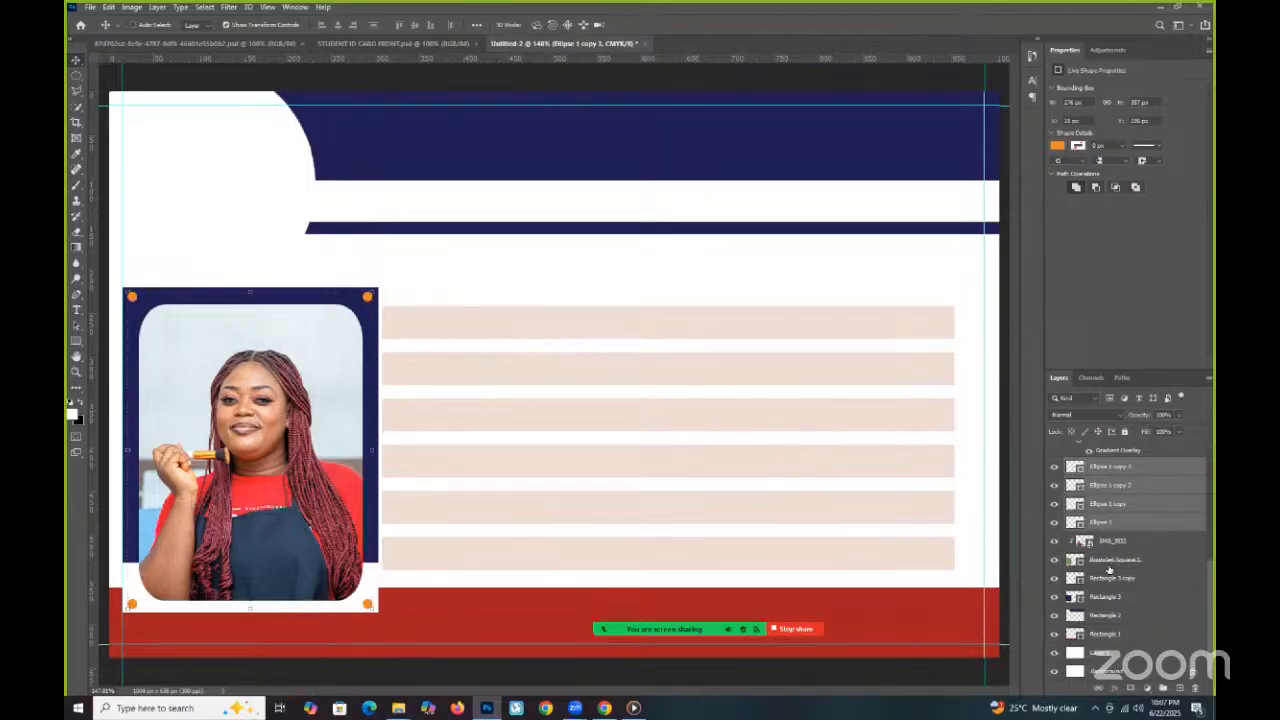
{"action": "left_click", "coordinate": [1115, 559], "text": "ctrl"}
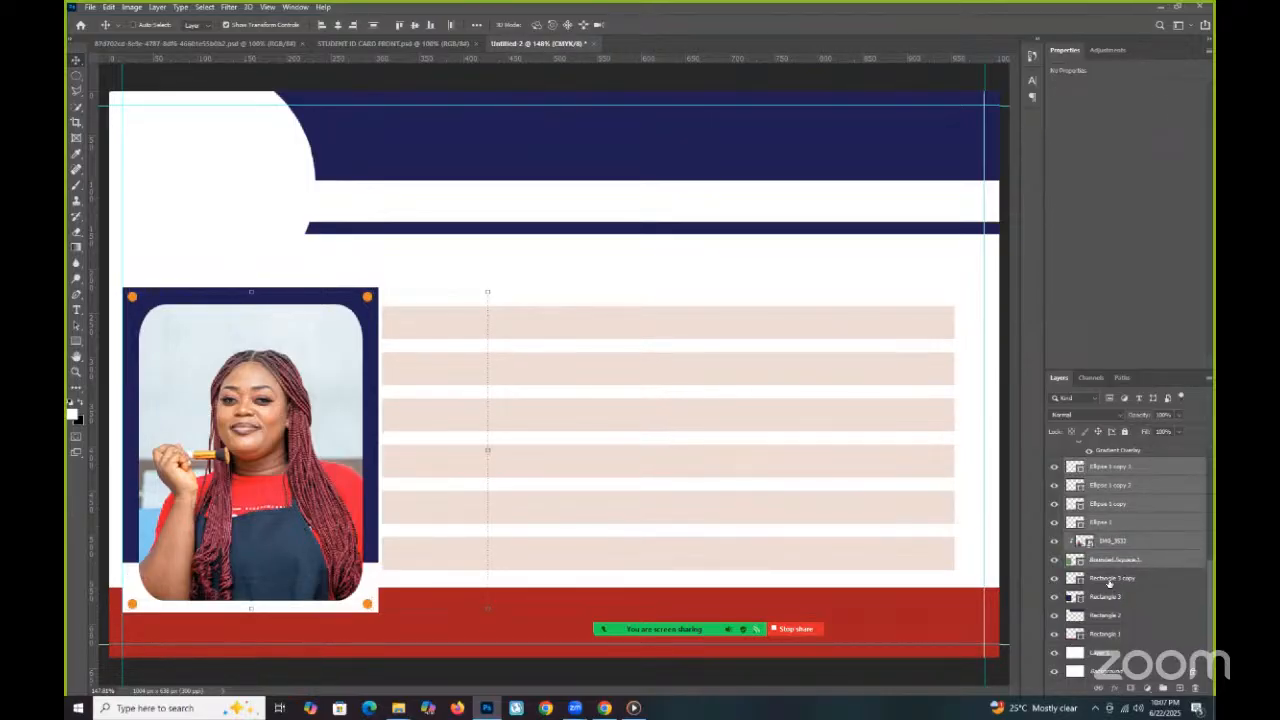
{"action": "left_click", "coordinate": [1109, 594], "text": "ctrl"}
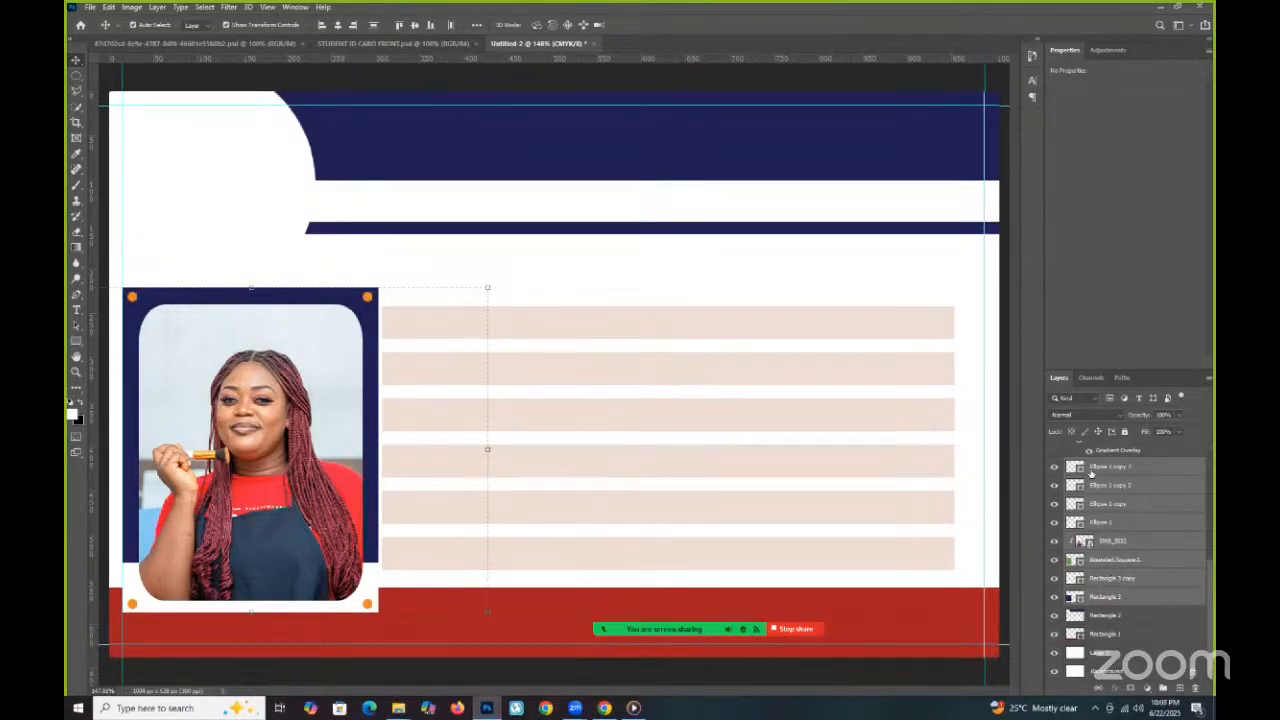
{"action": "key", "text": "ctrl+g"}
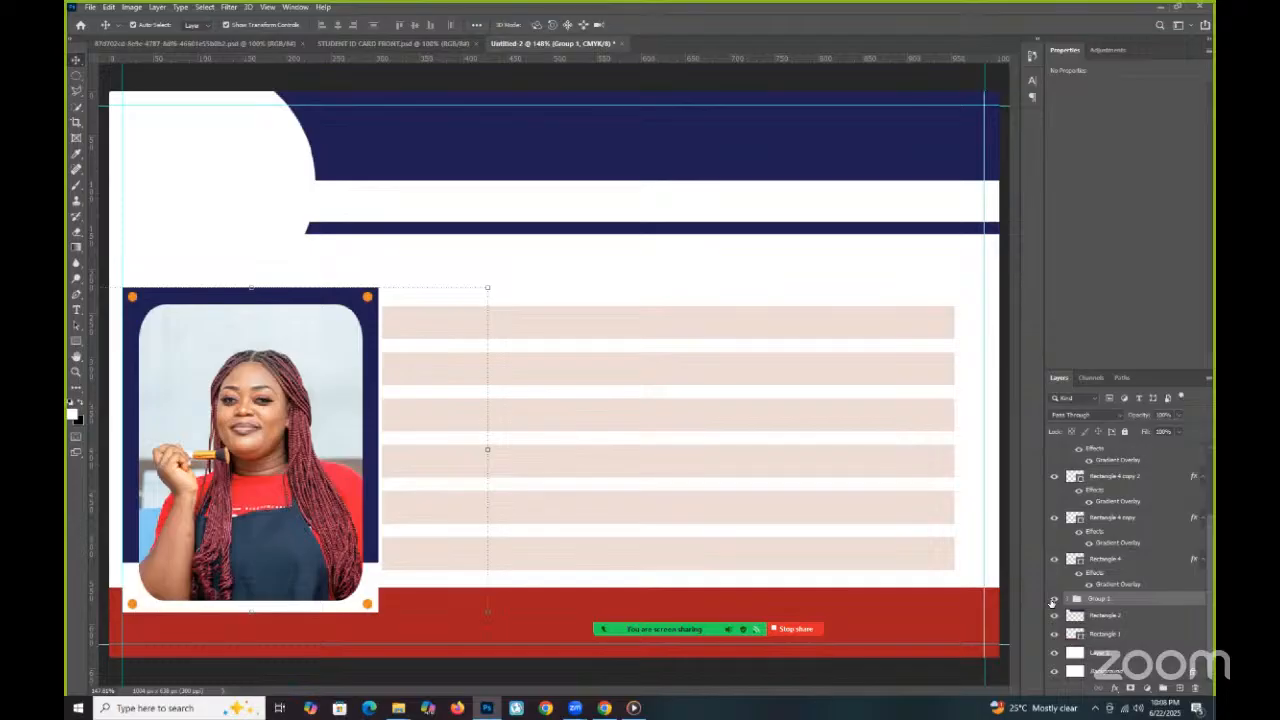
Rename the photo frame's group as passport picture and toggle its visibility to check its contents.
{"action": "key", "text": "ctrl+comma"}
{"action": "double_click", "coordinate": [1101, 599]}
{"action": "type", "text": "cal"}
{"action": "key", "text": "BackSpace"}
{"action": "key", "text": "BackSpace"}
{"action": "key", "text": "BackSpace"}
{"action": "type", "text": "passport picture"}
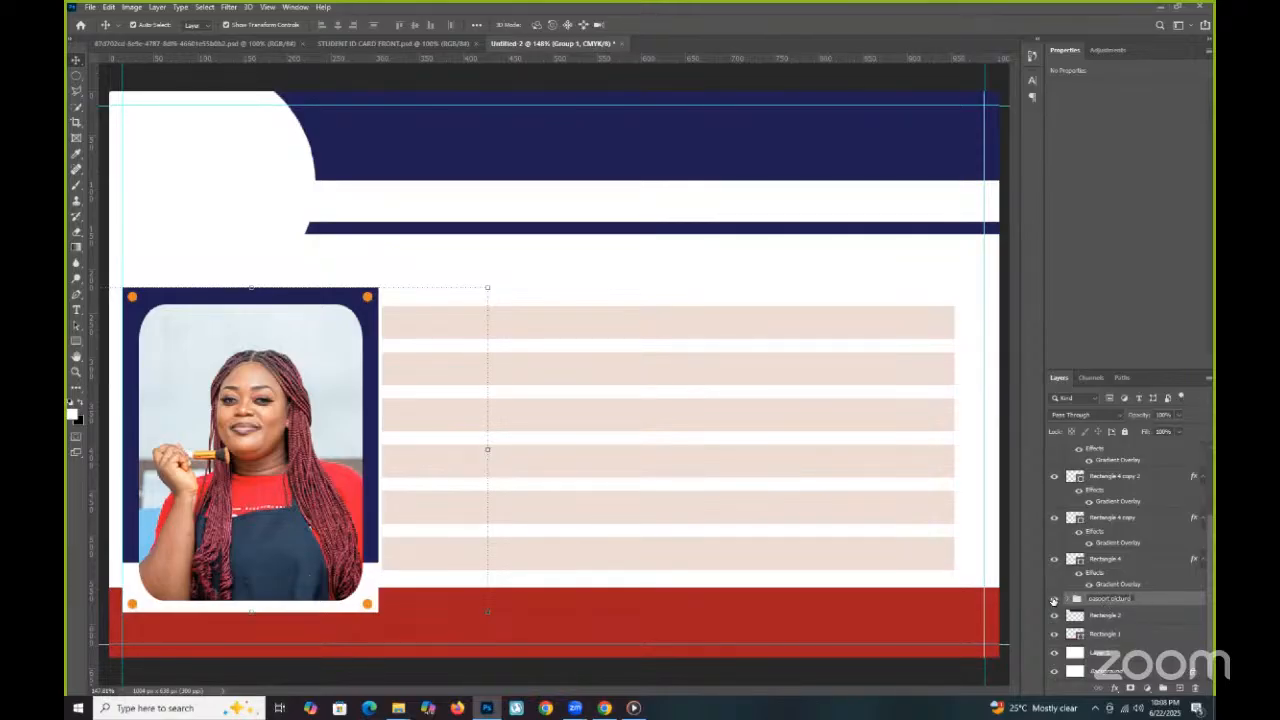
{"action": "key", "text": "Return"}
{"action": "left_click", "coordinate": [1053, 600]}
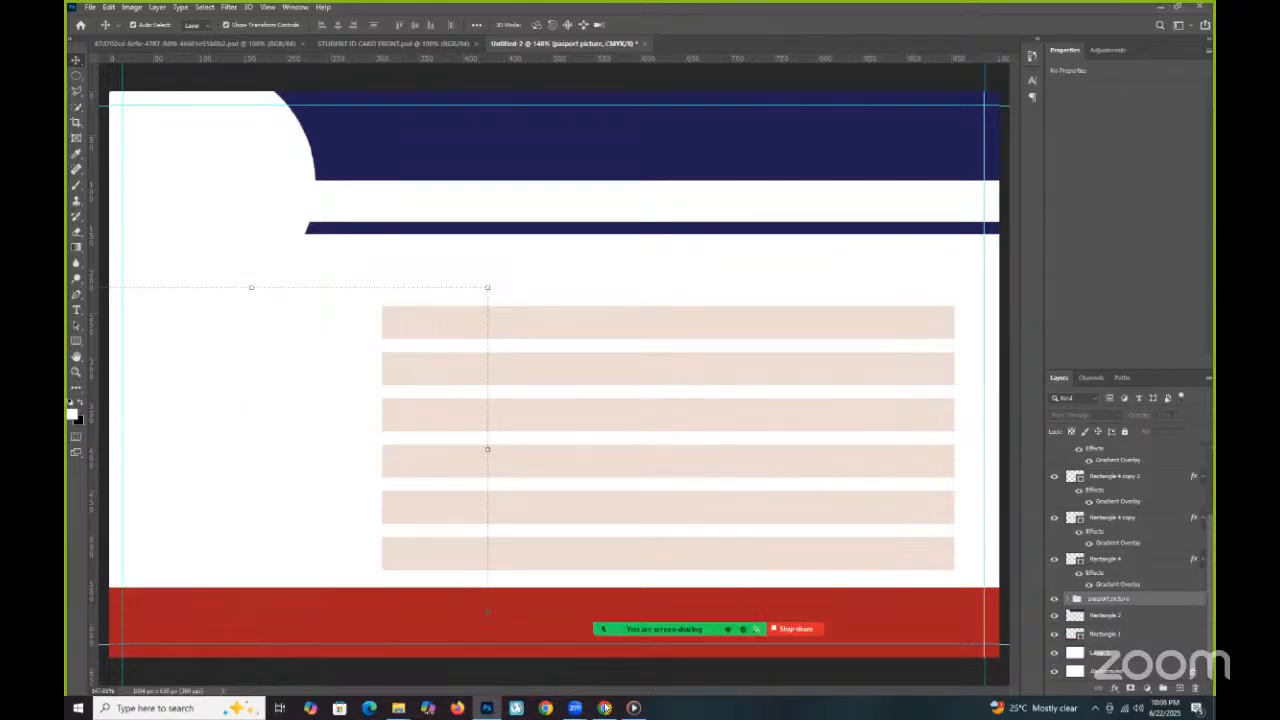
Check the live stream in YouTube Studio in Chrome, return to Photoshop and review the reference card in STUDENT ID CARD FRONT.psd.
{"action": "mouse_move", "coordinate": [604, 708]}
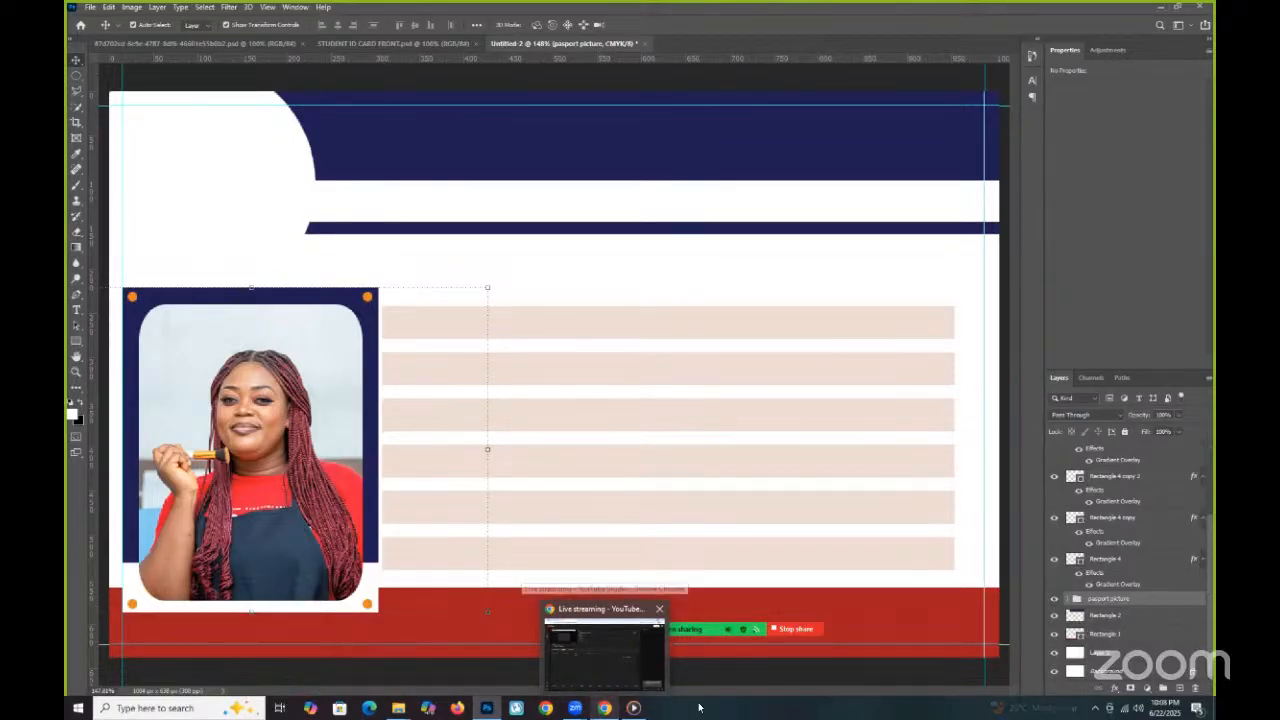
{"action": "left_click", "coordinate": [605, 708]}
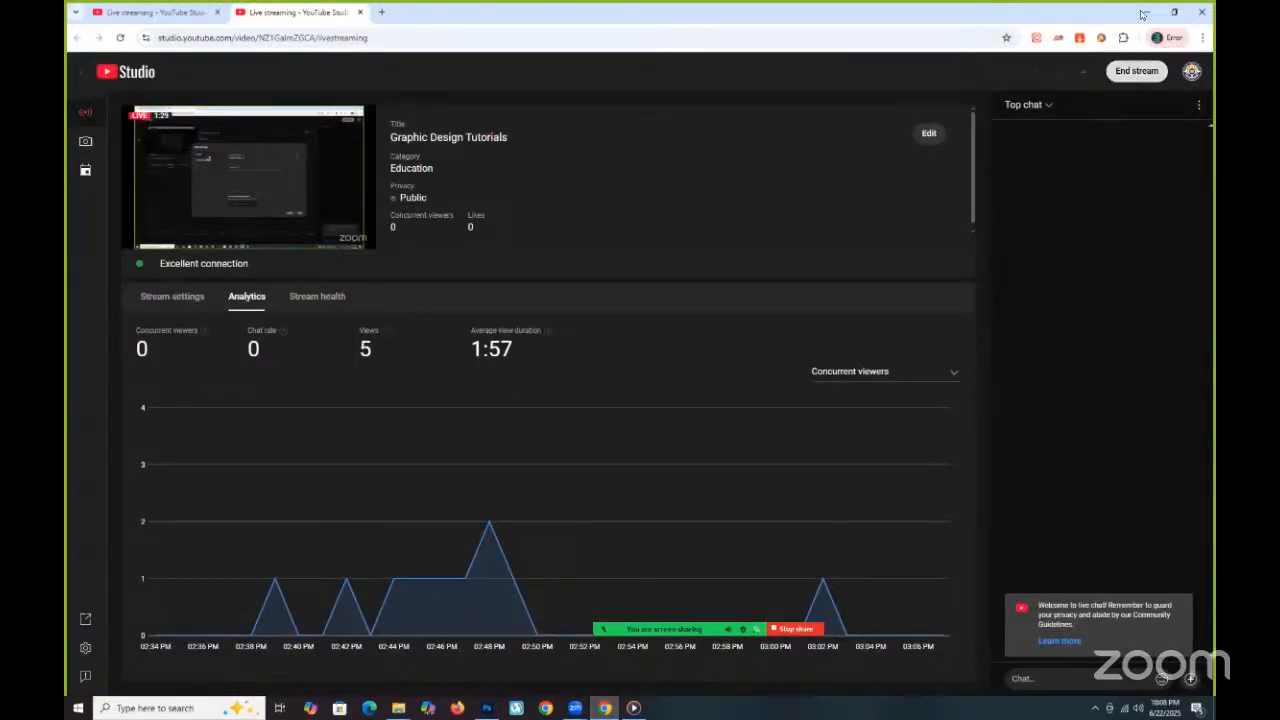
{"action": "key", "text": "alt+Tab"}
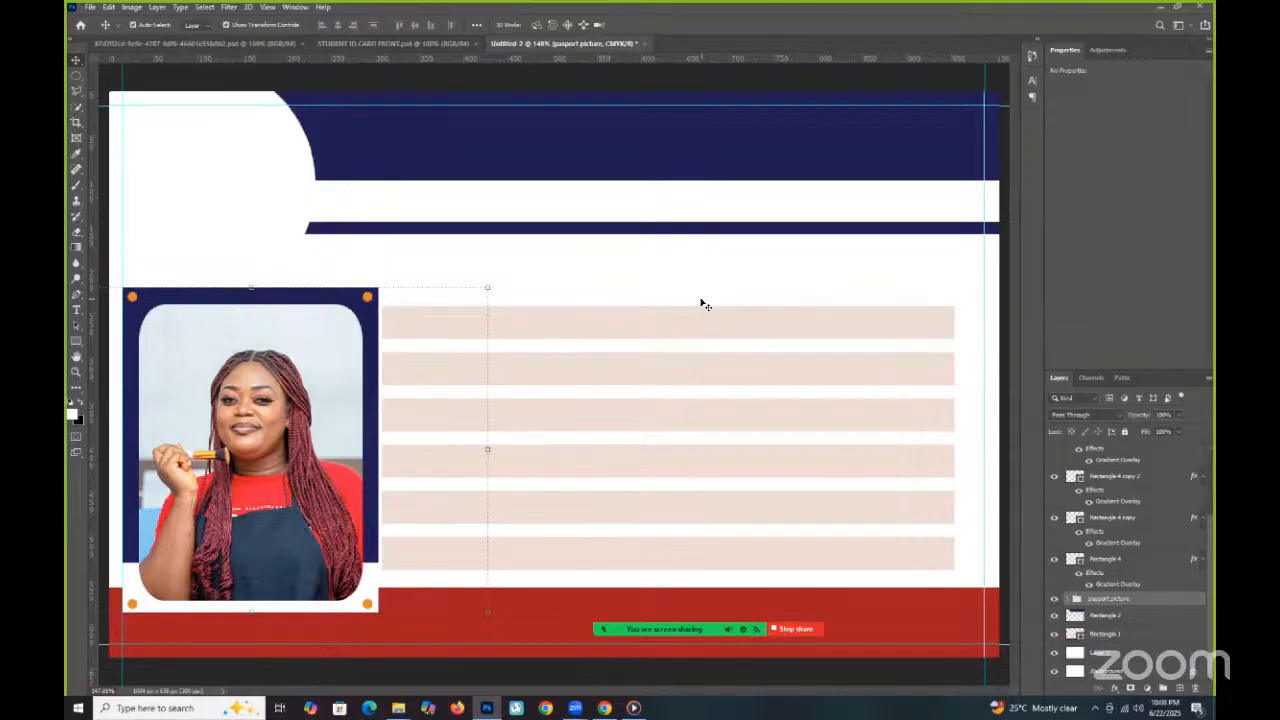
{"action": "left_click", "coordinate": [372, 44]}
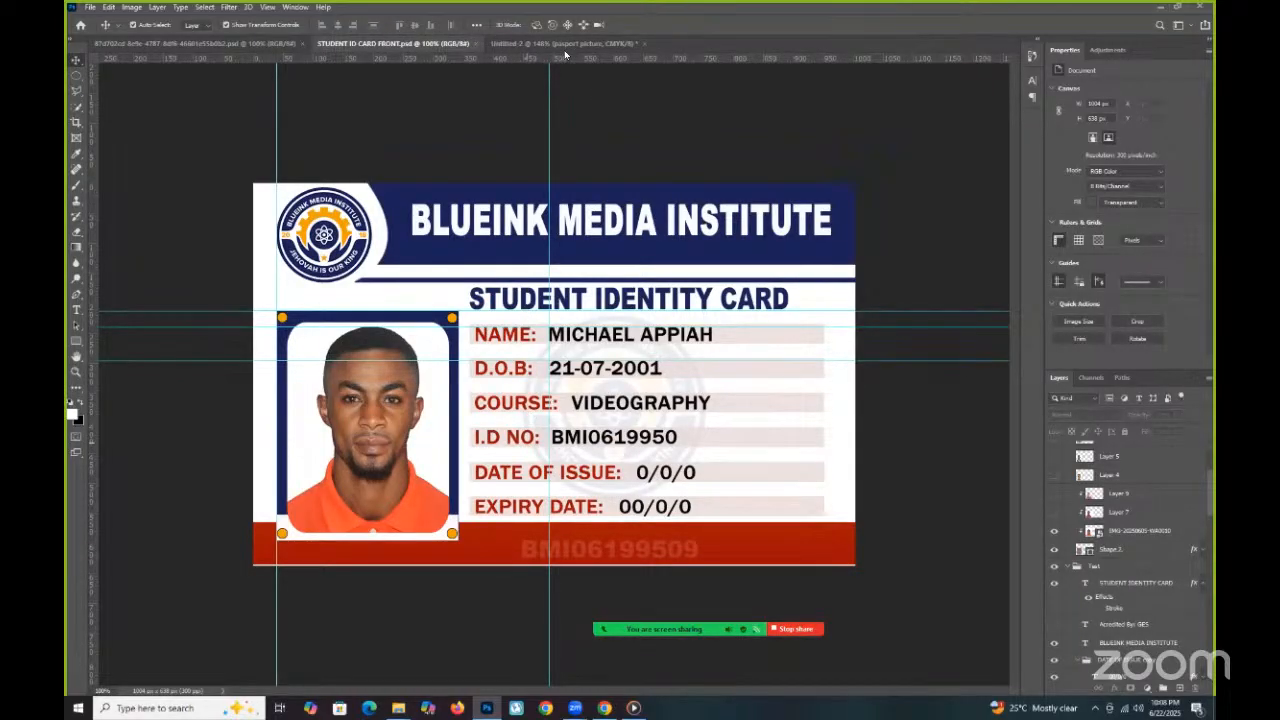
{"action": "key", "text": "ctrl+Tab"}
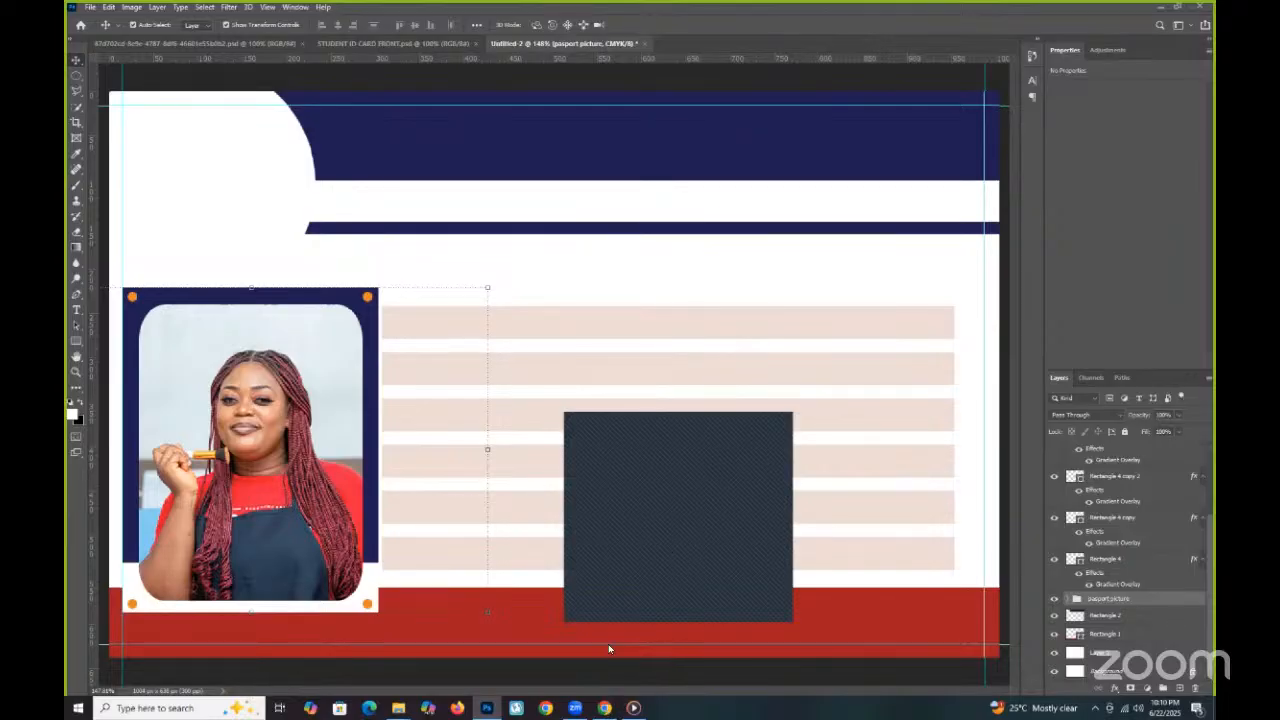
Switch to YouTube Studio, dismiss the stream markers tip, check the live stream and reload its page before returning to Photoshop.
{"action": "left_click", "coordinate": [605, 708]}
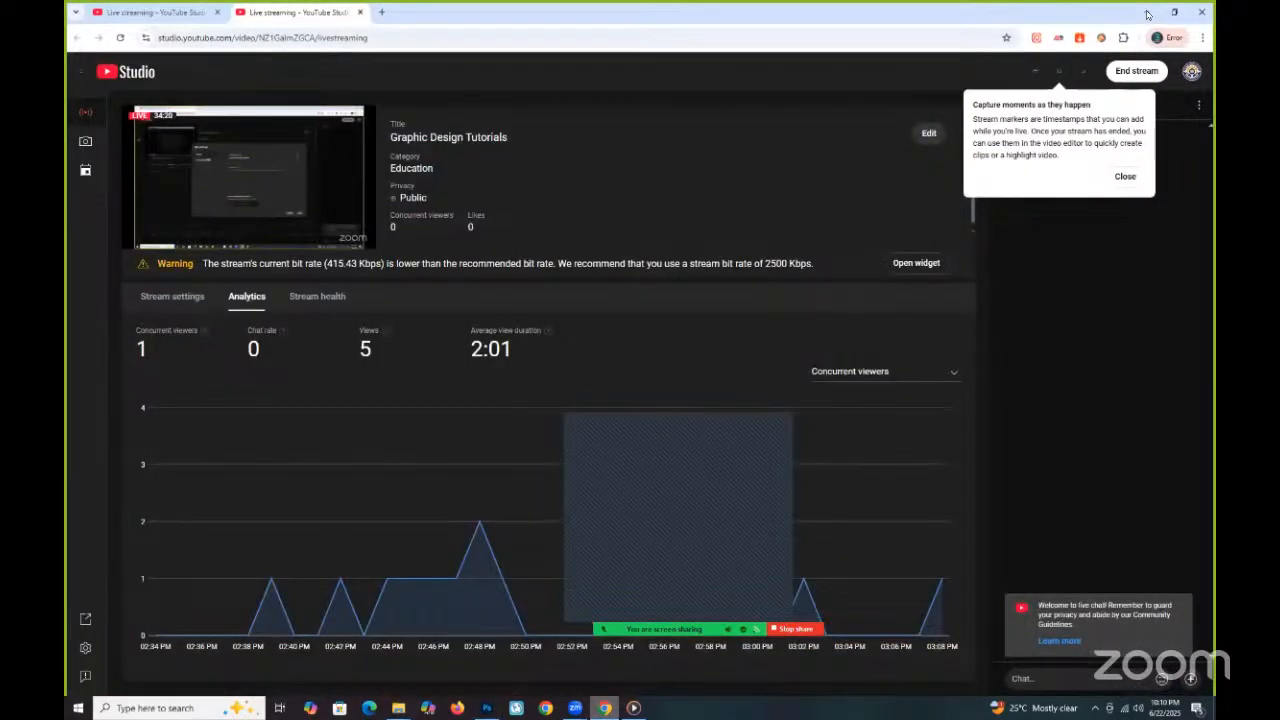
{"action": "left_click", "coordinate": [1125, 176]}
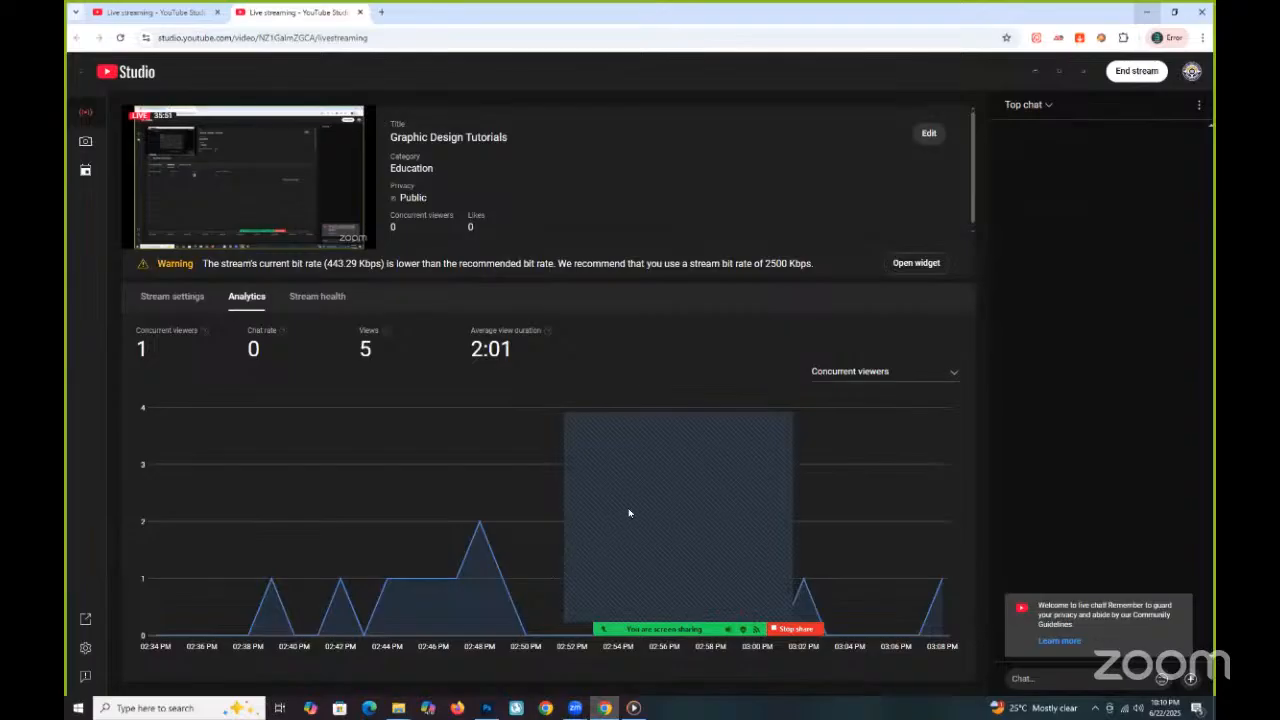
{"action": "left_click", "coordinate": [1146, 12]}
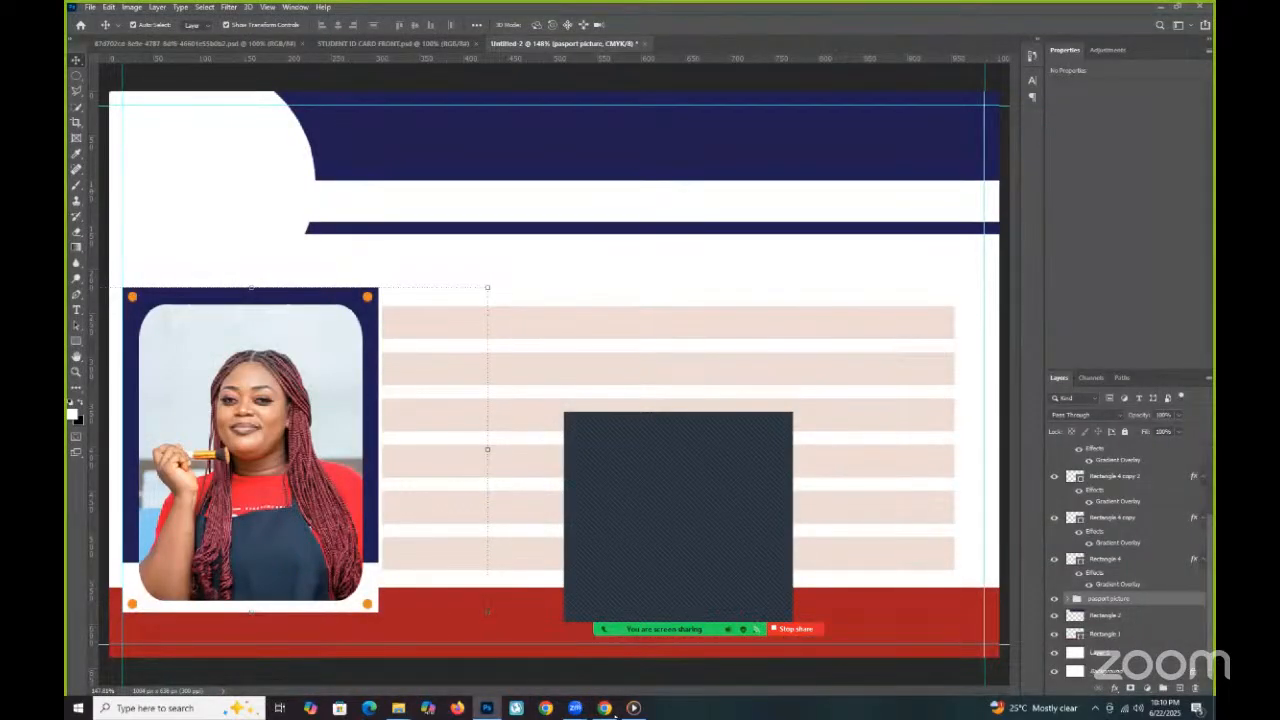
{"action": "left_click", "coordinate": [604, 708]}
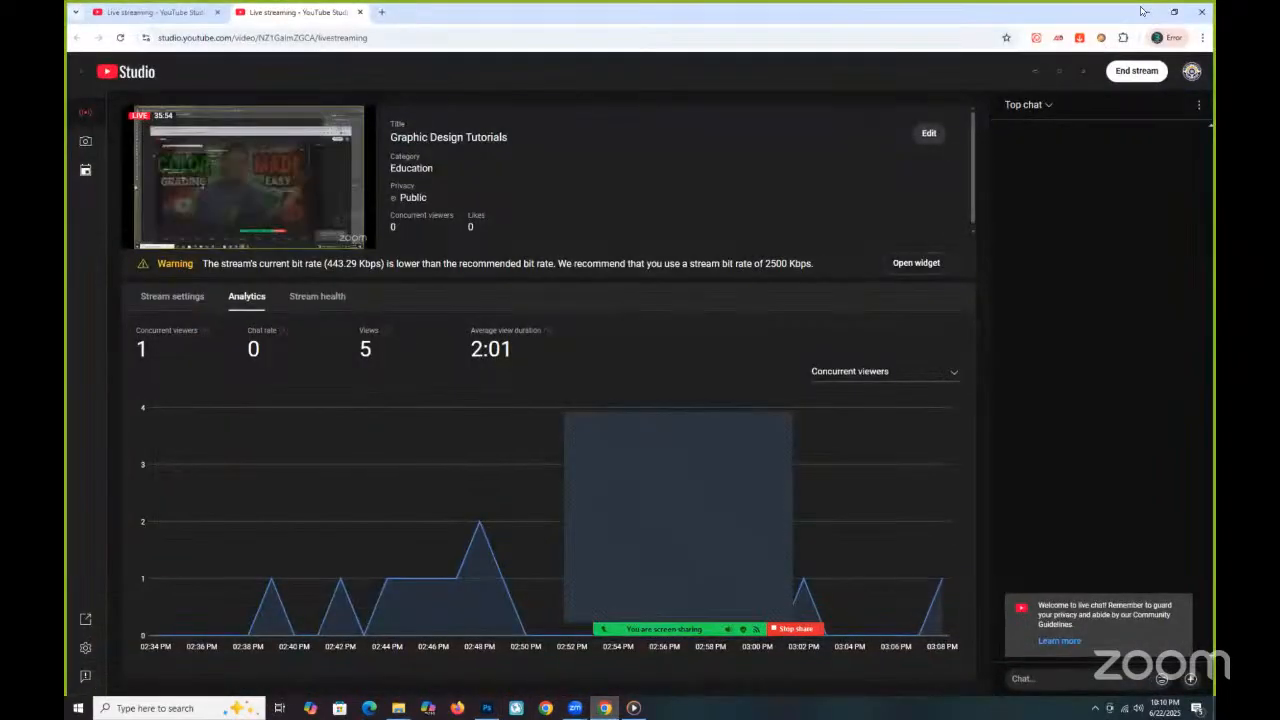
{"action": "left_click", "coordinate": [1147, 12]}
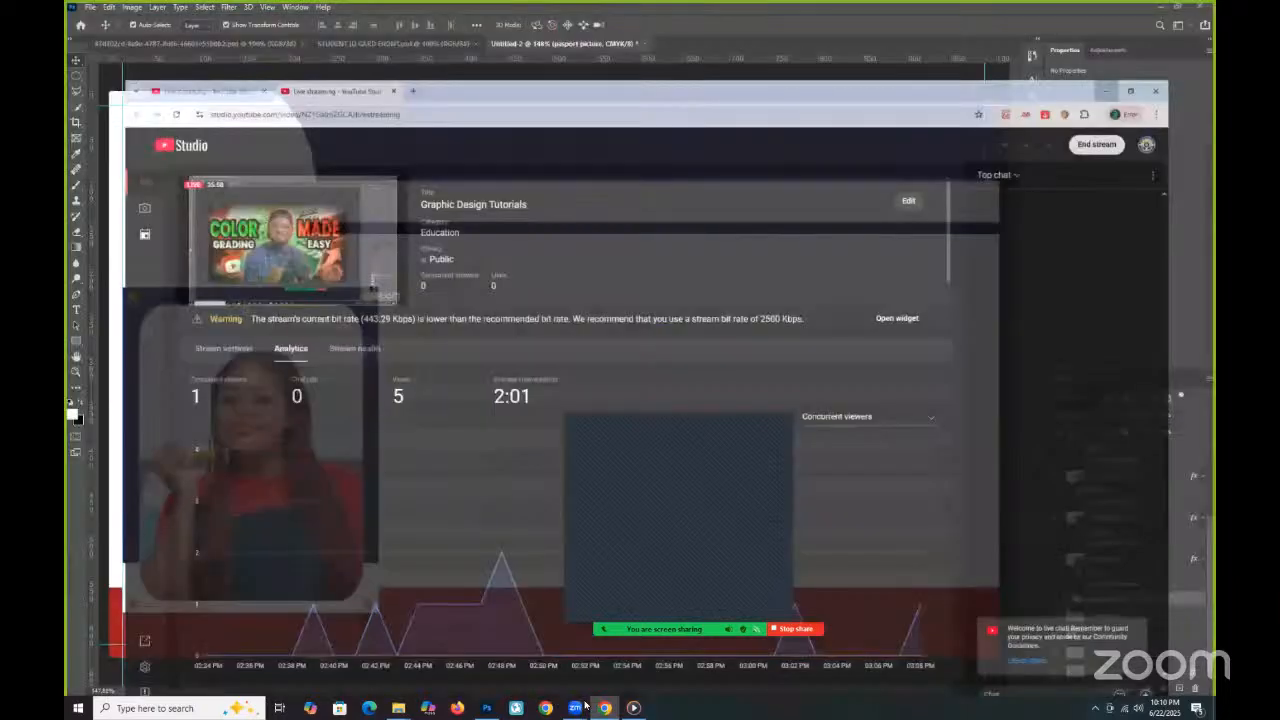
{"action": "left_click", "coordinate": [605, 708]}
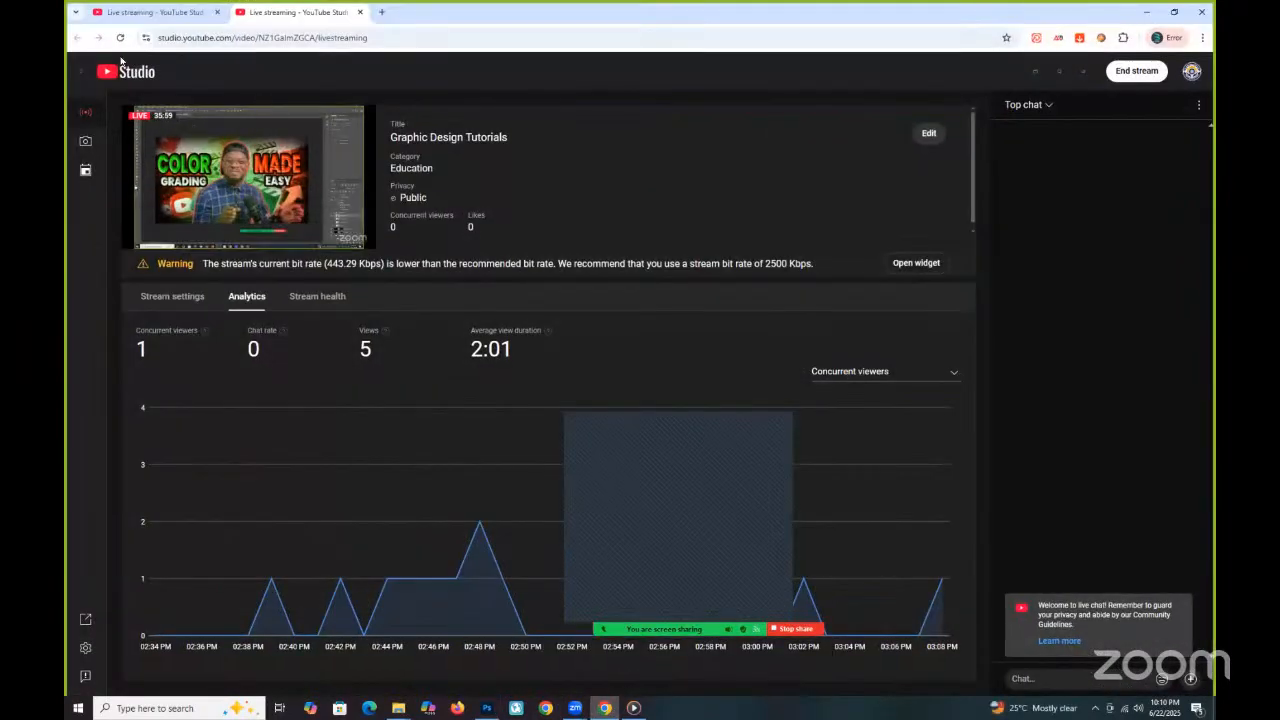
{"action": "left_click", "coordinate": [120, 37]}
{"action": "left_click", "coordinate": [1147, 12]}
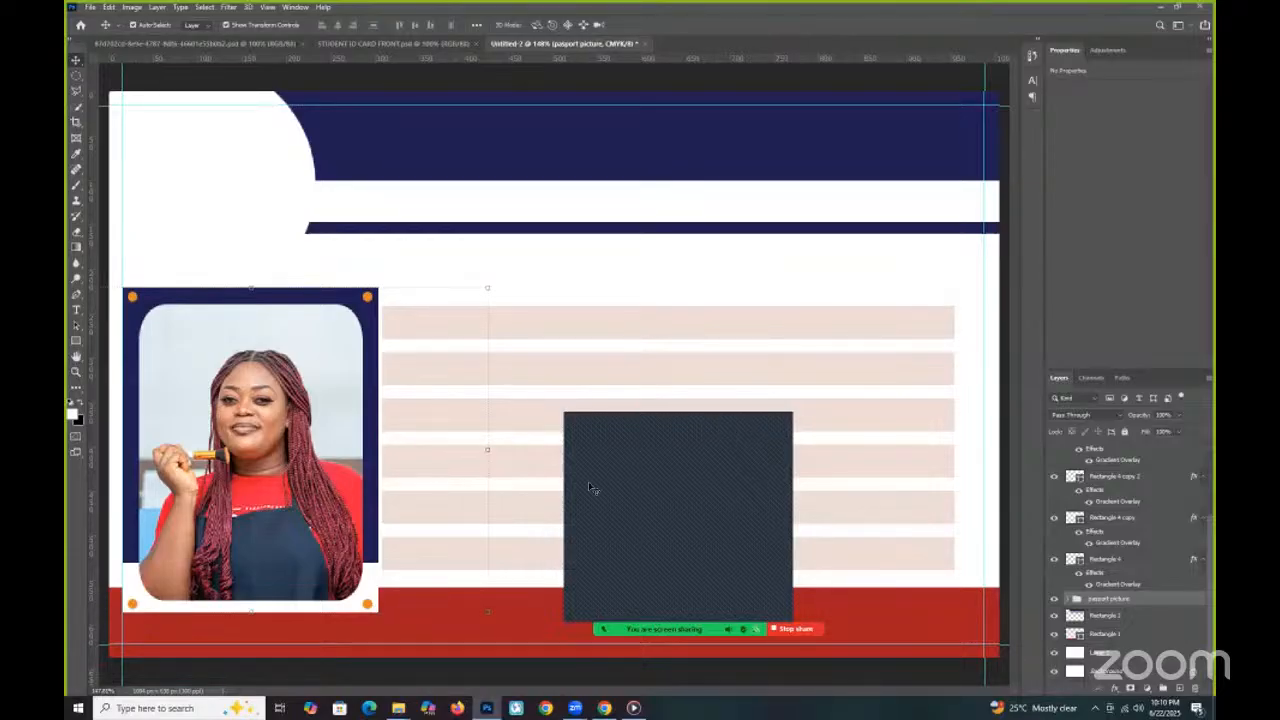
Start saving the document as a new file on this computer and review the file formats, keeping the Photoshop type.
{"action": "left_click", "coordinate": [640, 520]}
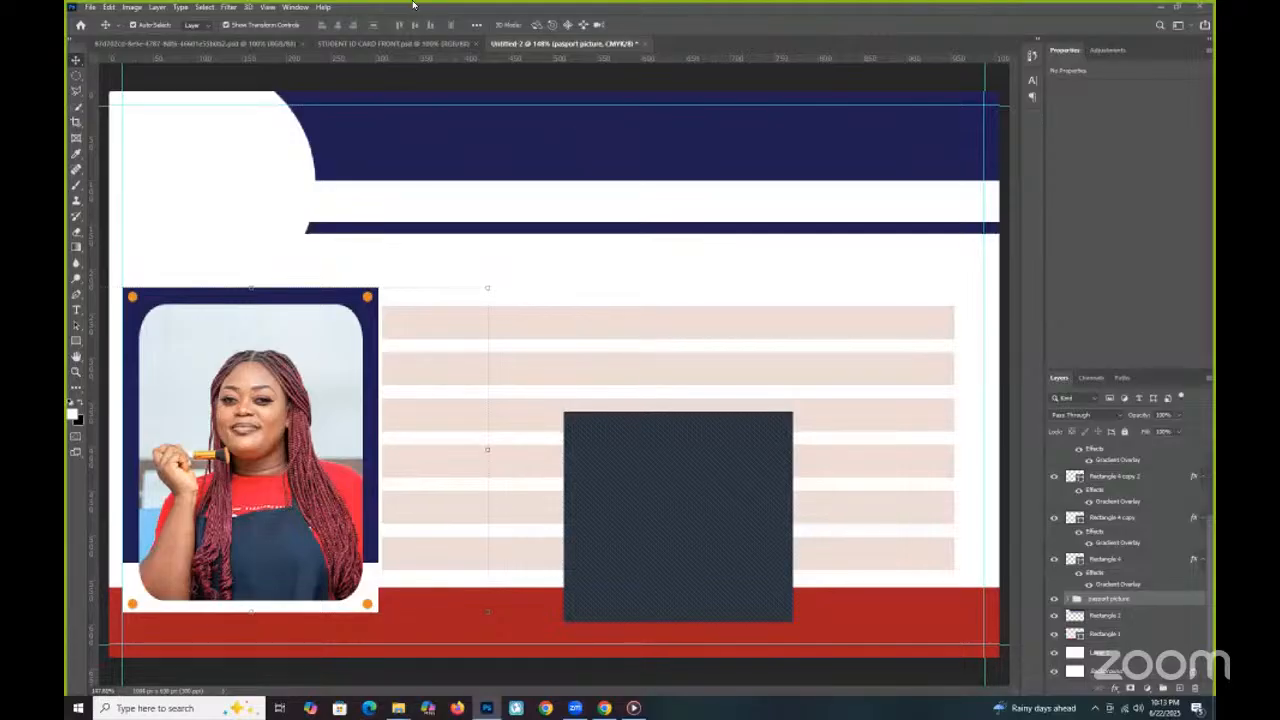
{"action": "left_click", "coordinate": [91, 9]}
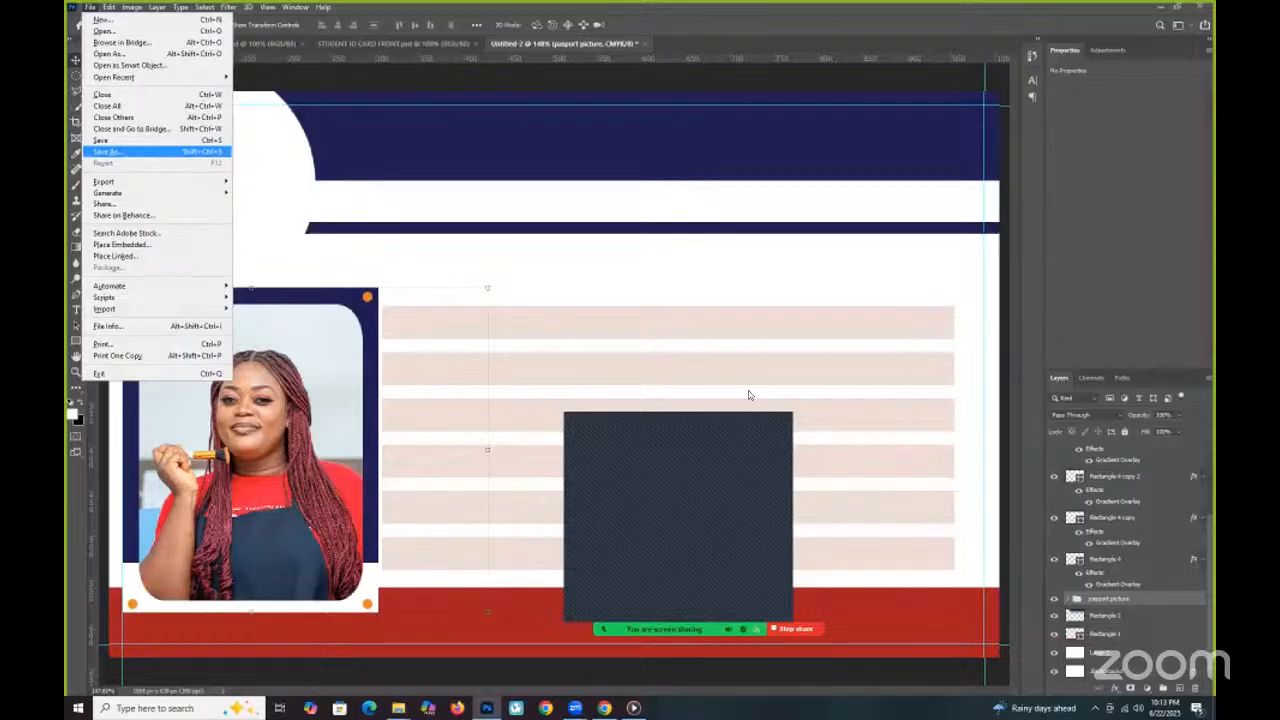
{"action": "key", "text": "Return"}
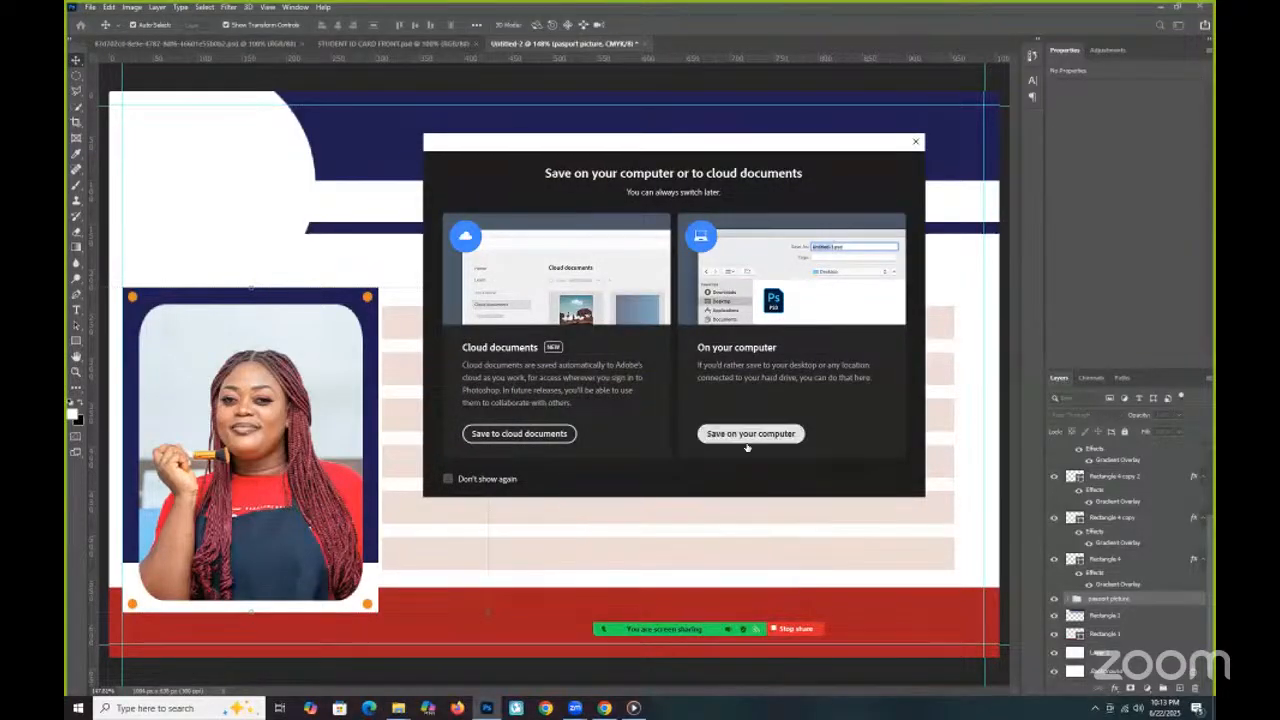
{"action": "left_click", "coordinate": [746, 440]}
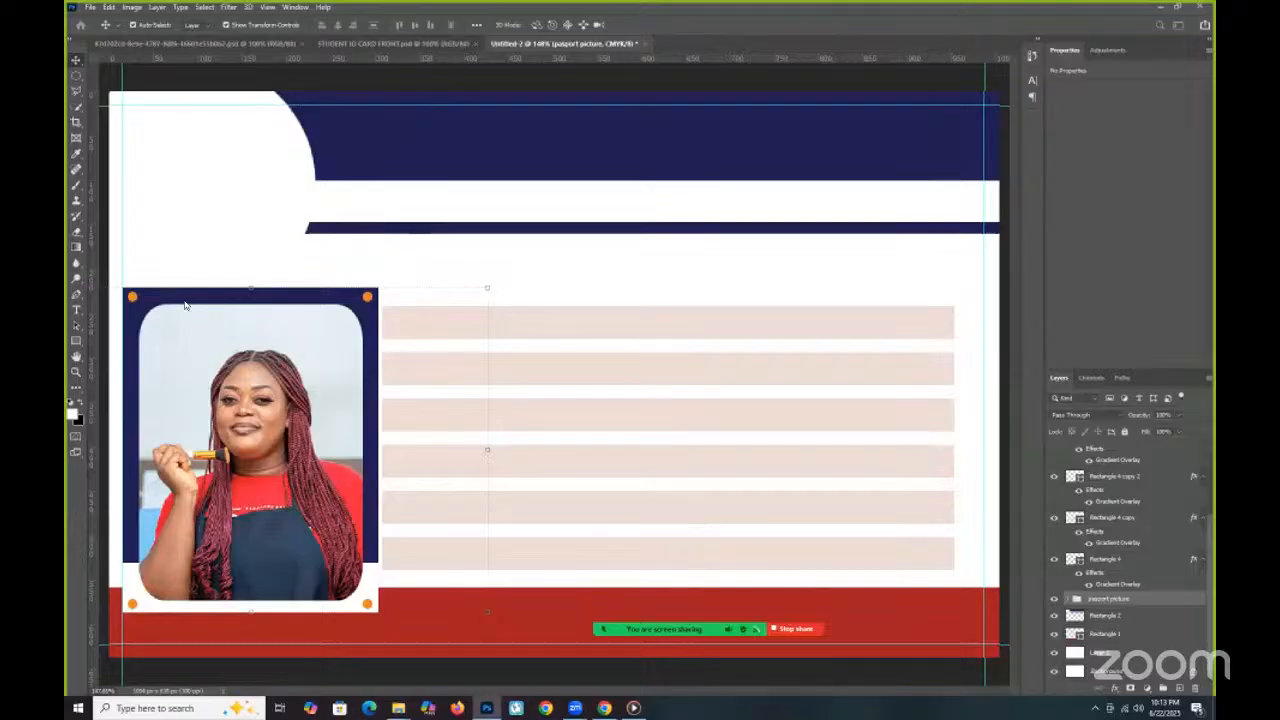
{"action": "left_click", "coordinate": [195, 274]}
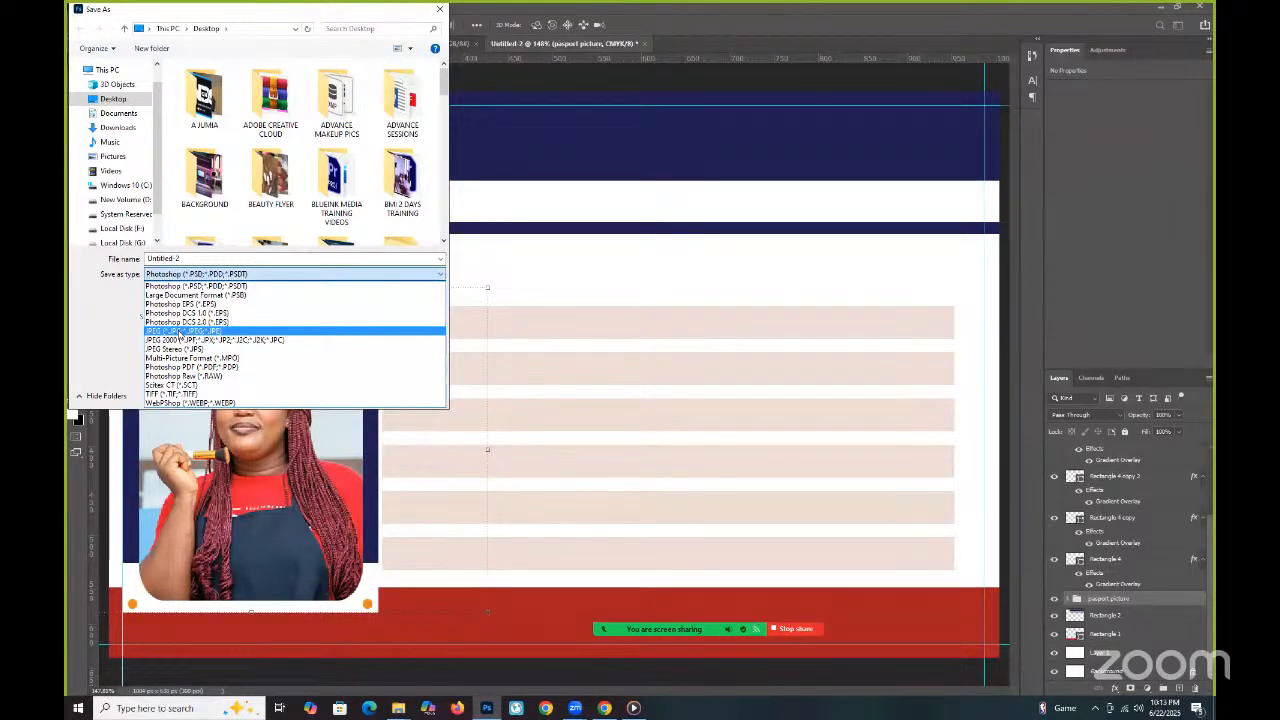
{"action": "left_click", "coordinate": [562, 203]}
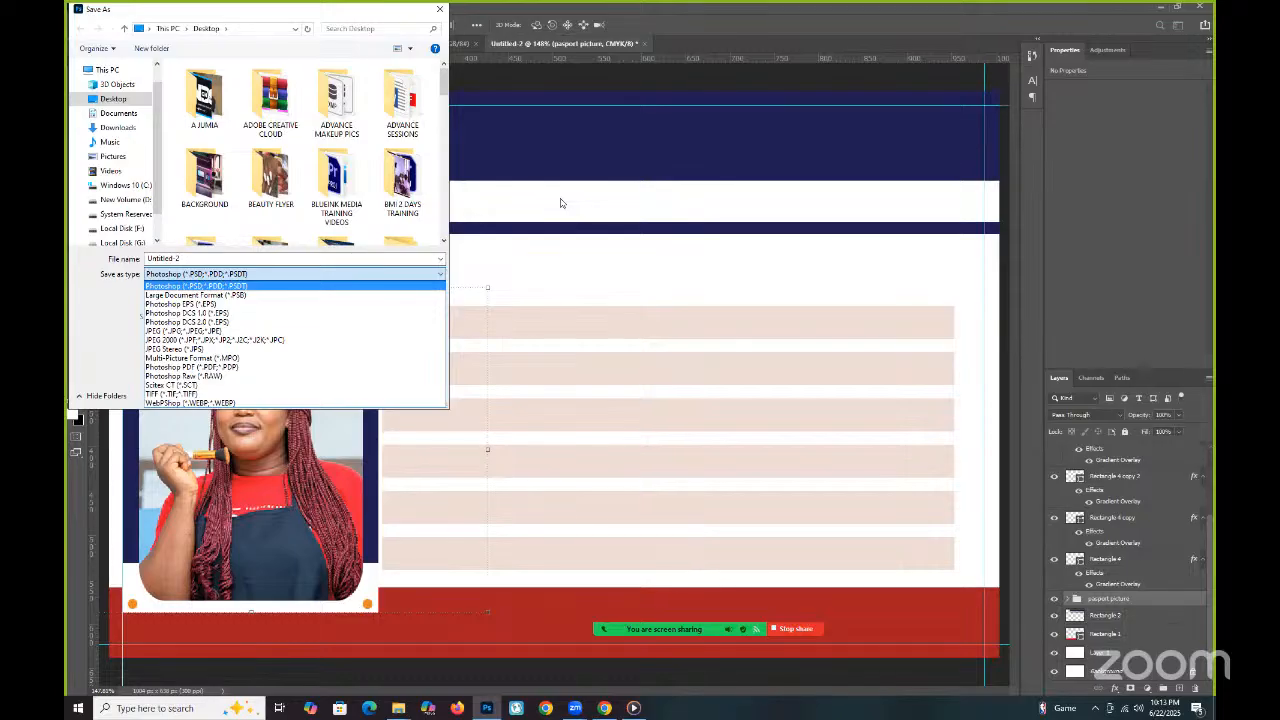
{"action": "left_click", "coordinate": [434, 16]}
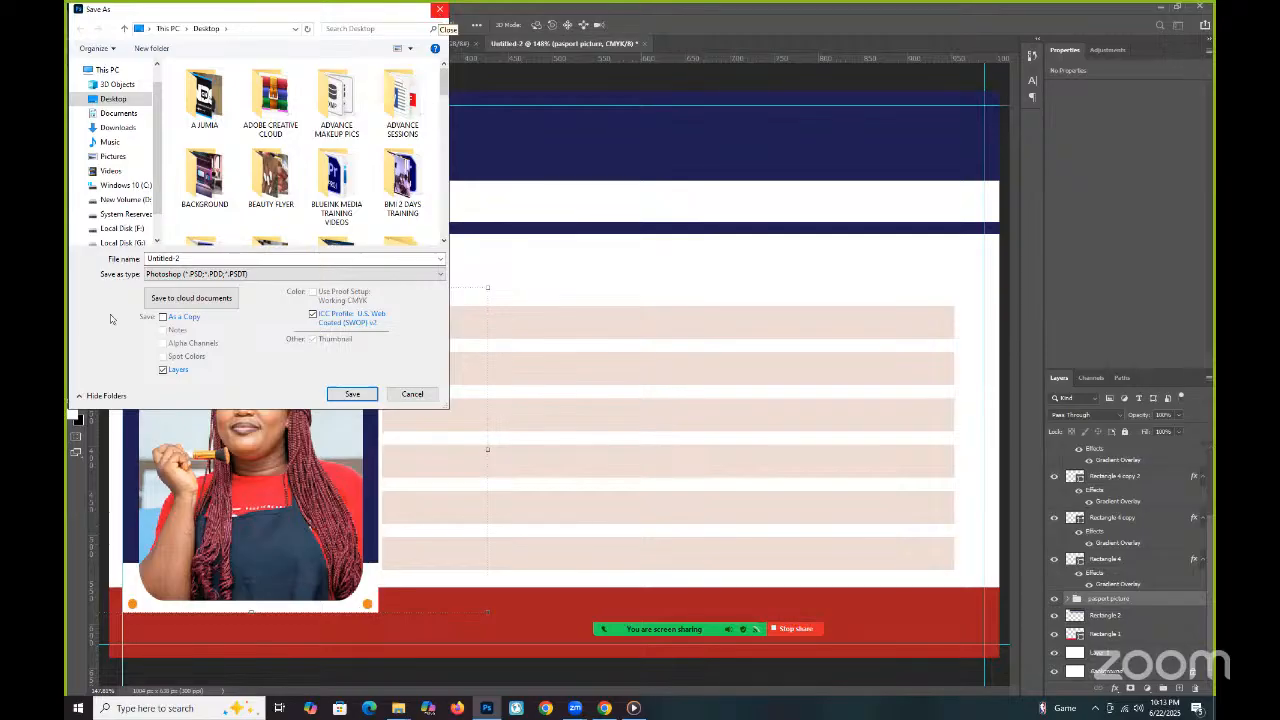
Name the file TODAYS TUTORIAL and save it in the BLUEINK MEDIA TRAINING VIDEOS folder with Maximize Compatibility on.
{"action": "double_click", "coordinate": [172, 259]}
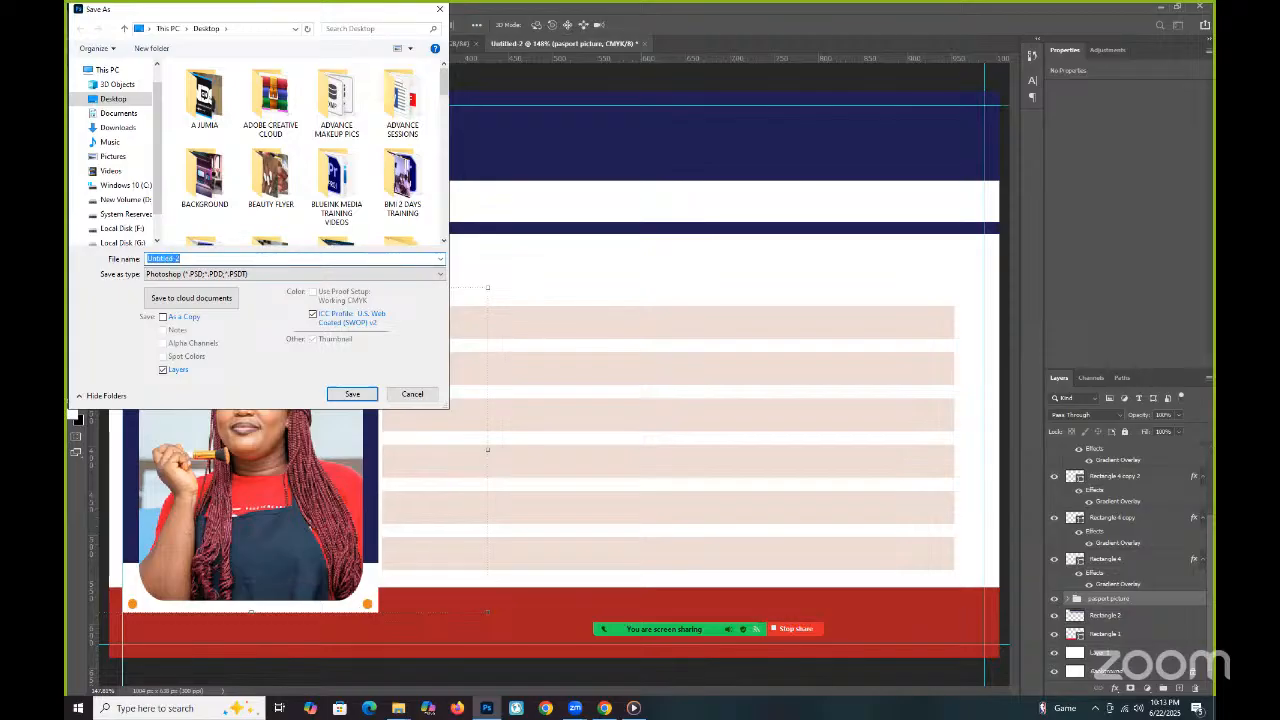
{"action": "type", "text": "TODAYS TUTO"}
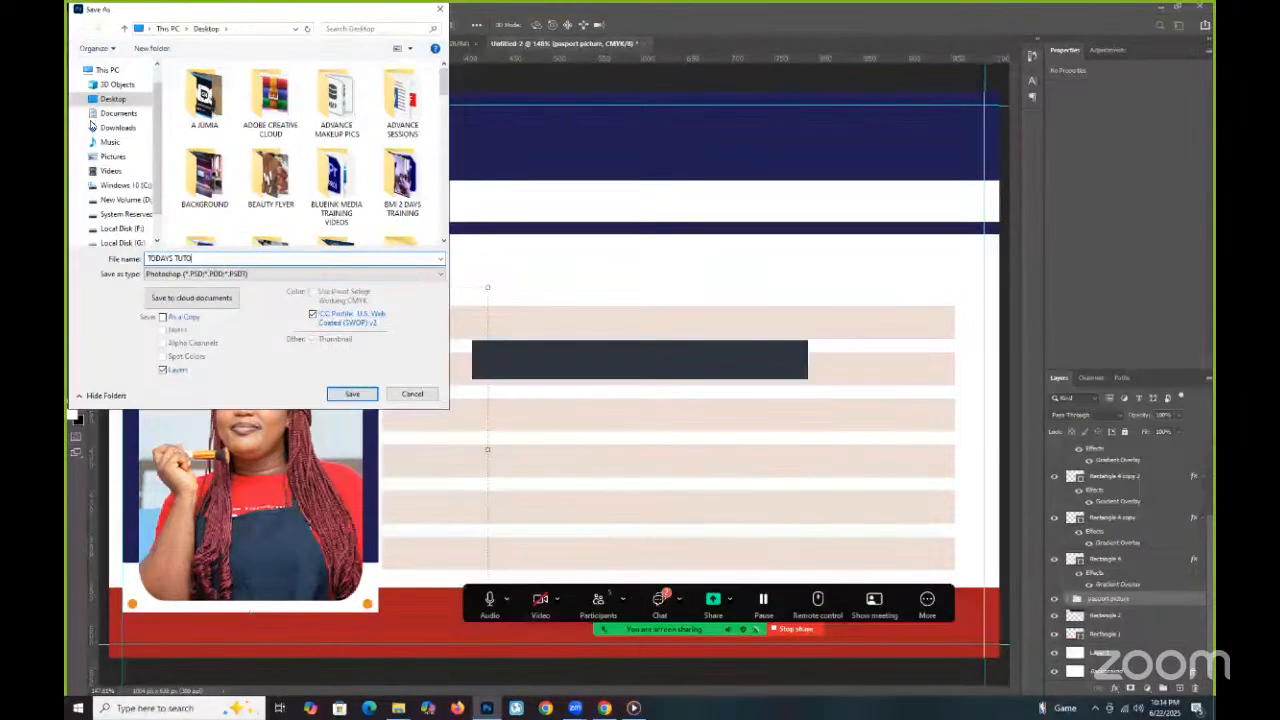
{"action": "type", "text": "RIAL"}
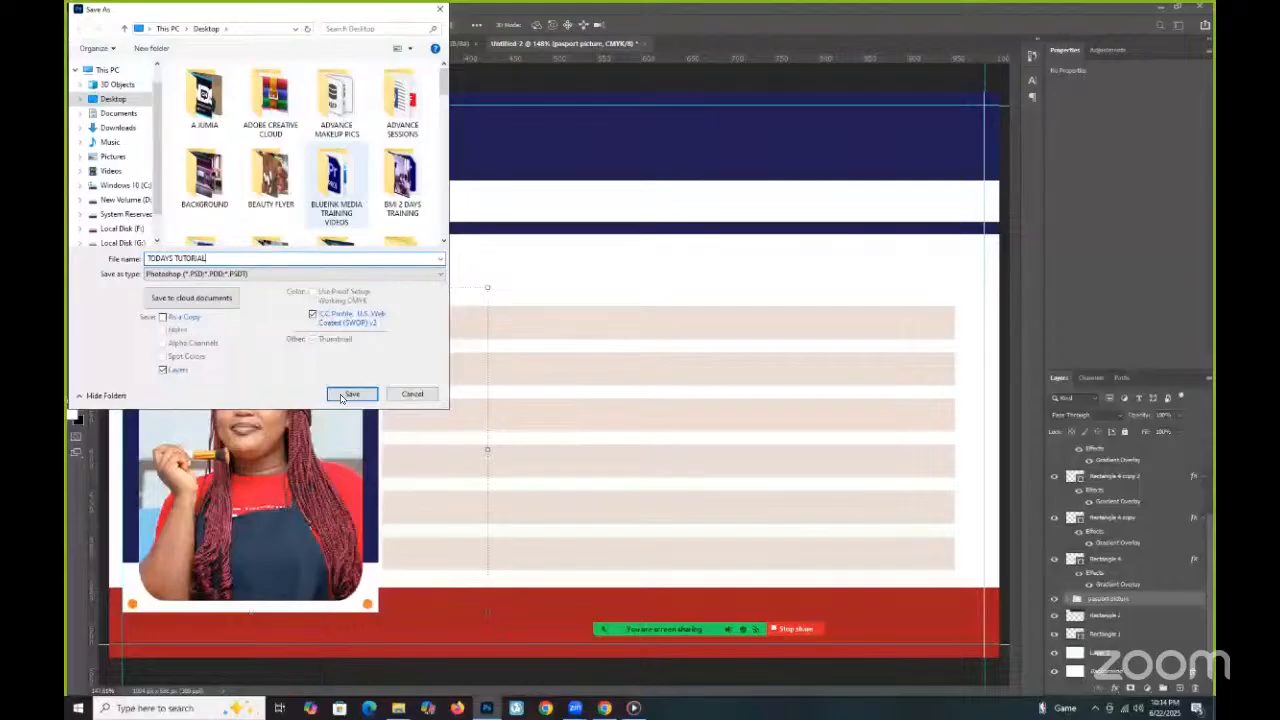
{"action": "double_click", "coordinate": [336, 185]}
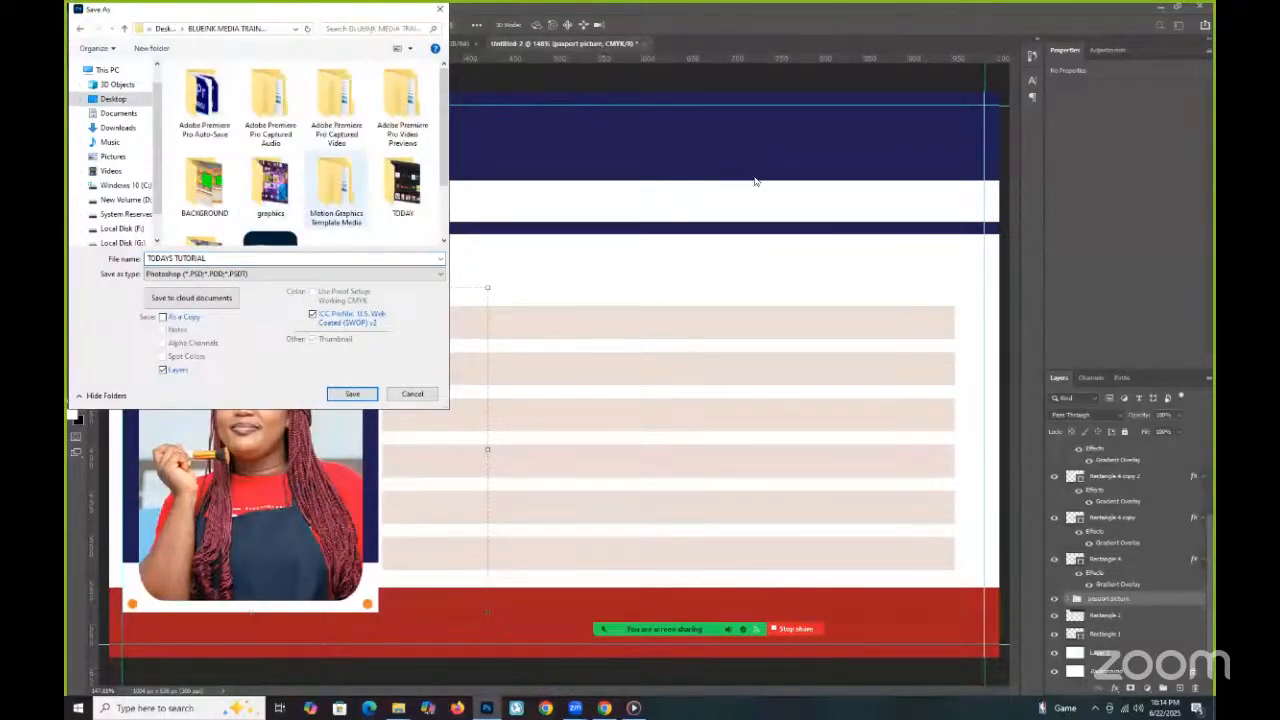
{"action": "key", "text": "Tab"}
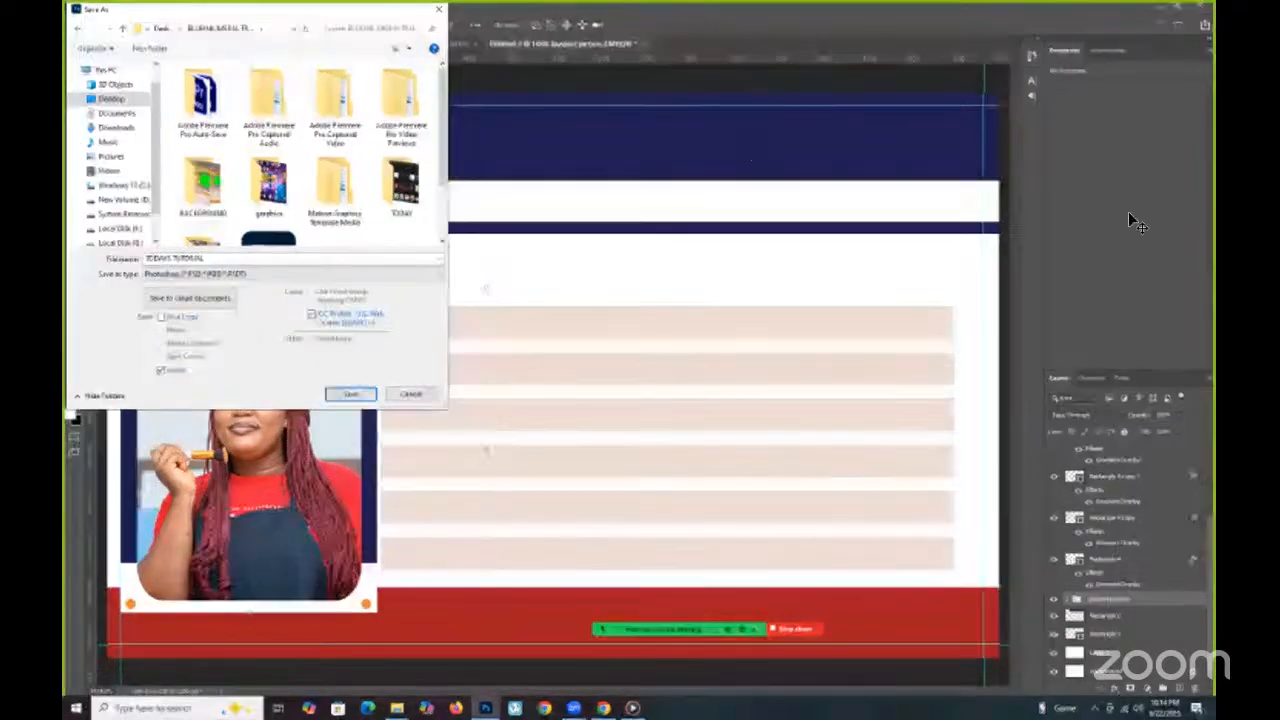
{"action": "key", "text": "Return"}
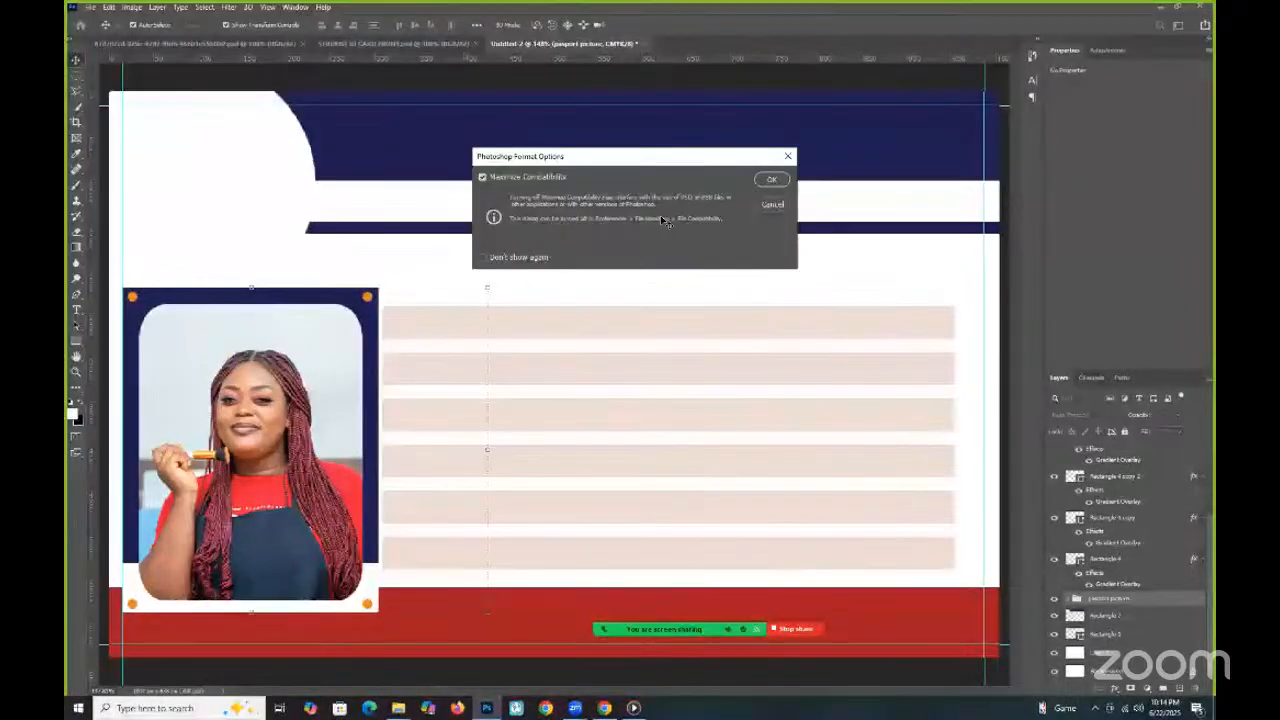
{"action": "key", "text": "Return"}
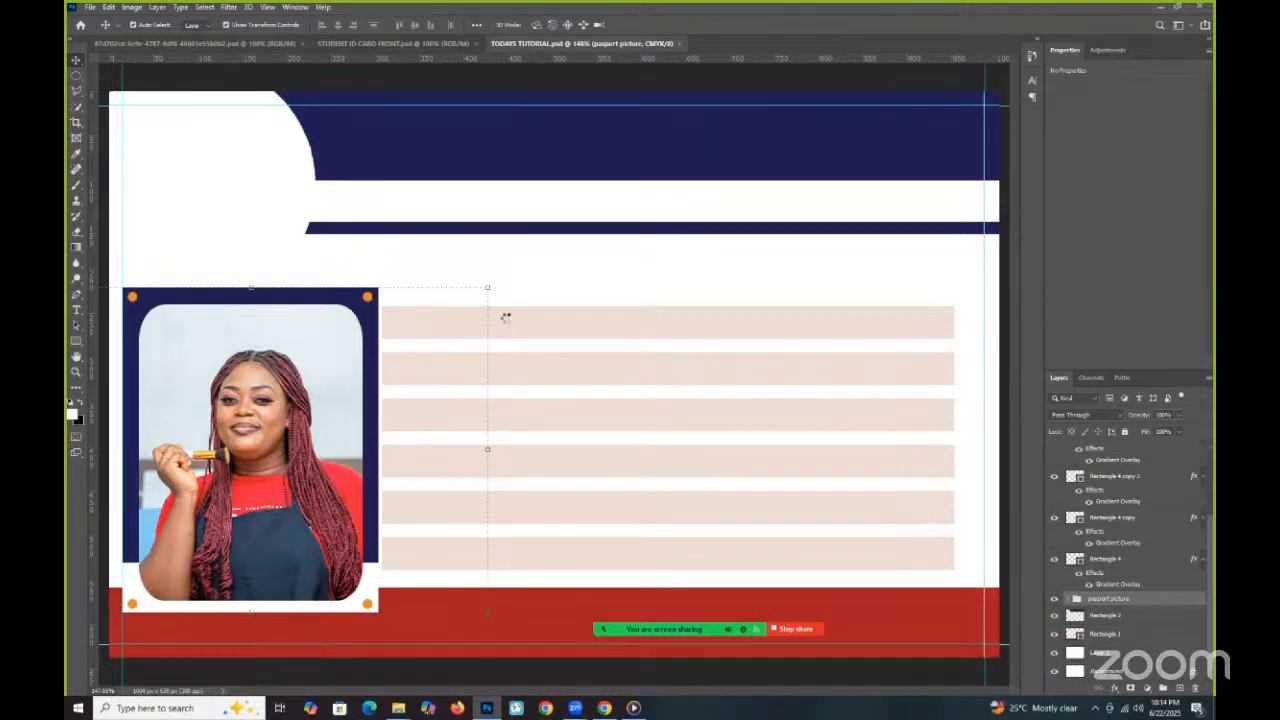
Try to save a JPEG copy named TODAYS TUTORIAL on this computer in the BLUEINK MEDIA TRAINING VIDEOS folder.
{"action": "key", "text": "alt+f"}
{"action": "key", "text": "a"}
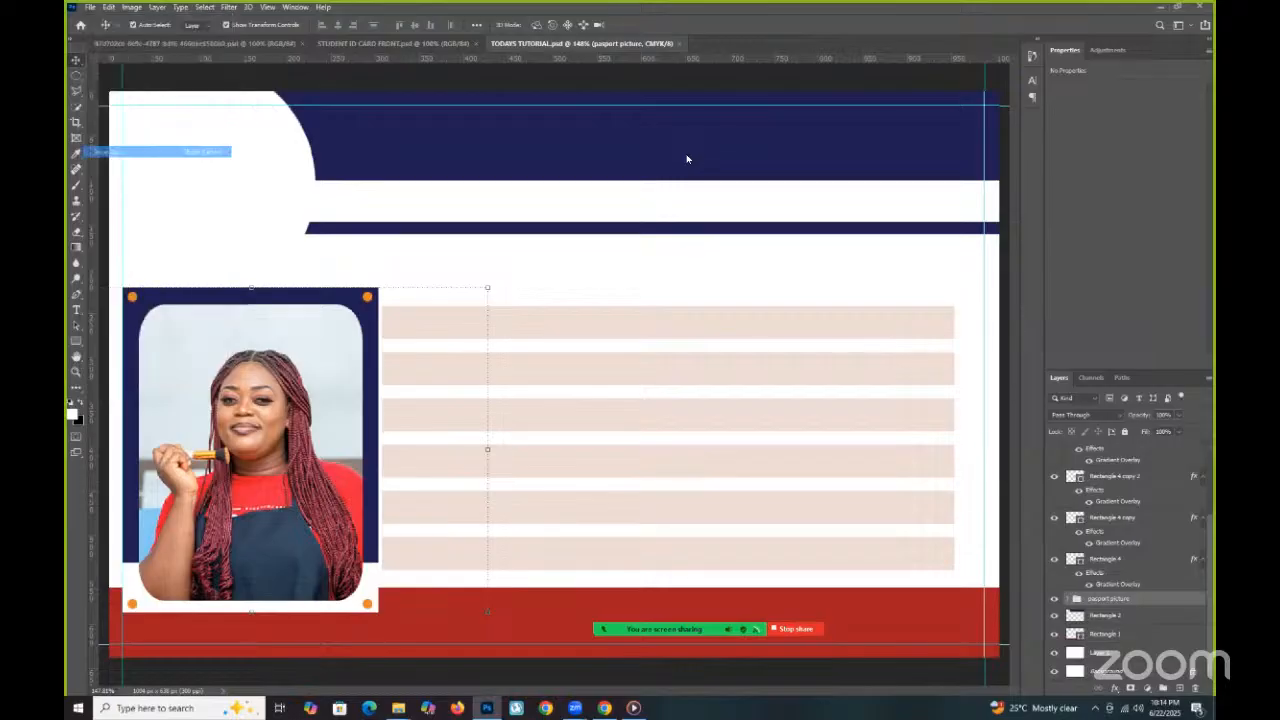
{"action": "left_click", "coordinate": [751, 432]}
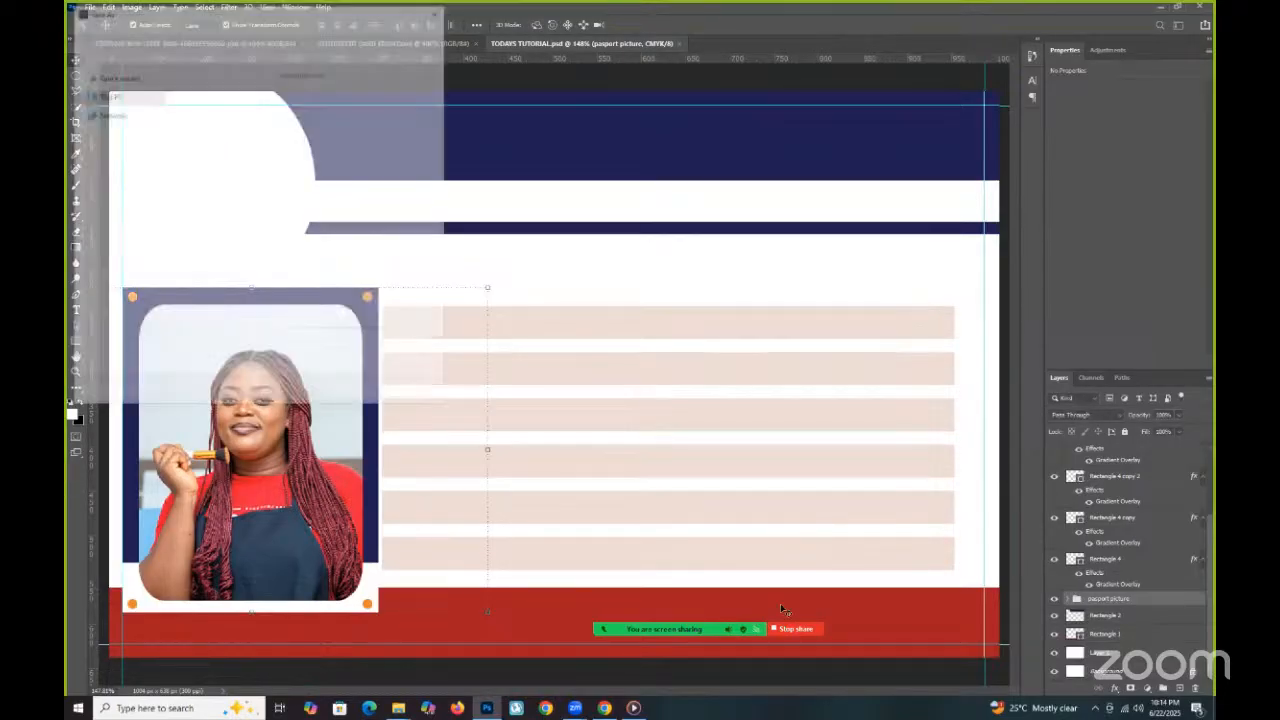
{"action": "key", "text": "Tab"}
{"action": "key", "text": "Down"}
{"action": "key", "text": "Down"}
{"action": "key", "text": "Down"}
{"action": "key", "text": "Down"}
{"action": "key", "text": "Down"}
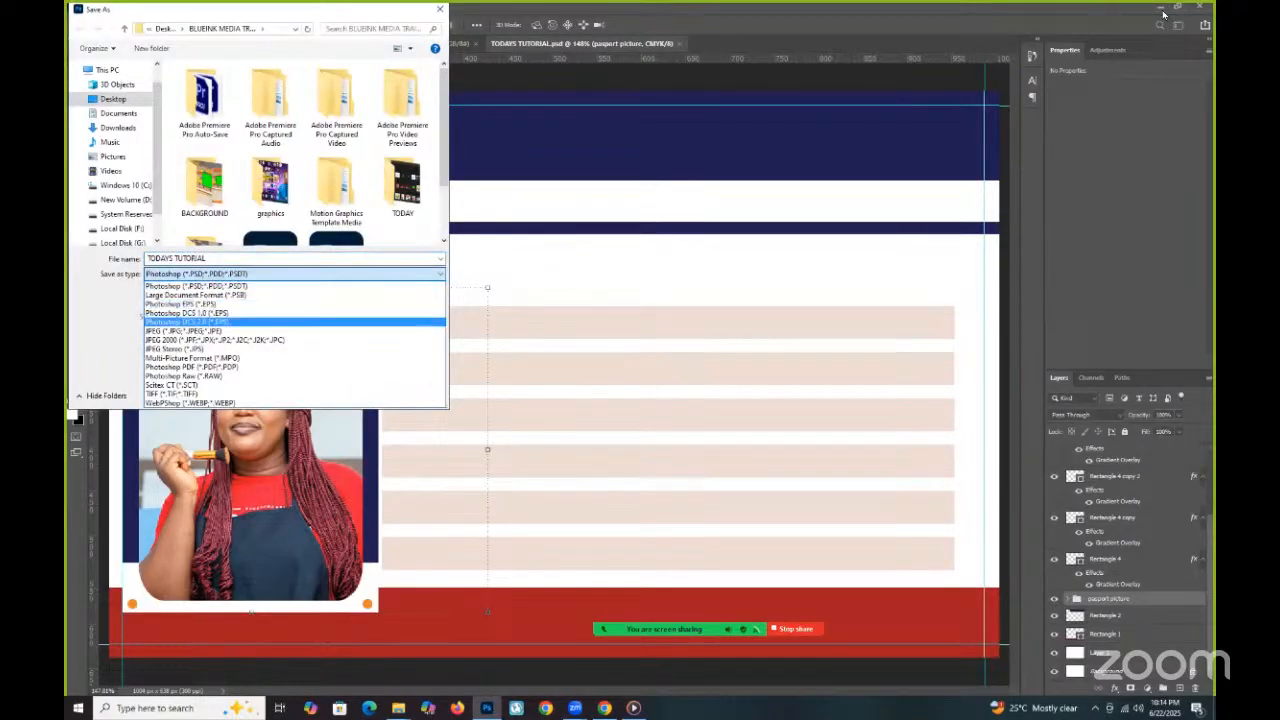
{"action": "key", "text": "Down"}
{"action": "key", "text": "Return"}
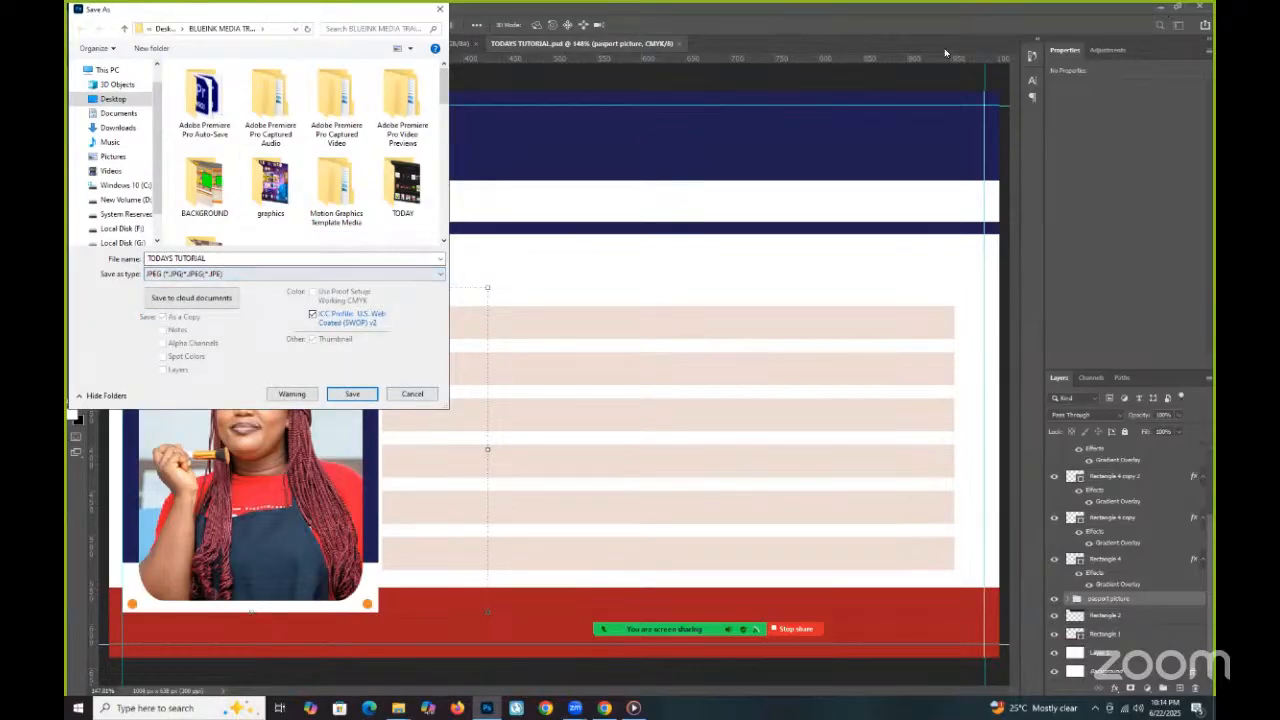
{"action": "key", "text": "Return"}
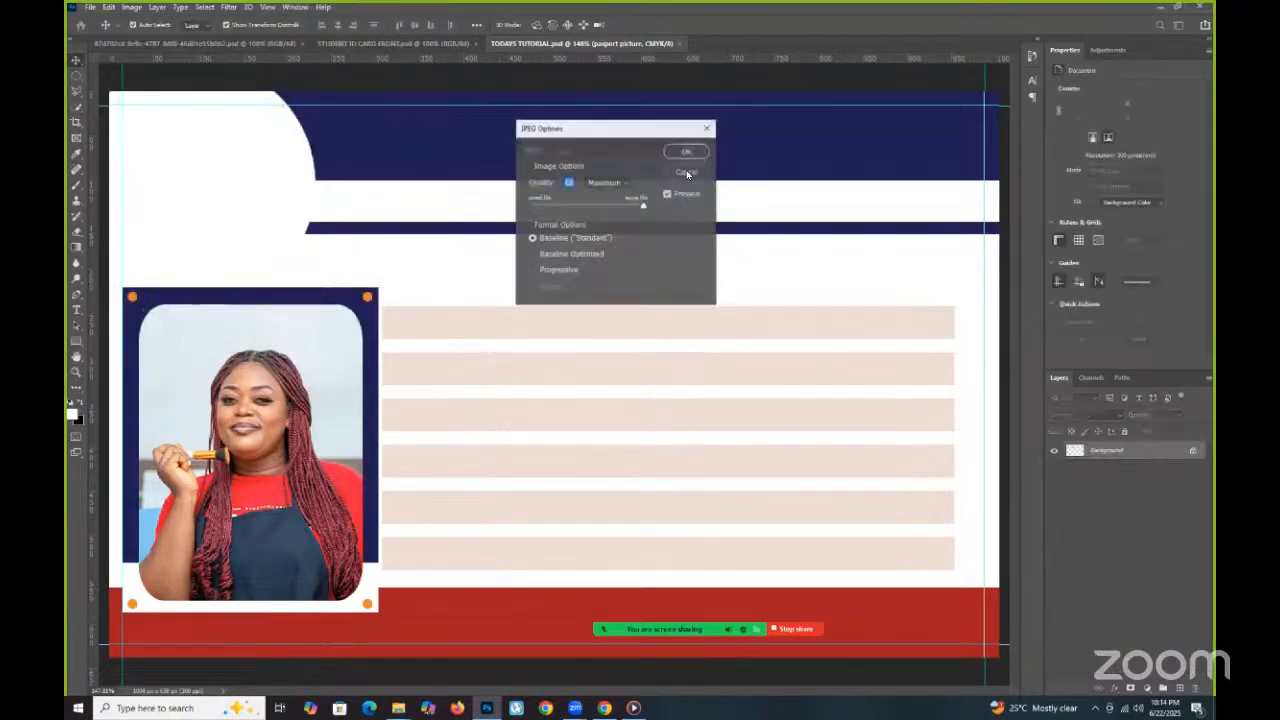
{"action": "left_click", "coordinate": [686, 172]}
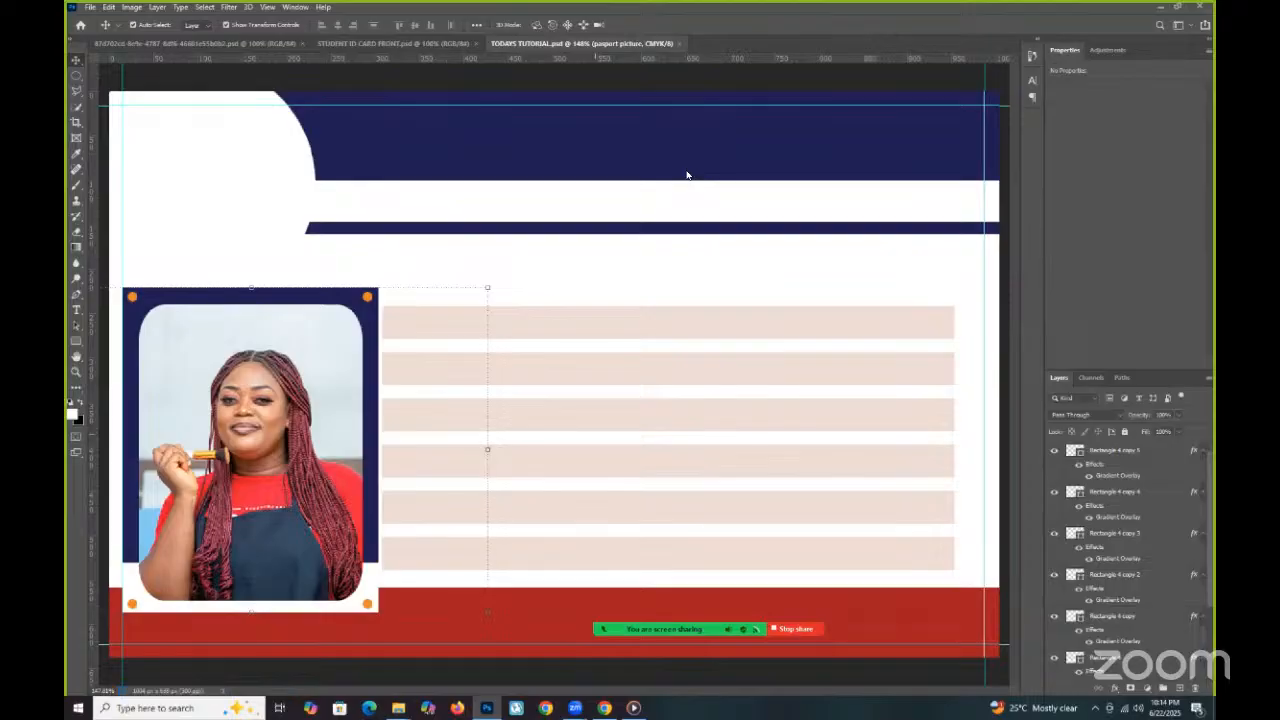
Show the desktop to check the Zoom screen-sharing meeting, return to Photoshop and check the meeting's participants.
{"action": "key", "text": "super+d"}
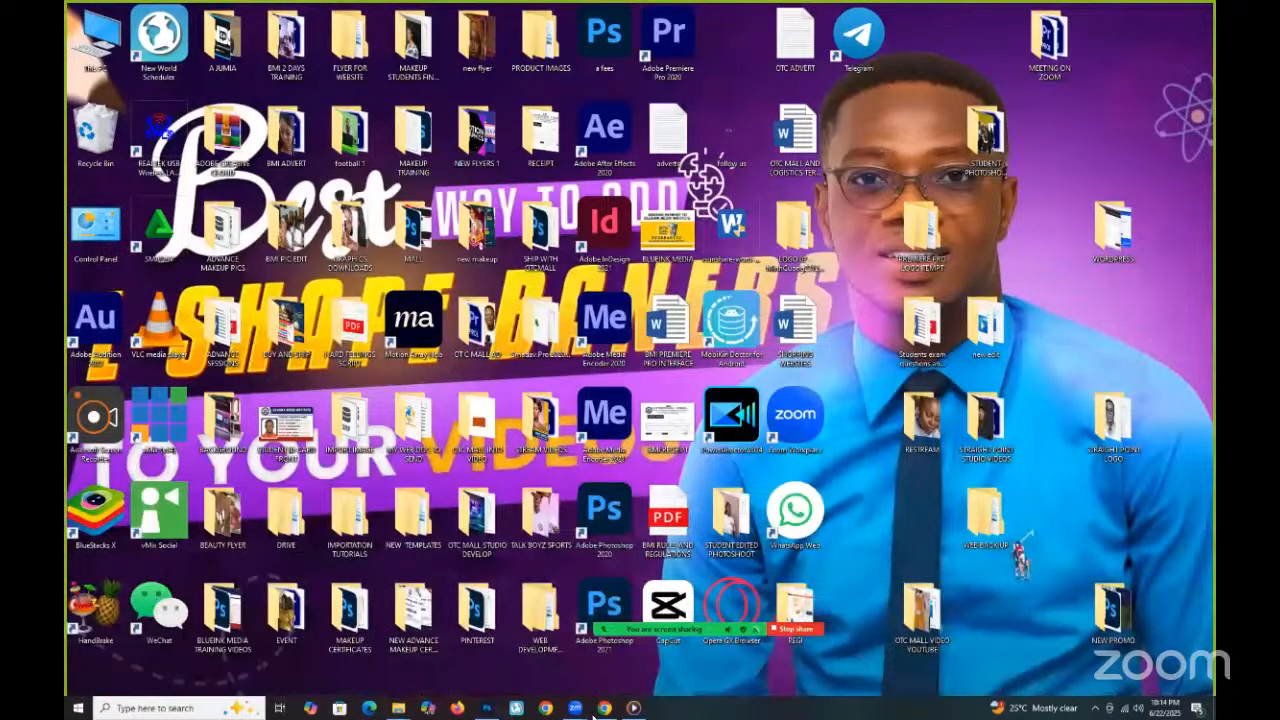
{"action": "mouse_move", "coordinate": [578, 707]}
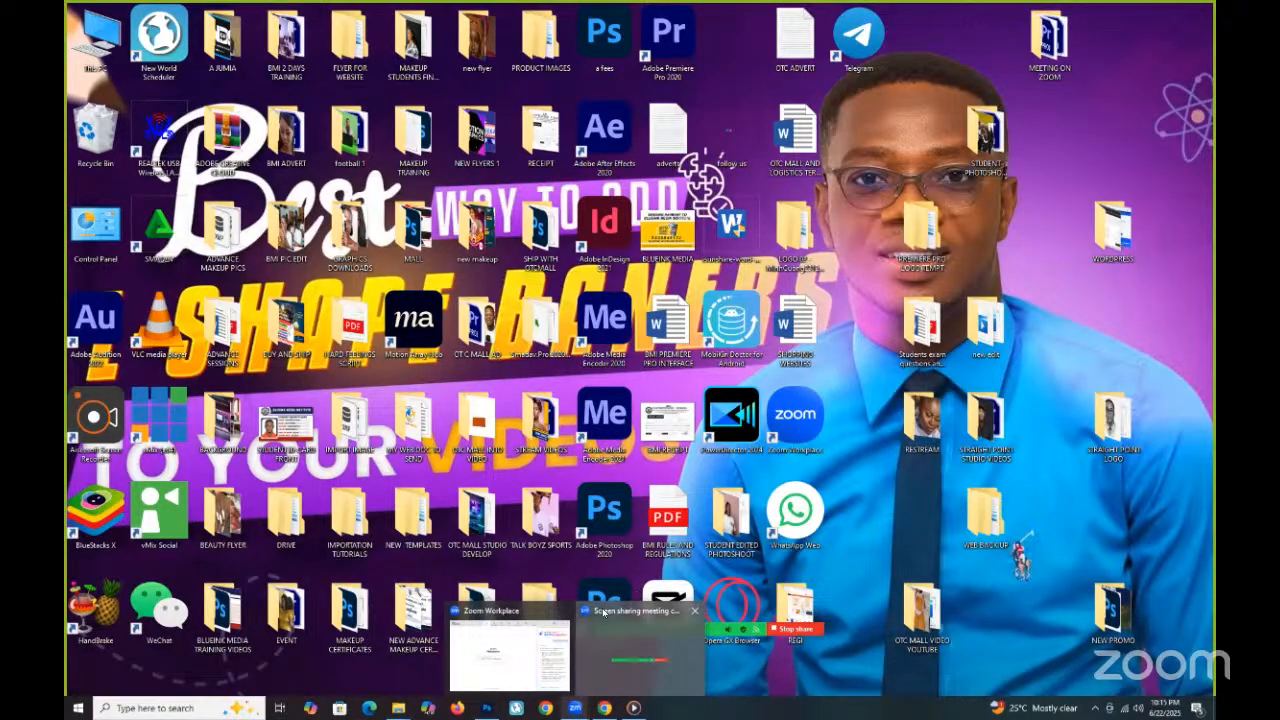
{"action": "left_click", "coordinate": [620, 644]}
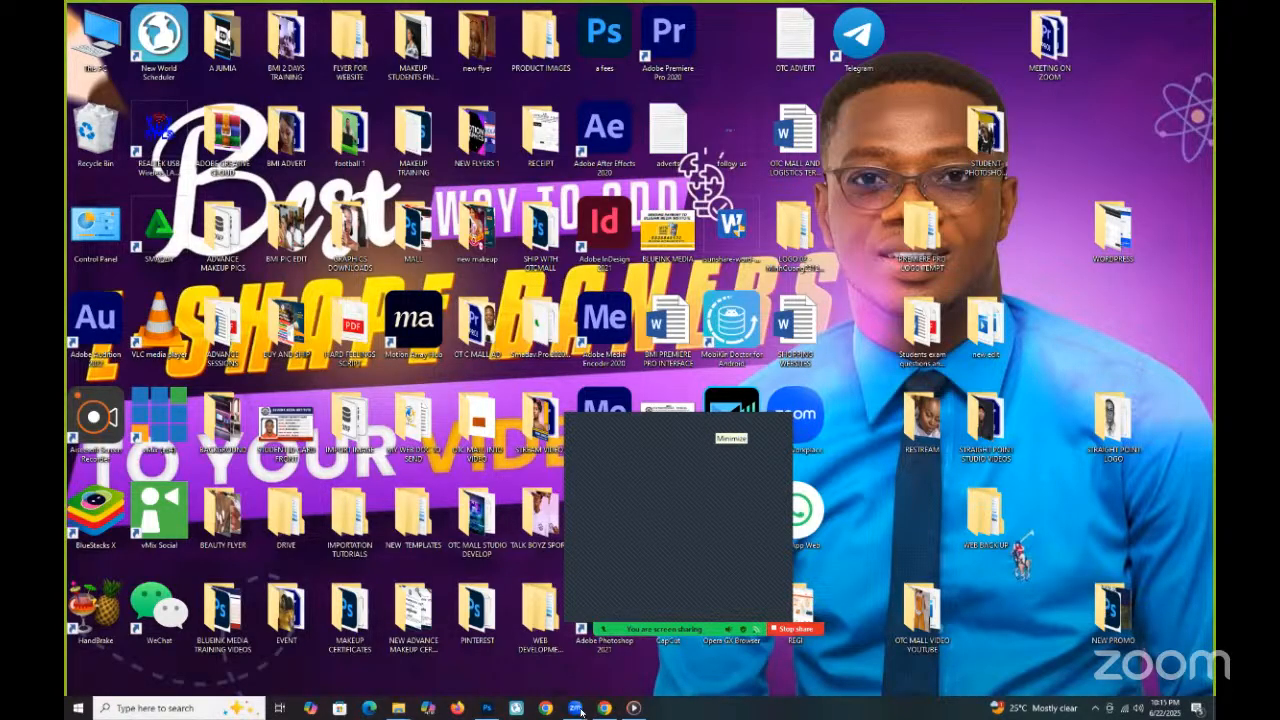
{"action": "left_click", "coordinate": [705, 423]}
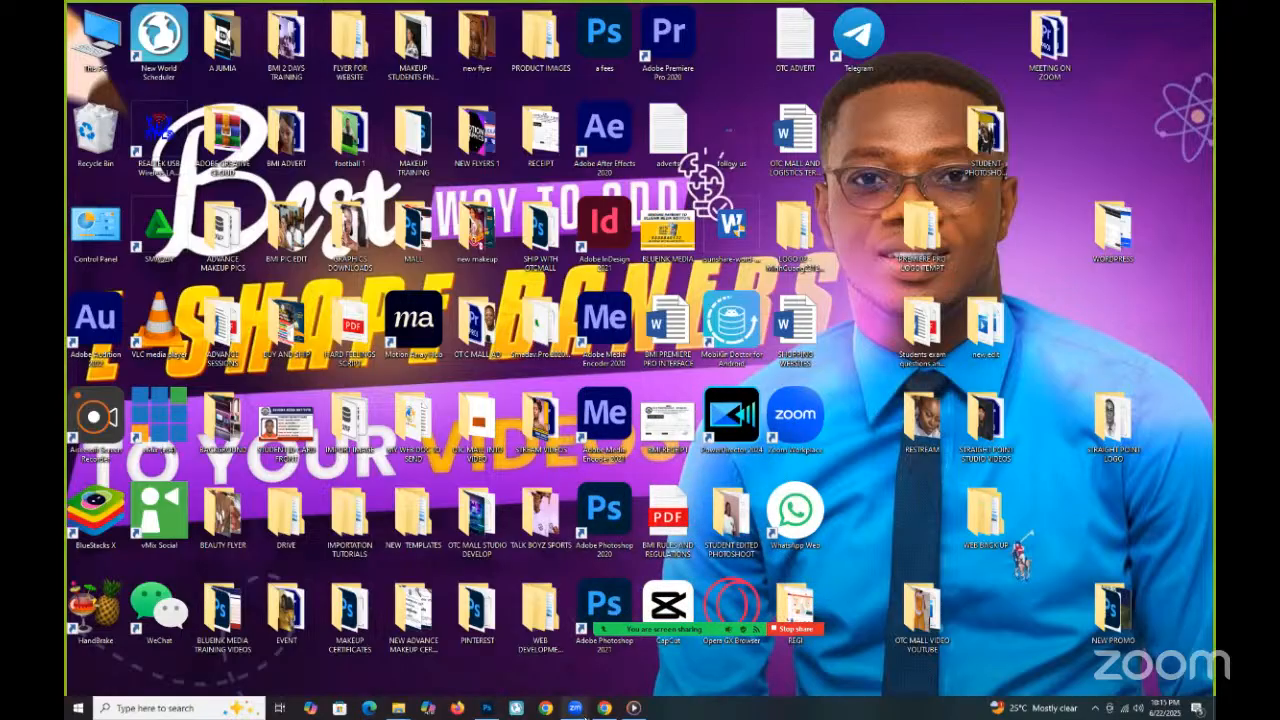
{"action": "mouse_move", "coordinate": [575, 708]}
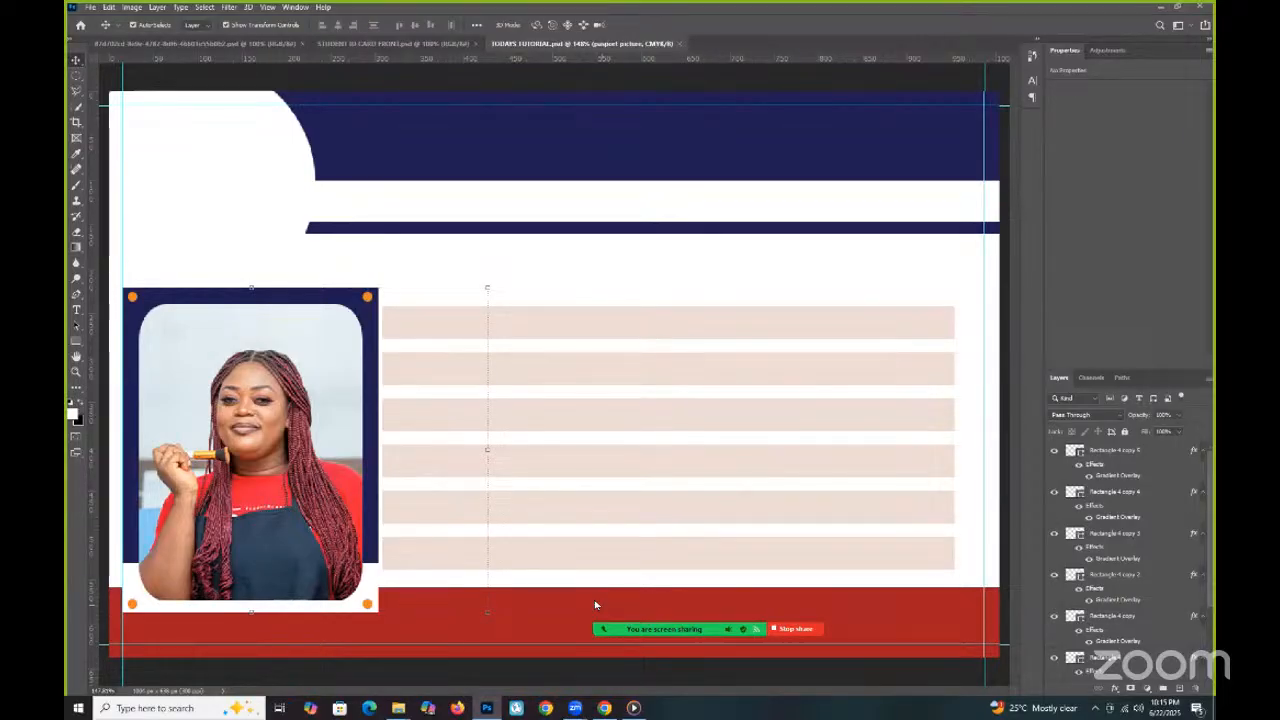
{"action": "mouse_move", "coordinate": [596, 604]}
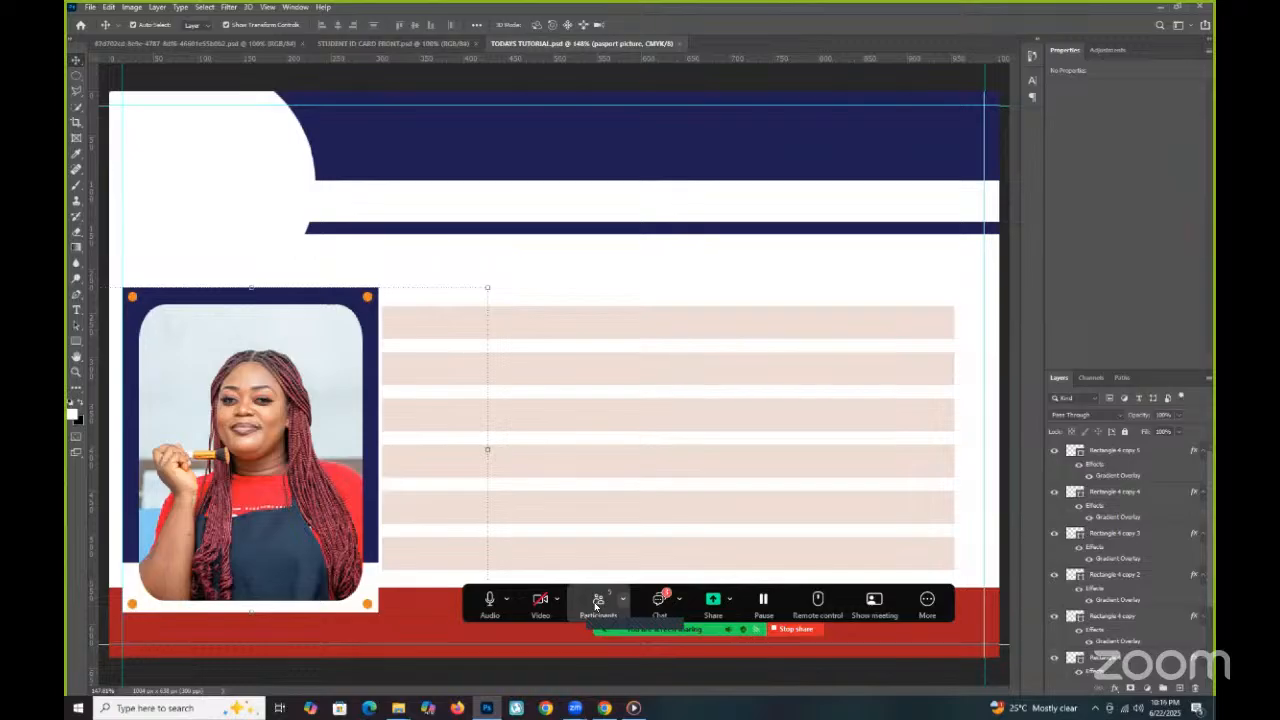
{"action": "left_click", "coordinate": [597, 598]}
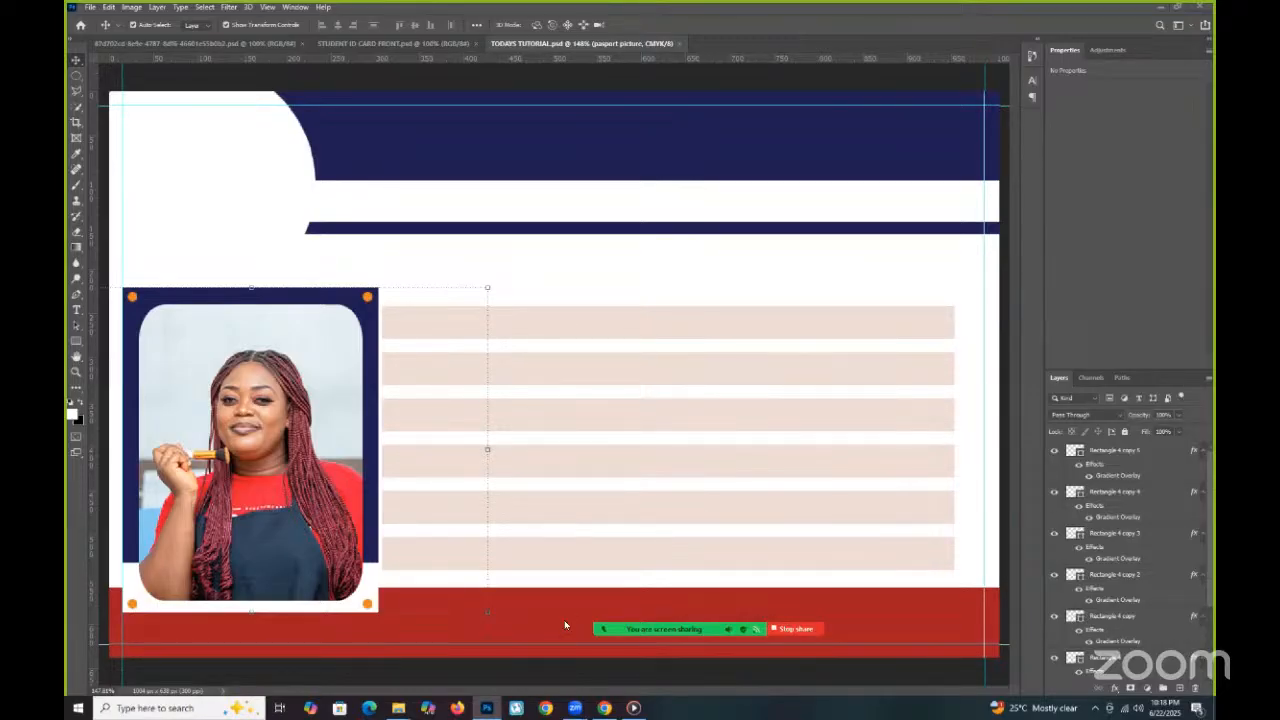
Bring up the Zoom meeting controls, switch to YouTube Studio in Chrome and request the end of the Graphic Design Tutorials live stream.
{"action": "mouse_move", "coordinate": [578, 627]}
{"action": "mouse_move", "coordinate": [575, 707]}
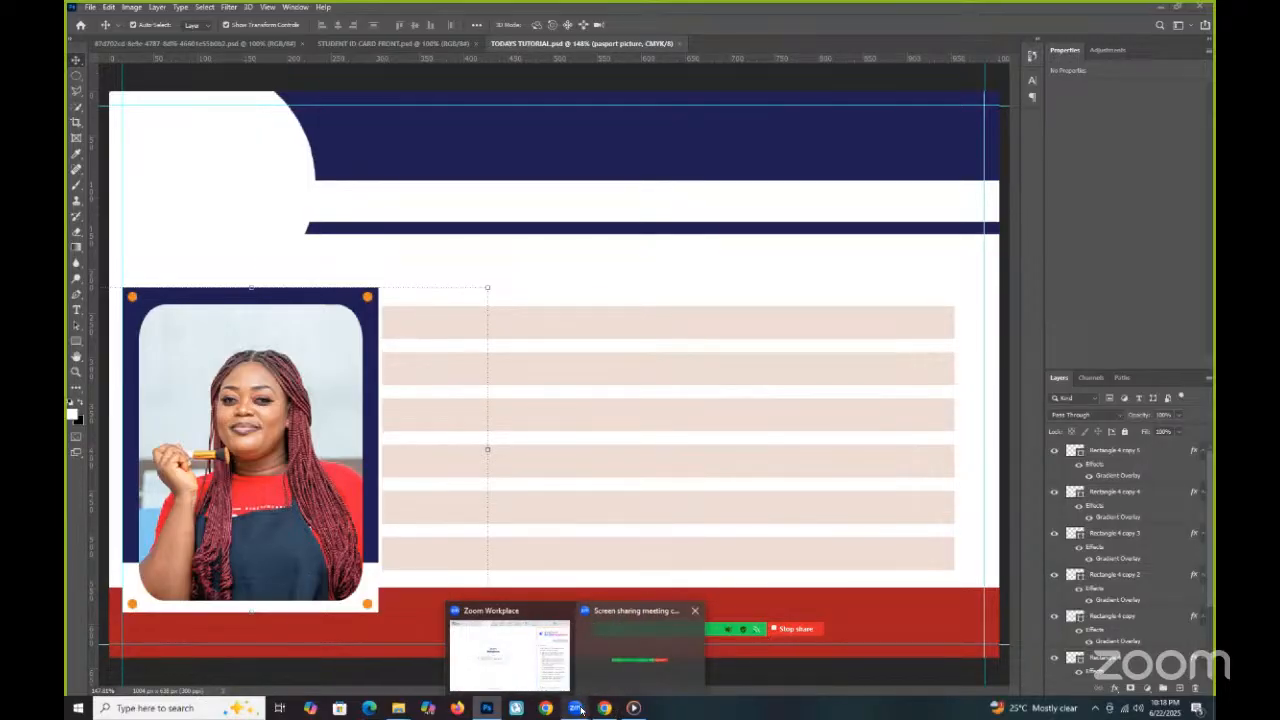
{"action": "left_click", "coordinate": [607, 627]}
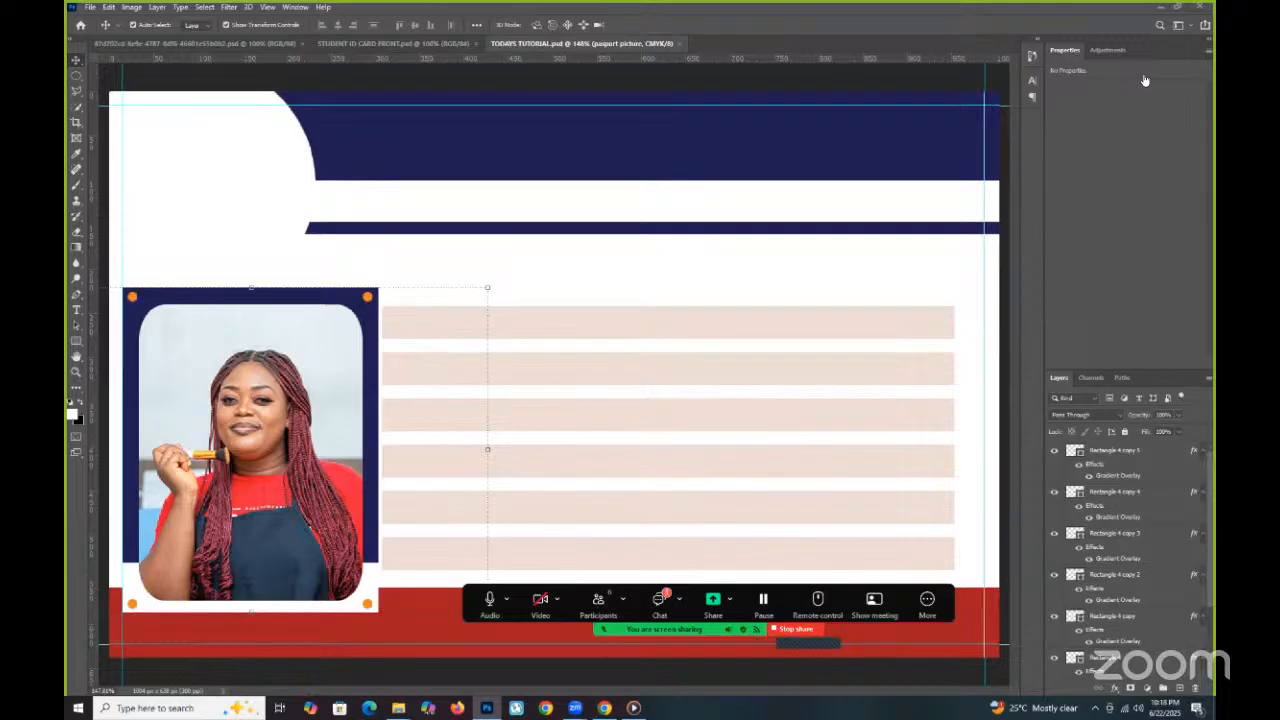
{"action": "key", "text": "alt+Tab"}
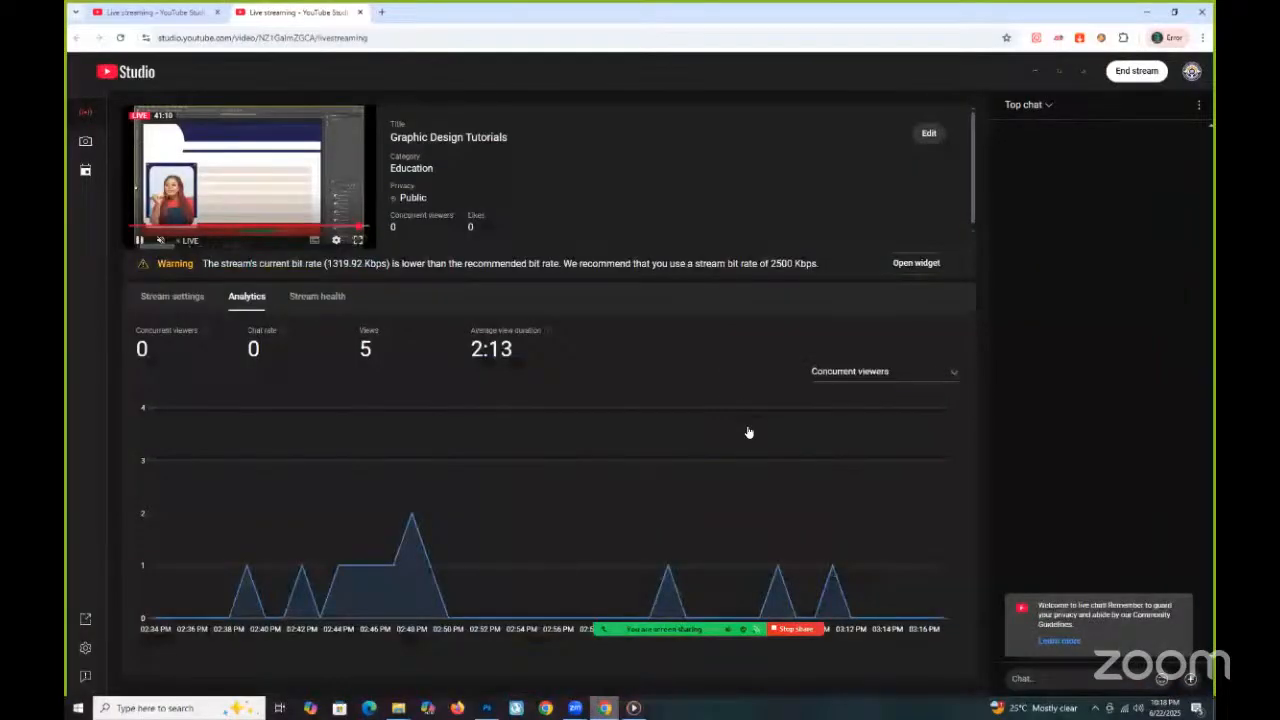
{"action": "left_click", "coordinate": [1137, 71]}
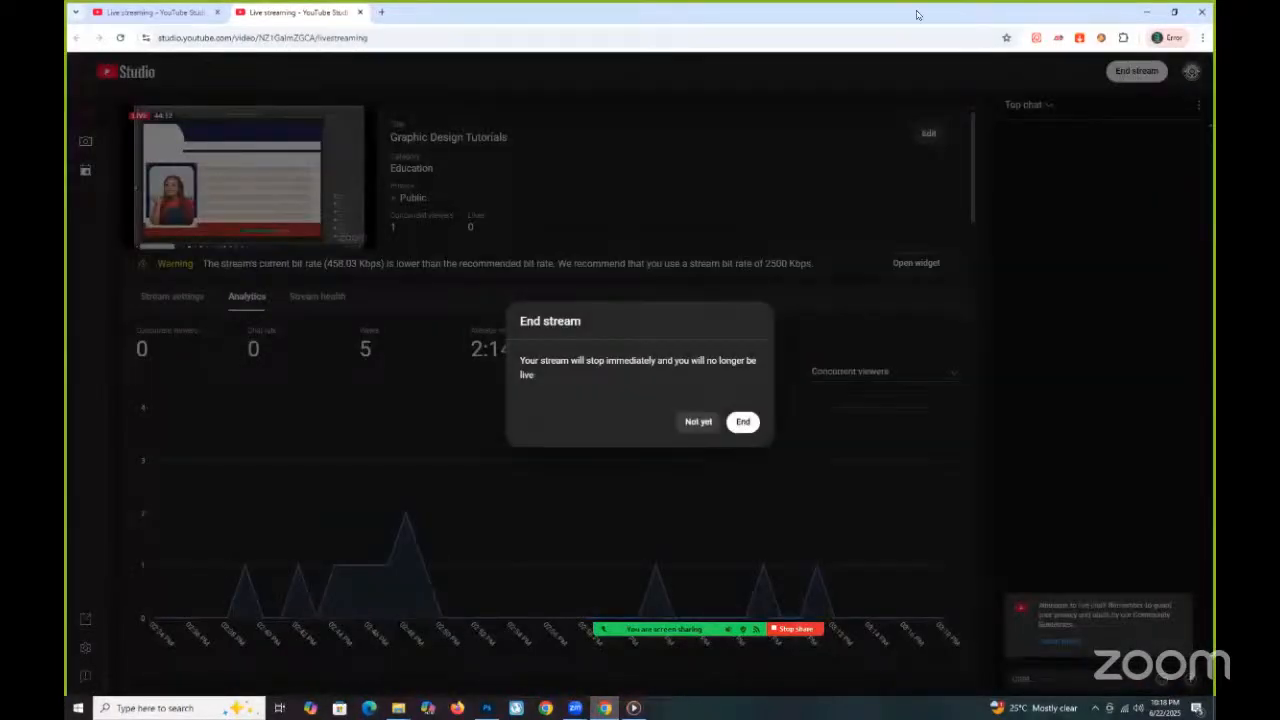